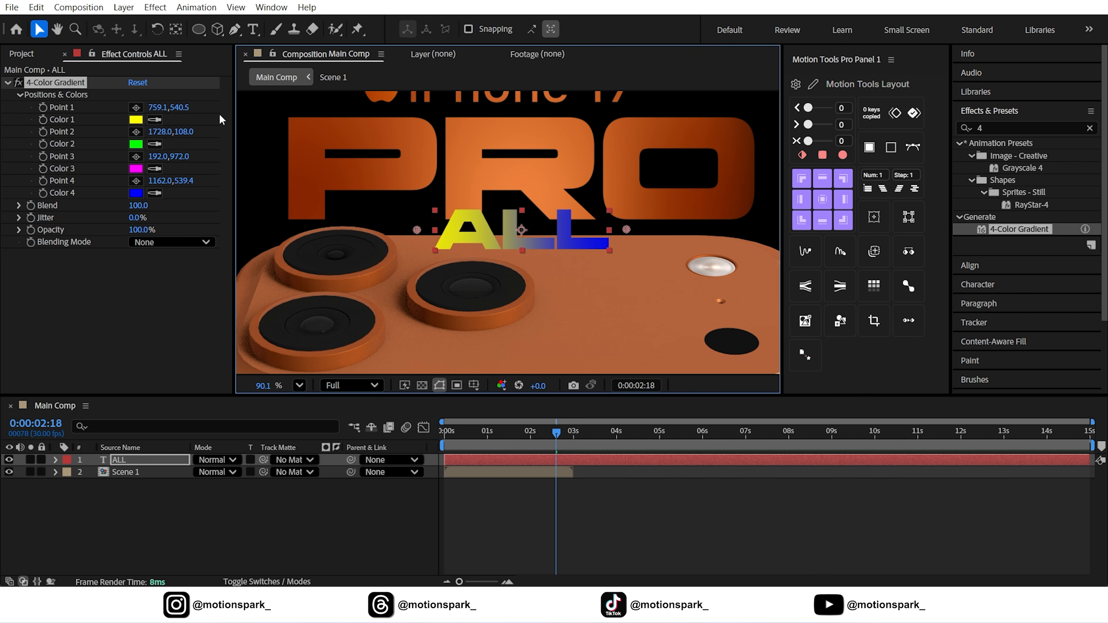
Sample the dark orange from the outer edges of PRO for Color 1 and Color 4 of ALL's 4-Color Gradient
{"action": "left_click", "coordinate": [155, 119]}
{"action": "left_click", "coordinate": [291, 144]}
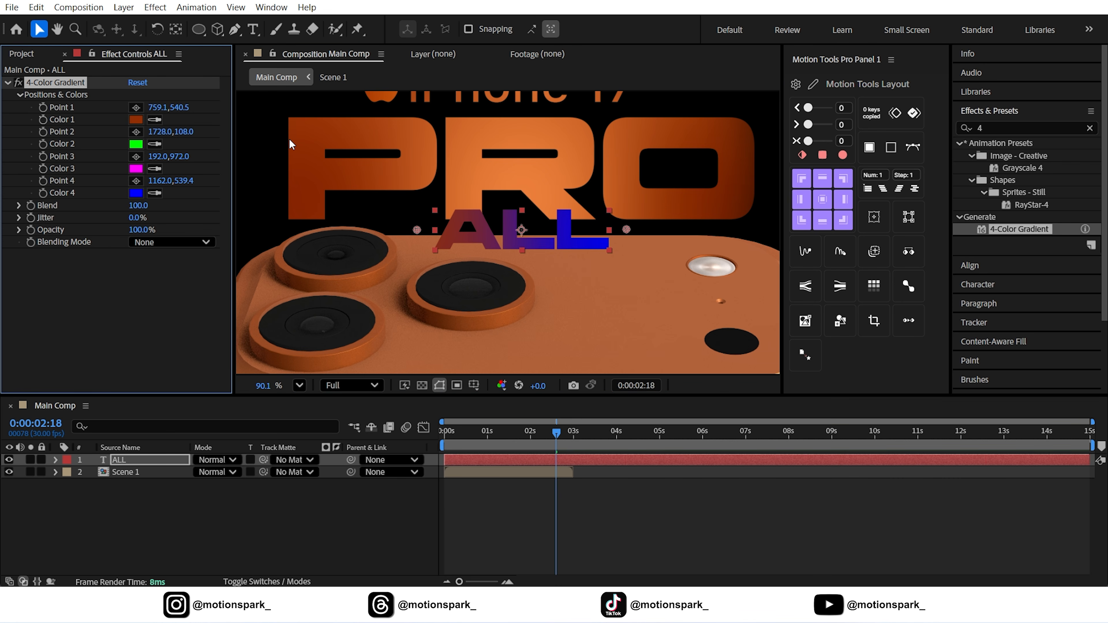
{"action": "left_click", "coordinate": [155, 193]}
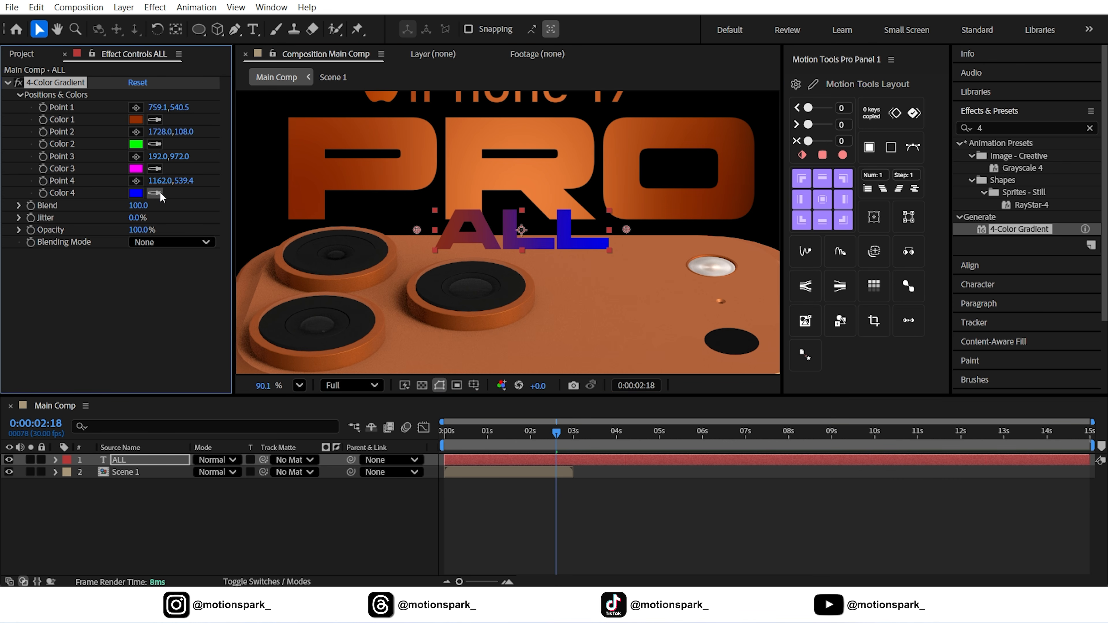
{"action": "left_click", "coordinate": [748, 146]}
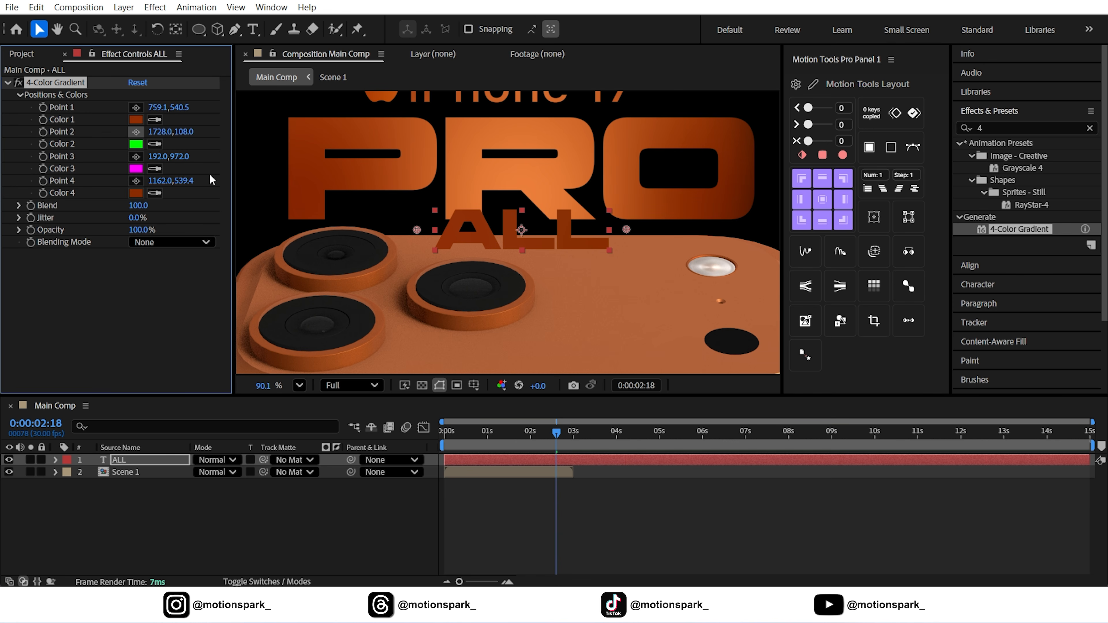
Centre gradient Point 2 on ALL with PRO's bright orange sampled as Color 2, and move Points 1 and 4 slightly outward
{"action": "left_click", "coordinate": [136, 131]}
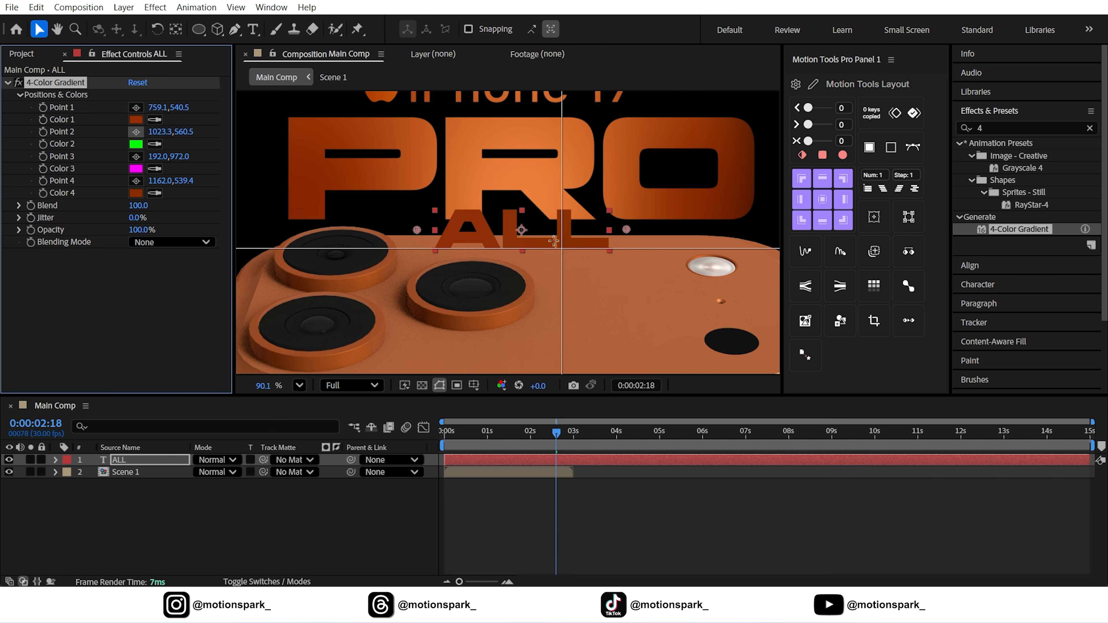
{"action": "left_click", "coordinate": [522, 229]}
{"action": "left_click", "coordinate": [155, 143]}
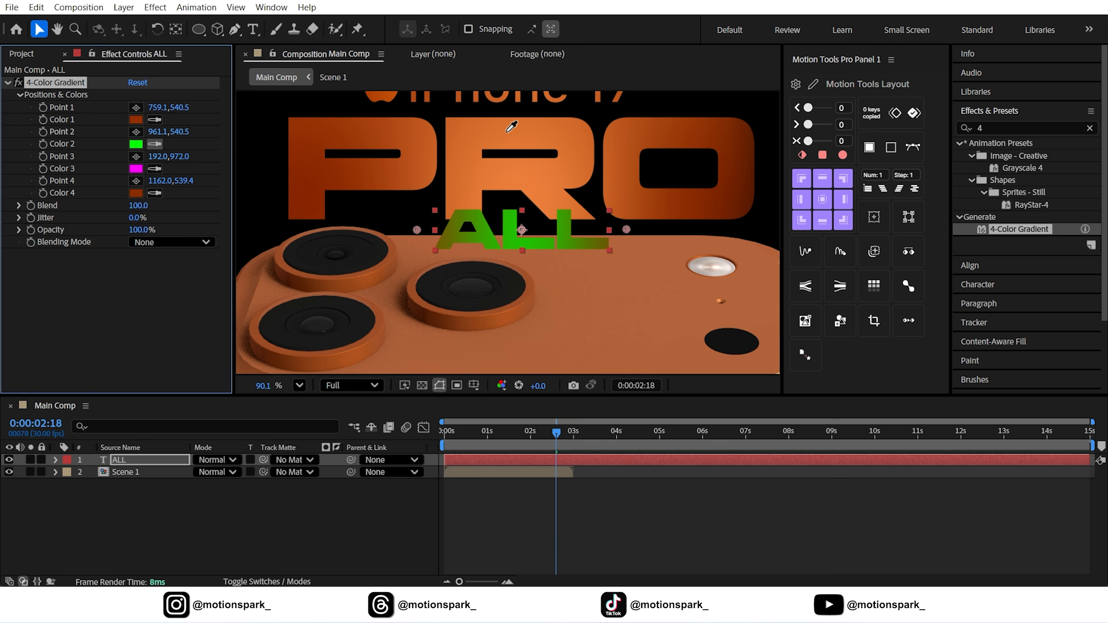
{"action": "left_click", "coordinate": [491, 128]}
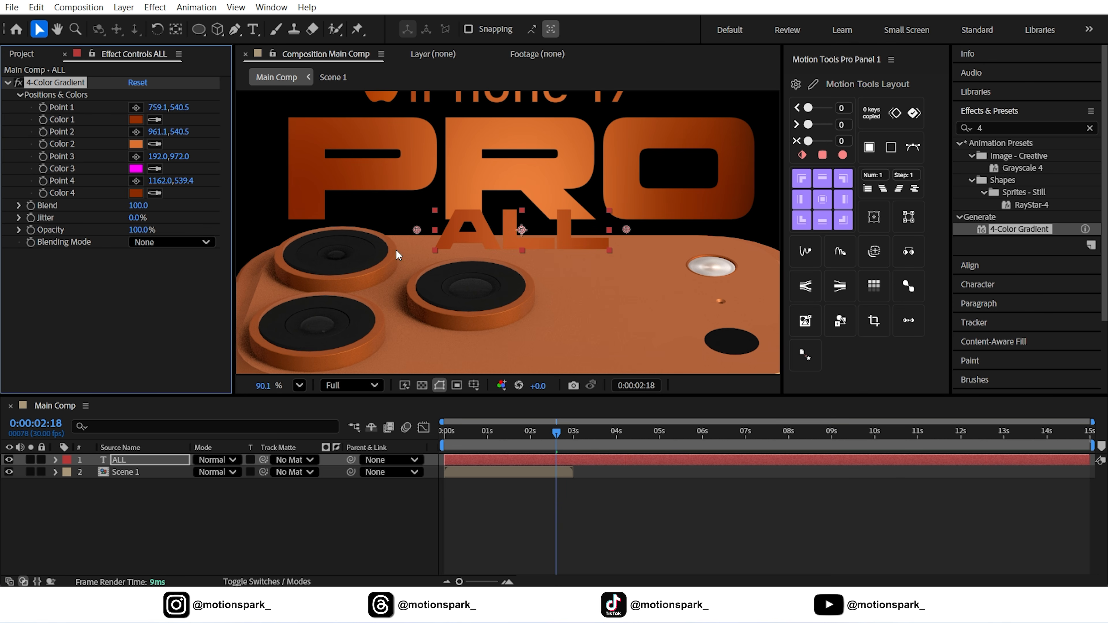
{"action": "left_click_drag", "start_coordinate": [417, 229], "coordinate": [410, 230]}
{"action": "left_click_drag", "start_coordinate": [630, 230], "coordinate": [634, 231]}
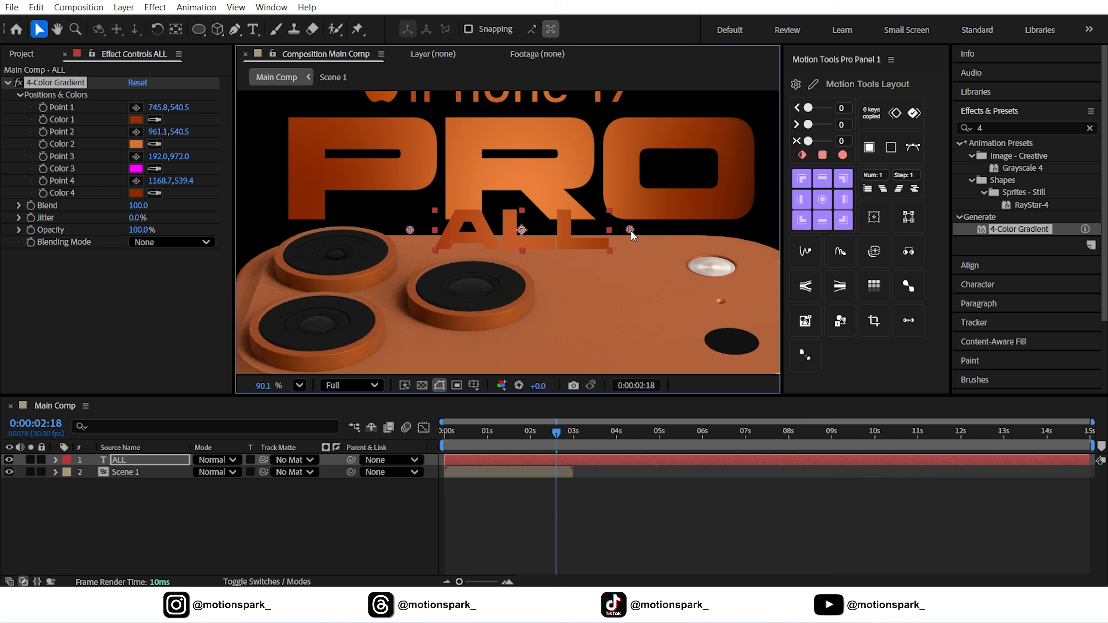
Hide the Scene 1 layer and fit the whole composition in the viewer
{"action": "left_click", "coordinate": [8, 472]}
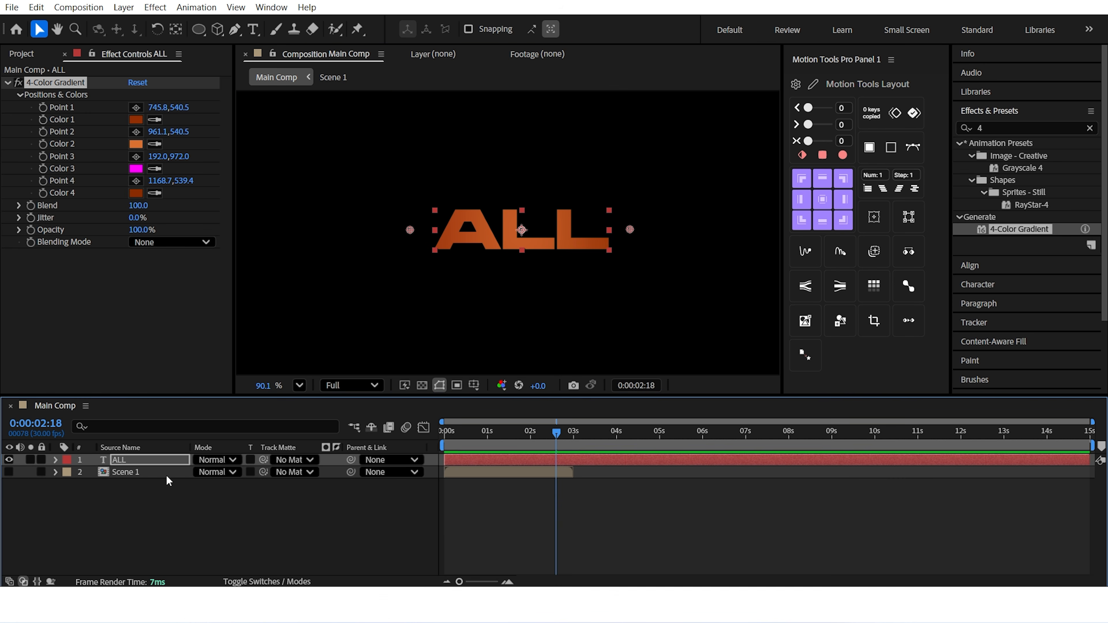
{"action": "left_click", "coordinate": [310, 495]}
{"action": "left_click", "coordinate": [299, 385]}
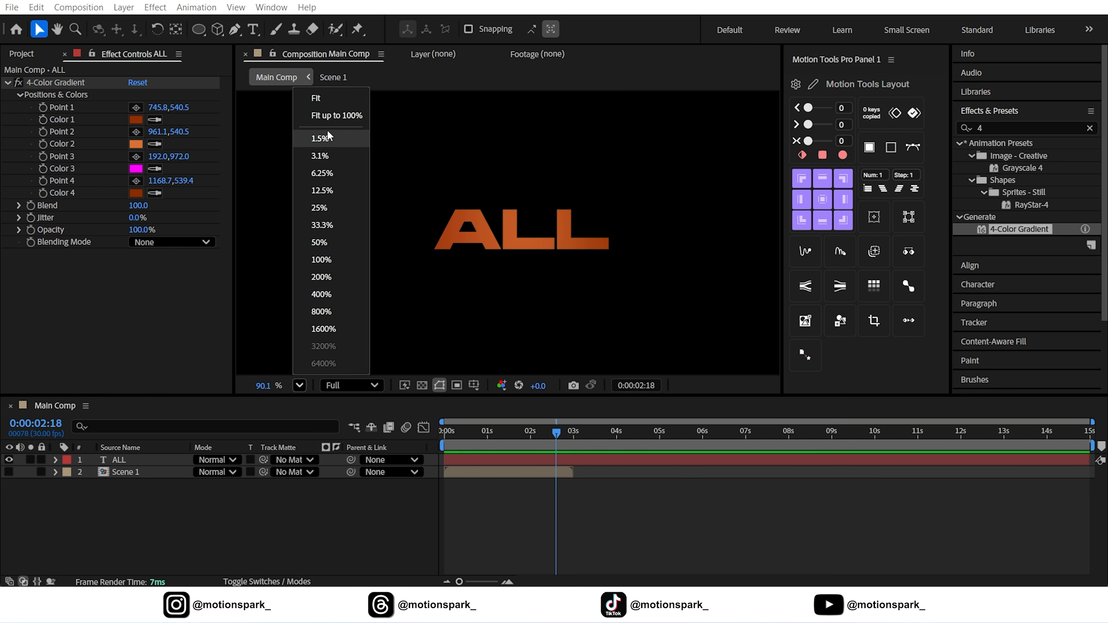
{"action": "left_click", "coordinate": [322, 115]}
Split the ALL text layer at 0:00:00:15
{"action": "key", "text": "Home"}
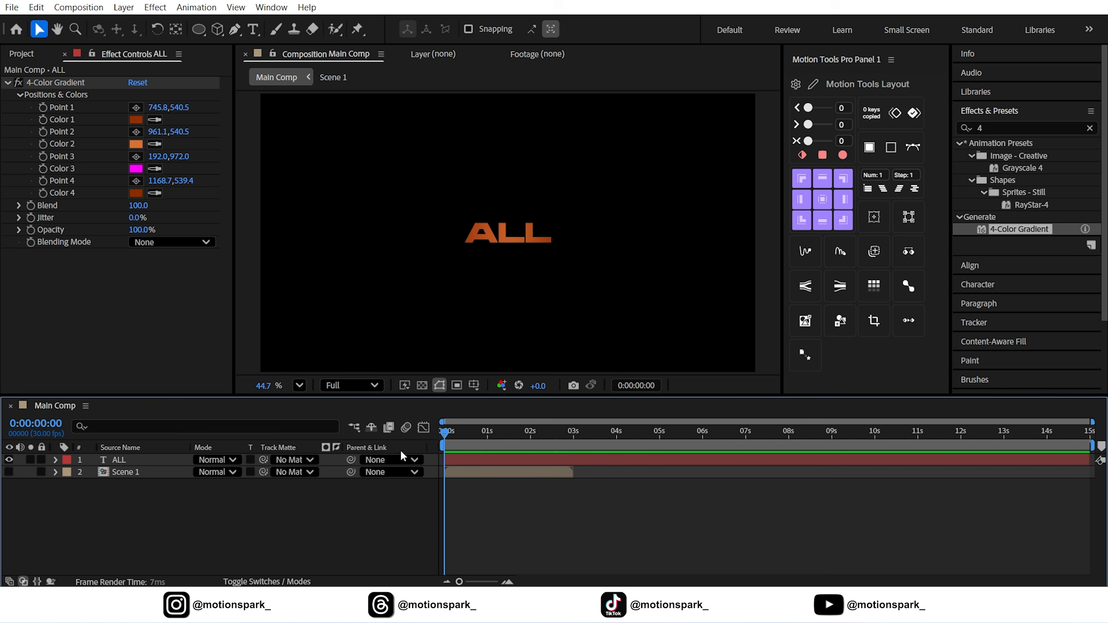
{"action": "left_click", "coordinate": [131, 459]}
{"action": "left_click", "coordinate": [636, 384]}
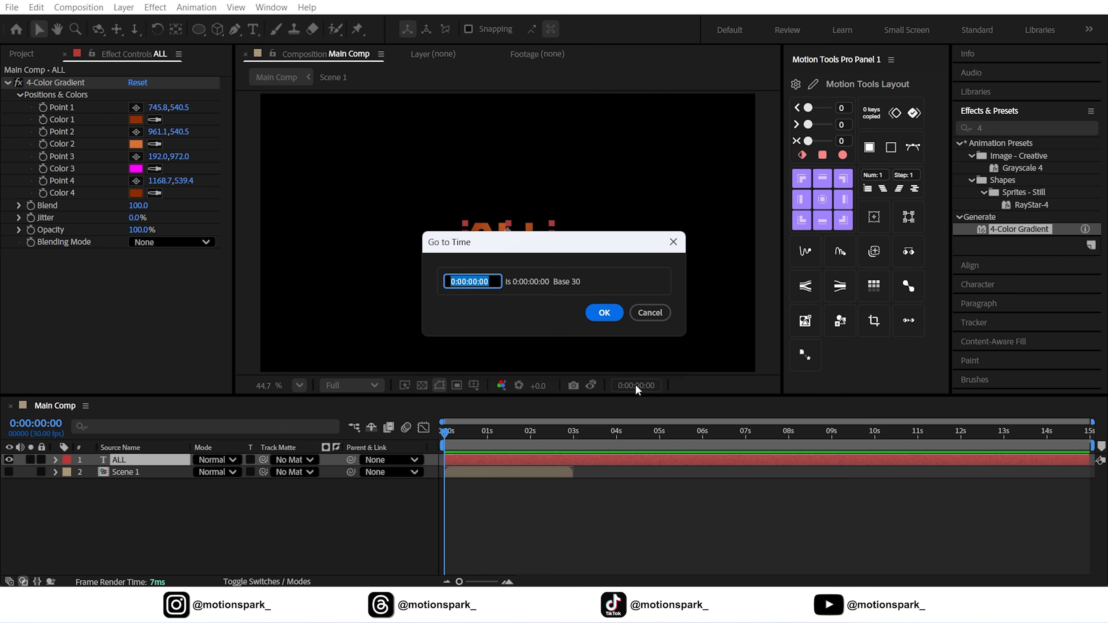
{"action": "type", "text": "+15"}
{"action": "key", "text": "Return"}
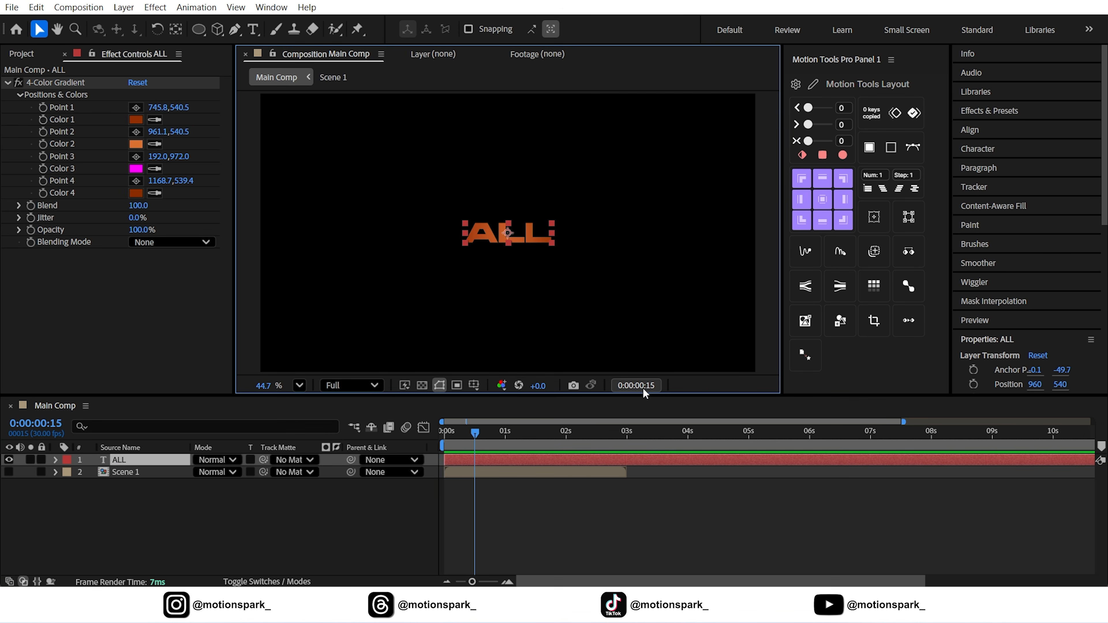
{"action": "left_click", "coordinate": [36, 7]}
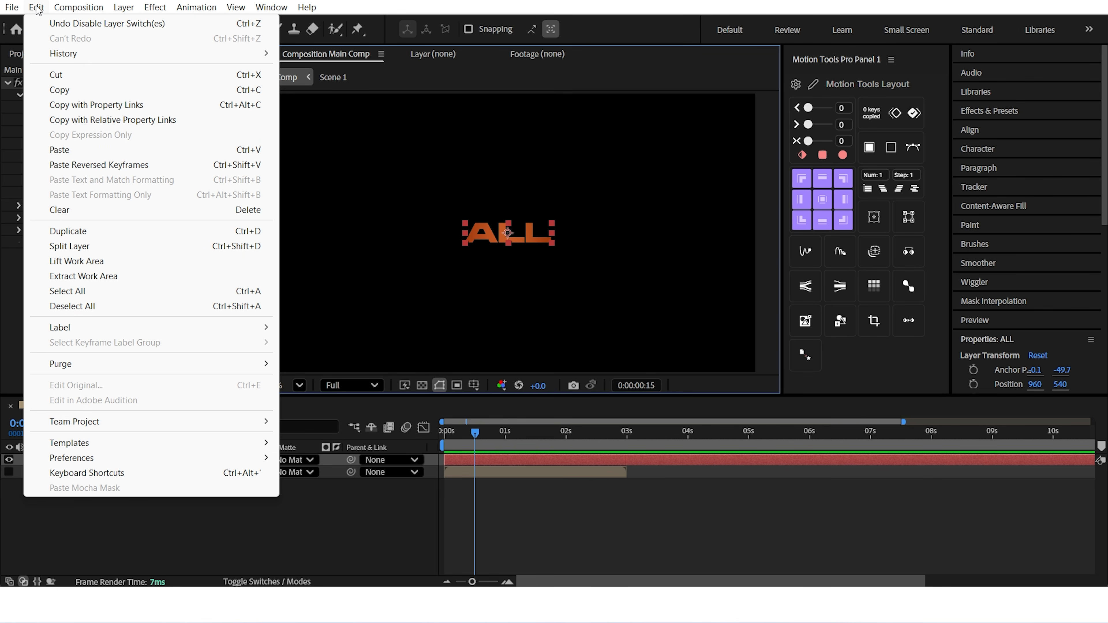
{"action": "left_click", "coordinate": [66, 230]}
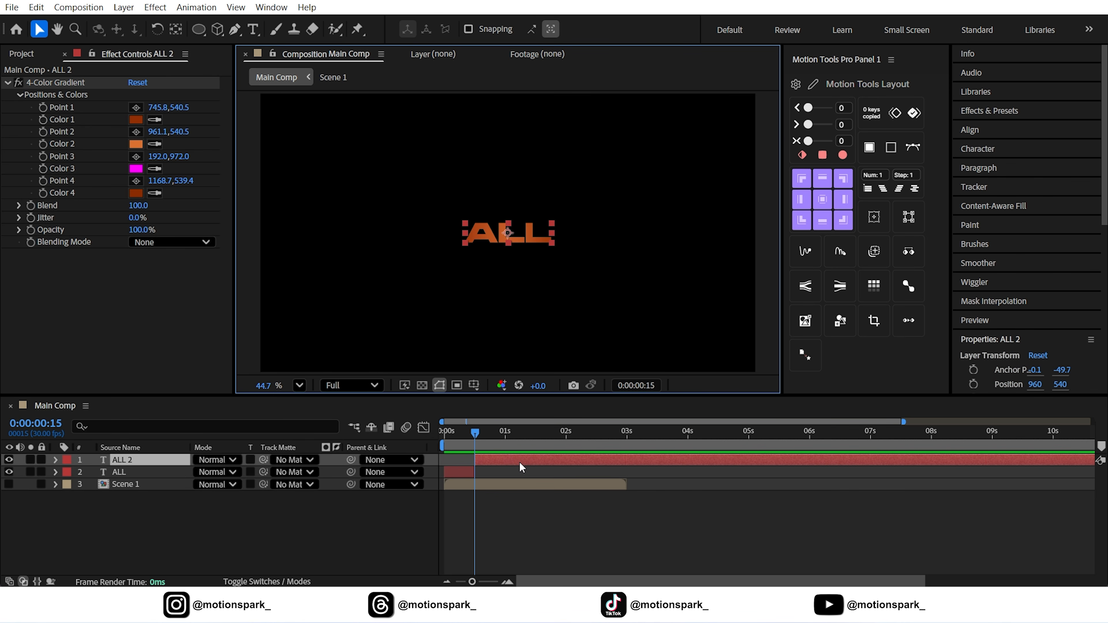
Set the scale of the second ALL segment to 400% and change its text to OUT
{"action": "key", "text": "s"}
{"action": "left_click", "coordinate": [218, 471]}
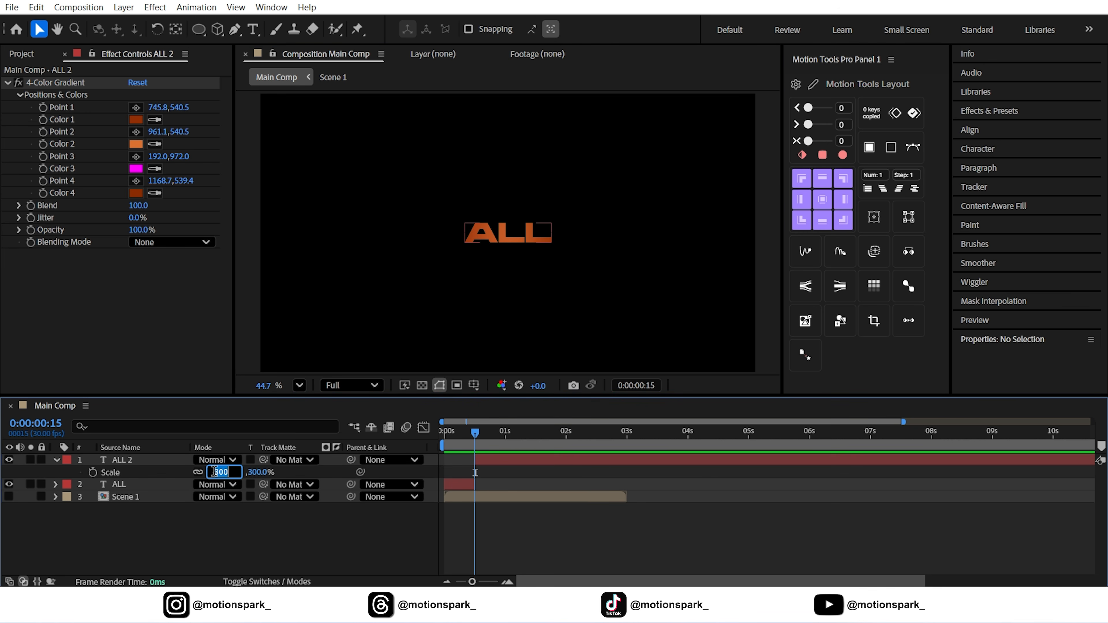
{"action": "type", "text": "400"}
{"action": "left_click", "coordinate": [152, 461]}
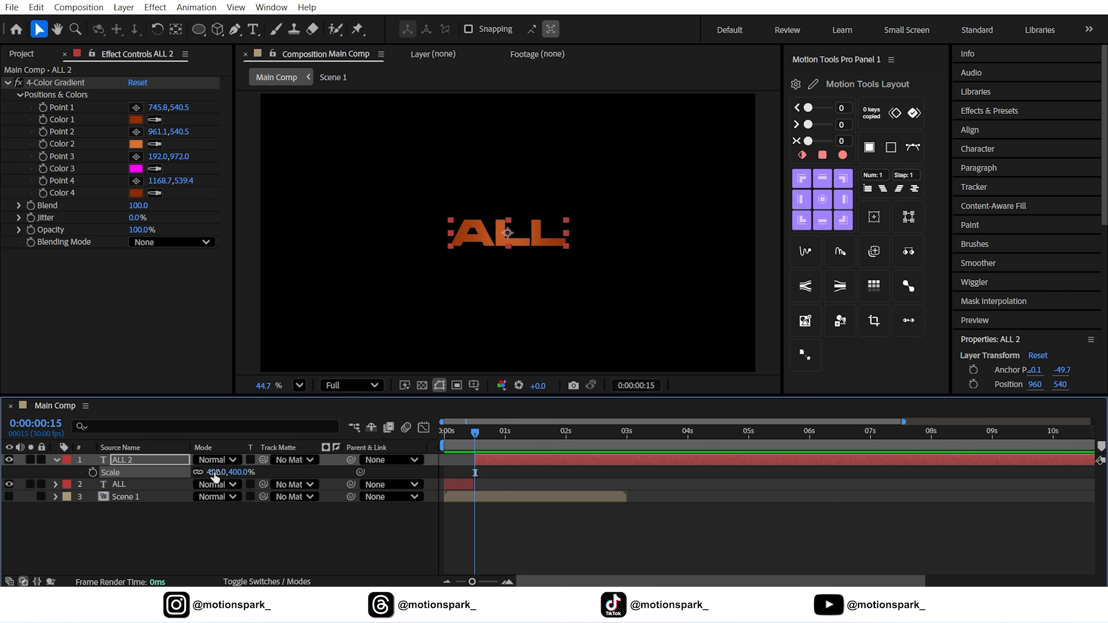
{"action": "double_click", "coordinate": [125, 461]}
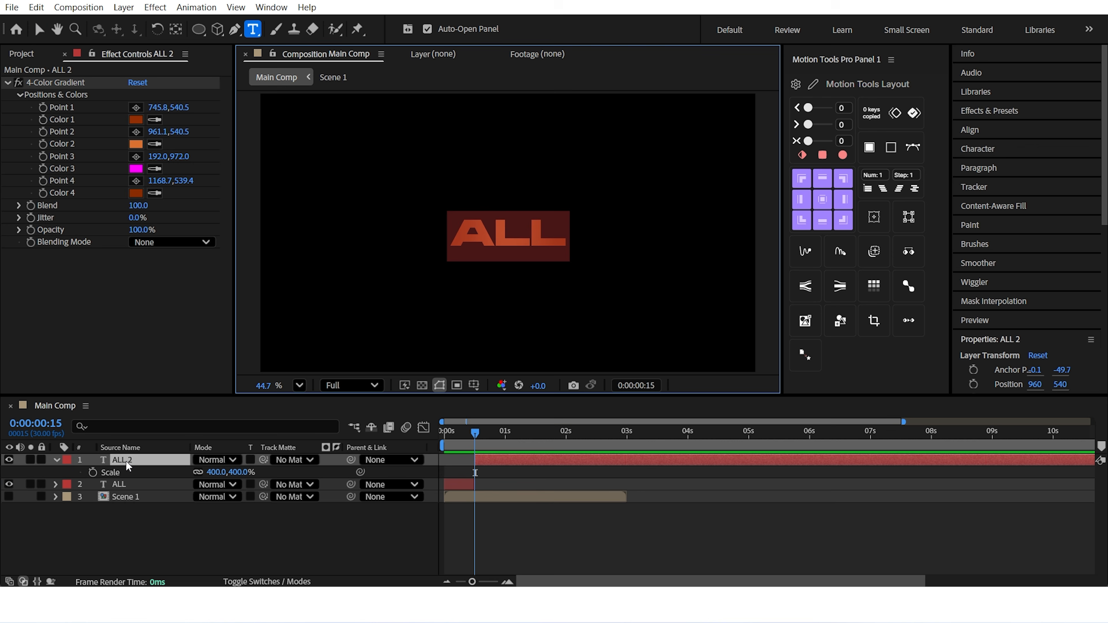
{"action": "type", "text": "OUT"}
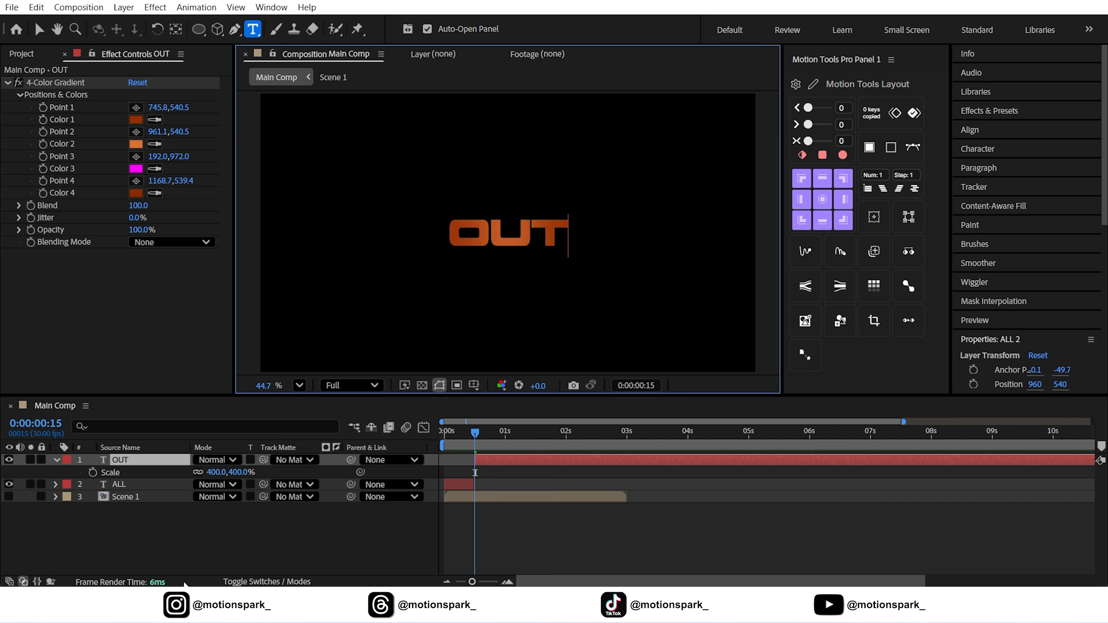
{"action": "left_click", "coordinate": [186, 506]}
Spread OUT's gradient points horizontally beyond the word, with Point 1 at about 553.5, 545.5 and Point 4 at about 1379.7, 544.4
{"action": "left_click", "coordinate": [152, 460]}
{"action": "scroll", "coordinate": [512, 213], "scroll_direction": "up", "scroll_amount": 3}
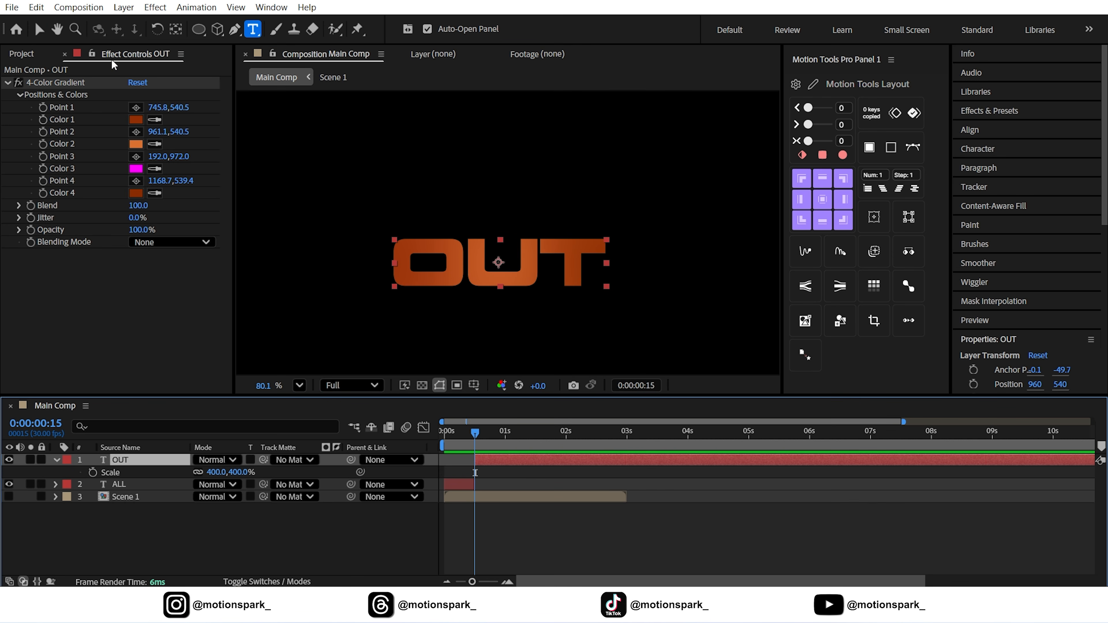
{"action": "left_click", "coordinate": [39, 29]}
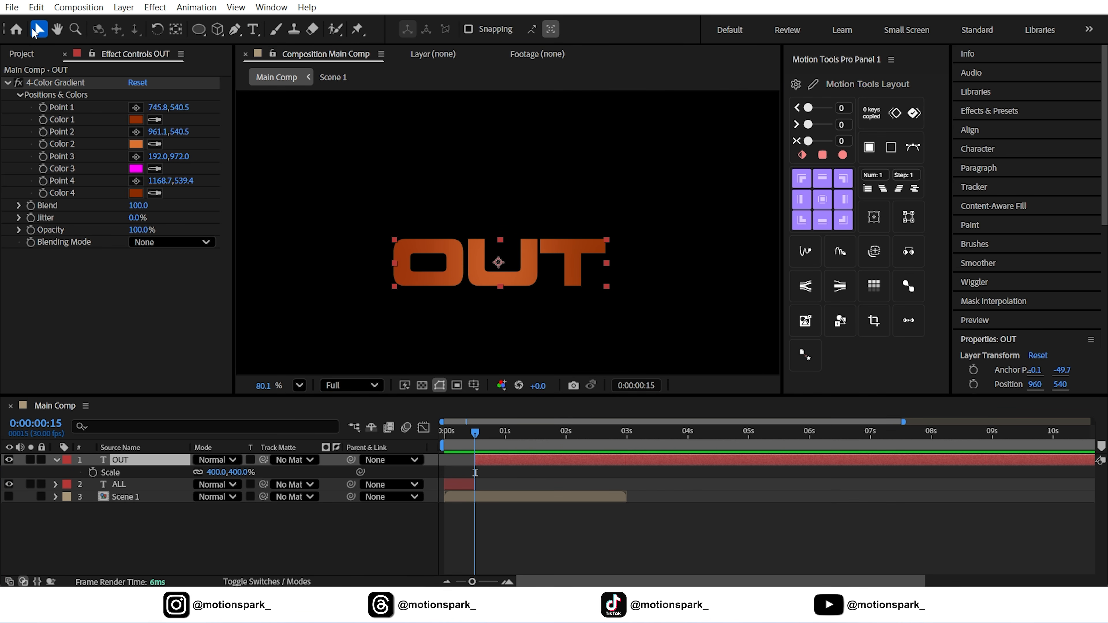
{"action": "left_click", "coordinate": [68, 81]}
{"action": "left_click_drag", "start_coordinate": [397, 269], "coordinate": [307, 270]}
{"action": "left_click_drag", "start_coordinate": [594, 263], "coordinate": [691, 265]}
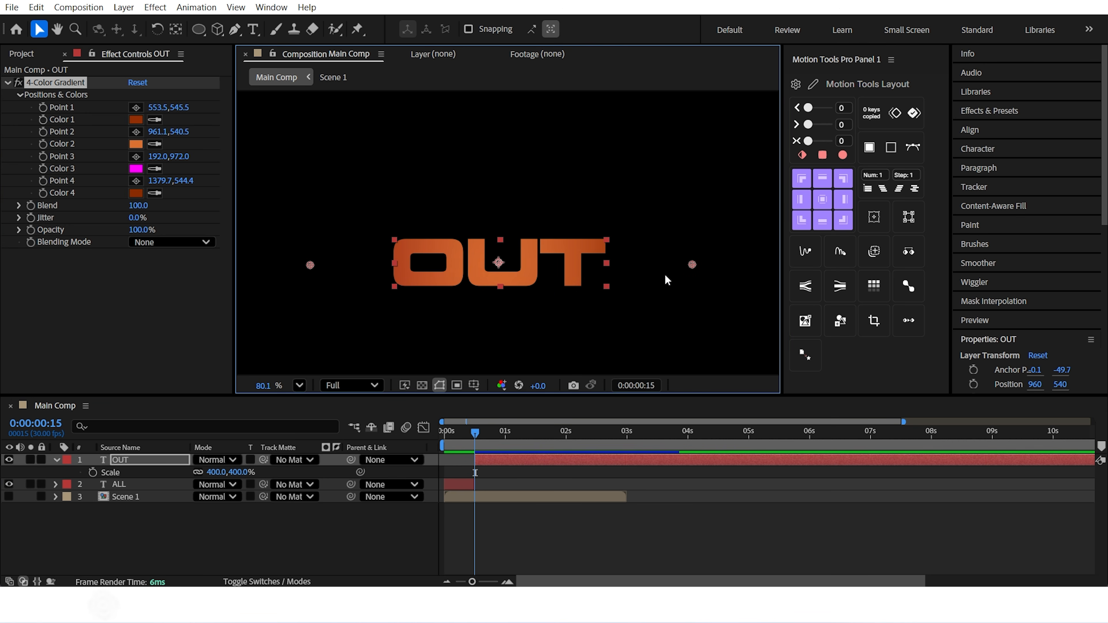
{"action": "left_click", "coordinate": [299, 386]}
{"action": "left_click", "coordinate": [339, 114]}
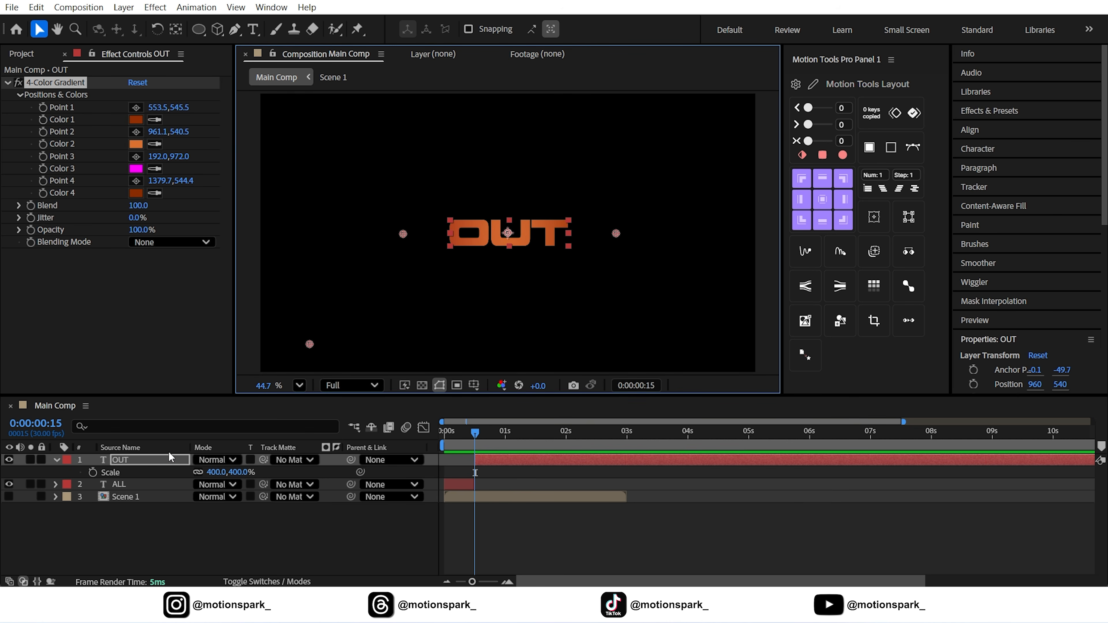
Split the OUT text layer at 0:00:01:00
{"action": "left_click", "coordinate": [151, 461]}
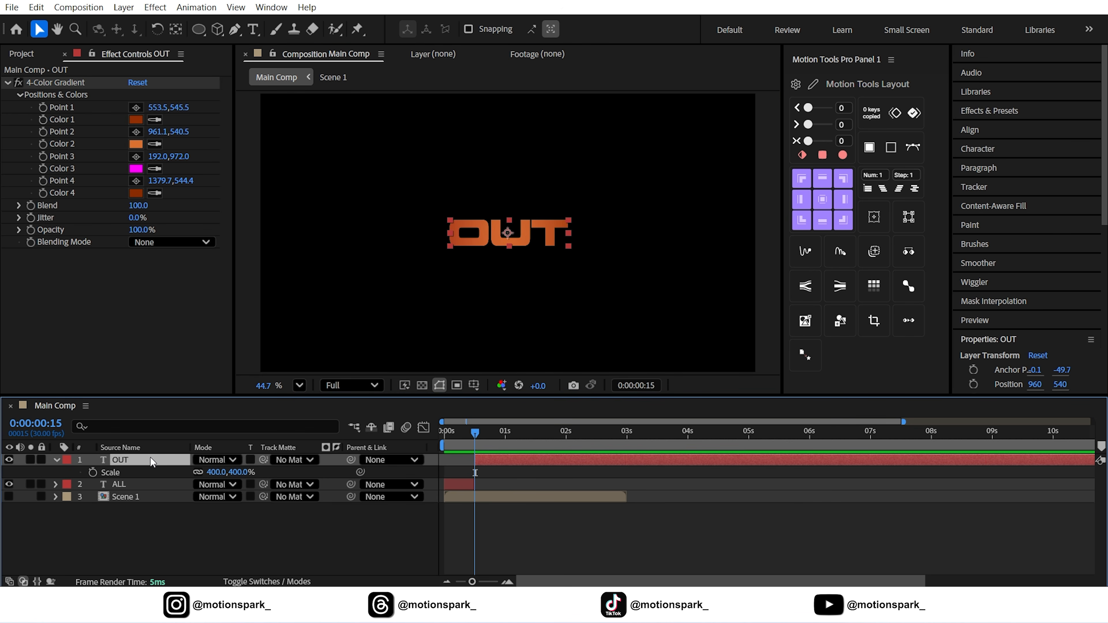
{"action": "left_click", "coordinate": [637, 385]}
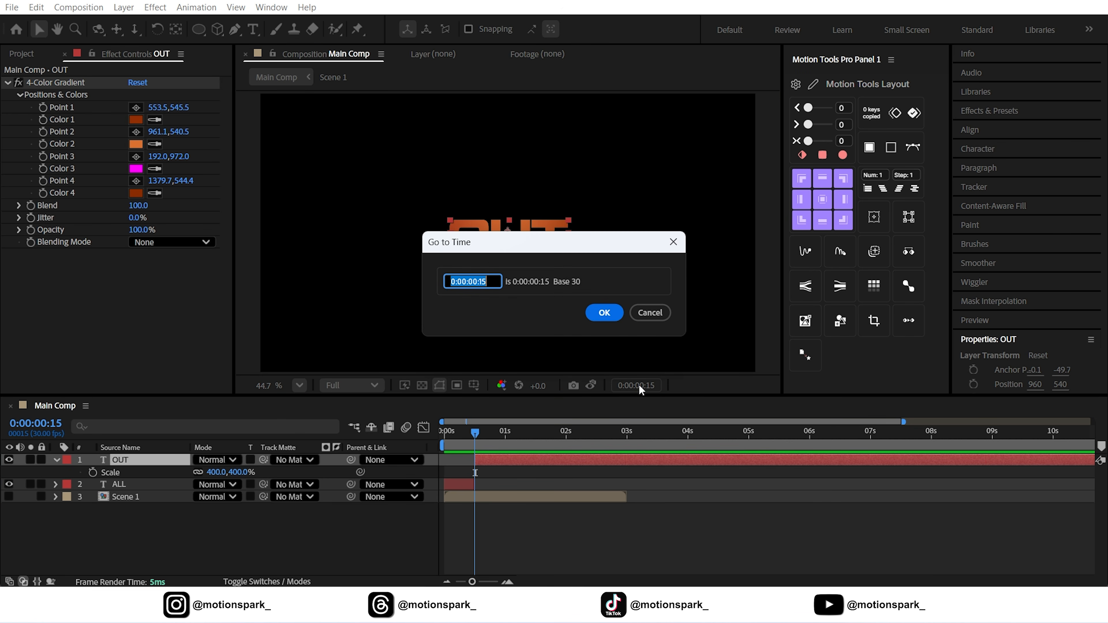
{"action": "type", "text": "+15"}
{"action": "key", "text": "Return"}
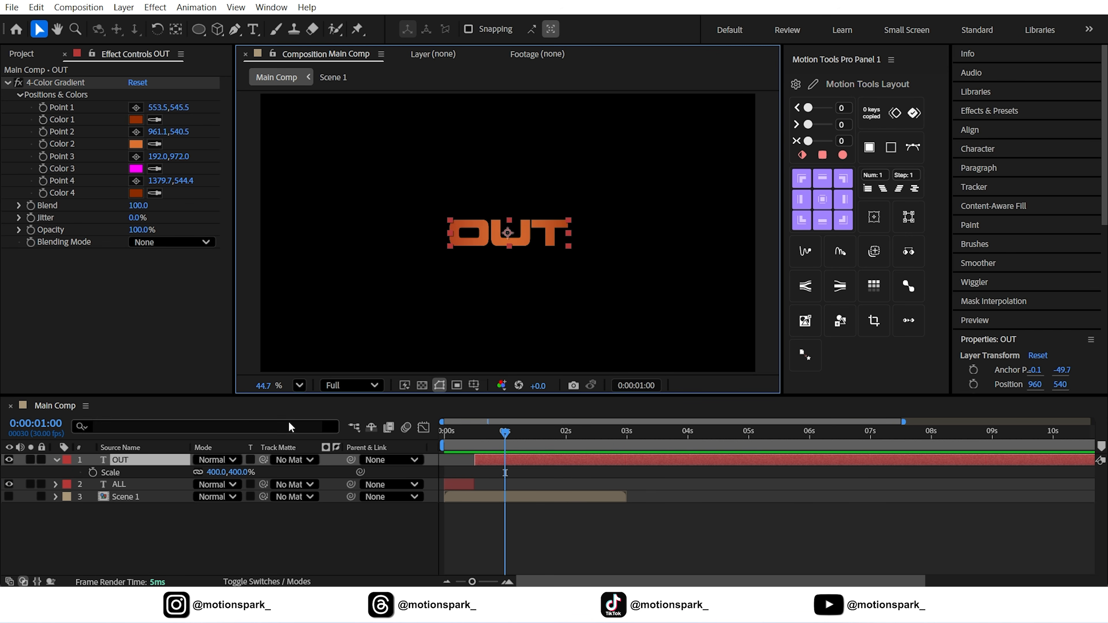
{"action": "left_click", "coordinate": [129, 459]}
{"action": "key", "text": "ctrl+shift+d"}
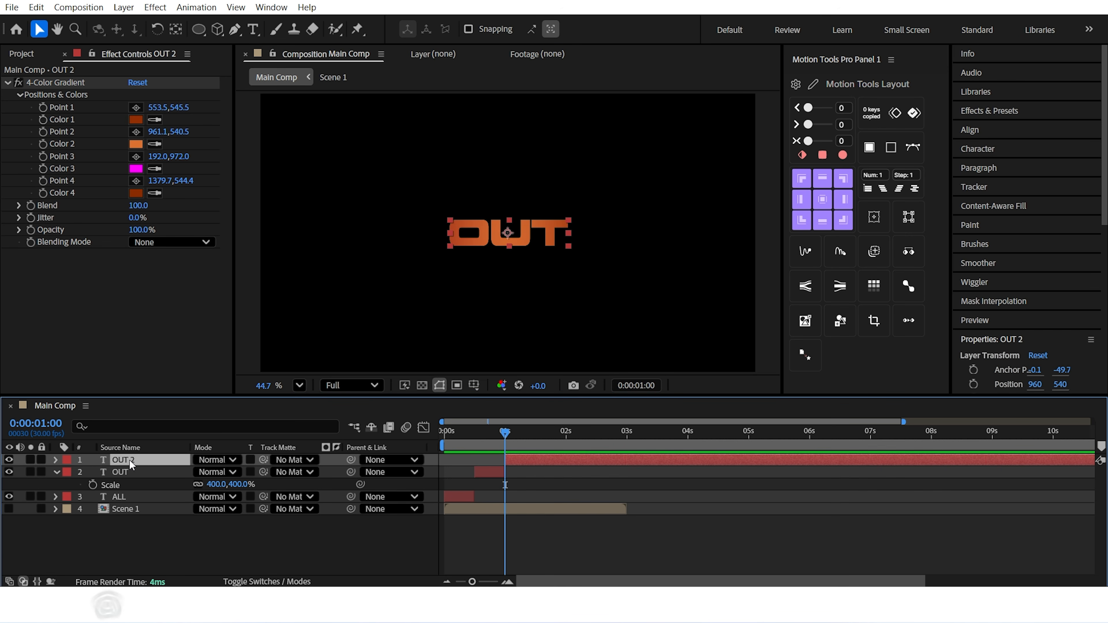
Set the scale of the second OUT segment to 500% and change its text to PRO
{"action": "key", "text": "s"}
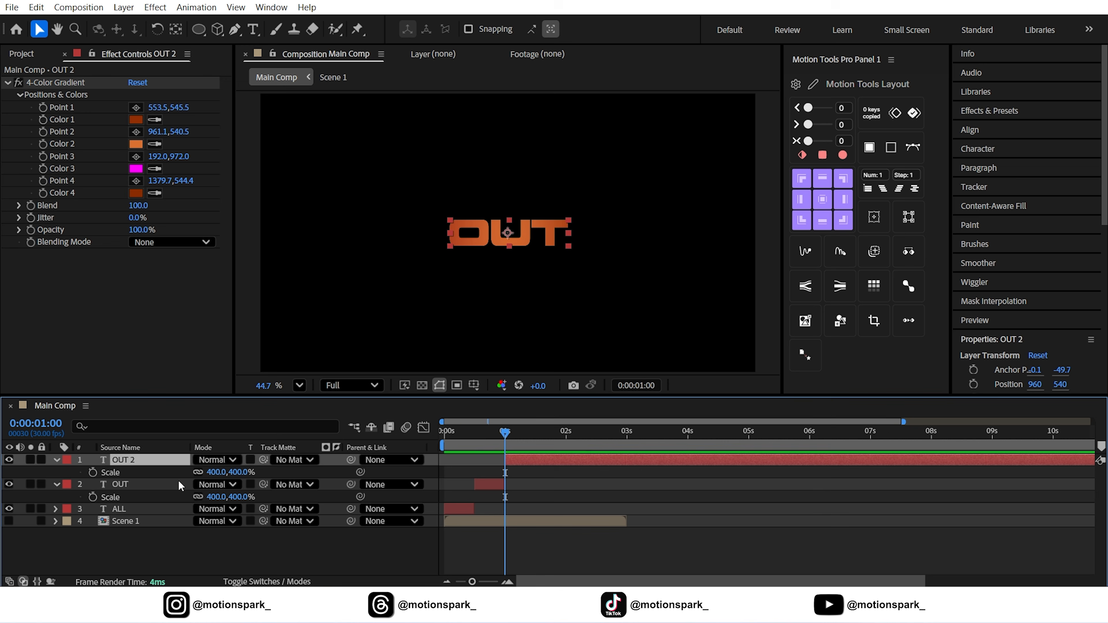
{"action": "left_click", "coordinate": [213, 471]}
{"action": "type", "text": "500"}
{"action": "key", "text": "Return"}
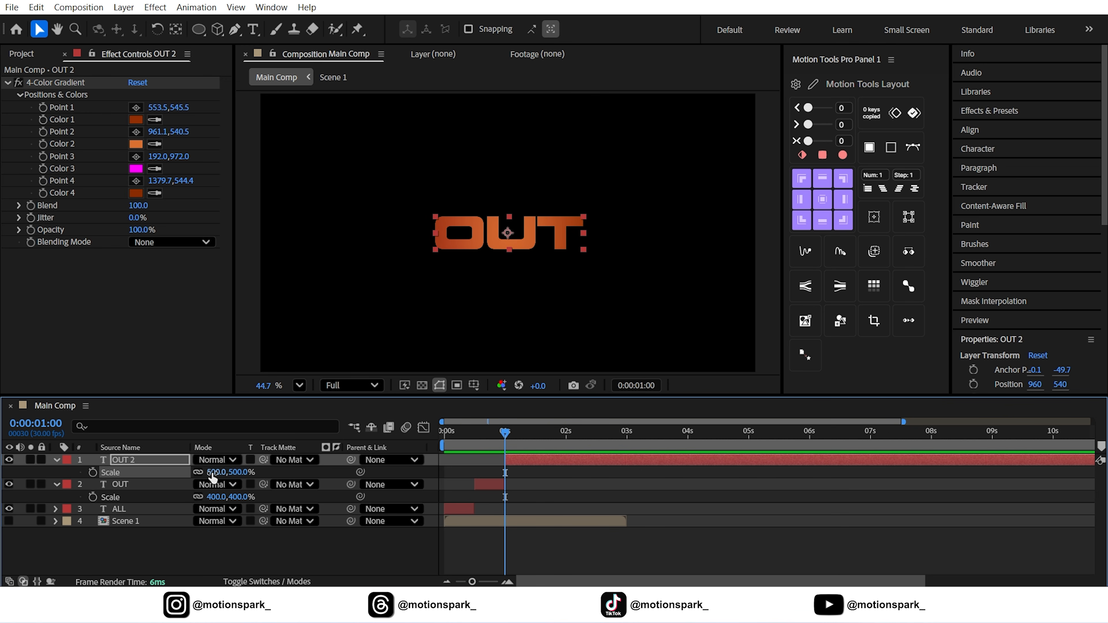
{"action": "double_click", "coordinate": [137, 460]}
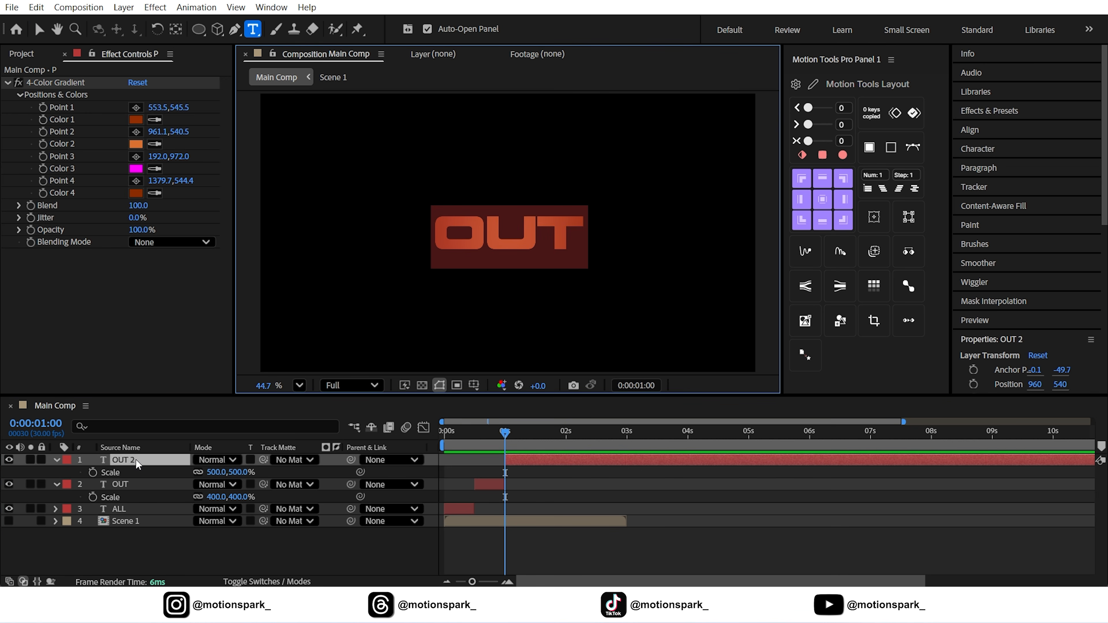
{"action": "type", "text": "PRO"}
Angle PRO's gradient diagonally by moving Point 1 to about 612, 749.3 and Point 4 to about 1333.9, 324.7
{"action": "left_click", "coordinate": [55, 82]}
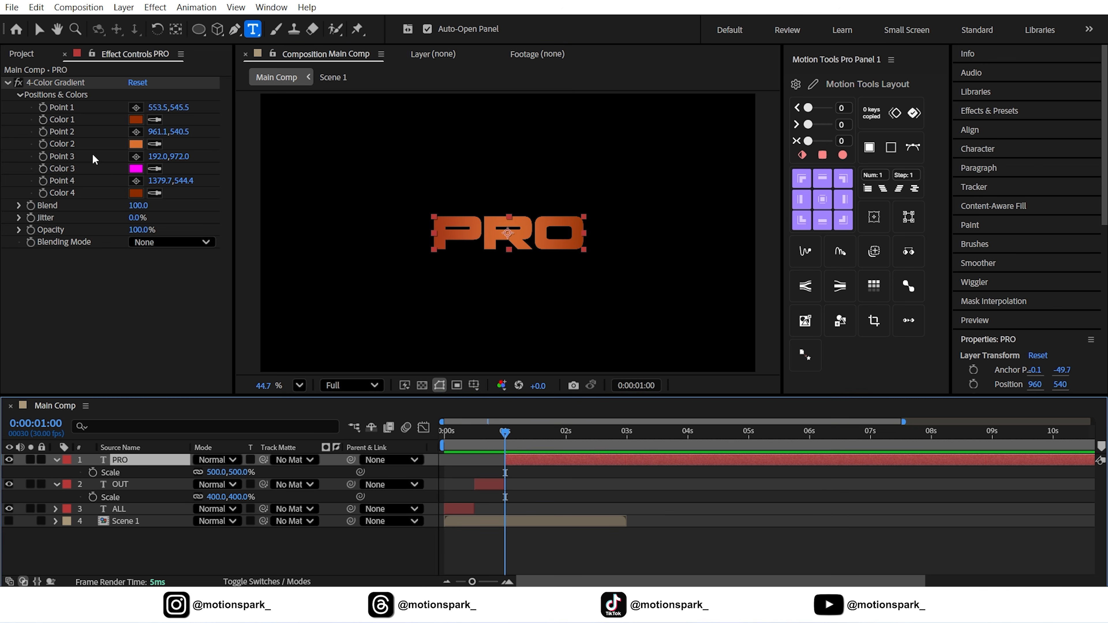
{"action": "scroll", "coordinate": [409, 232], "scroll_direction": "up", "scroll_amount": 2}
{"action": "key", "text": "v"}
{"action": "left_click_drag", "start_coordinate": [705, 237], "coordinate": [670, 191]}
{"action": "left_click_drag", "start_coordinate": [403, 238], "coordinate": [424, 311]}
{"action": "left_click_drag", "start_coordinate": [672, 190], "coordinate": [689, 156]}
{"action": "left_click", "coordinate": [396, 349]}
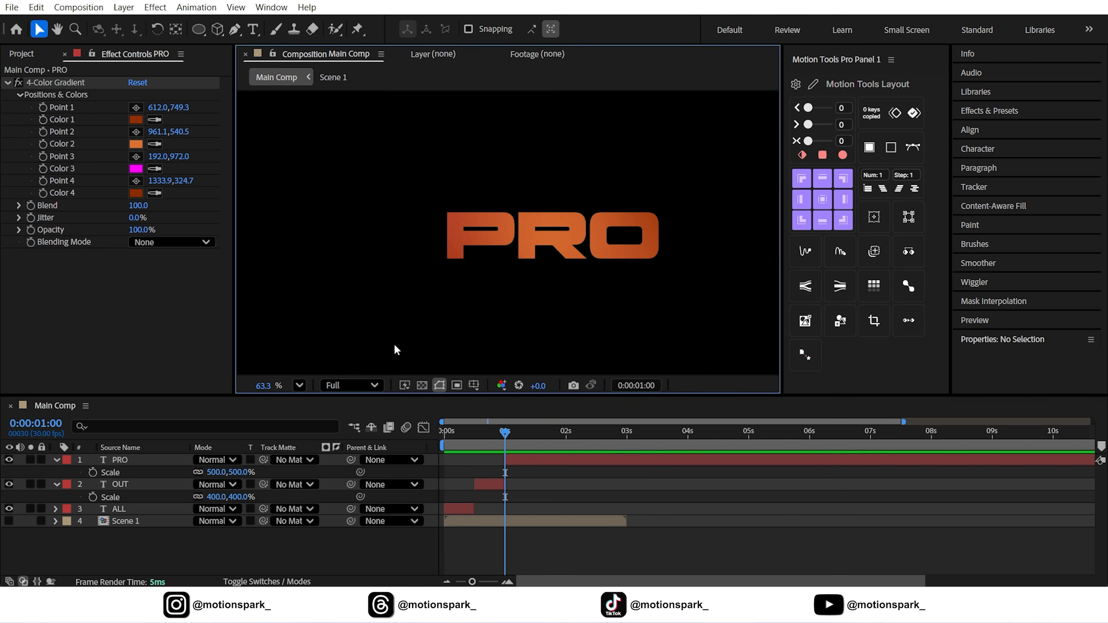
{"action": "left_click", "coordinate": [299, 385]}
{"action": "left_click", "coordinate": [325, 116]}
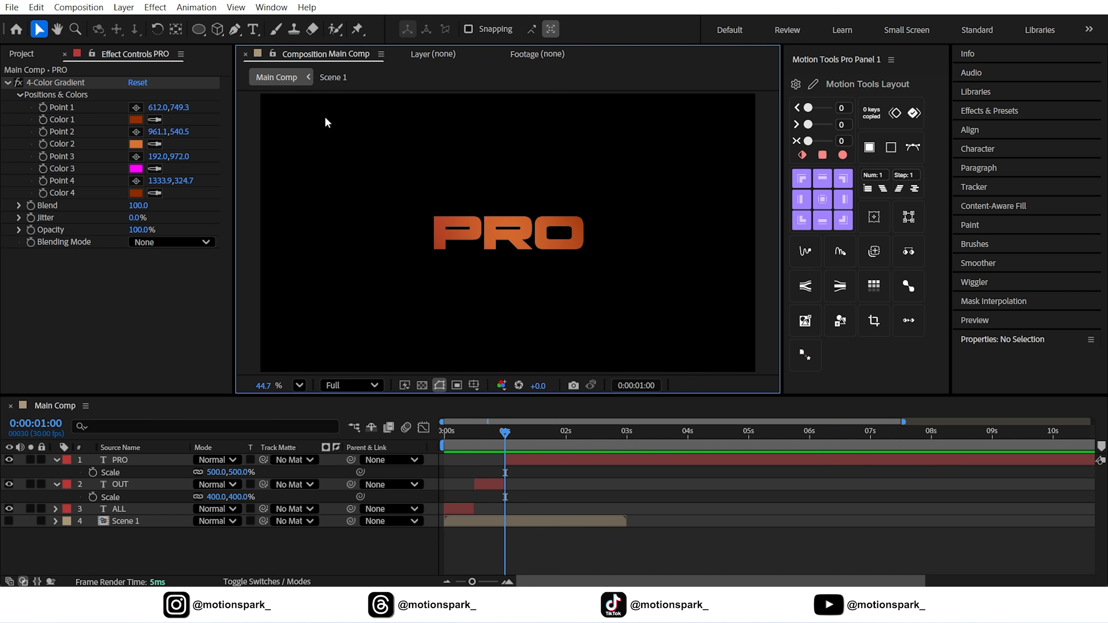
Split the PRO text layer at 0:00:01:15
{"action": "left_click", "coordinate": [654, 388]}
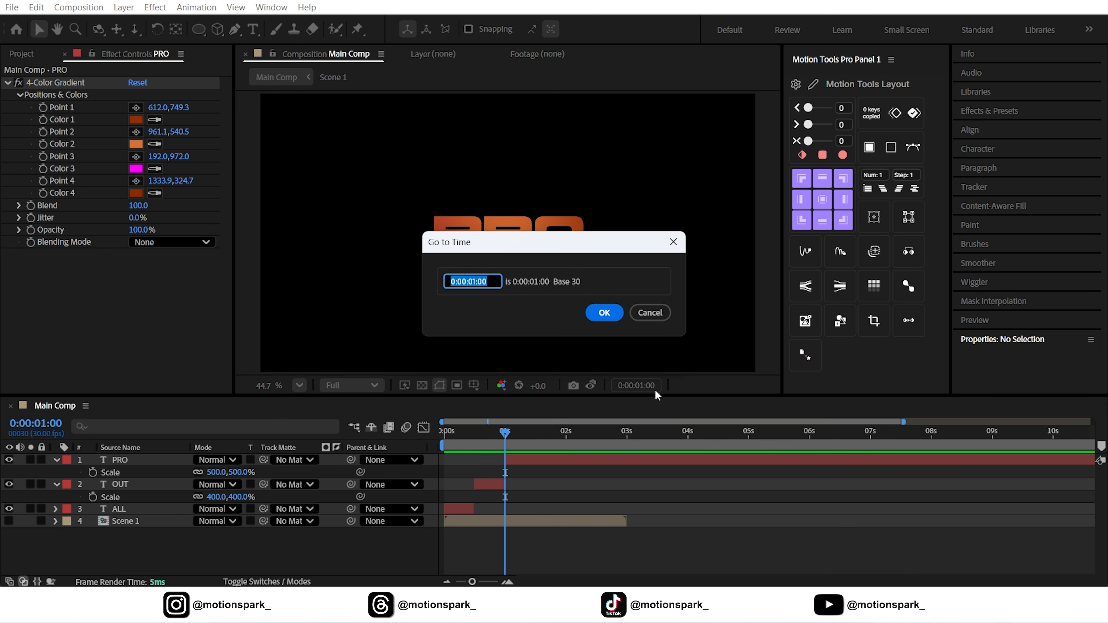
{"action": "type", "text": "+15"}
{"action": "key", "text": "Return"}
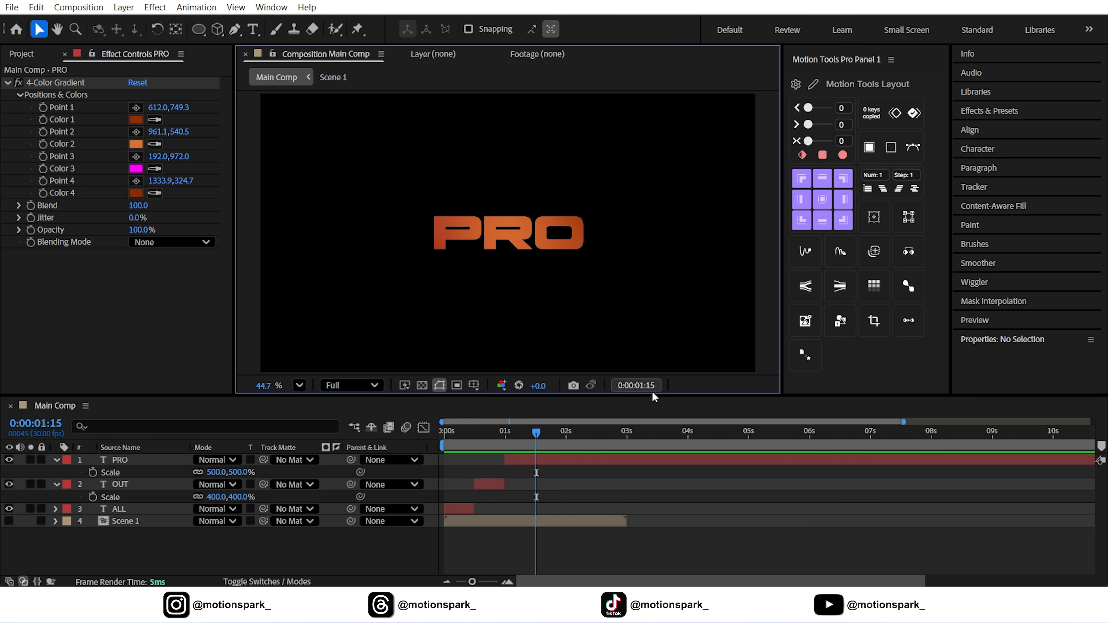
{"action": "left_click", "coordinate": [123, 463]}
{"action": "key", "text": "ctrl+shift+d"}
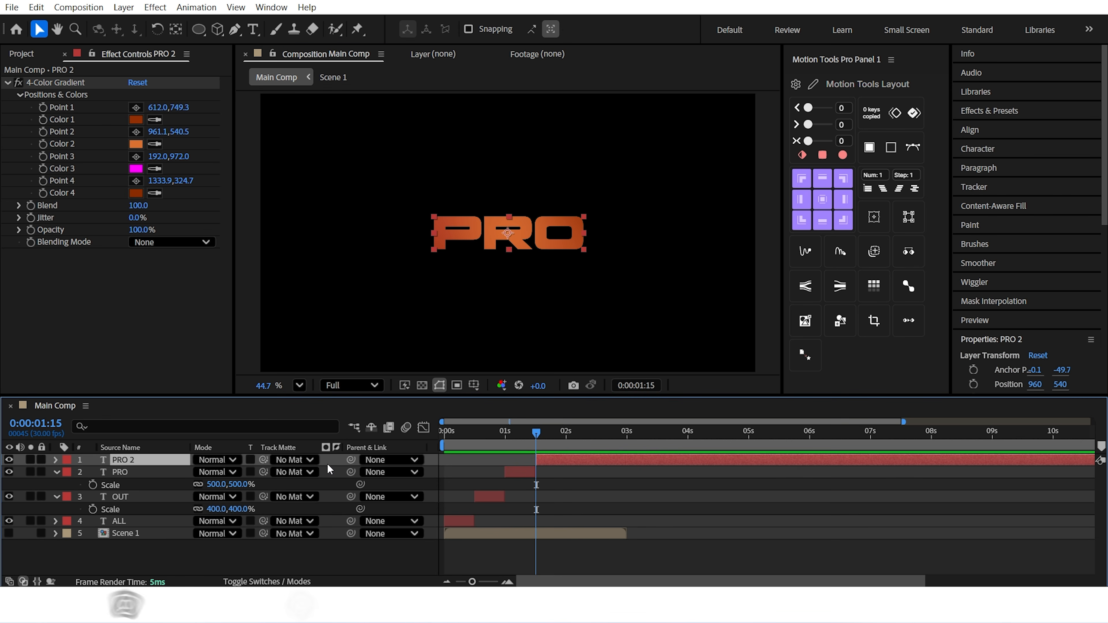
Delete the leftover PRO segment after 0:00:01:15 and collapse the PRO and OUT layer properties
{"action": "key", "text": "Delete"}
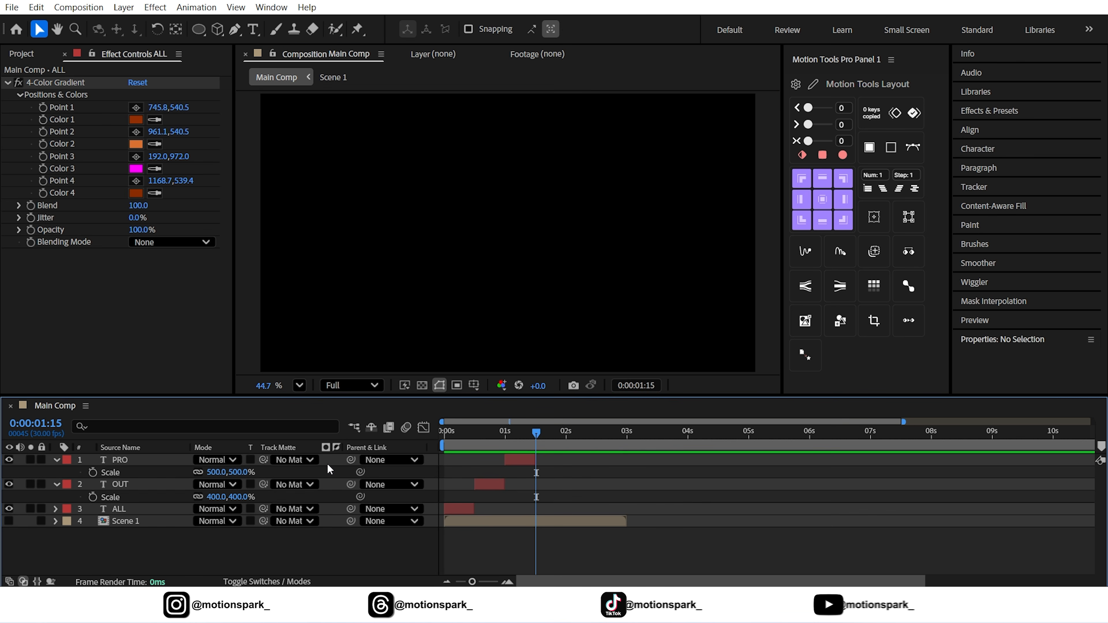
{"action": "left_click", "coordinate": [56, 459]}
{"action": "left_click", "coordinate": [54, 471]}
Add a null object at the composition start and parent the PRO, OUT and ALL text layers to it
{"action": "left_click_drag", "start_coordinate": [510, 448], "coordinate": [344, 454]}
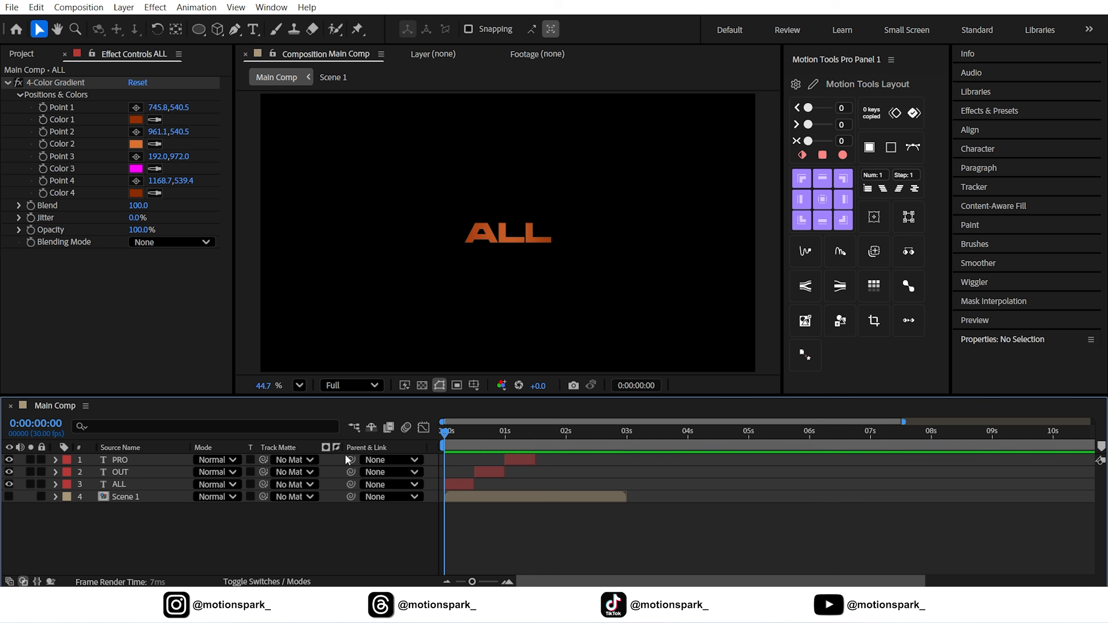
{"action": "right_click", "coordinate": [238, 530]}
{"action": "mouse_move", "coordinate": [284, 366]}
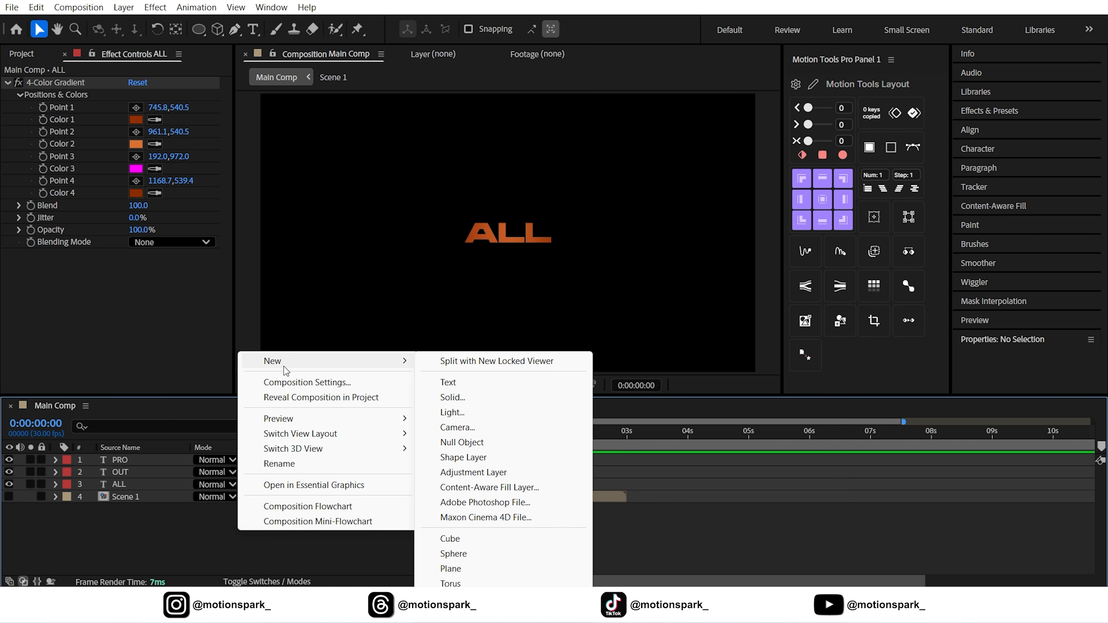
{"action": "left_click", "coordinate": [469, 443]}
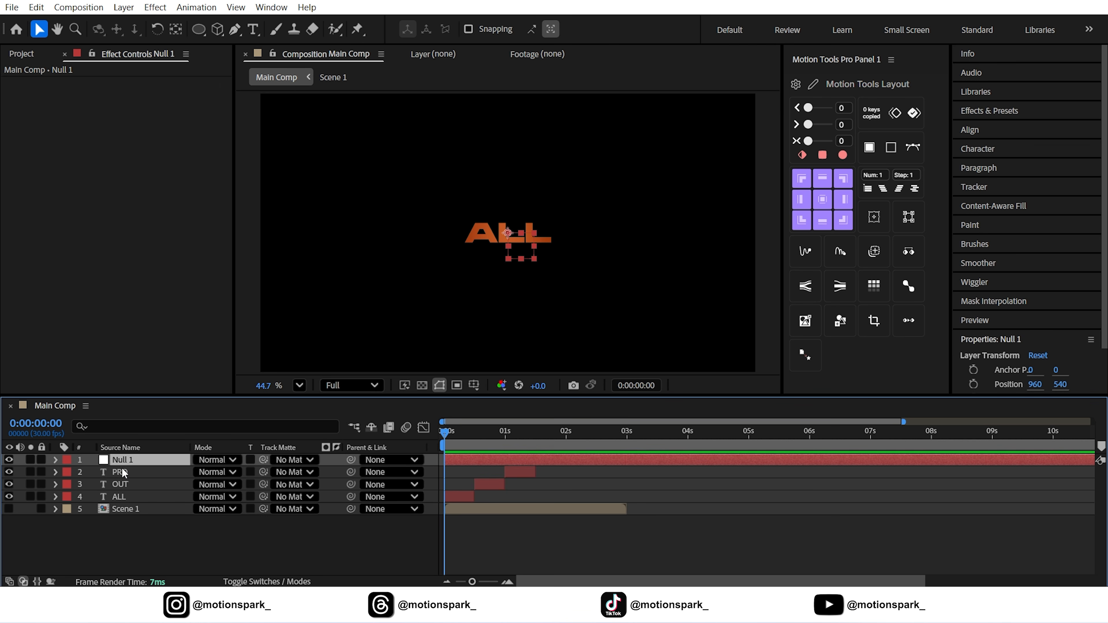
{"action": "left_click_drag", "start_coordinate": [128, 474], "coordinate": [126, 501]}
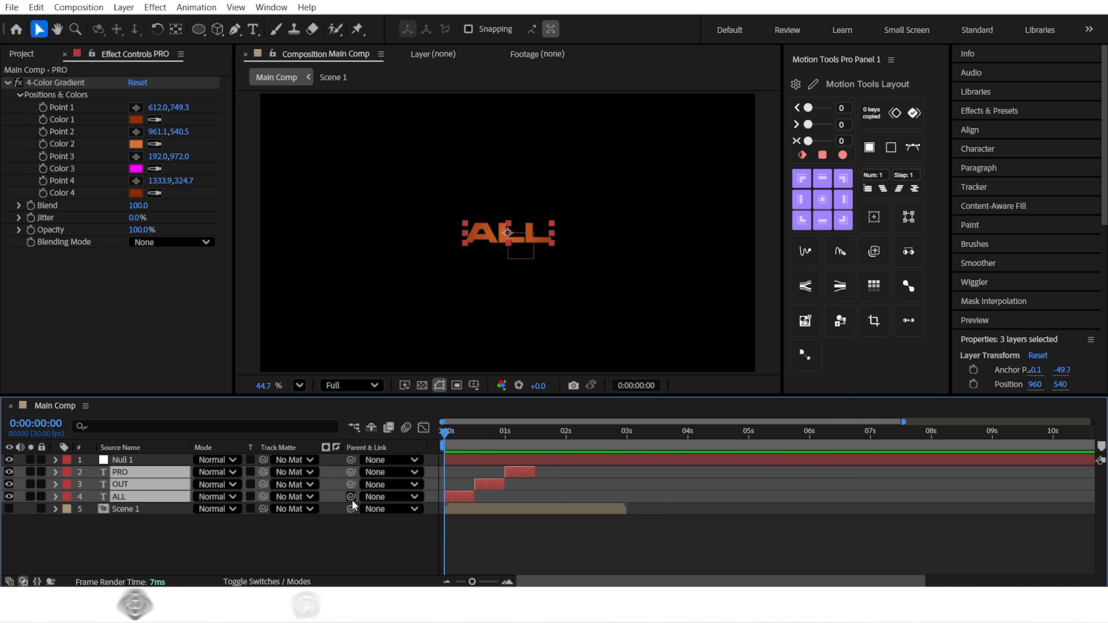
{"action": "left_click_drag", "start_coordinate": [351, 497], "coordinate": [142, 463]}
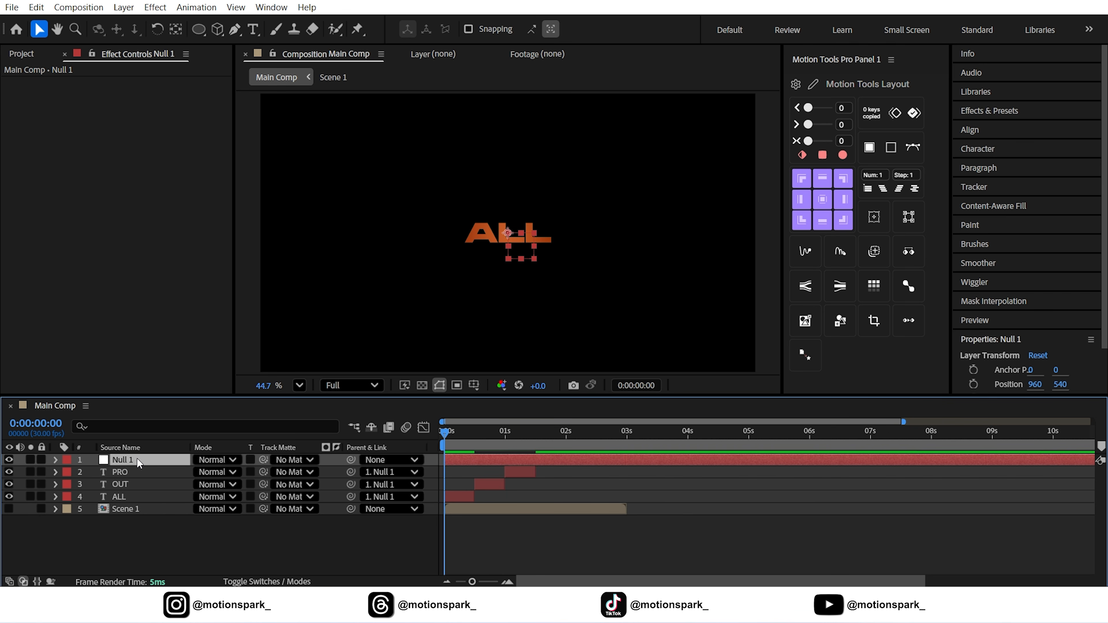
Animate the null's scale from 100% at 0:00:00:00 to 110% at 0:00:01:14
{"action": "key", "text": "s"}
{"action": "left_click", "coordinate": [92, 472]}
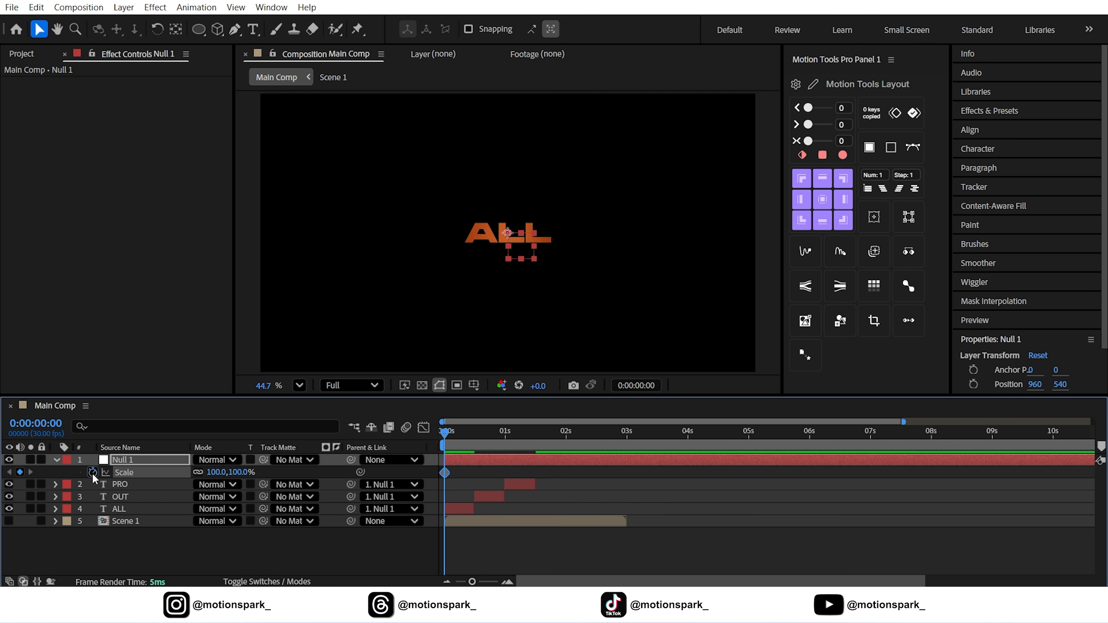
{"action": "left_click", "coordinate": [533, 439]}
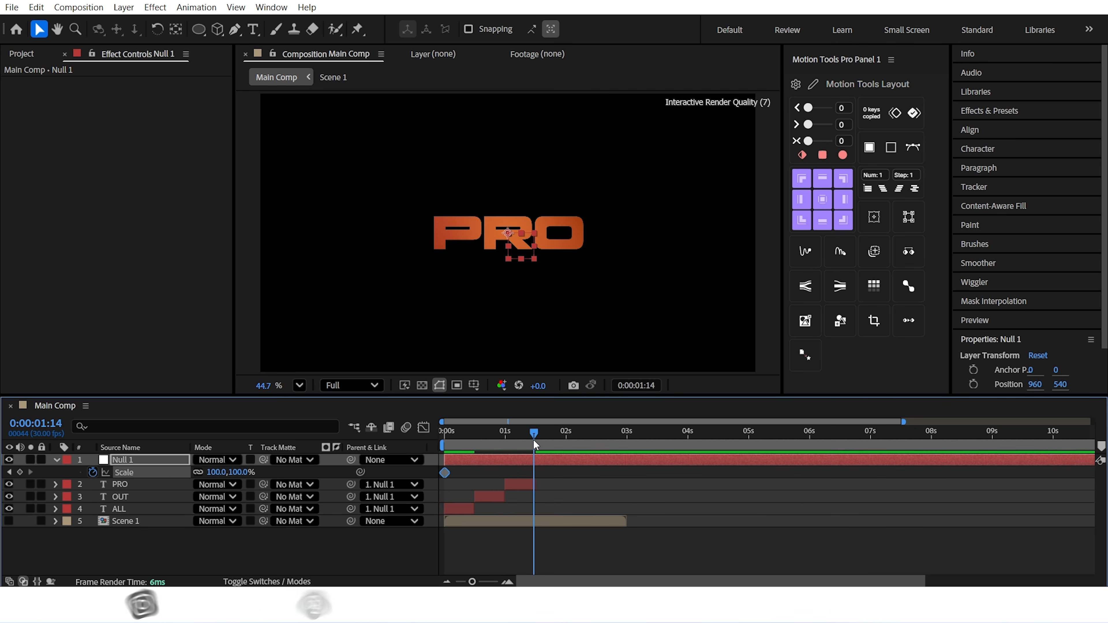
{"action": "left_click", "coordinate": [214, 472]}
{"action": "type", "text": "110"}
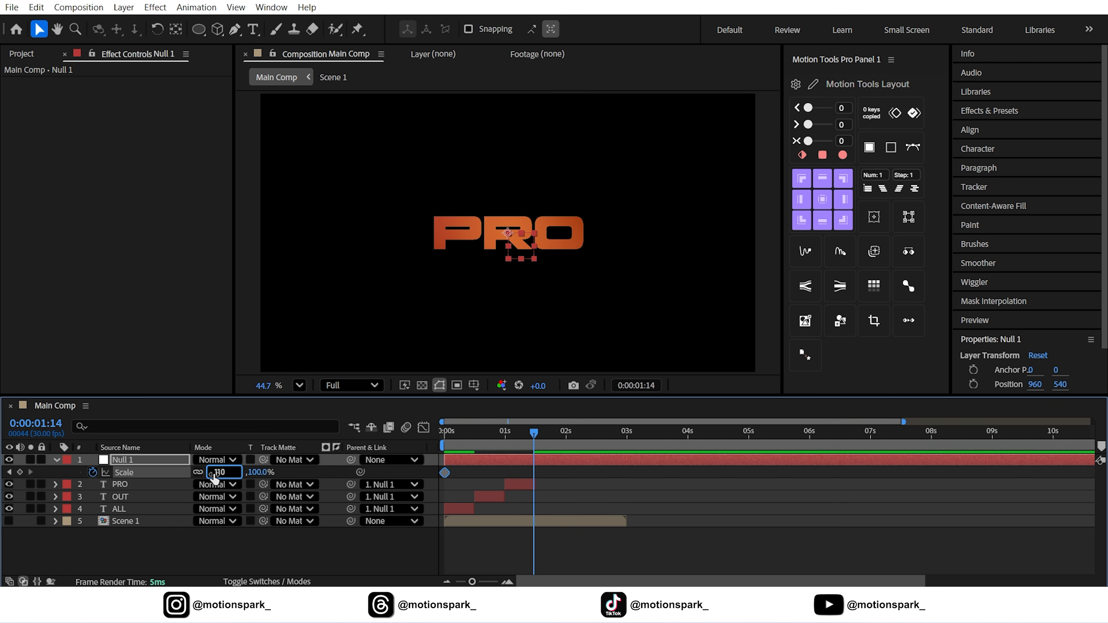
{"action": "key", "text": "Return"}
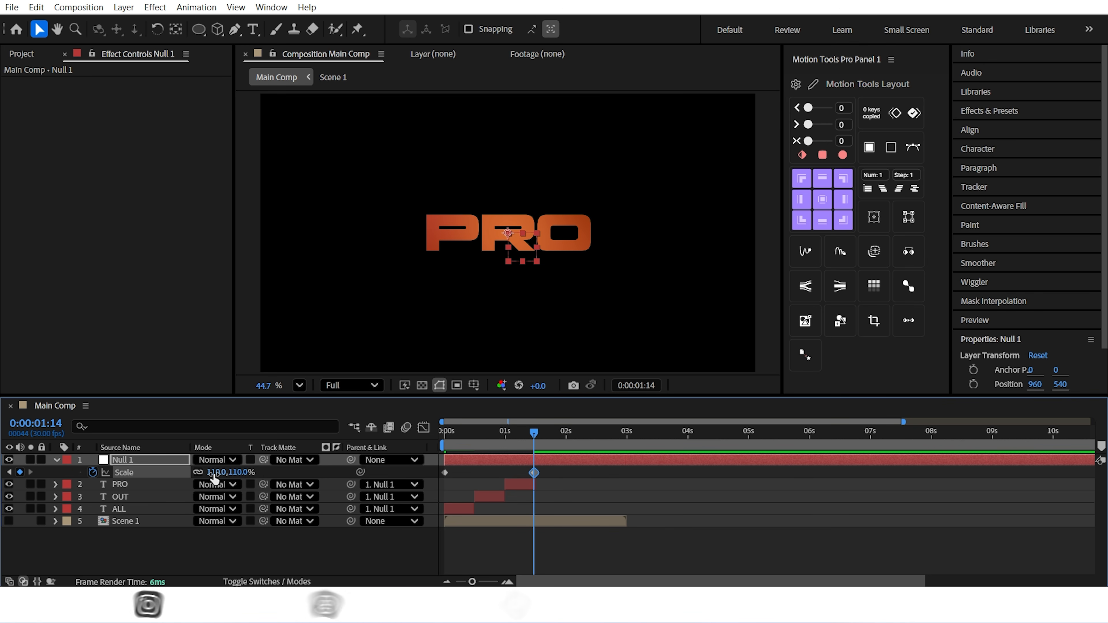
Split the null layer at 0:00:01:14, delete the part after the cut and collapse the remaining null
{"action": "key", "text": "ctrl+shift+d"}
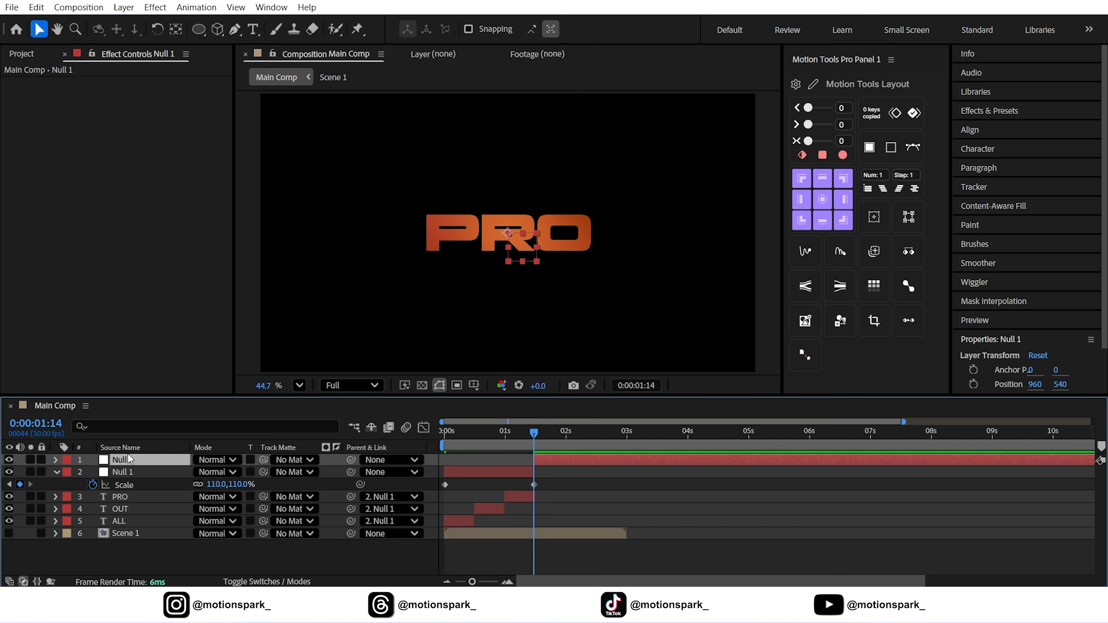
{"action": "key", "text": "Delete"}
{"action": "left_click", "coordinate": [56, 460]}
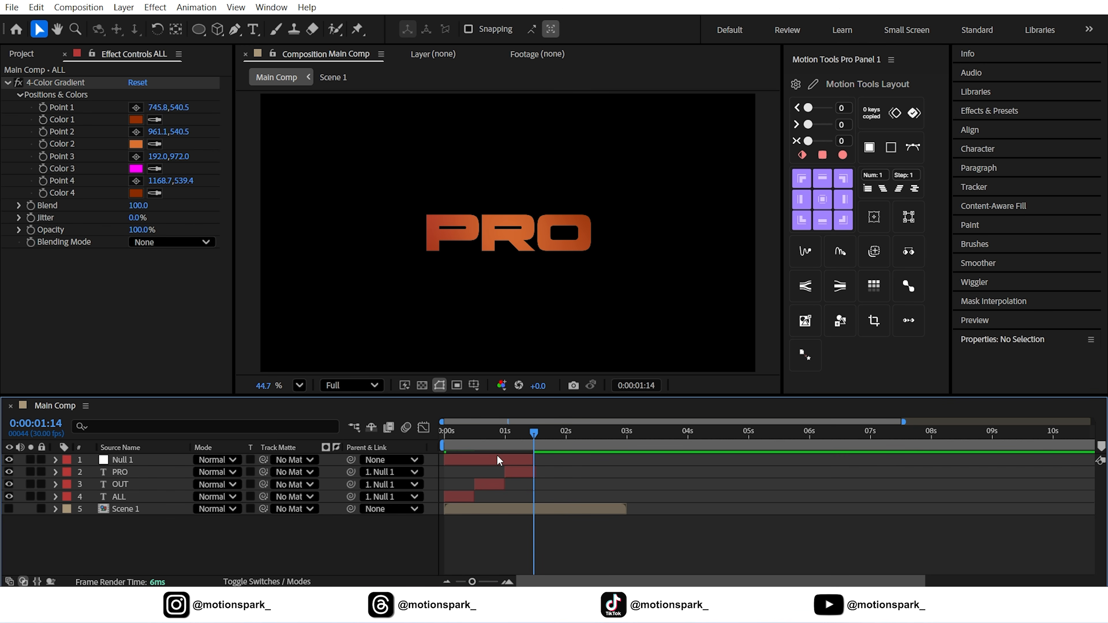
Pre-compose the null and the three text layers into a new composition named "Scene 2 Text"
{"action": "left_click_drag", "start_coordinate": [533, 433], "coordinate": [439, 442]}
{"action": "left_click", "coordinate": [111, 499]}
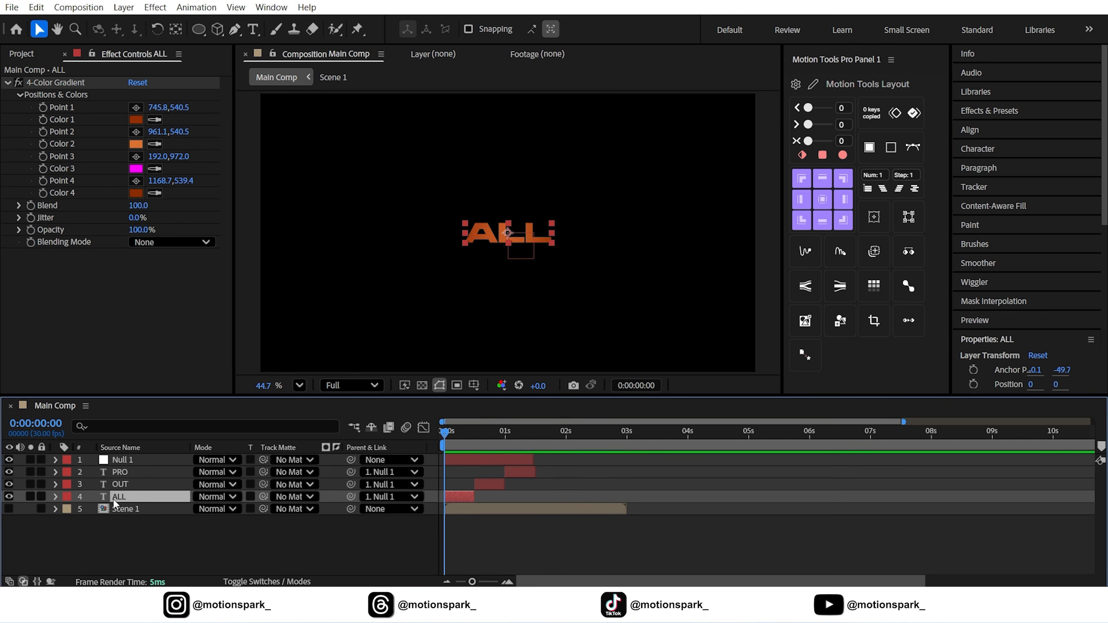
{"action": "left_click", "coordinate": [127, 463], "text": "shift"}
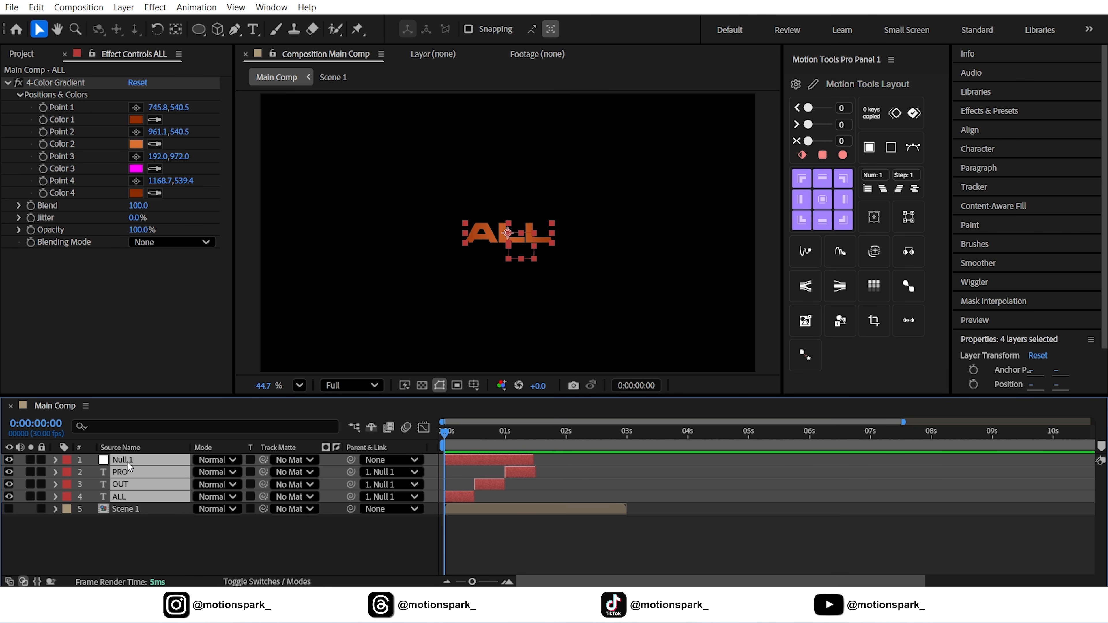
{"action": "key", "text": "ctrl+shift+c"}
{"action": "type", "text": "Scene 2 Text"}
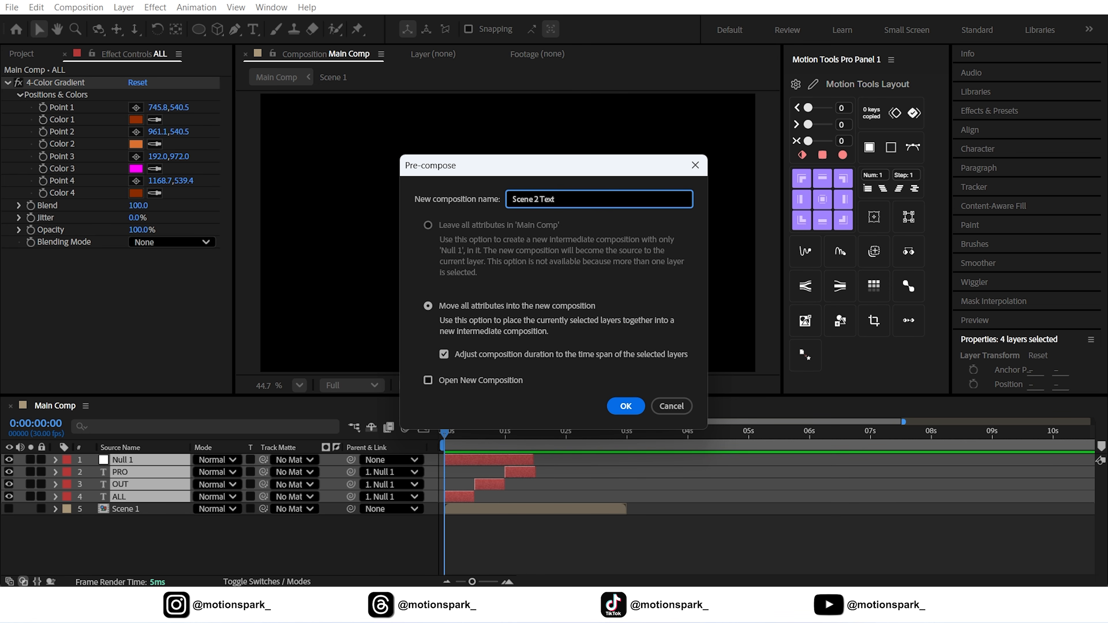
{"action": "left_click", "coordinate": [617, 410]}
Shift the Scene 2 Text layer in time to start at 3 seconds, where Scene 1 ends
{"action": "left_click_drag", "start_coordinate": [524, 459], "coordinate": [653, 461]}
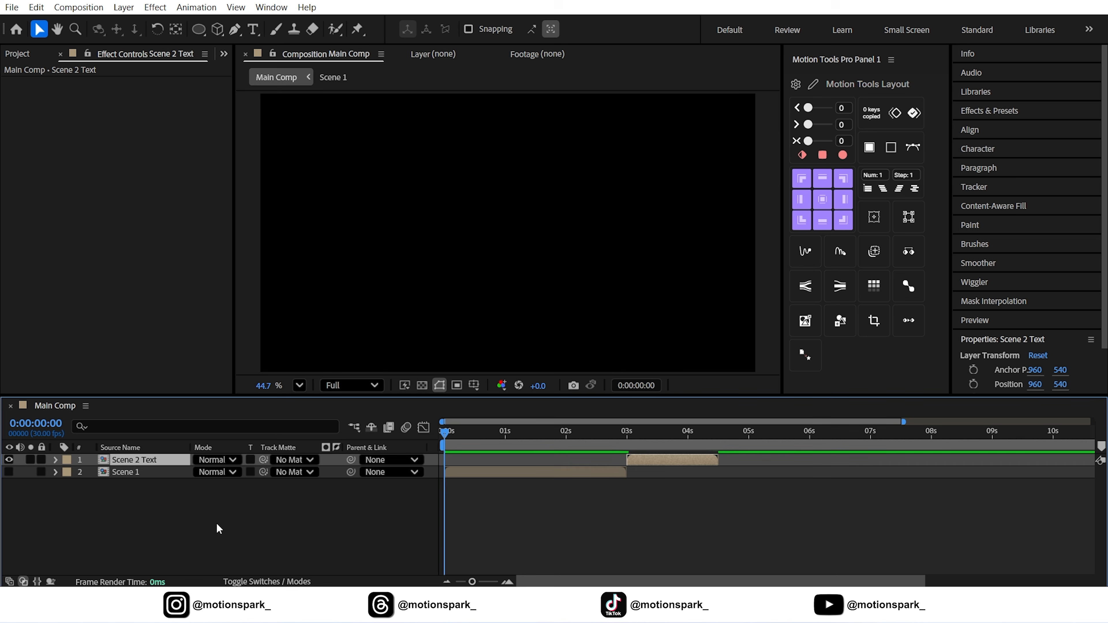
{"action": "left_click_drag", "start_coordinate": [445, 440], "coordinate": [113, 516]}
{"action": "left_click", "coordinate": [114, 516]}
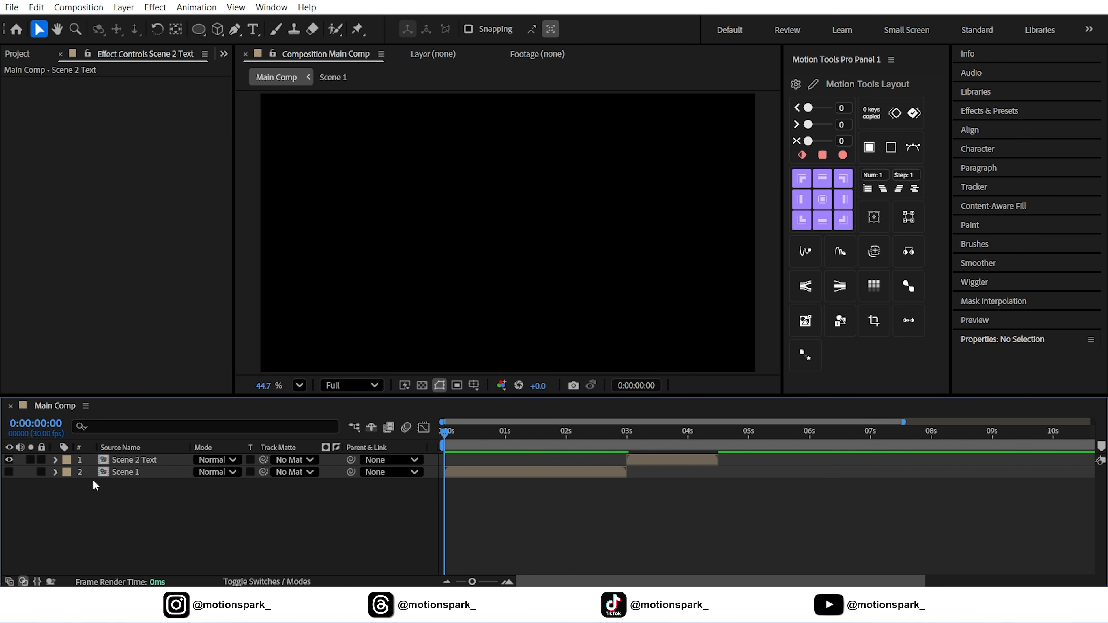
Add the 3.9 MB Iphone 17 pro max.glb model as the top layer of Main Comp and centre its anchor point
{"action": "left_click", "coordinate": [20, 54]}
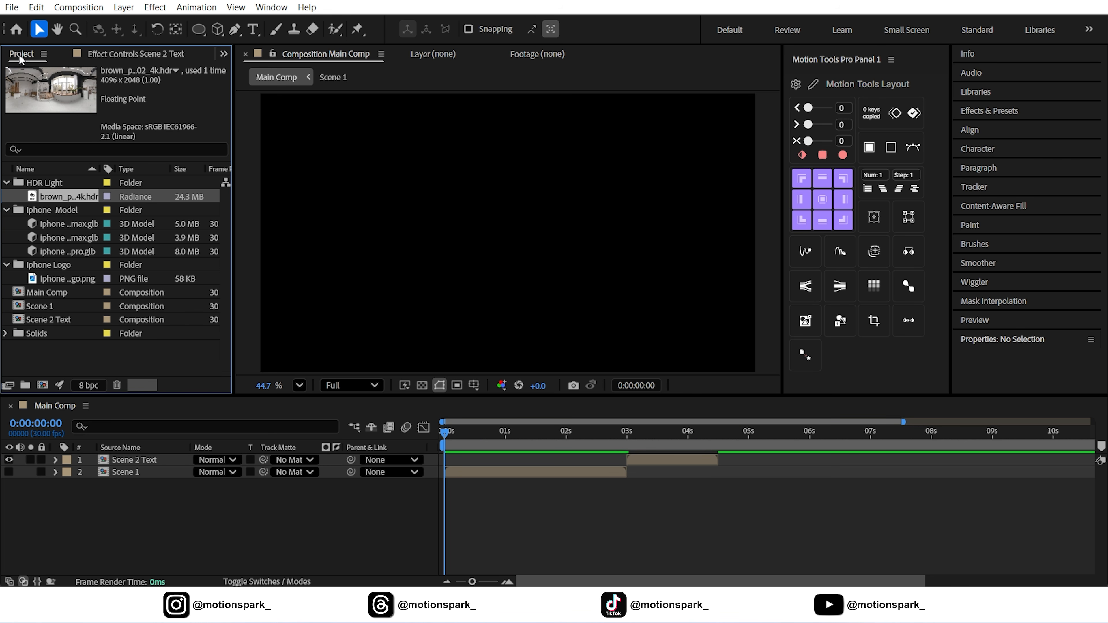
{"action": "left_click", "coordinate": [67, 237]}
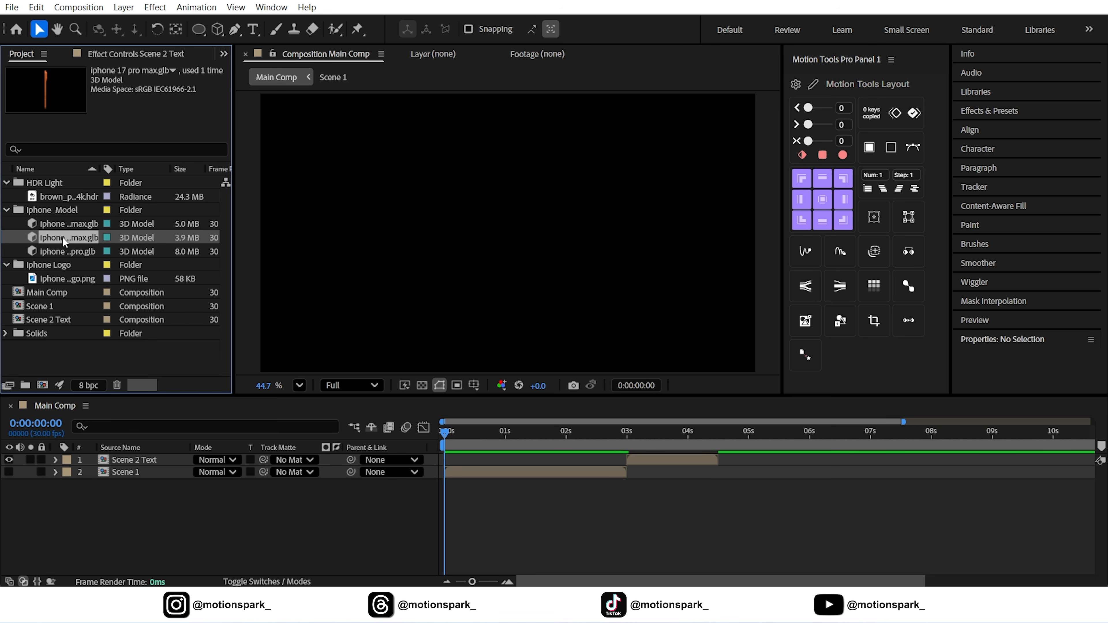
{"action": "left_click_drag", "start_coordinate": [57, 241], "coordinate": [162, 458]}
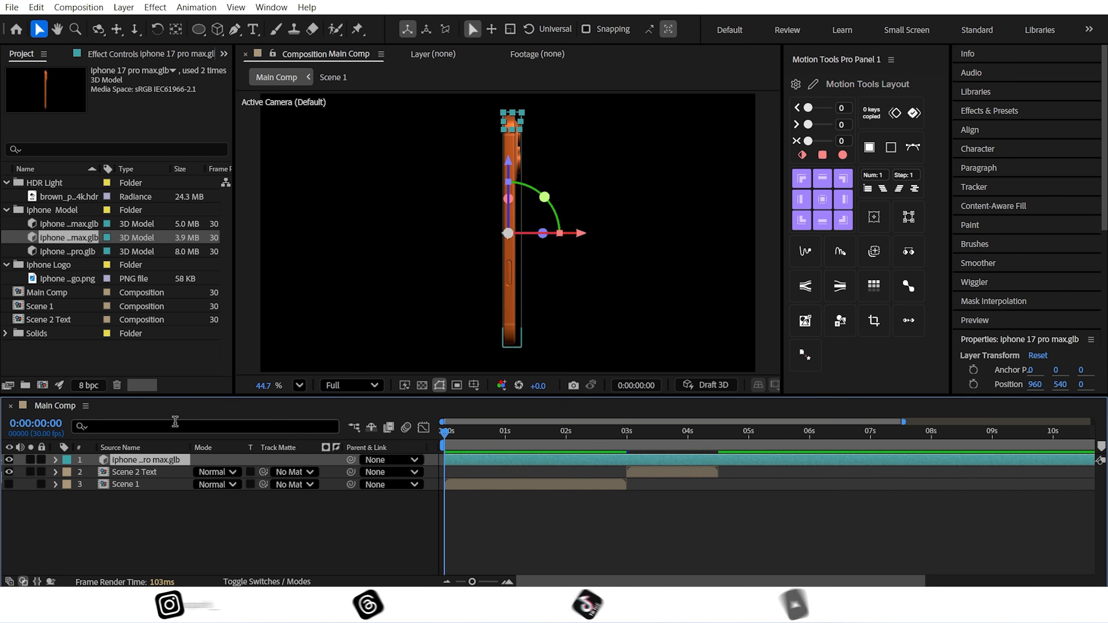
{"action": "left_click", "coordinate": [176, 31]}
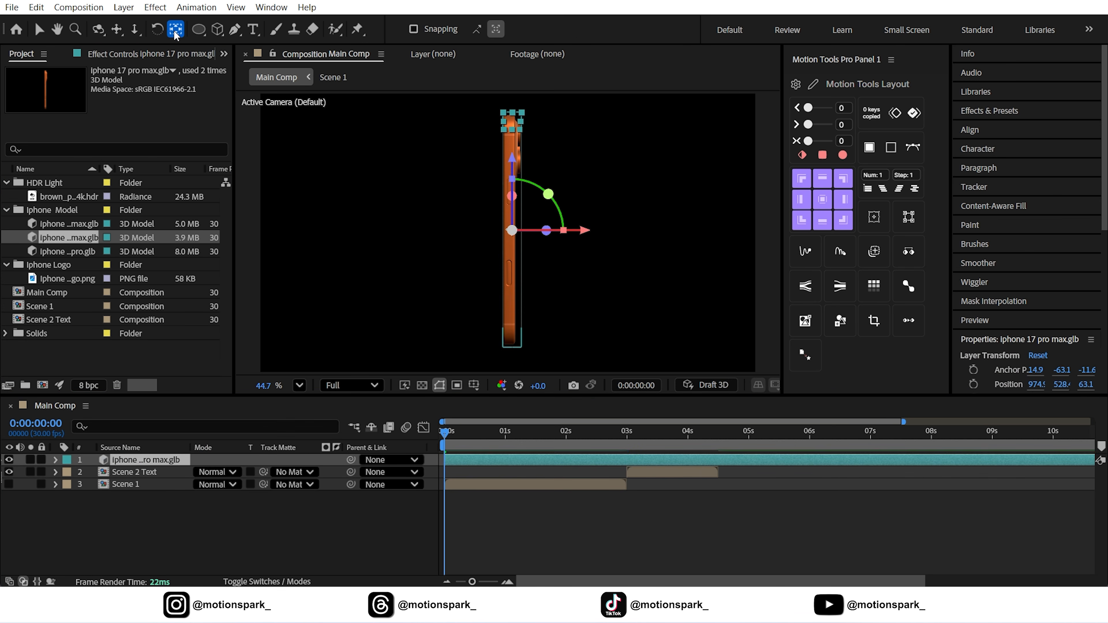
{"action": "left_click", "coordinate": [38, 30]}
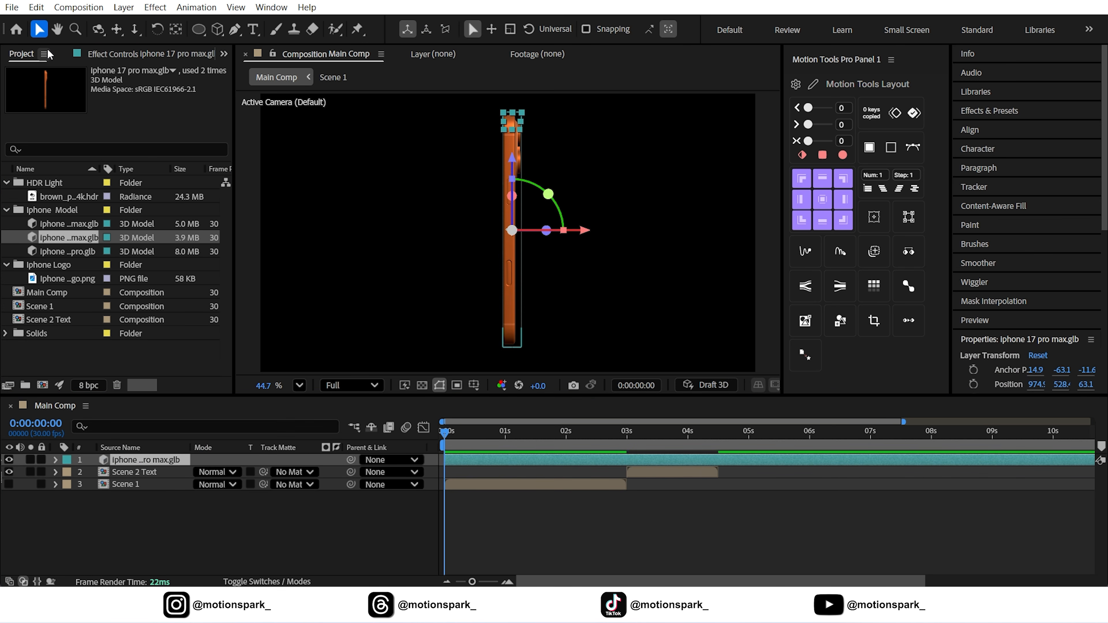
Set the iPhone model's Z Rotation to 90° and its X Rotation to -90°
{"action": "left_click", "coordinate": [174, 428]}
{"action": "left_click", "coordinate": [139, 460]}
{"action": "key", "text": "r"}
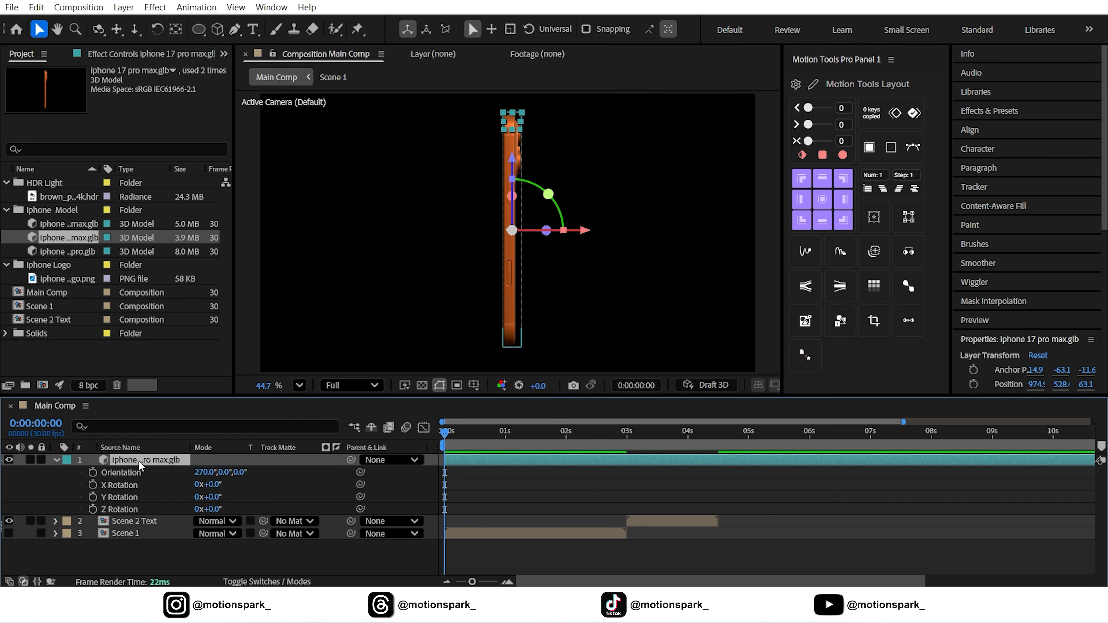
{"action": "left_click", "coordinate": [220, 508]}
{"action": "type", "text": "90"}
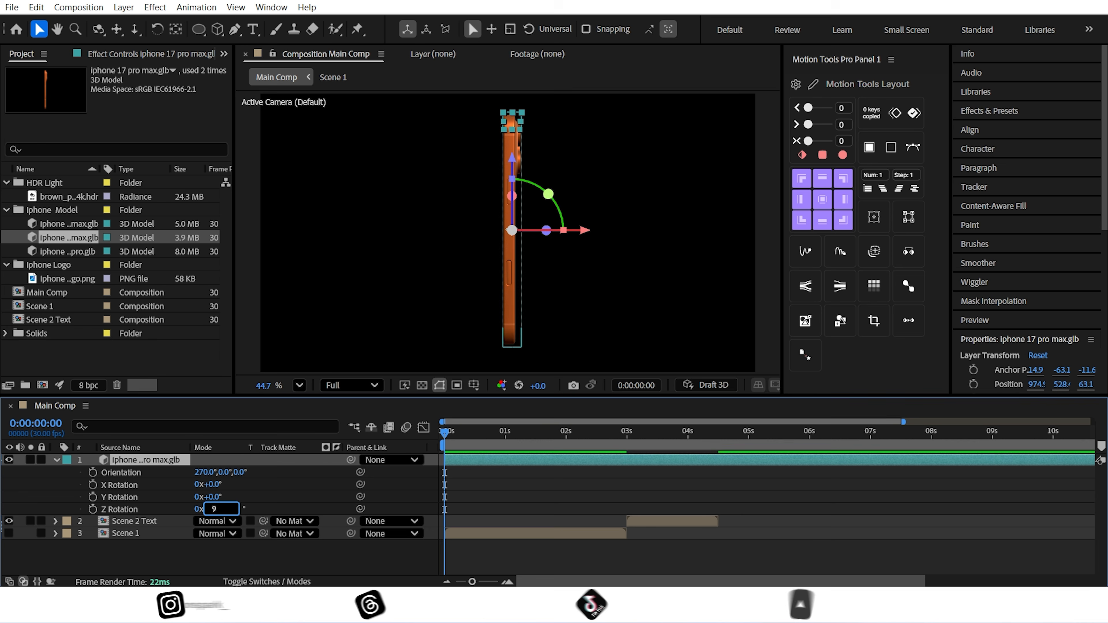
{"action": "key", "text": "Return"}
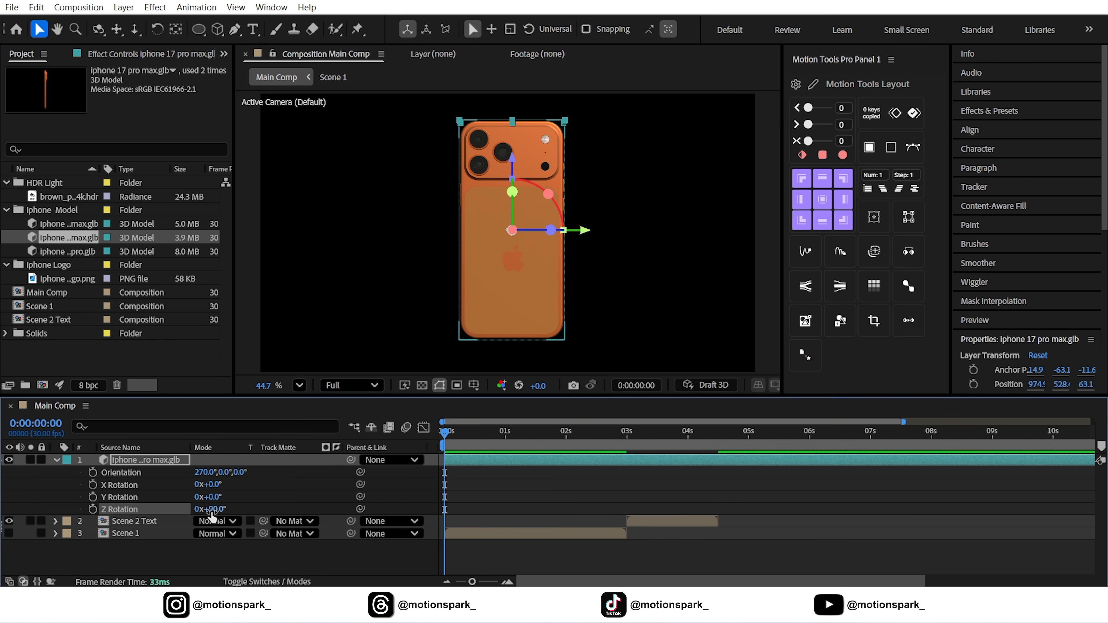
{"action": "left_click", "coordinate": [175, 487]}
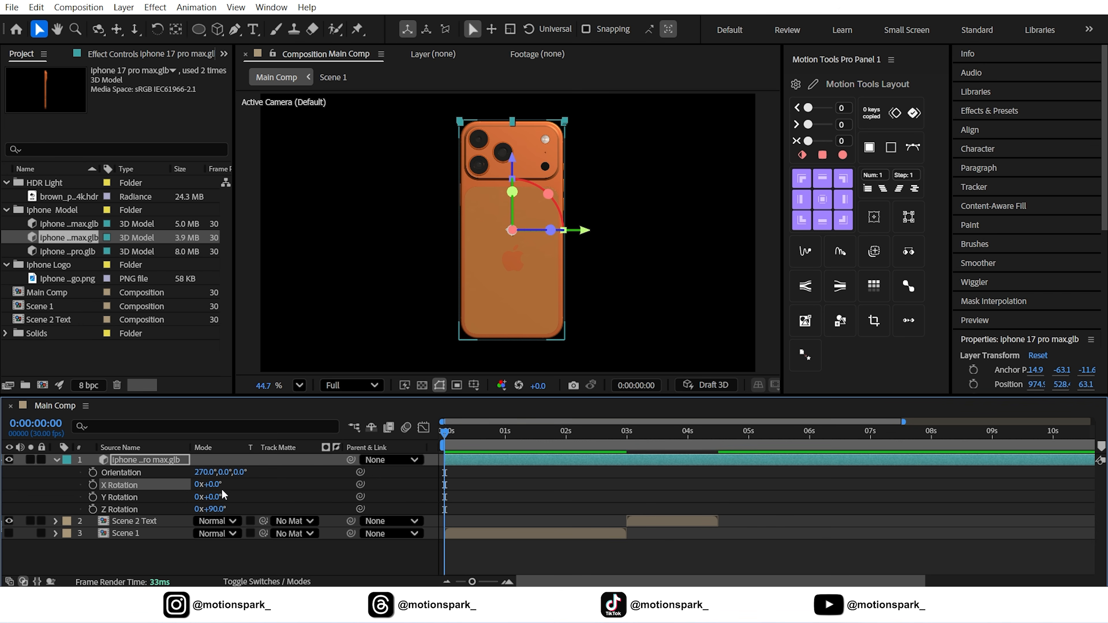
{"action": "left_click", "coordinate": [211, 484]}
{"action": "type", "text": "-90"}
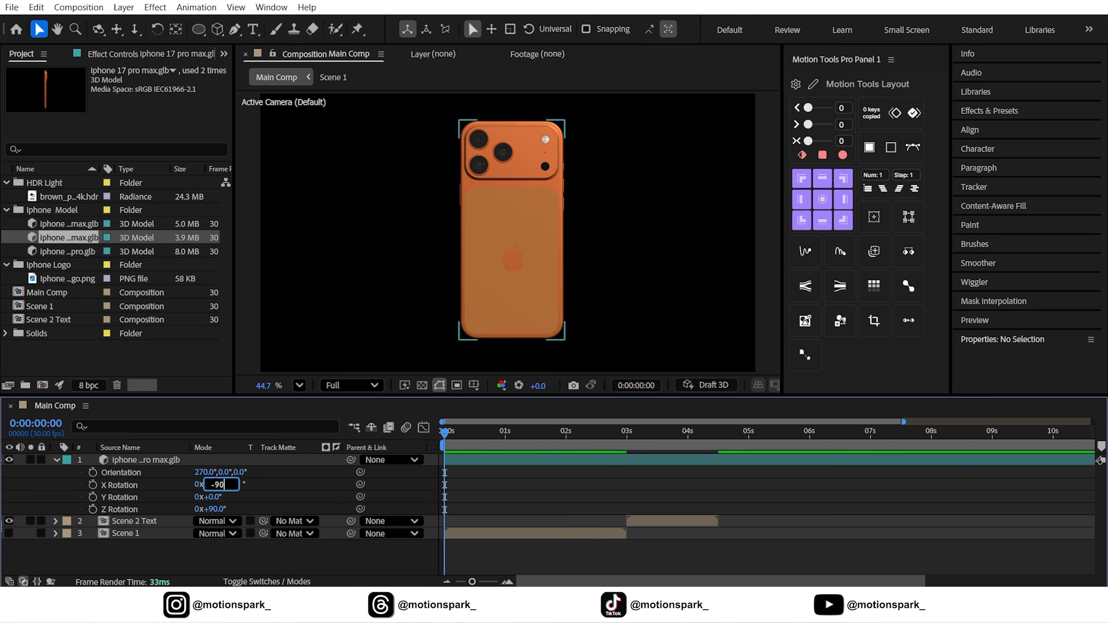
{"action": "key", "text": "Return"}
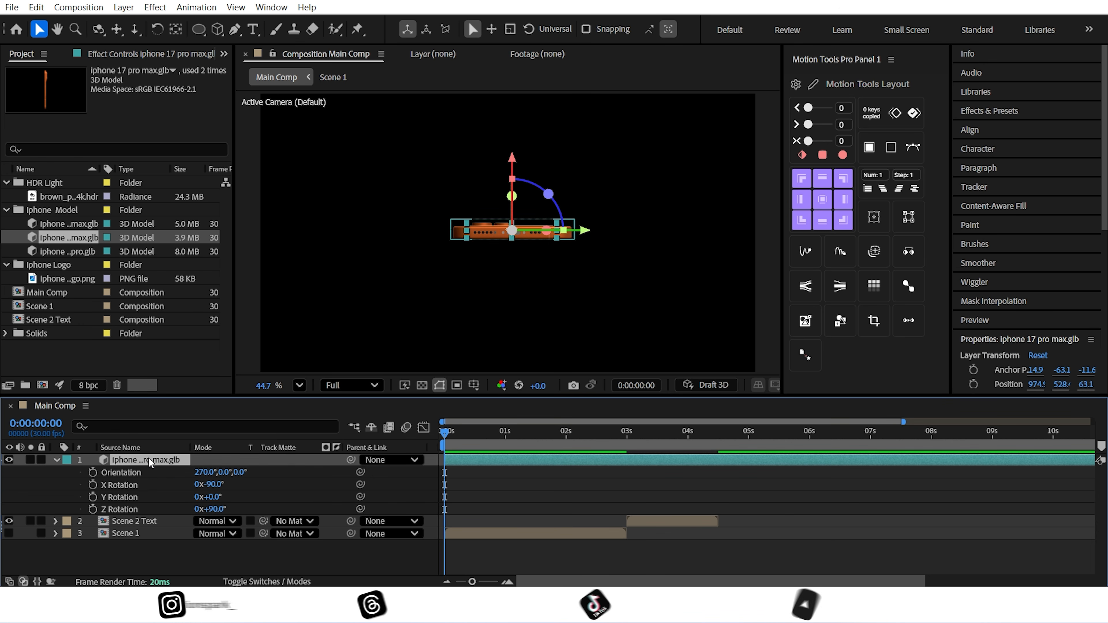
Move the iPhone model to position 958.9, 690.4, -2523.9 and set Position and X Rotation keyframes at 0:00:00:00
{"action": "left_click", "coordinate": [148, 458]}
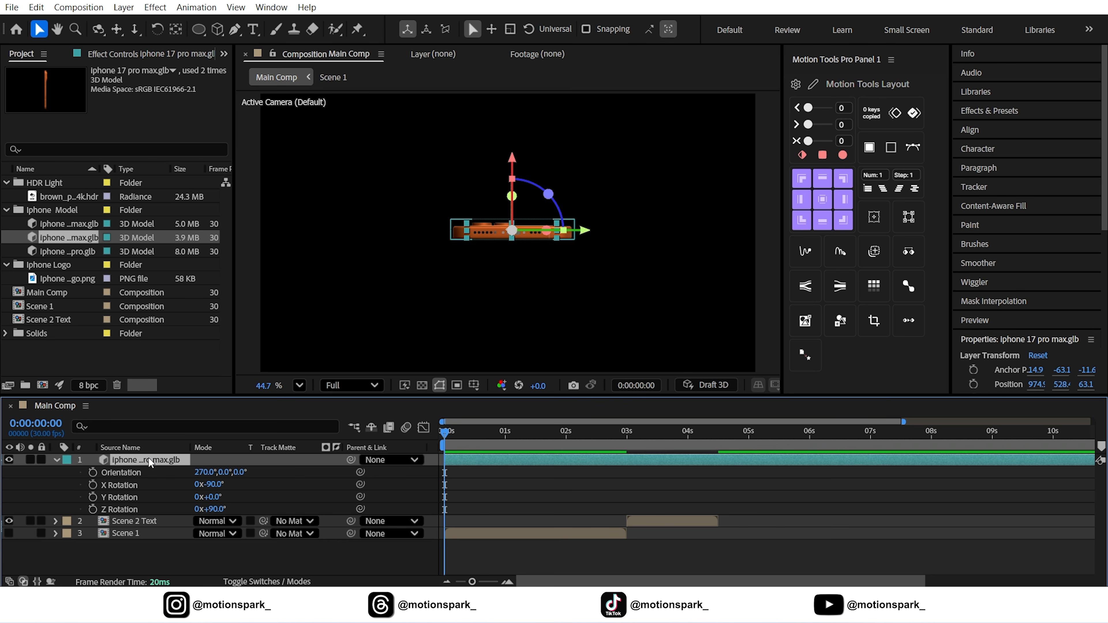
{"action": "key", "text": "shift+p"}
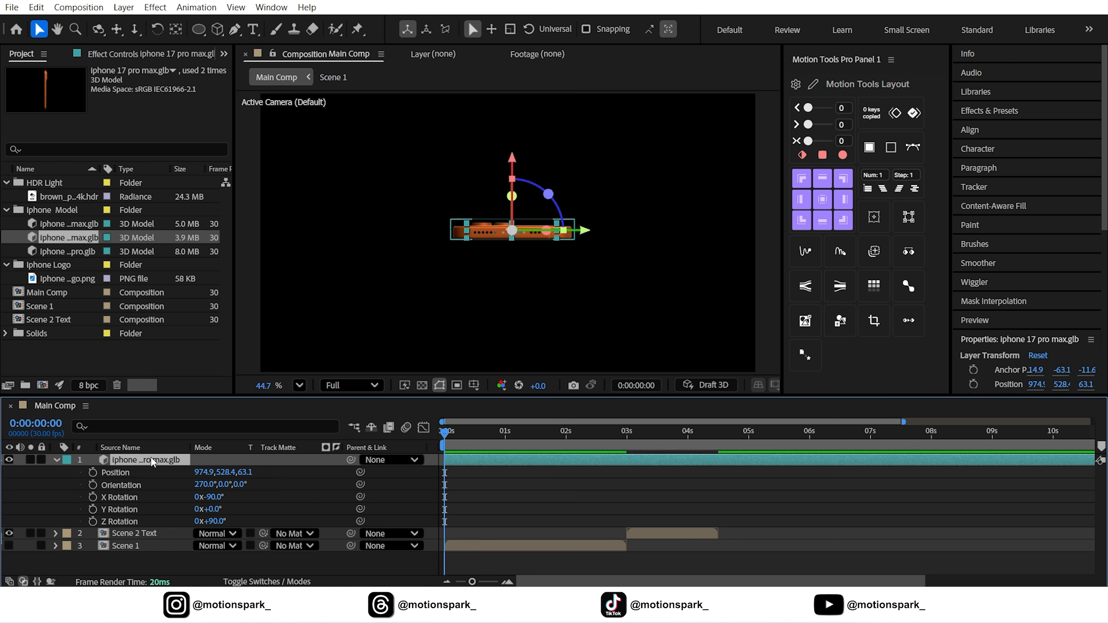
{"action": "left_click_drag", "start_coordinate": [244, 472], "coordinate": [168, 478]}
{"action": "left_click_drag", "start_coordinate": [254, 473], "coordinate": [199, 474]}
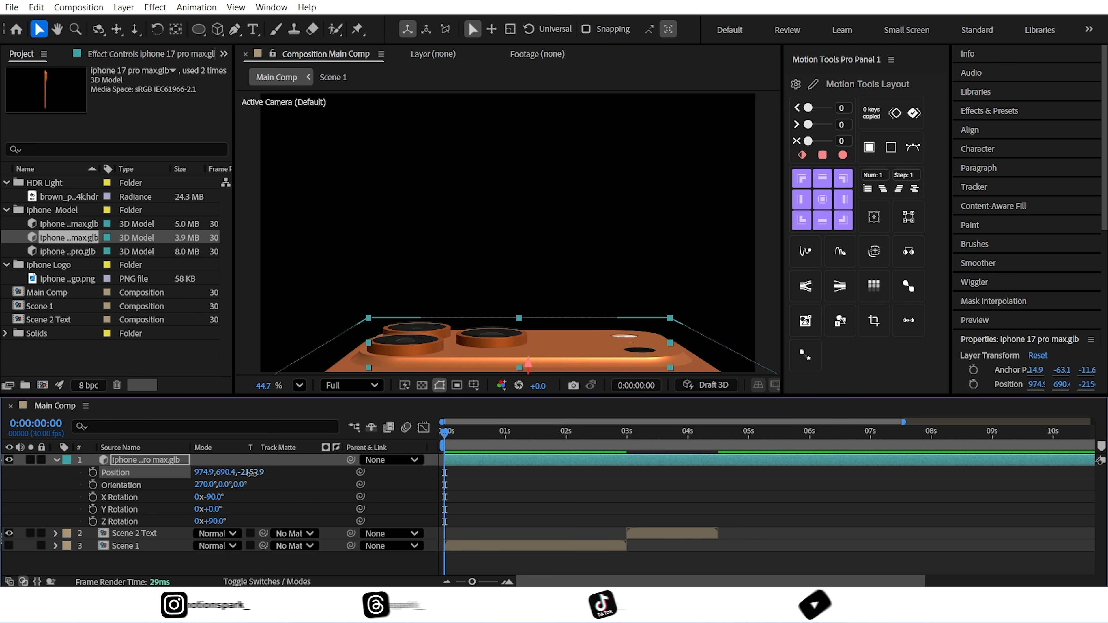
{"action": "left_click_drag", "start_coordinate": [252, 479], "coordinate": [1, 489]}
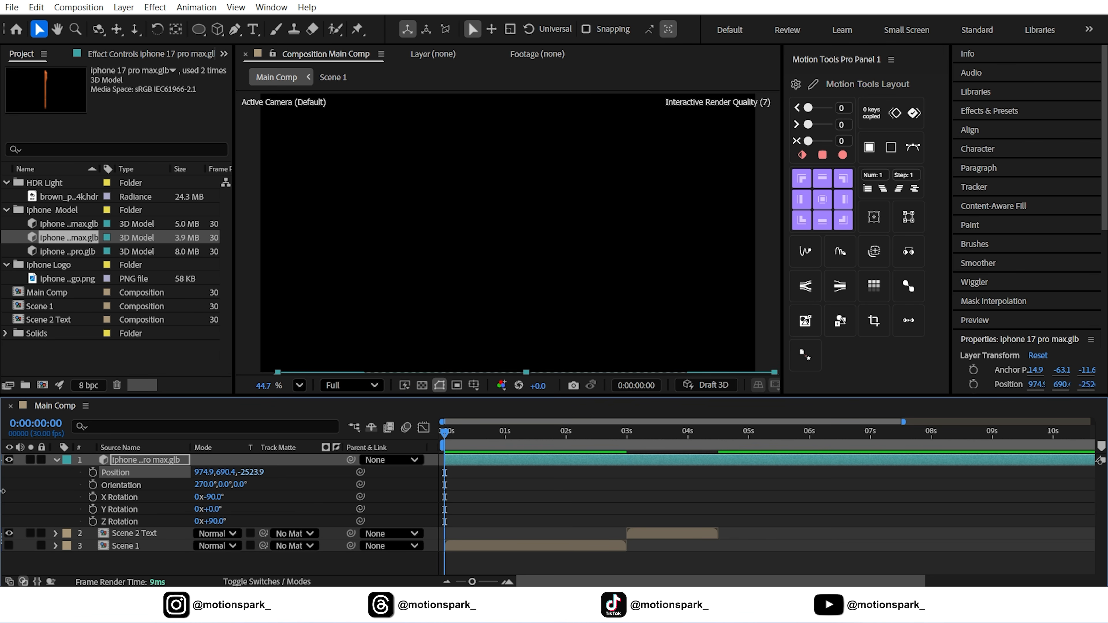
{"action": "mouse_move", "coordinate": [199, 474]}
{"action": "left_mouse_down"}
{"action": "mouse_move", "coordinate": [176, 470]}
{"action": "mouse_move", "coordinate": [187, 470]}
{"action": "left_mouse_up"}
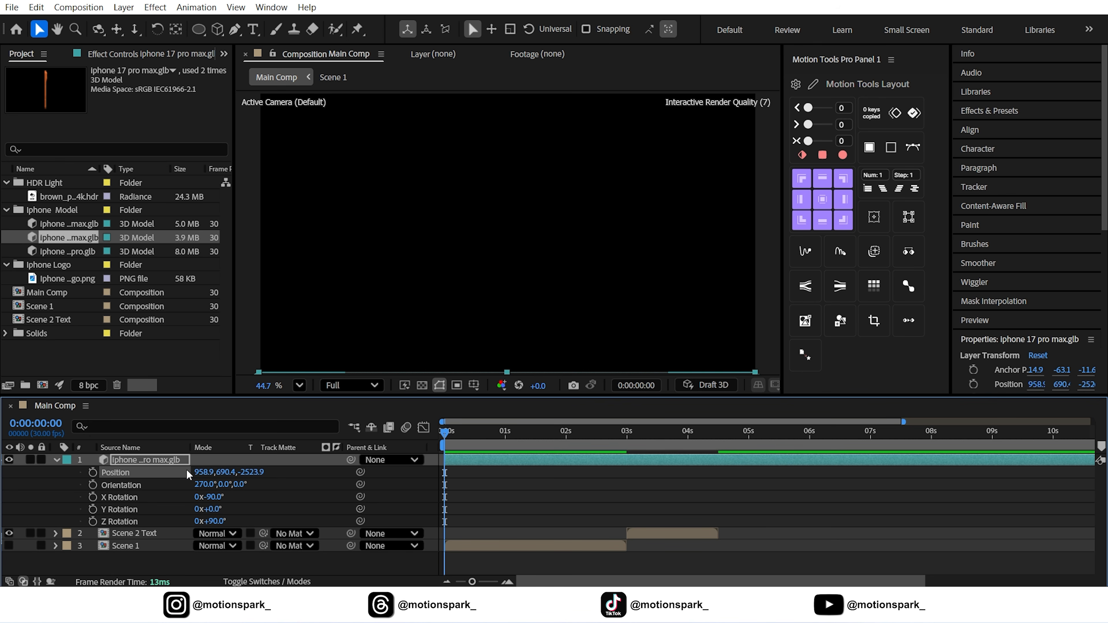
{"action": "left_click", "coordinate": [93, 472]}
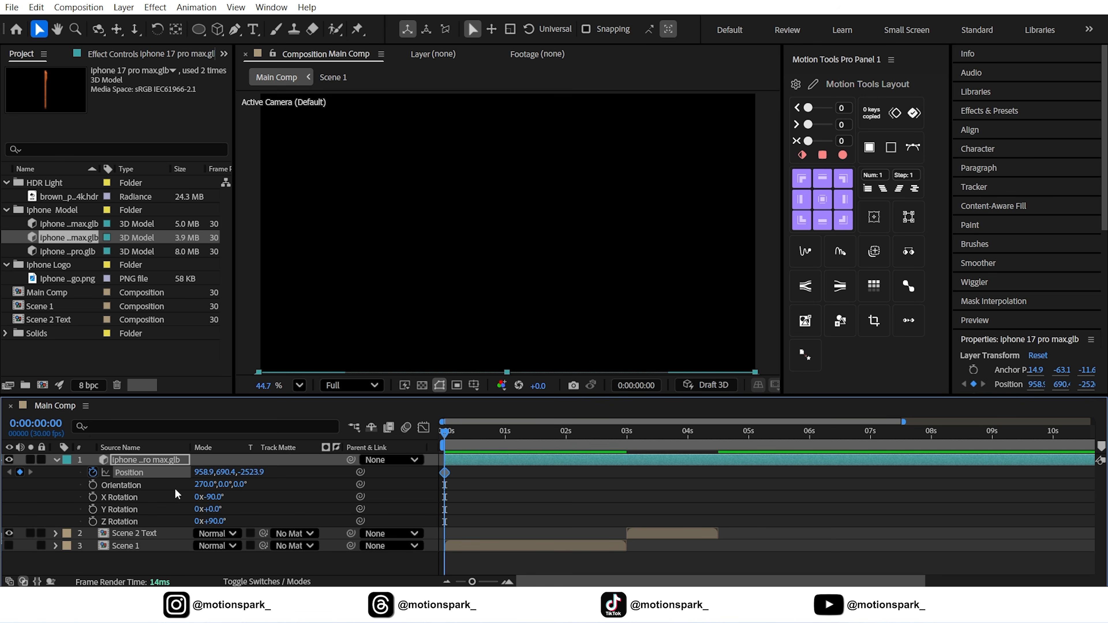
{"action": "left_click", "coordinate": [93, 498]}
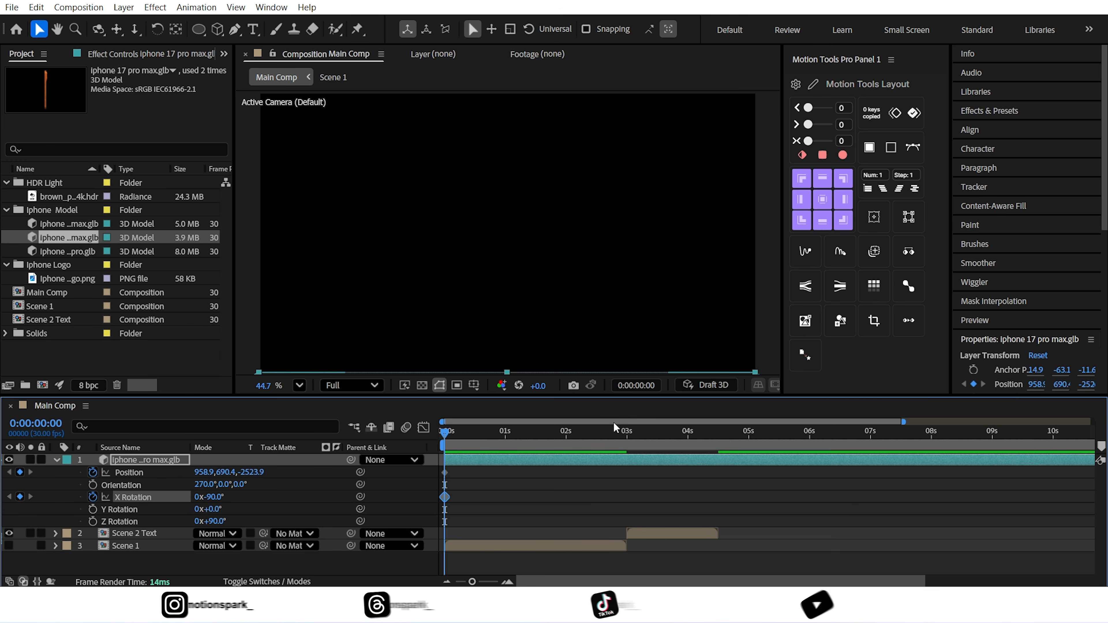
At 0:00:02:00, keyframe the orange iPhone's Position at 958.9, 567.4, 482.1 and its X Rotation at 0°
{"action": "left_click", "coordinate": [644, 388]}
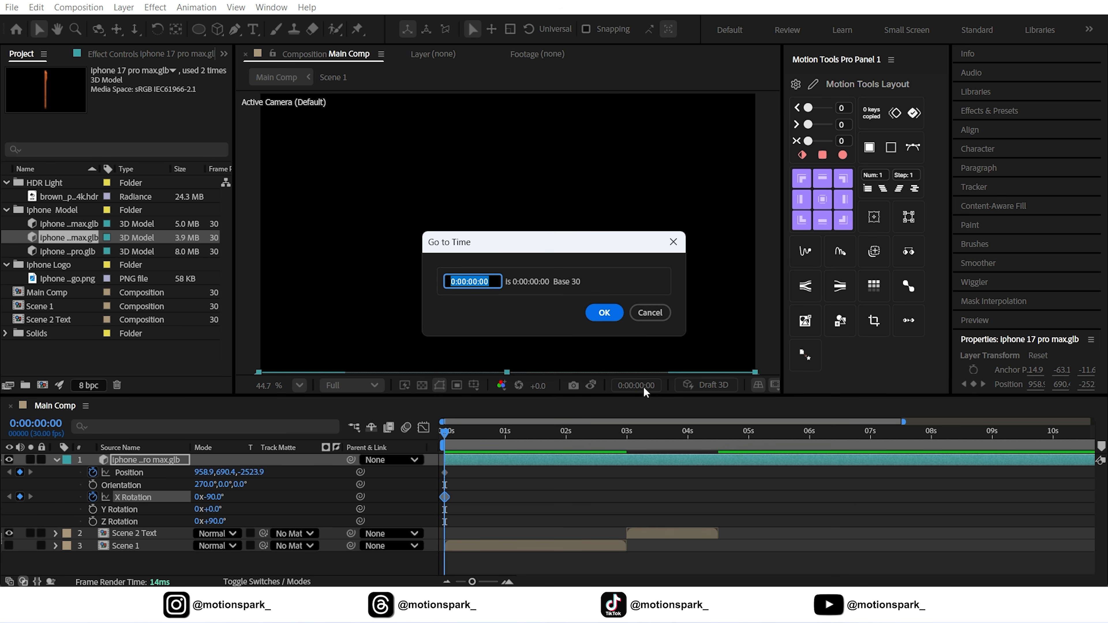
{"action": "type", "text": "+60"}
{"action": "key", "text": "Return"}
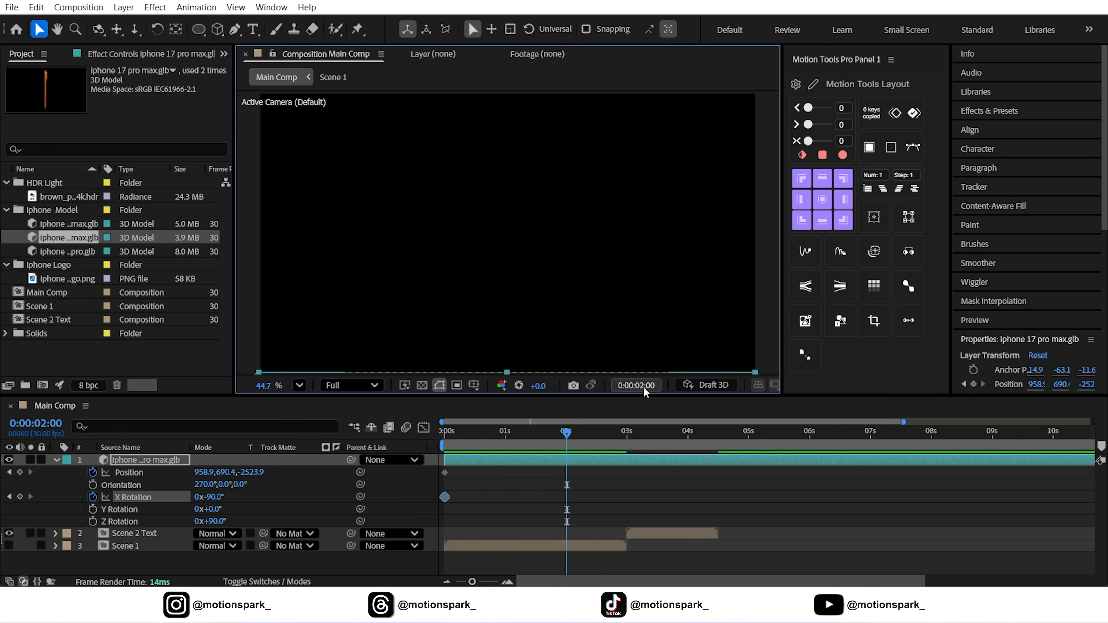
{"action": "left_click_drag", "start_coordinate": [250, 473], "coordinate": [340, 474]}
{"action": "left_click", "coordinate": [213, 498]}
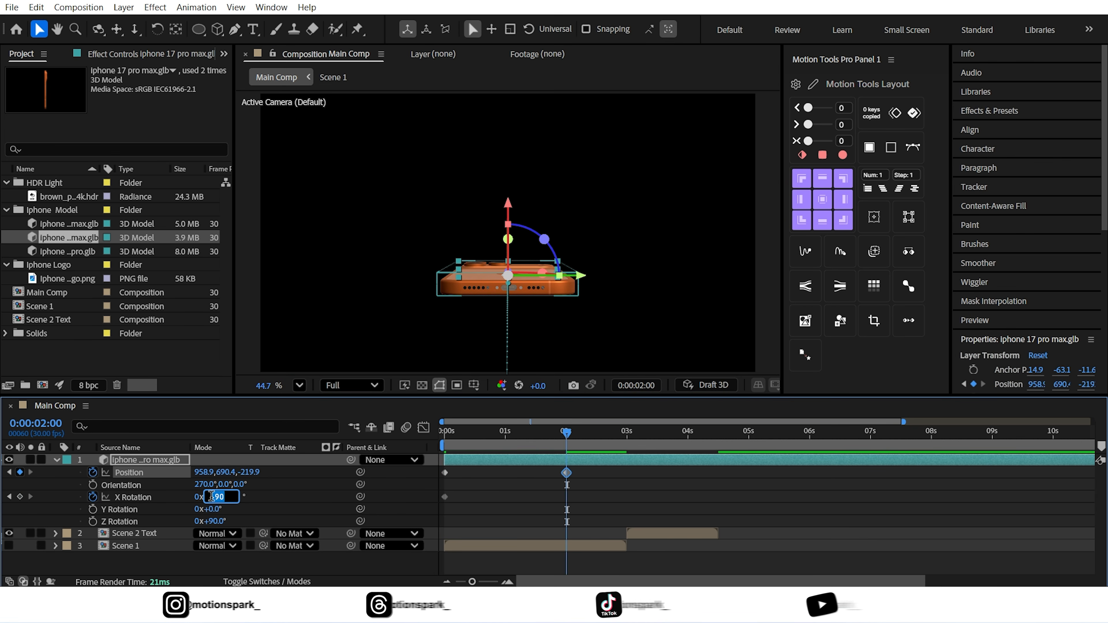
{"action": "type", "text": "0"}
{"action": "key", "text": "Return"}
{"action": "left_click_drag", "start_coordinate": [255, 473], "coordinate": [170, 474]}
{"action": "left_click_drag", "start_coordinate": [251, 473], "coordinate": [208, 473]}
Apply Easy Ease to the orange iPhone's Position and X Rotation keyframes and shape their speed graph for a fast start and slow finish
{"action": "left_click_drag", "start_coordinate": [586, 513], "coordinate": [446, 475]}
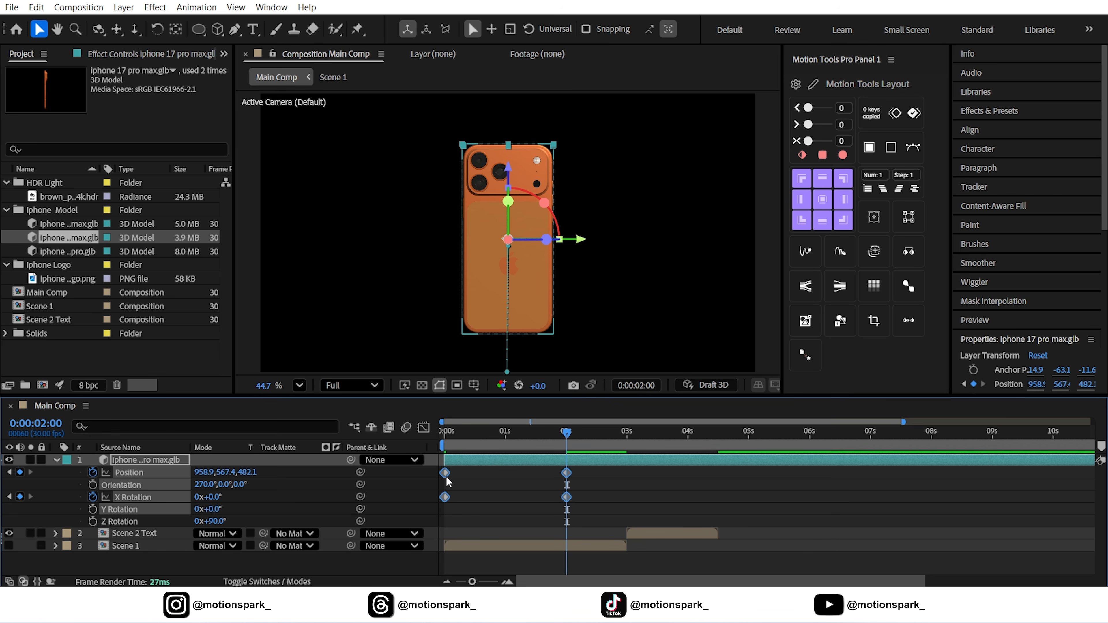
{"action": "key", "text": "F9"}
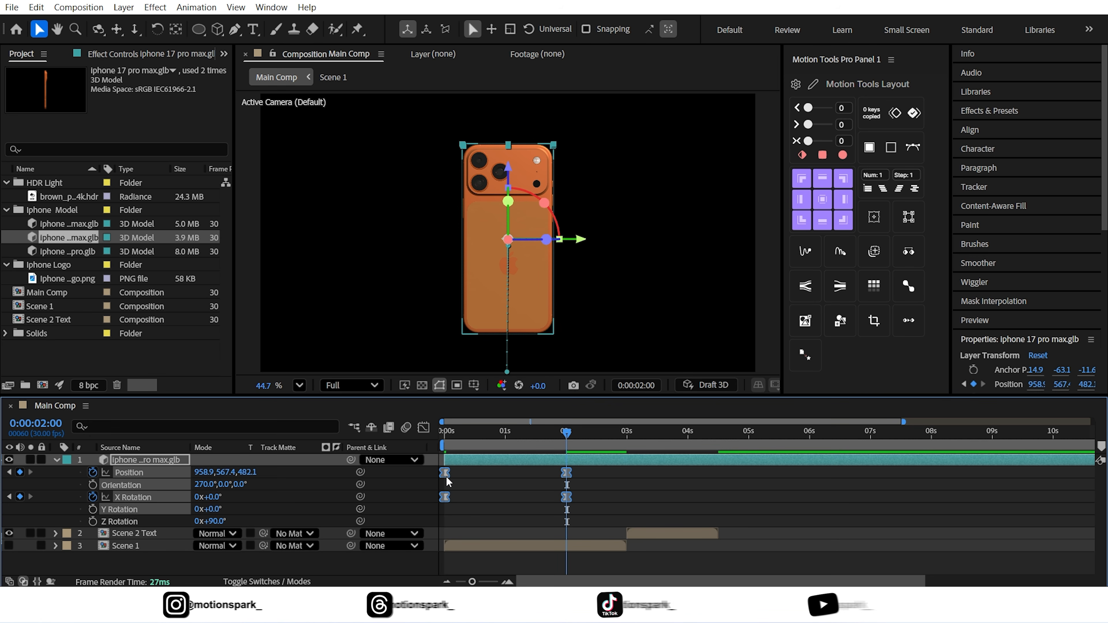
{"action": "left_click", "coordinate": [424, 427]}
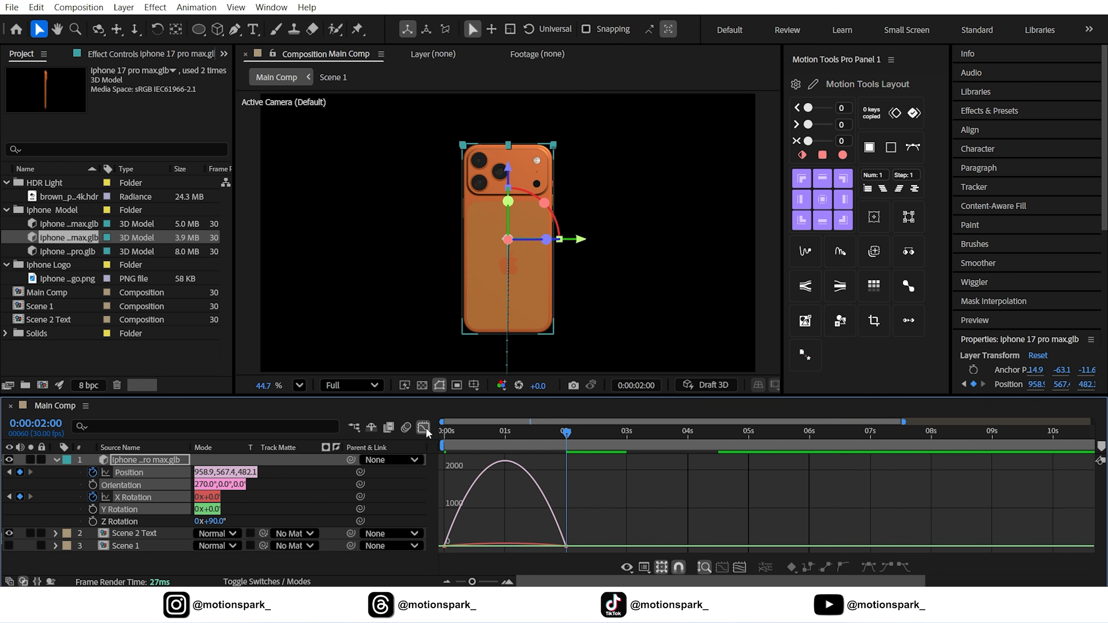
{"action": "left_click_drag", "start_coordinate": [596, 518], "coordinate": [447, 540]}
{"action": "left_click", "coordinate": [423, 428]}
Preview the orange iPhone's eased entrance from the start of Main Comp
{"action": "left_click_drag", "start_coordinate": [457, 435], "coordinate": [420, 438]}
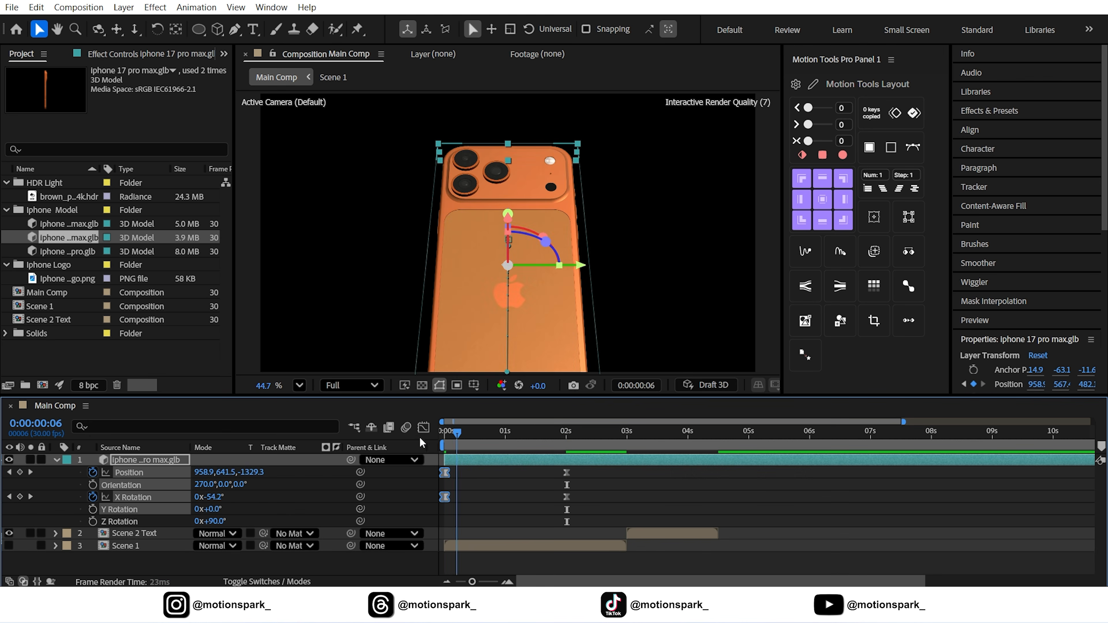
{"action": "key", "text": "Home"}
{"action": "left_click", "coordinate": [298, 502]}
{"action": "key", "text": "space"}
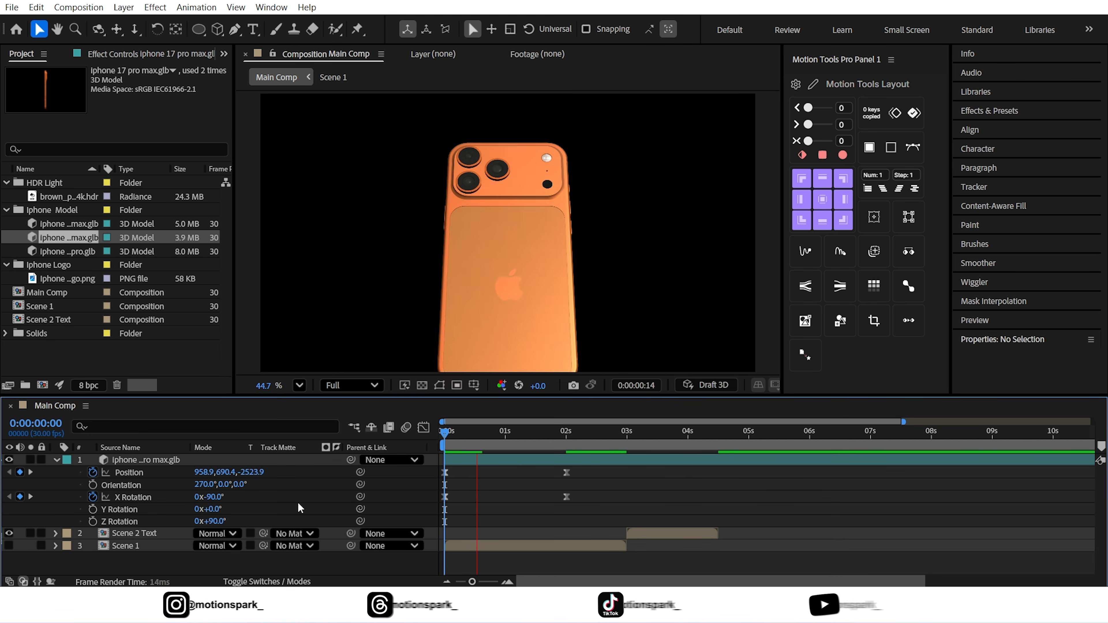
{"action": "left_click_drag", "start_coordinate": [453, 436], "coordinate": [430, 436]}
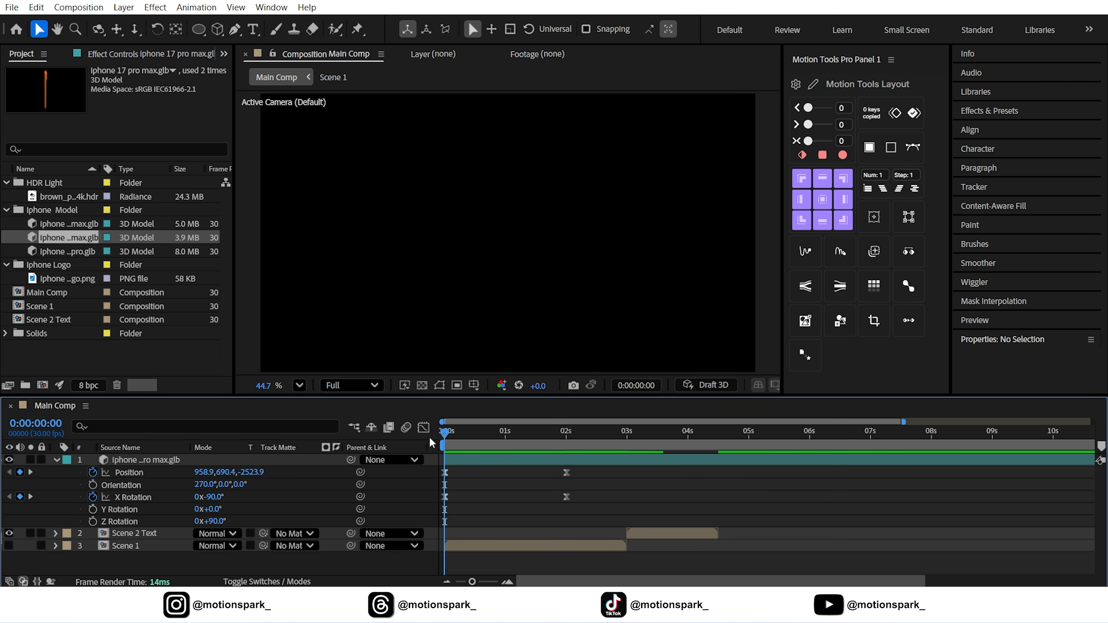
{"action": "key", "text": "space"}
{"action": "key", "text": "space"}
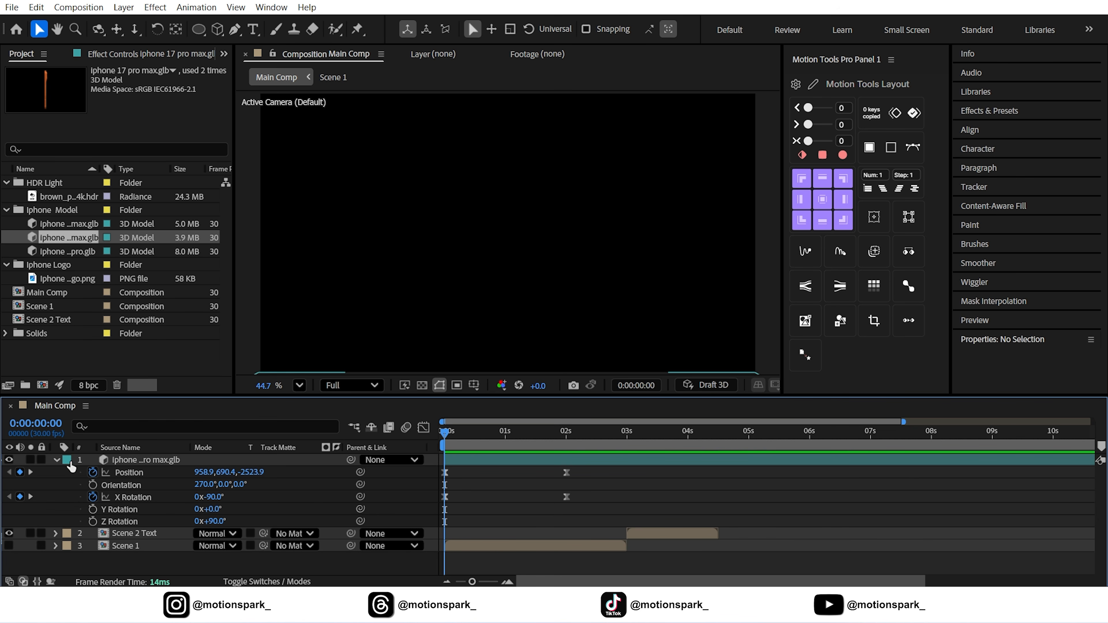
At 0:00:02:24, add the 5.0 MB silver Iphone 17 pro max.glb model as the top layer and centre its anchor point
{"action": "left_click", "coordinate": [56, 460]}
{"action": "left_click", "coordinate": [614, 436]}
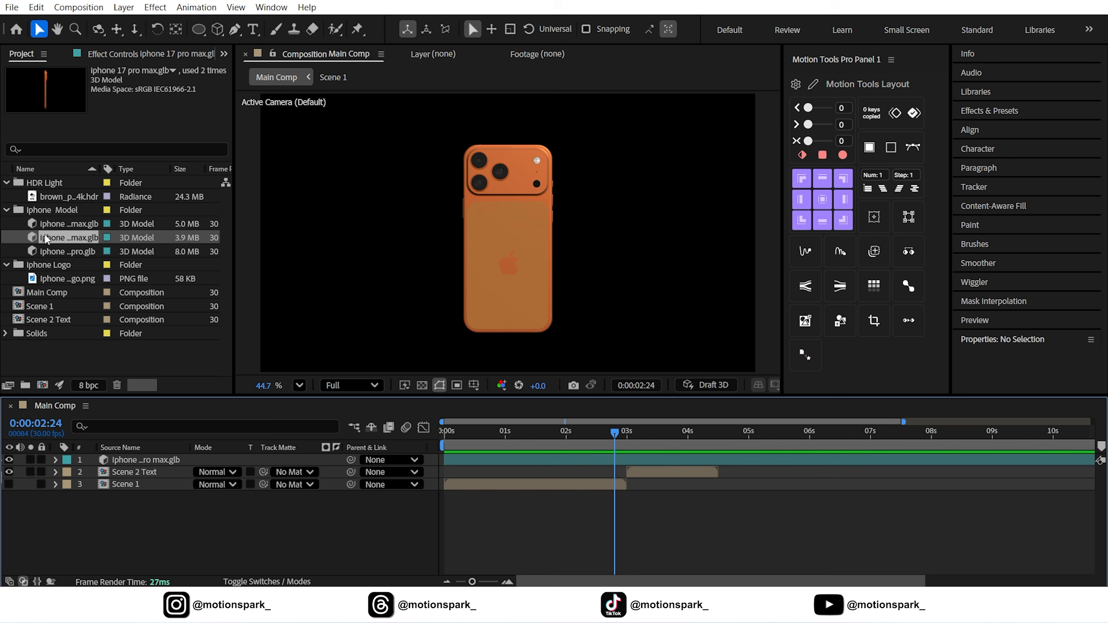
{"action": "left_click", "coordinate": [54, 223]}
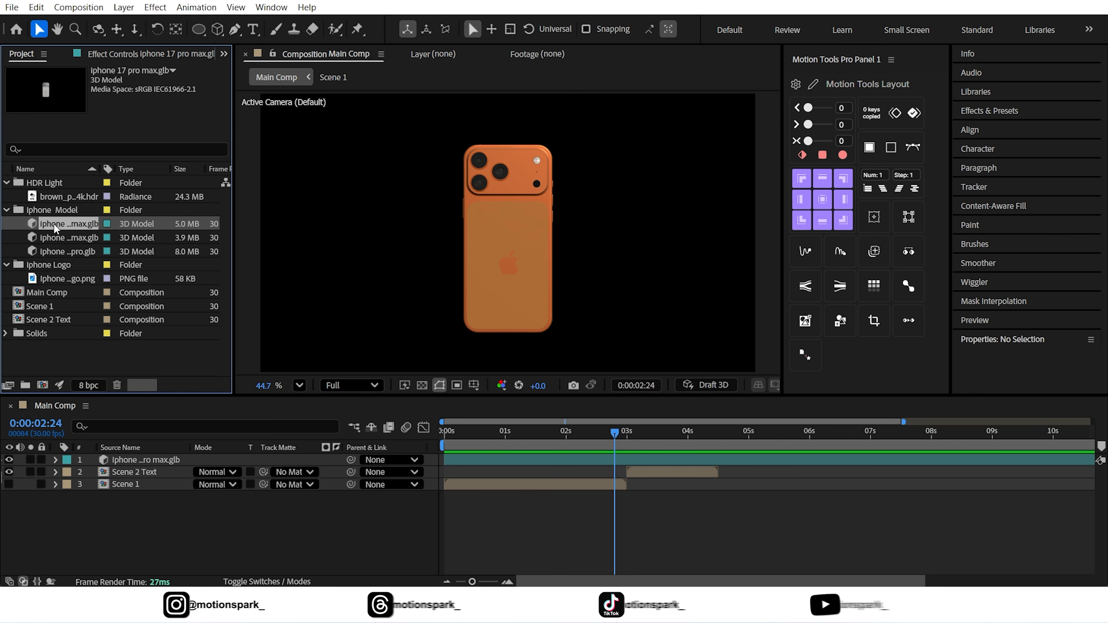
{"action": "left_click_drag", "start_coordinate": [54, 223], "coordinate": [161, 439]}
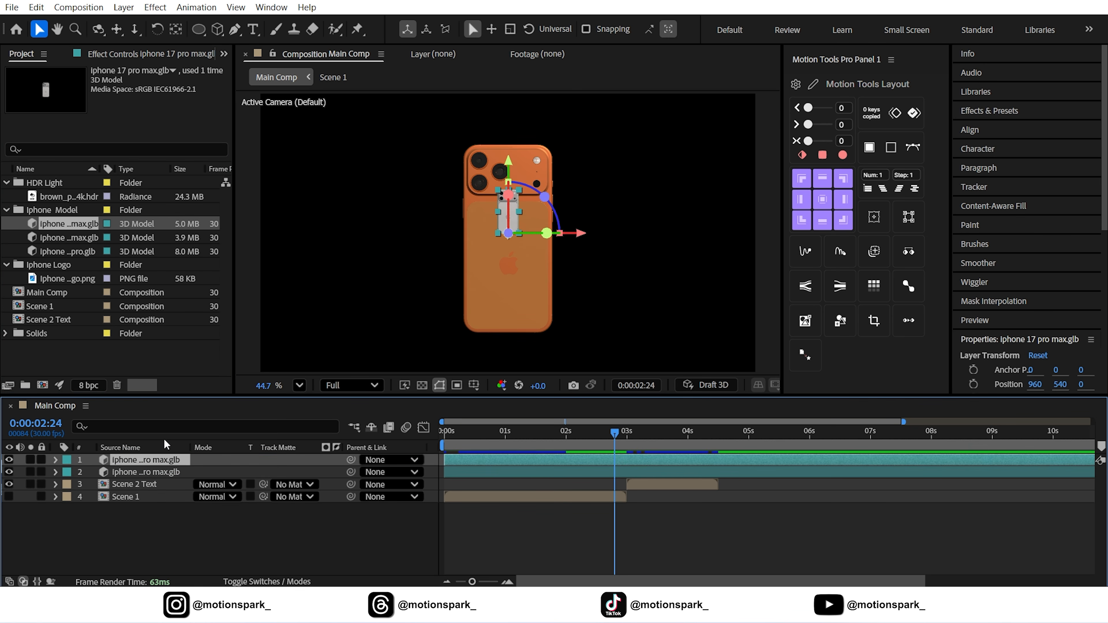
{"action": "left_click", "coordinate": [177, 29]}
Scale the silver iPhone model to 510%
{"action": "left_click", "coordinate": [139, 461]}
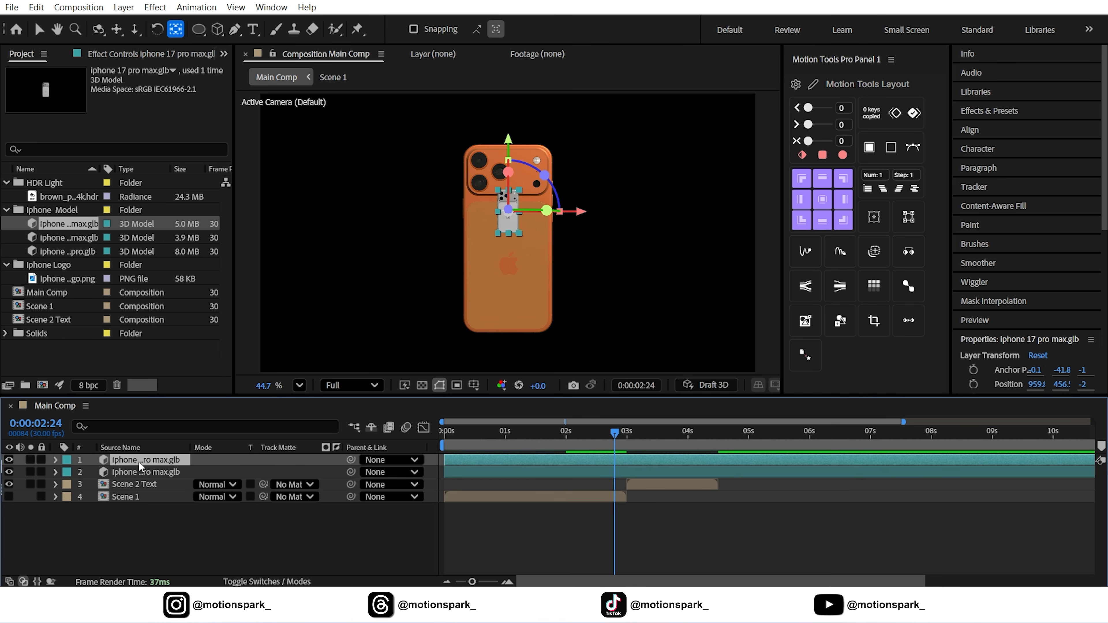
{"action": "key", "text": "s"}
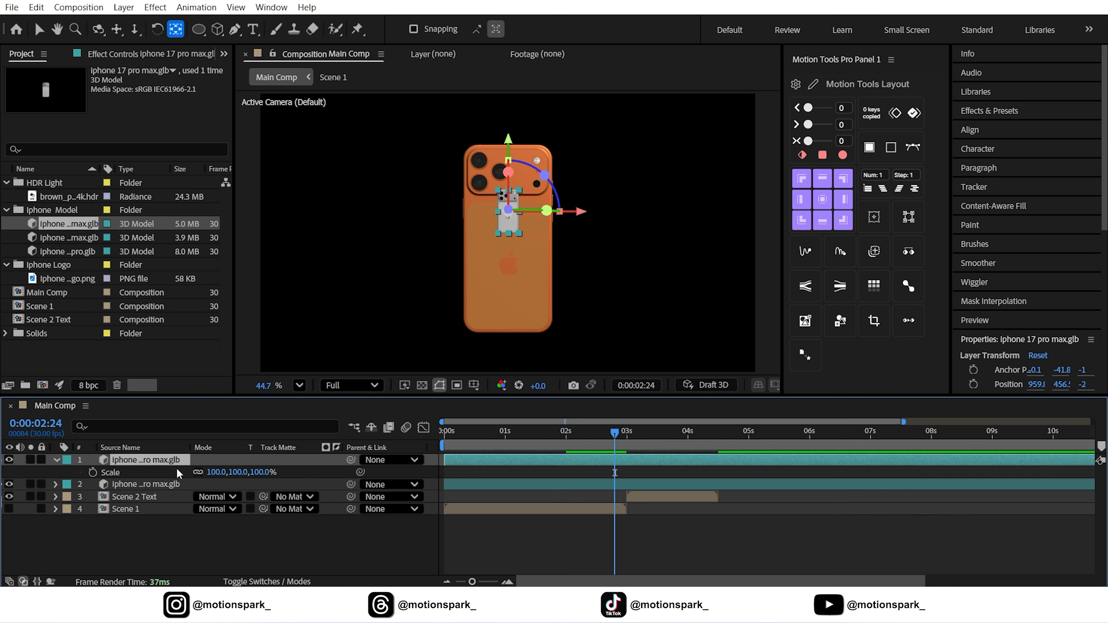
{"action": "left_click", "coordinate": [212, 473]}
{"action": "type", "text": "510"}
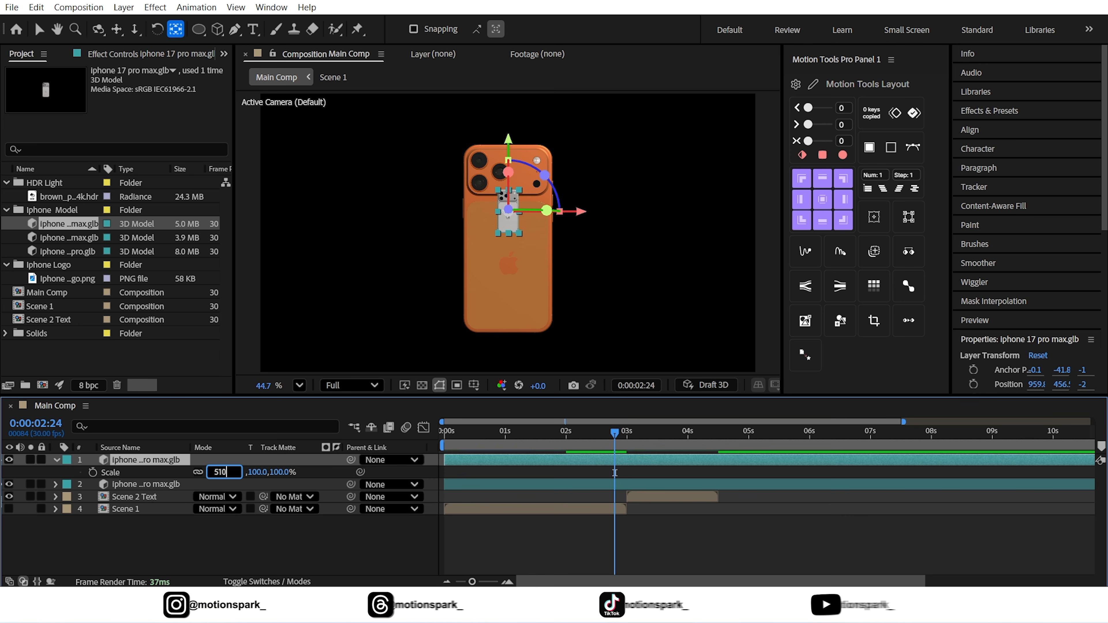
{"action": "key", "text": "Return"}
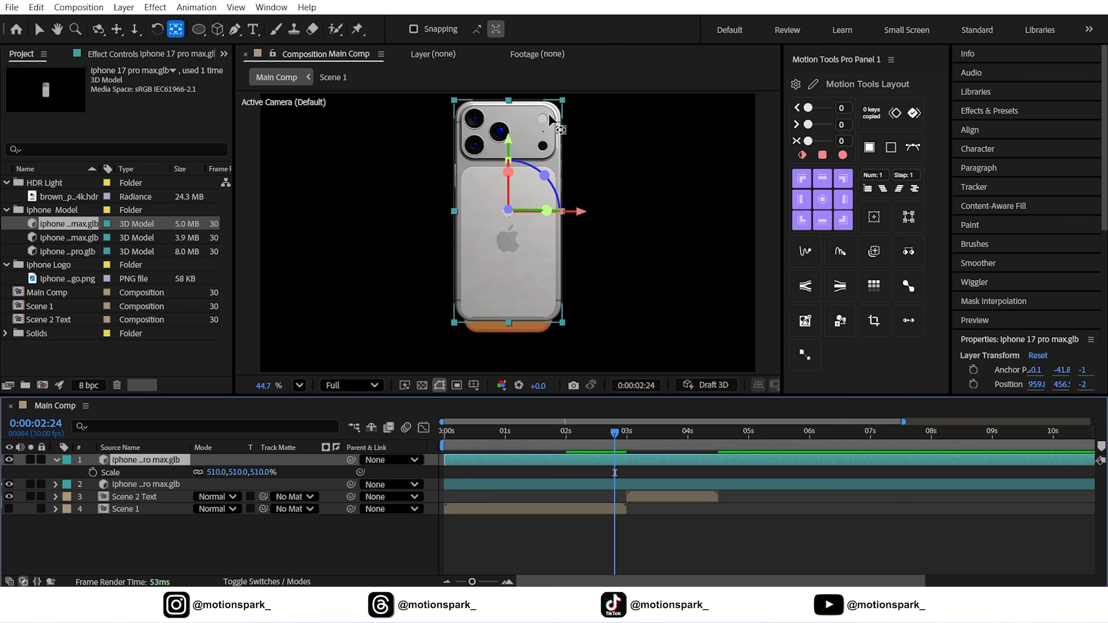
Move the silver iPhone to position 1470.6, 568.6, 443.0, so it stands level with the orange one on its right
{"action": "key", "text": "v"}
{"action": "left_click_drag", "start_coordinate": [511, 143], "coordinate": [510, 162]}
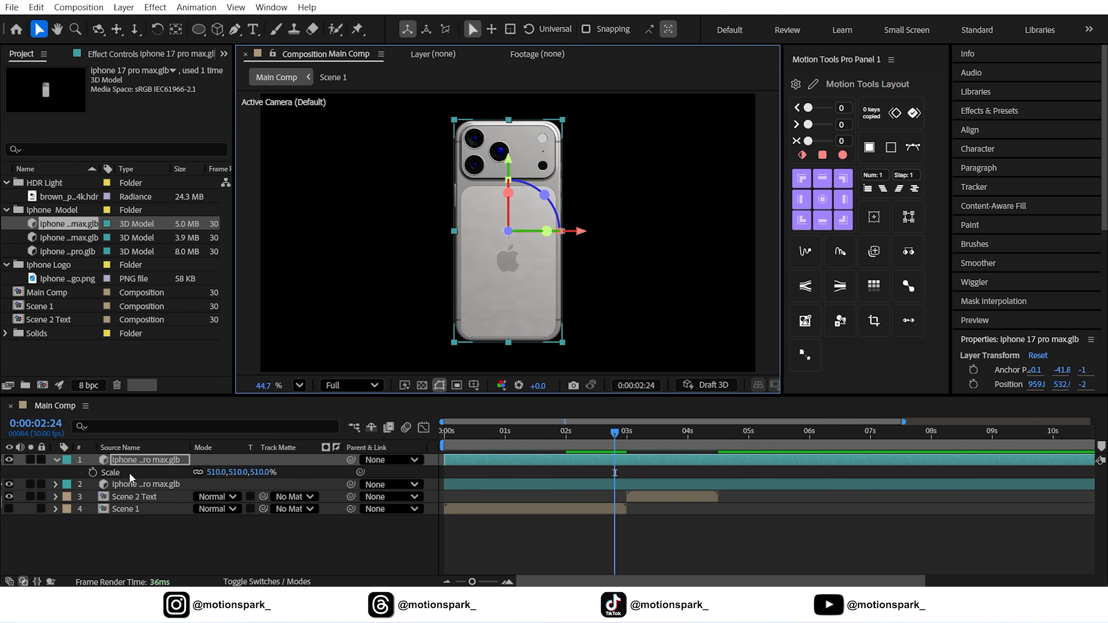
{"action": "key", "text": "p"}
{"action": "left_click_drag", "start_coordinate": [245, 472], "coordinate": [267, 490]}
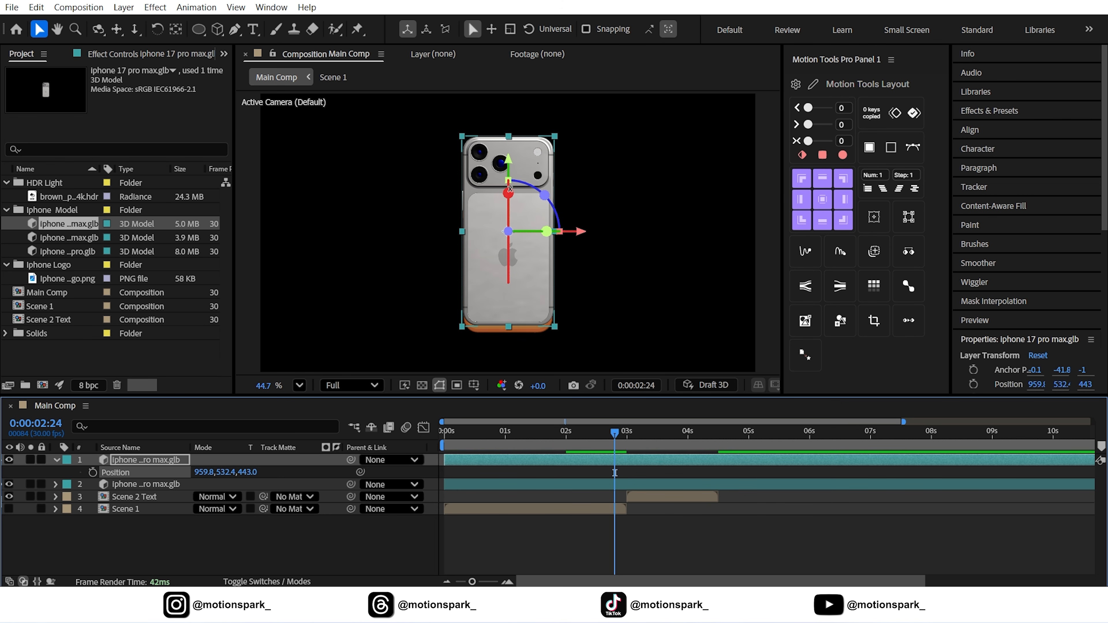
{"action": "left_click_drag", "start_coordinate": [508, 164], "coordinate": [507, 170]}
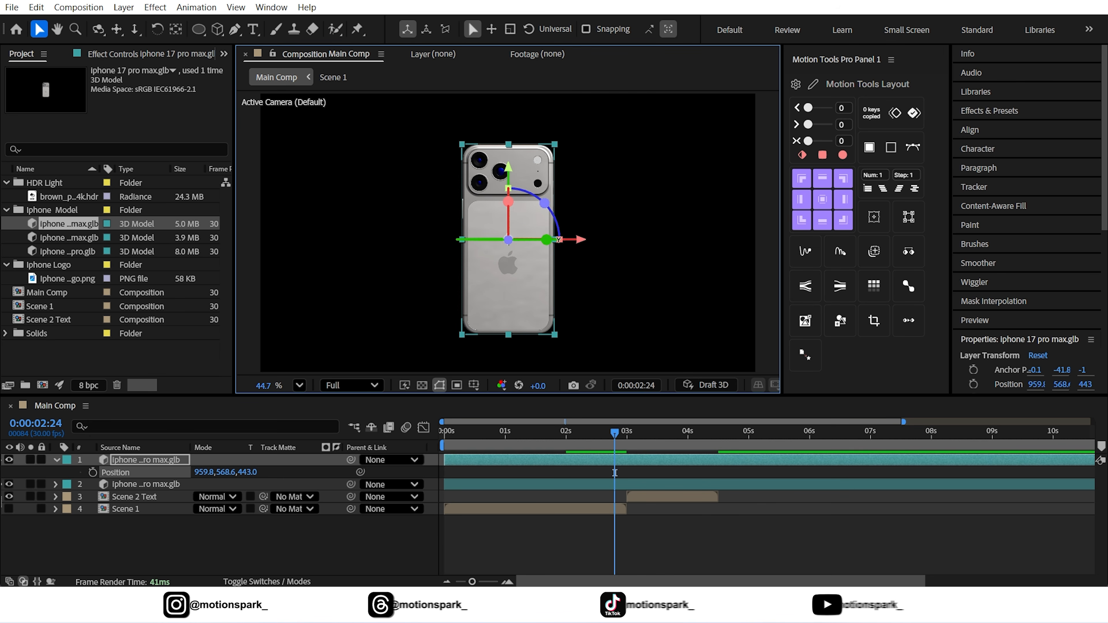
{"action": "left_click_drag", "start_coordinate": [577, 239], "coordinate": [699, 248]}
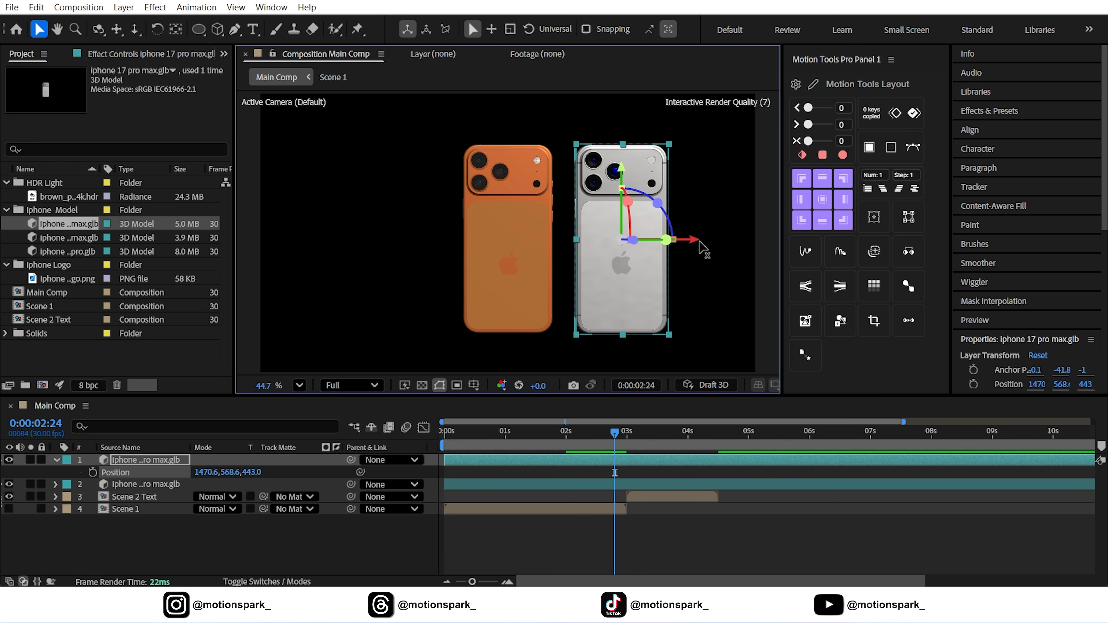
{"action": "left_click", "coordinate": [57, 459]}
Add the 8.0 MB Iphone 17 pro.glb model as the top layer of Main Comp and scale it to 83%
{"action": "left_click", "coordinate": [59, 254]}
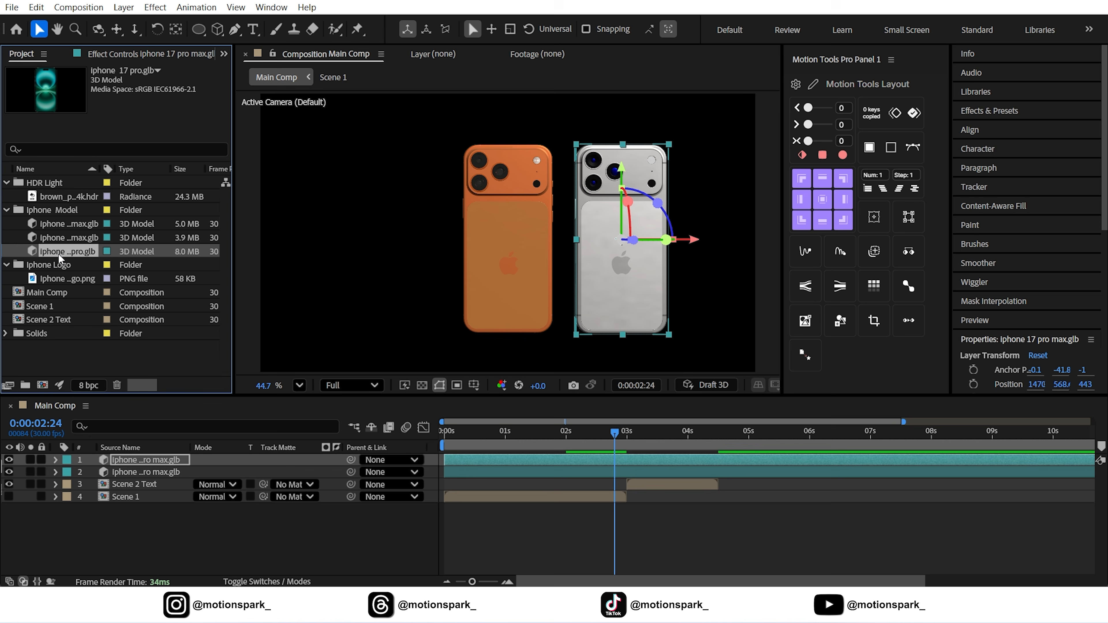
{"action": "left_click_drag", "start_coordinate": [59, 258], "coordinate": [199, 454]}
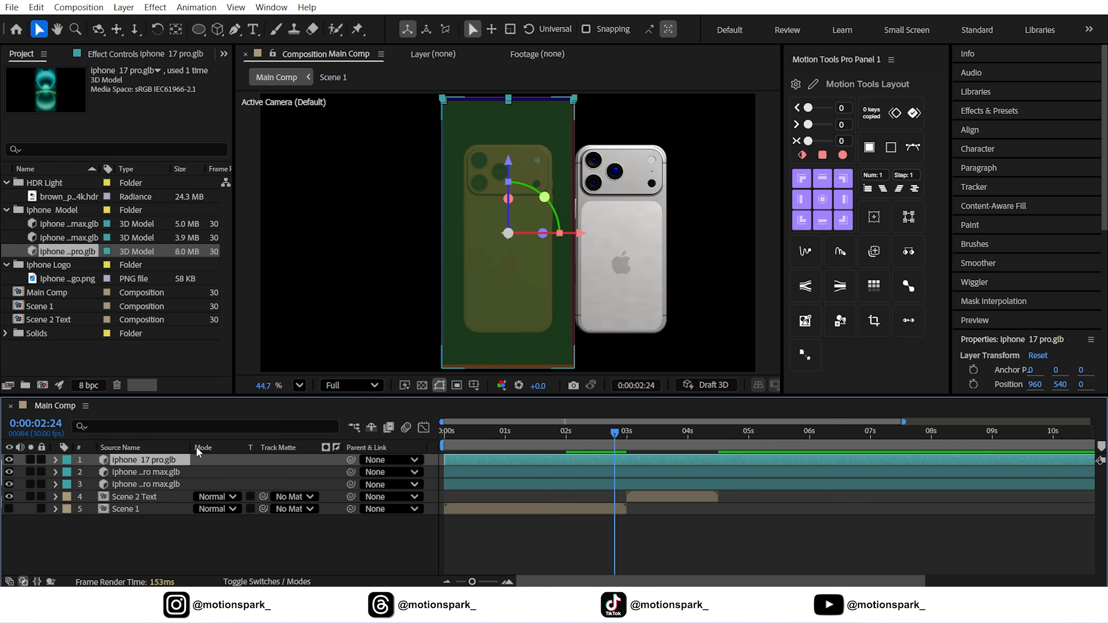
{"action": "key", "text": "s"}
{"action": "left_click", "coordinate": [216, 472]}
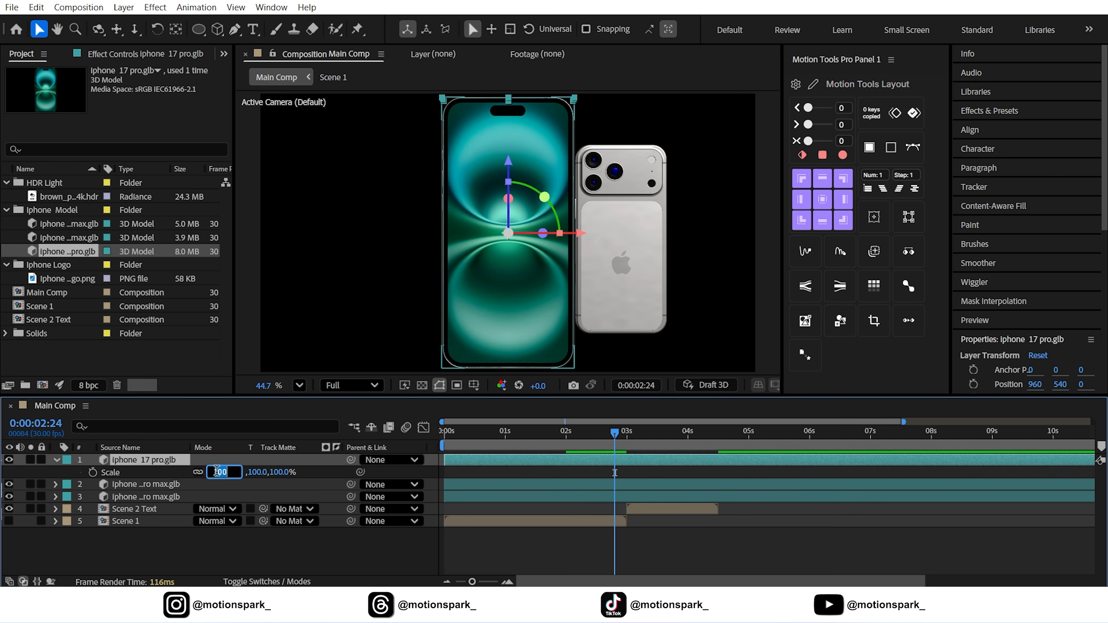
{"action": "type", "text": "83"}
{"action": "key", "text": "Return"}
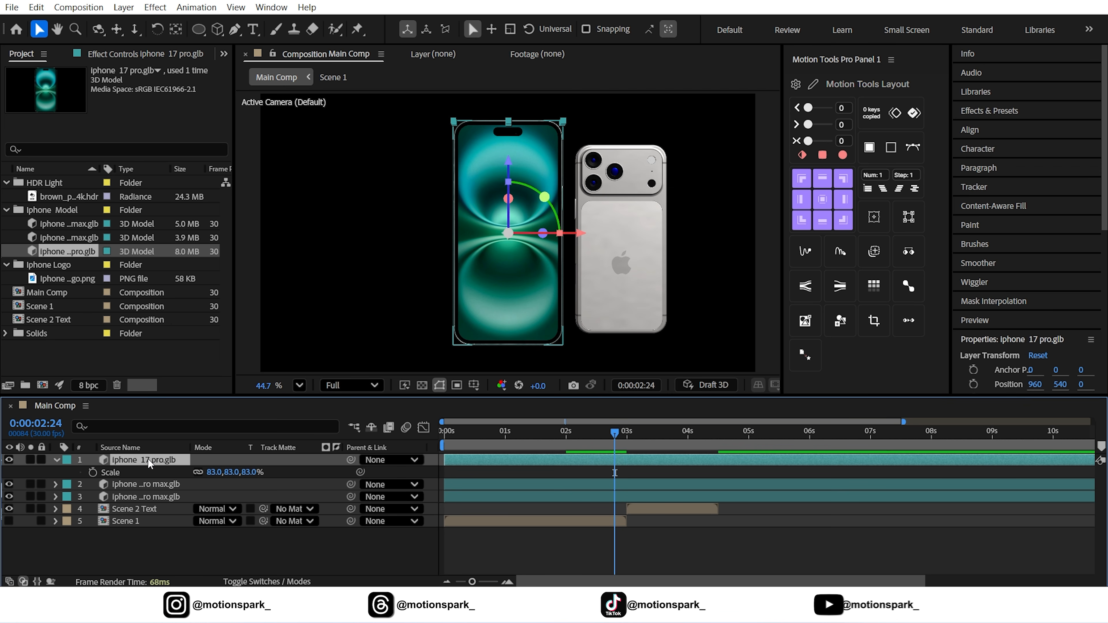
Set the Iphone 17 pro.glb model's Z Rotation to 180° so its back faces the camera
{"action": "key", "text": "r"}
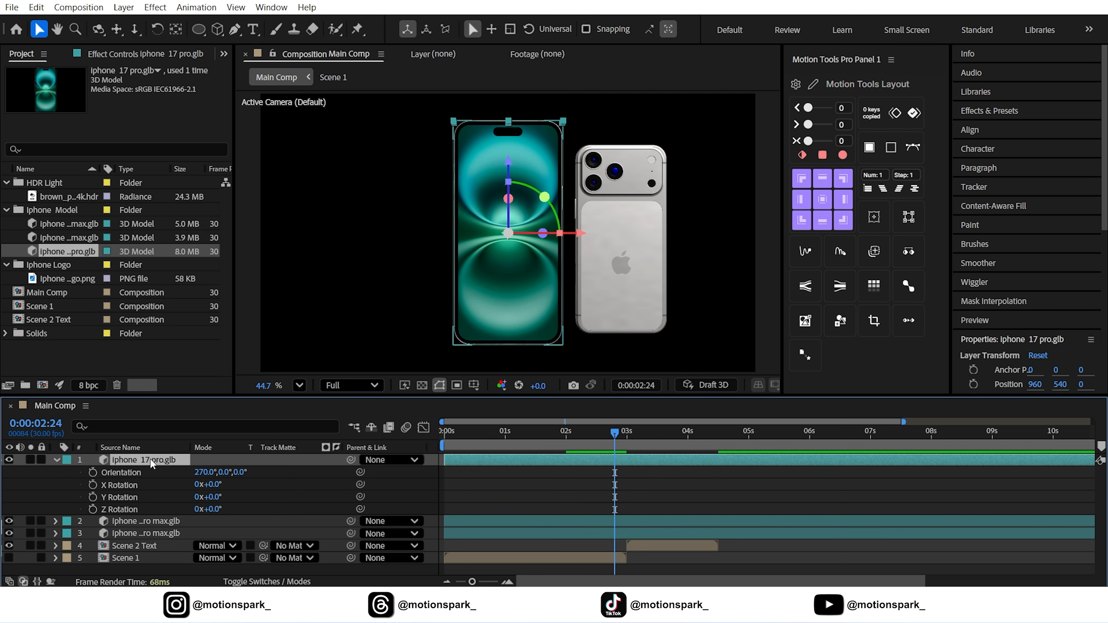
{"action": "left_click", "coordinate": [214, 509]}
{"action": "type", "text": "180"}
{"action": "key", "text": "Return"}
Move the green iPhone to position 435.7, 569.1, 440.0, level with the orange one on its left
{"action": "left_click", "coordinate": [156, 463]}
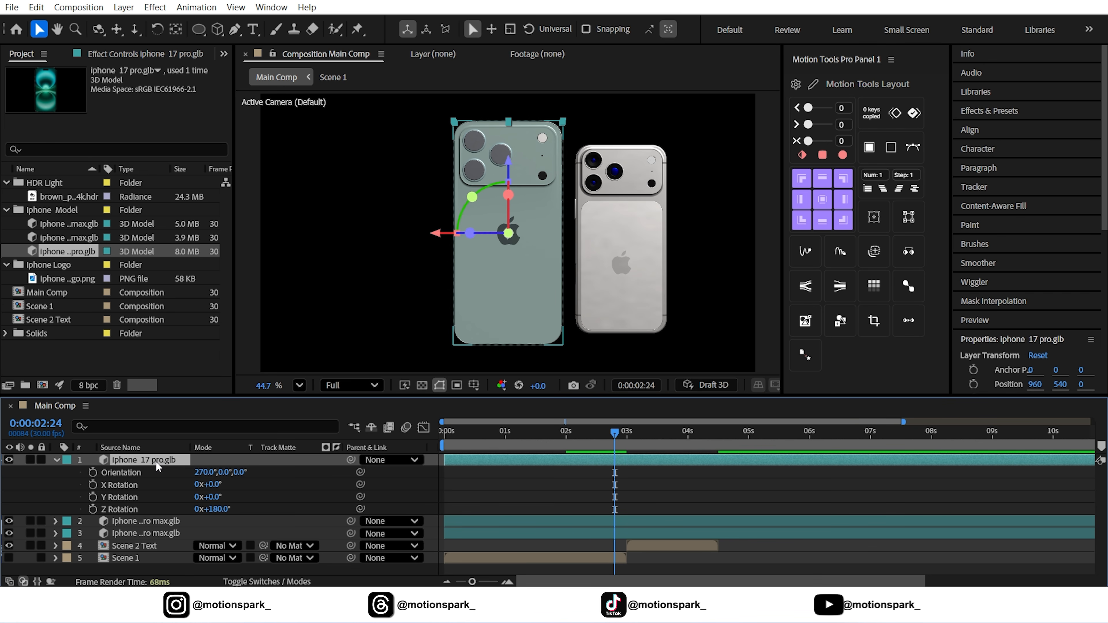
{"action": "key", "text": "p"}
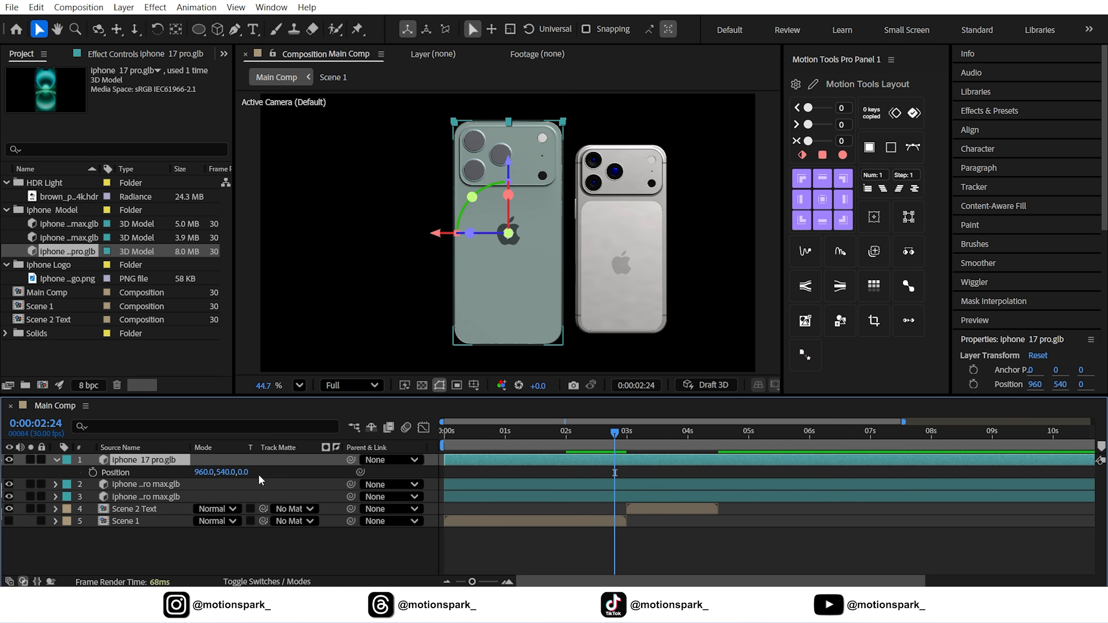
{"action": "left_click_drag", "start_coordinate": [243, 472], "coordinate": [572, 484]}
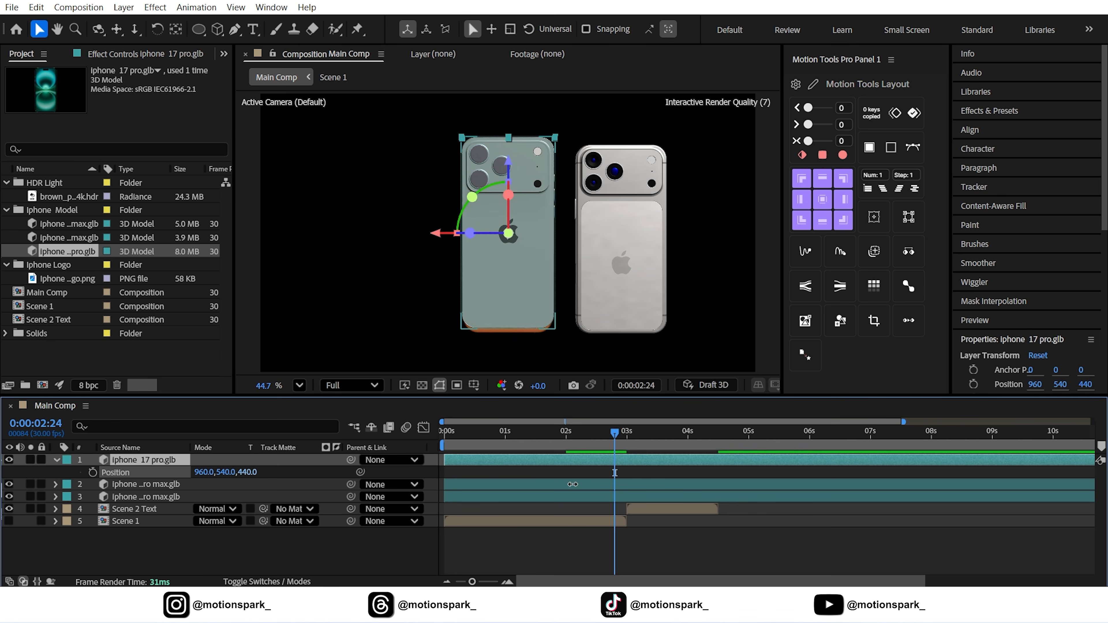
{"action": "left_click_drag", "start_coordinate": [509, 165], "coordinate": [510, 175]}
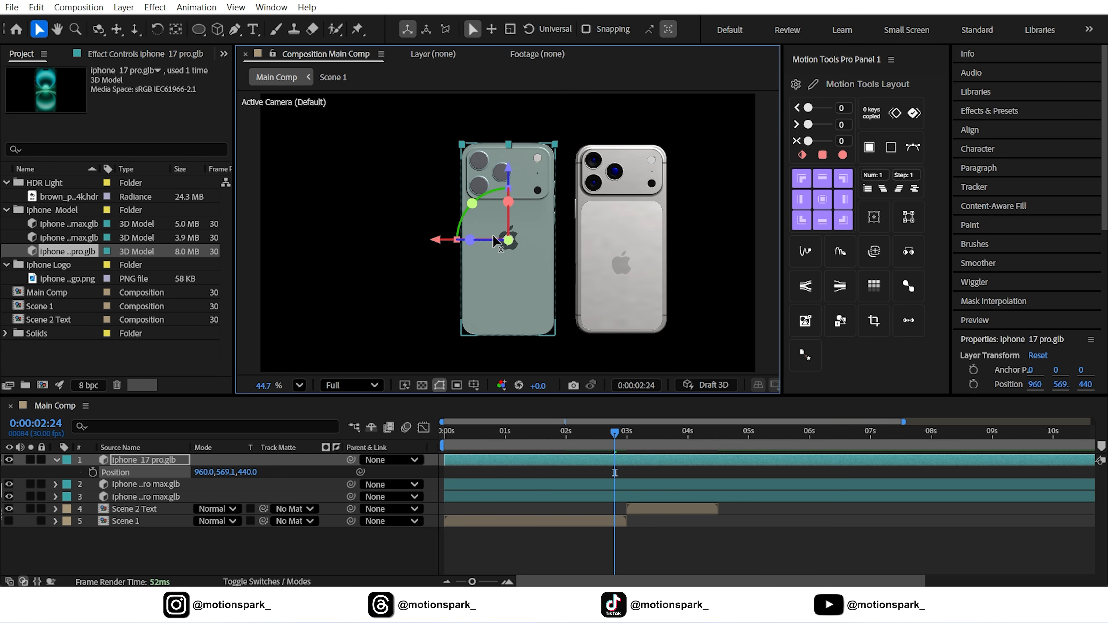
{"action": "left_click_drag", "start_coordinate": [436, 241], "coordinate": [318, 250]}
{"action": "left_click", "coordinate": [348, 533]}
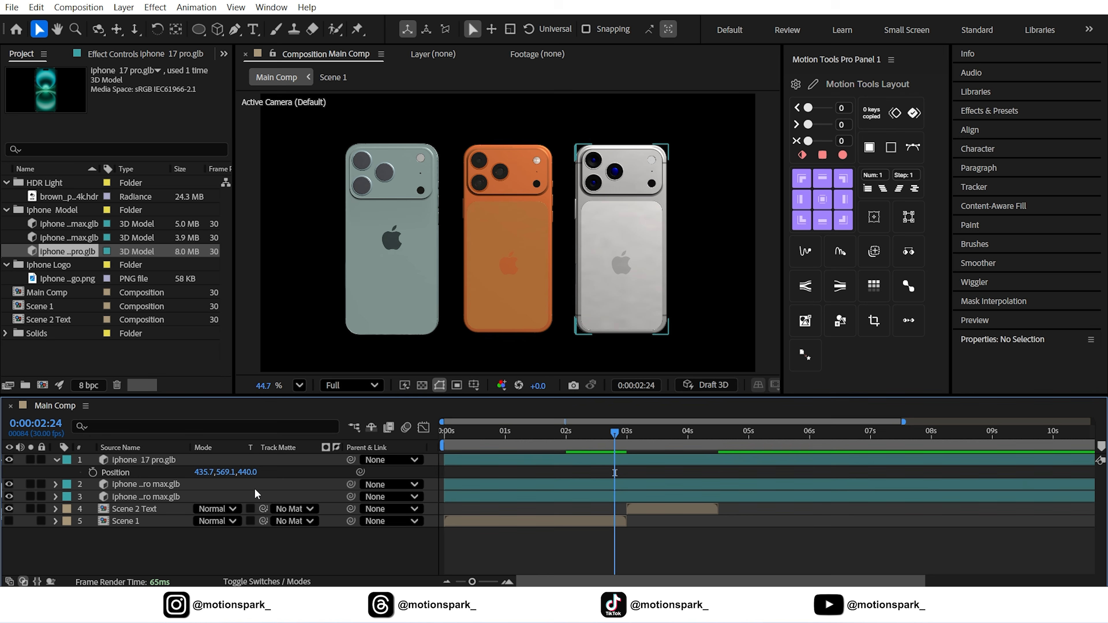
{"action": "left_click", "coordinate": [54, 460]}
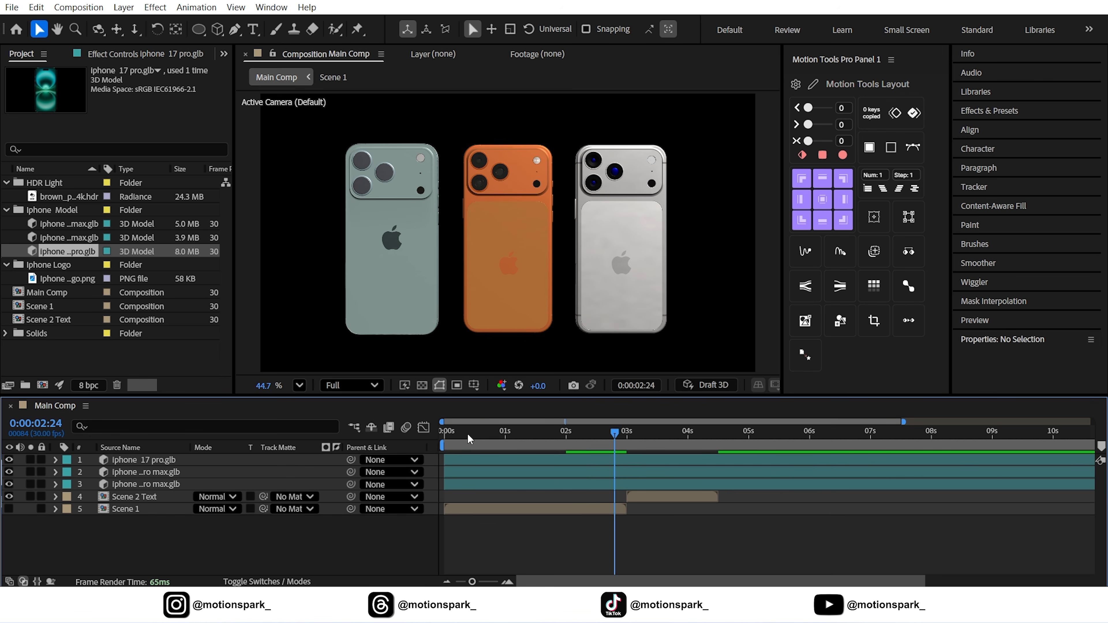
Set Position keyframes at 0:00:00:00 on the Iphone 17 pro.glb layer and the silver iPhone layer
{"action": "left_click_drag", "start_coordinate": [468, 439], "coordinate": [435, 433]}
{"action": "left_click", "coordinate": [139, 459]}
{"action": "left_click", "coordinate": [131, 470], "text": "ctrl"}
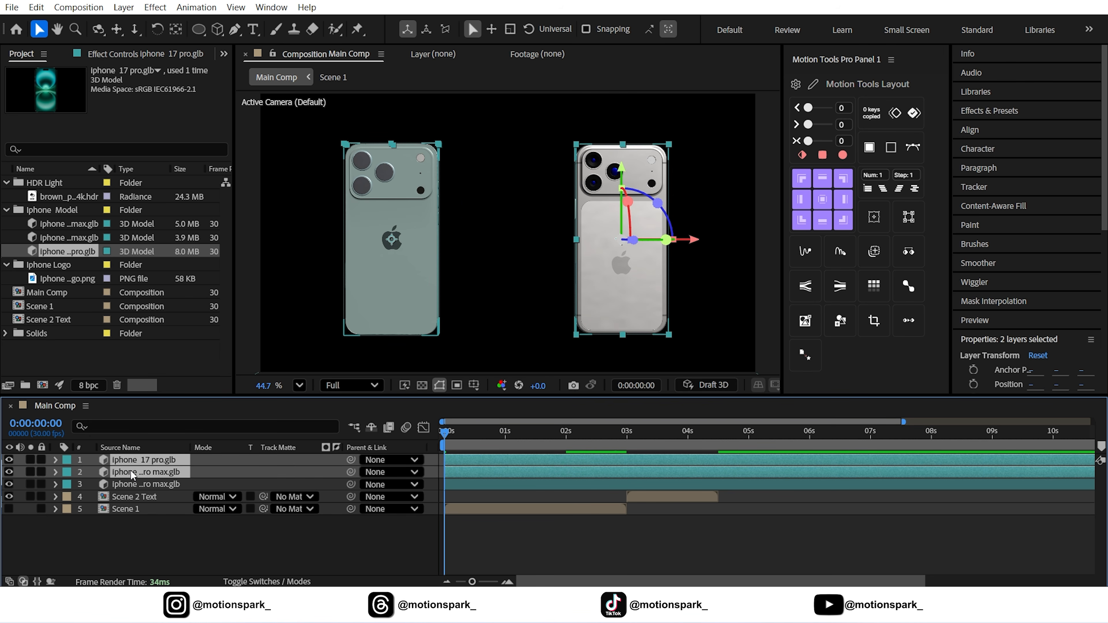
{"action": "key", "text": "p"}
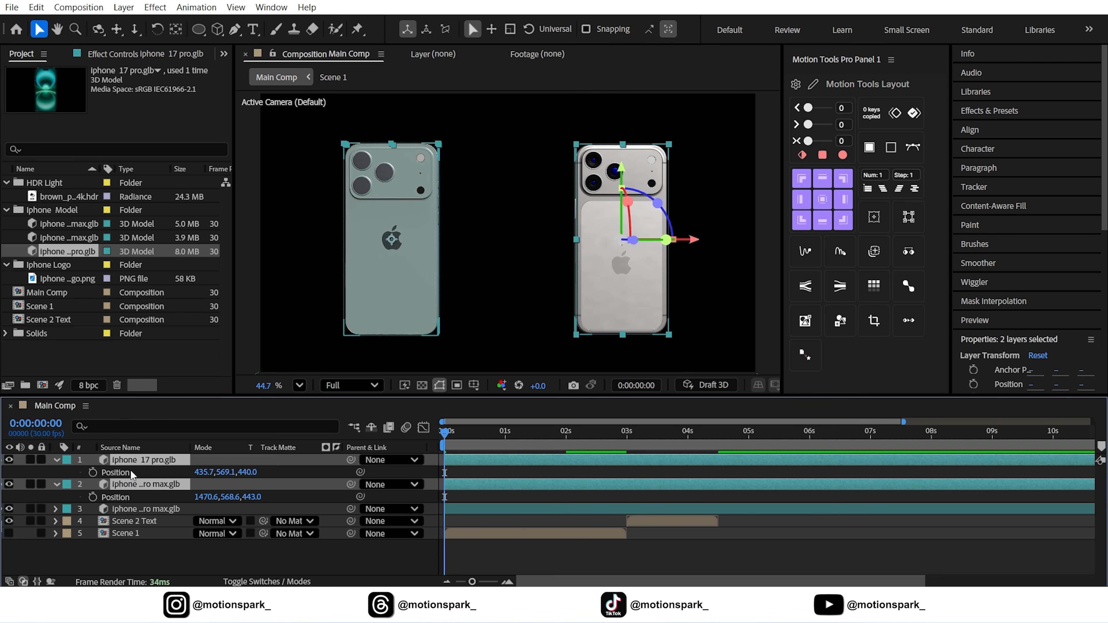
{"action": "key", "text": "shift+r"}
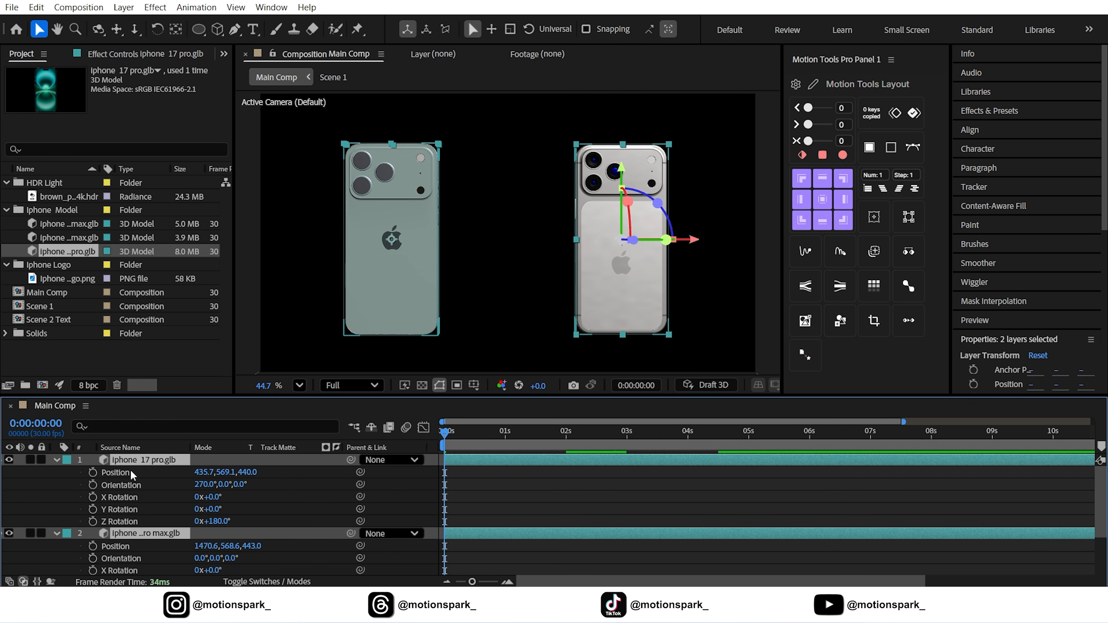
{"action": "left_click", "coordinate": [93, 473]}
{"action": "left_click", "coordinate": [259, 493]}
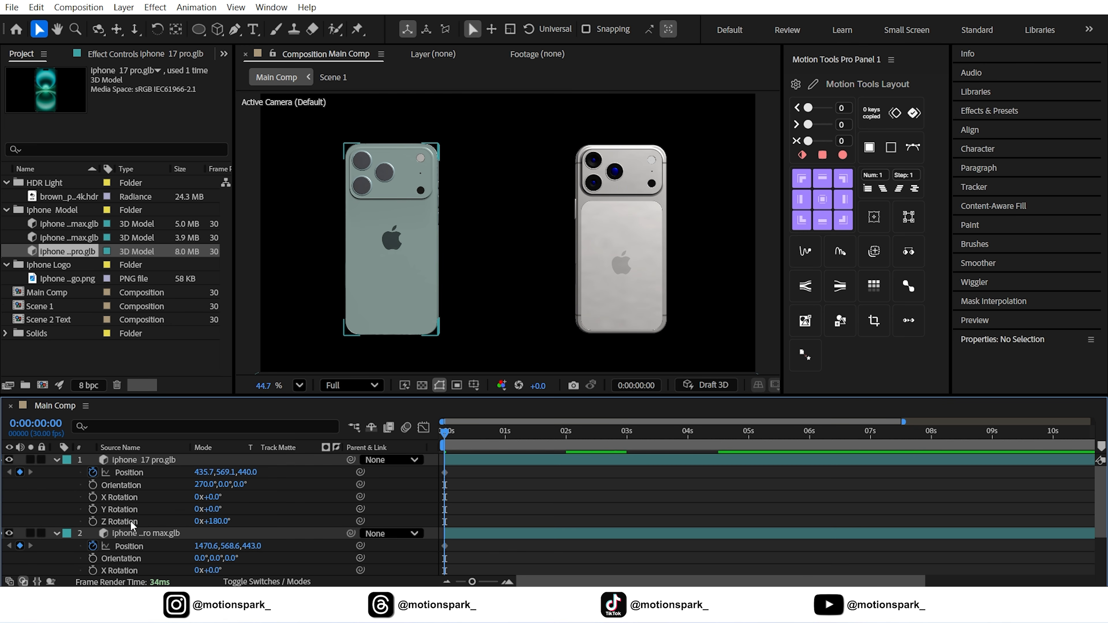
Set starting keyframes at 0:00:00:00 for the green iPhone's Z Rotation and the silver iPhone's Y Rotation
{"action": "left_click", "coordinate": [131, 522]}
{"action": "left_click", "coordinate": [92, 522]}
{"action": "scroll", "coordinate": [130, 522], "scroll_direction": "down", "scroll_amount": 1}
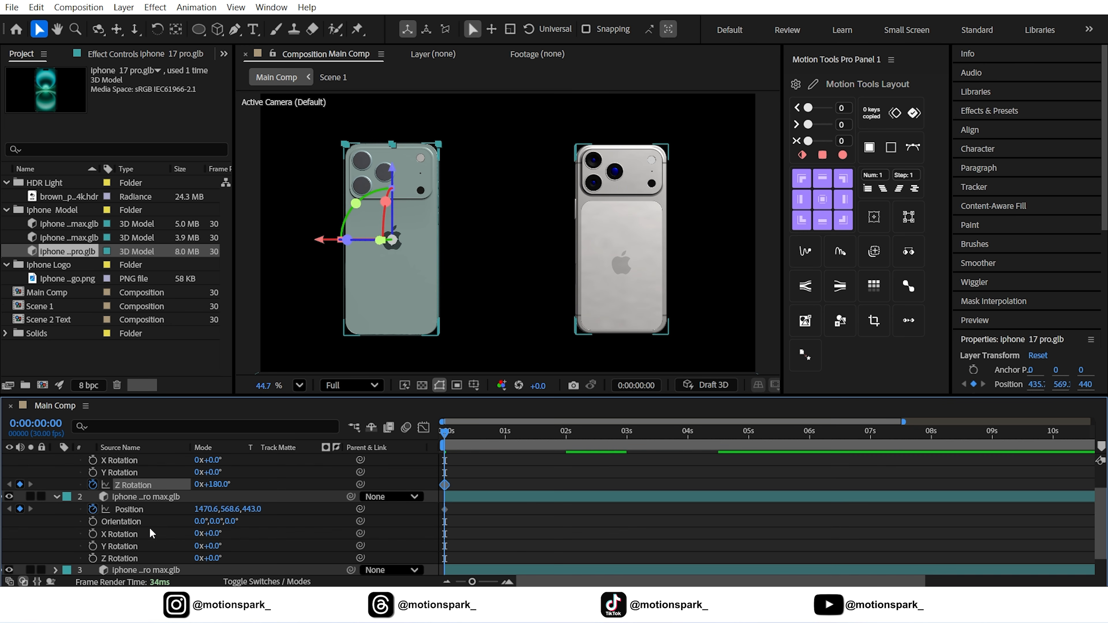
{"action": "left_click", "coordinate": [122, 546]}
{"action": "left_click", "coordinate": [93, 546]}
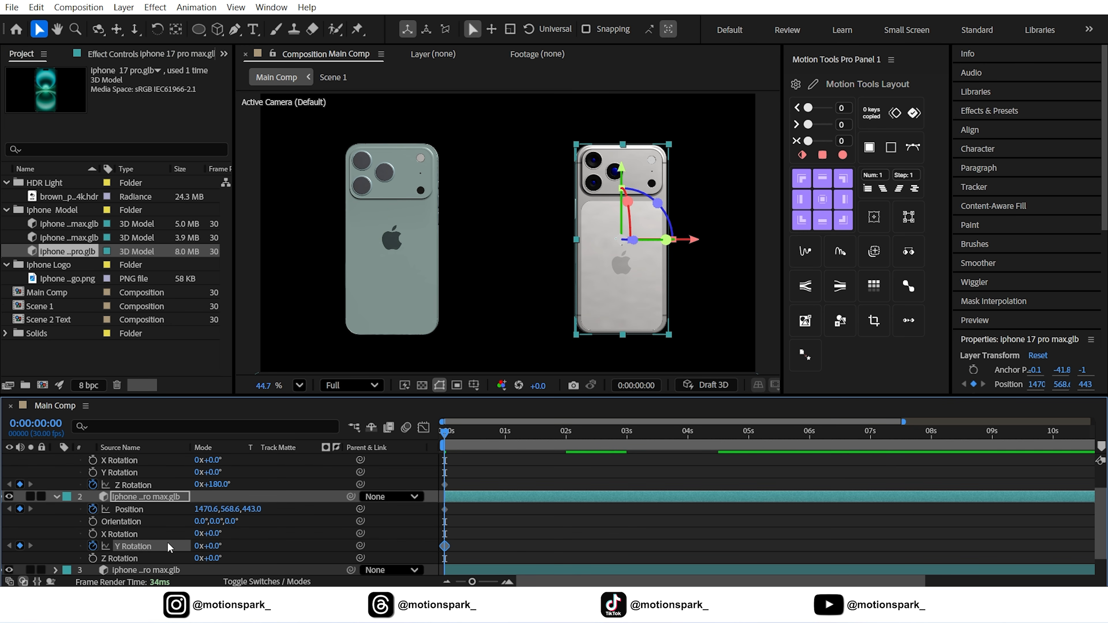
Advance 60 frames to 0:00:02:00 and add keyframes for both side iPhones' Position, the green one's Z Rotation and the silver one's Y Rotation
{"action": "key", "text": "alt+shift+j"}
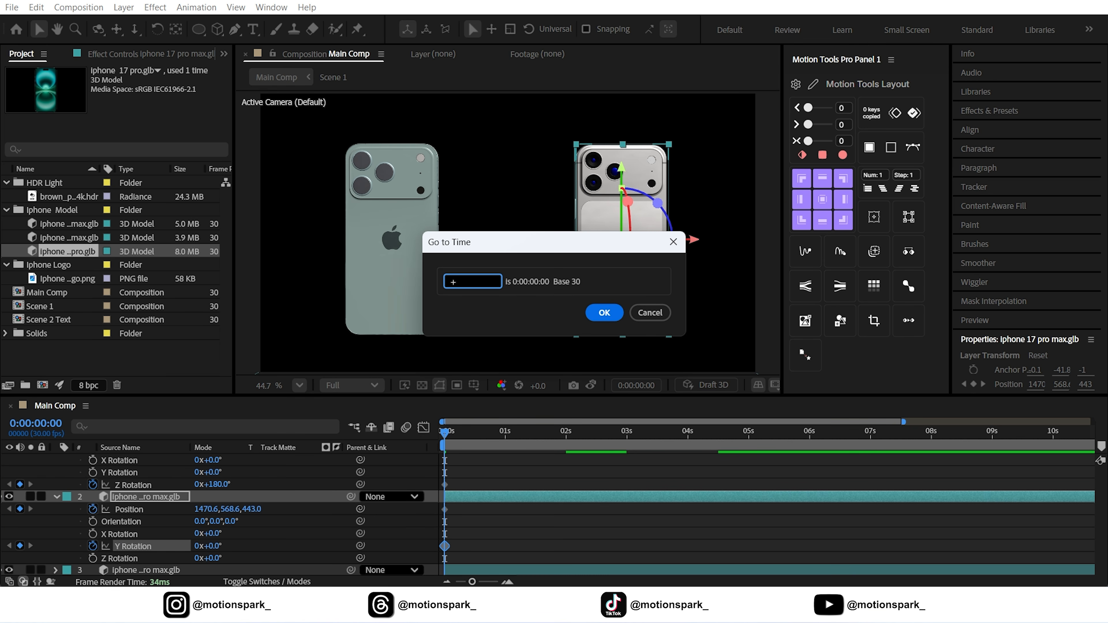
{"action": "type", "text": "+60"}
{"action": "key", "text": "Return"}
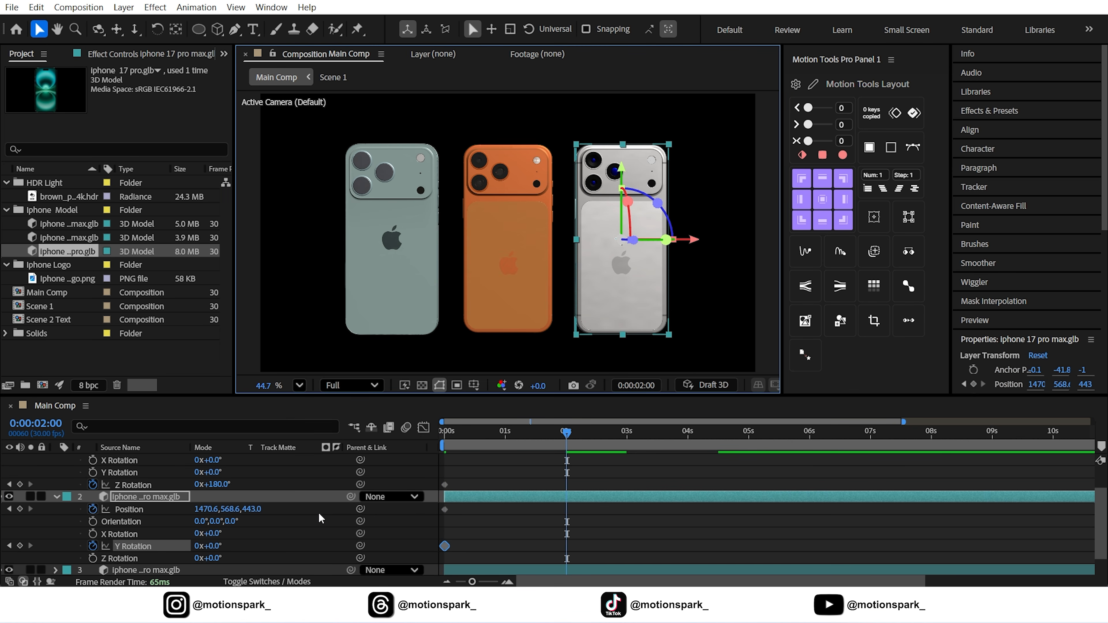
{"action": "left_click", "coordinate": [20, 546]}
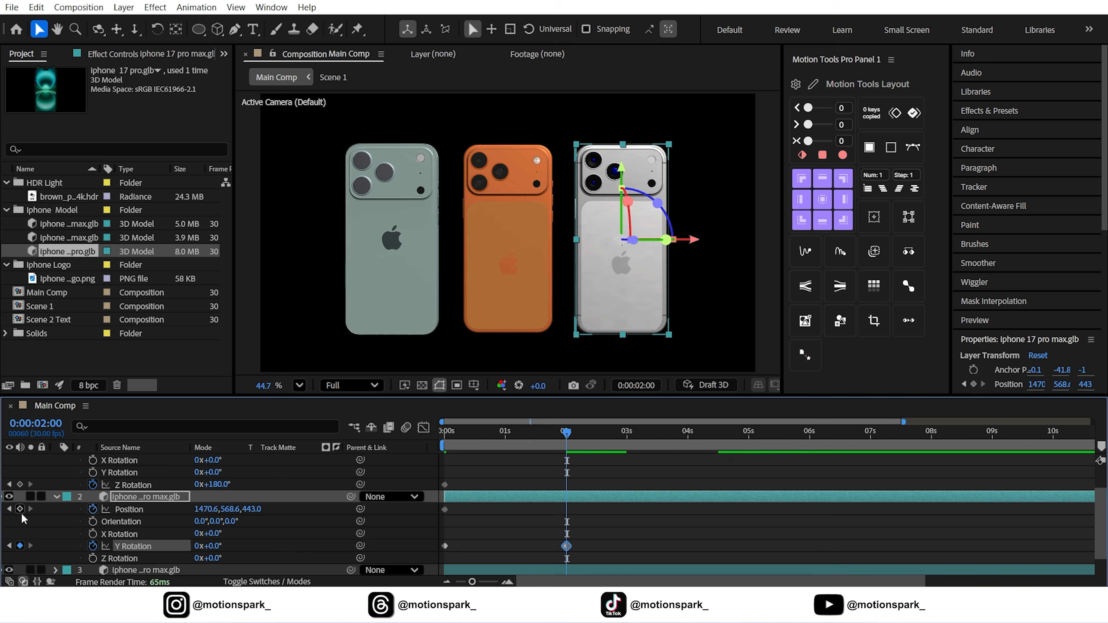
{"action": "left_click", "coordinate": [20, 508]}
{"action": "left_click", "coordinate": [19, 484]}
{"action": "scroll", "coordinate": [31, 485], "scroll_direction": "up", "scroll_amount": 1}
{"action": "left_click", "coordinate": [20, 472]}
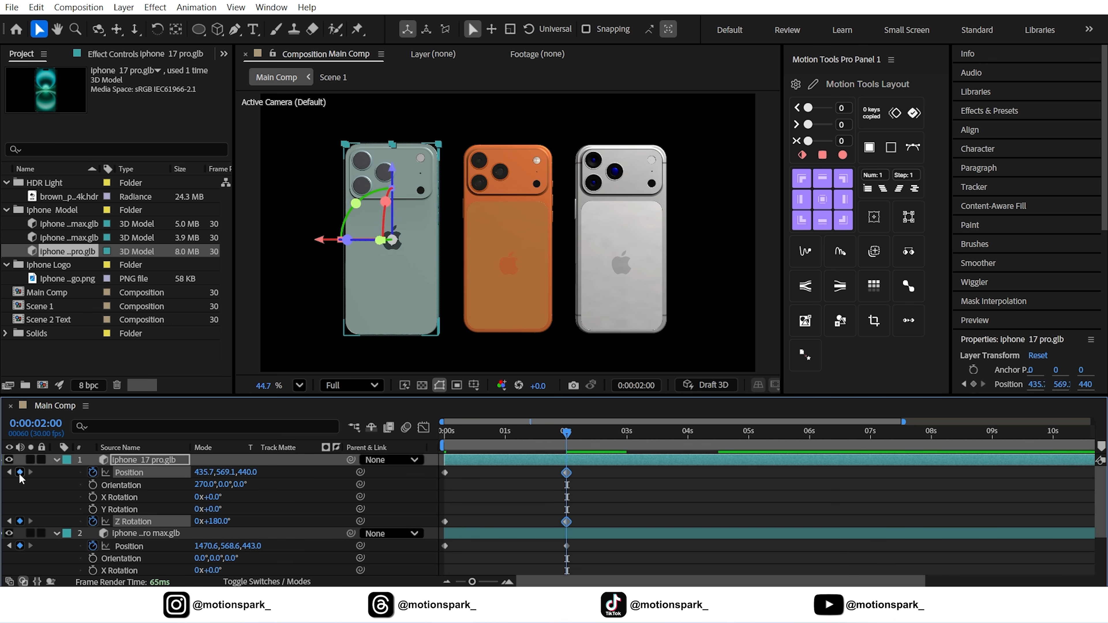
At 0:00:00:00, set the green iPhone's Y position to -650.9 and the silver iPhone's to 1668.6 so both start out of frame
{"action": "left_click_drag", "start_coordinate": [507, 436], "coordinate": [428, 451]}
{"action": "left_click", "coordinate": [298, 496]}
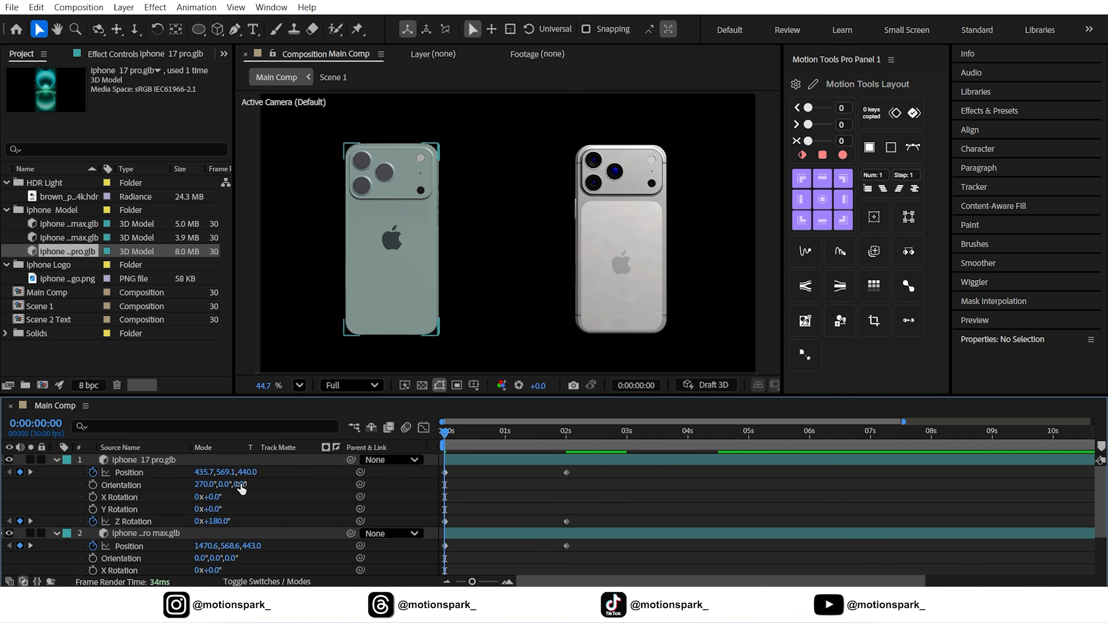
{"action": "left_click_drag", "start_coordinate": [221, 473], "coordinate": [125, 482]}
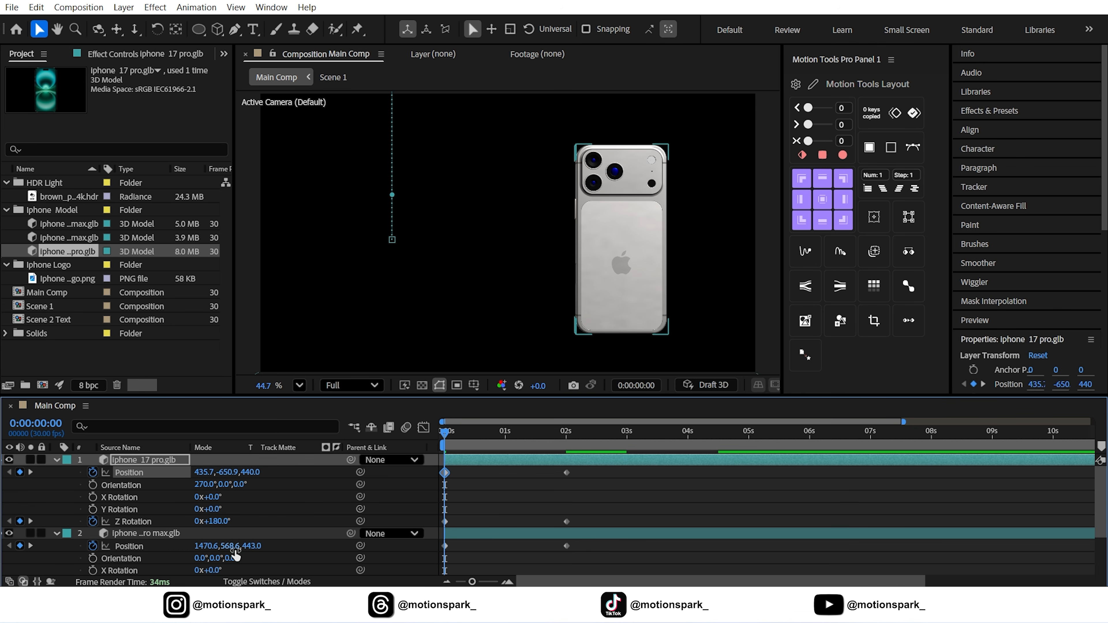
{"action": "left_click_drag", "start_coordinate": [227, 548], "coordinate": [305, 546]}
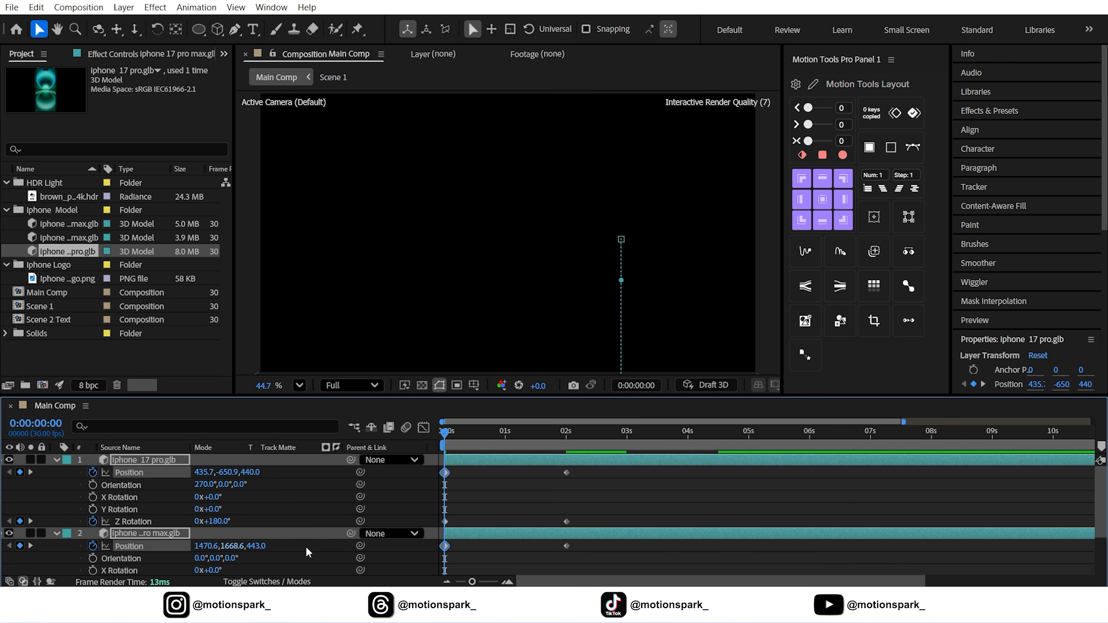
At the 0:00:02:00 keyframe, set the green iPhone's Z Rotation to 0x-180.0° for one backward turn
{"action": "left_click", "coordinate": [31, 473]}
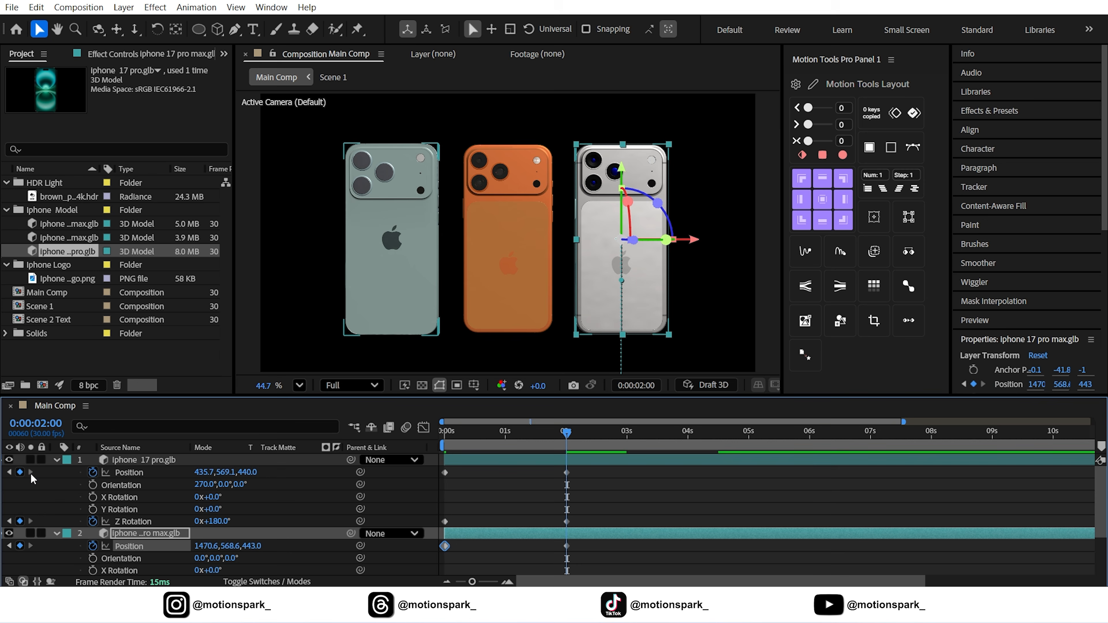
{"action": "key", "text": "F2"}
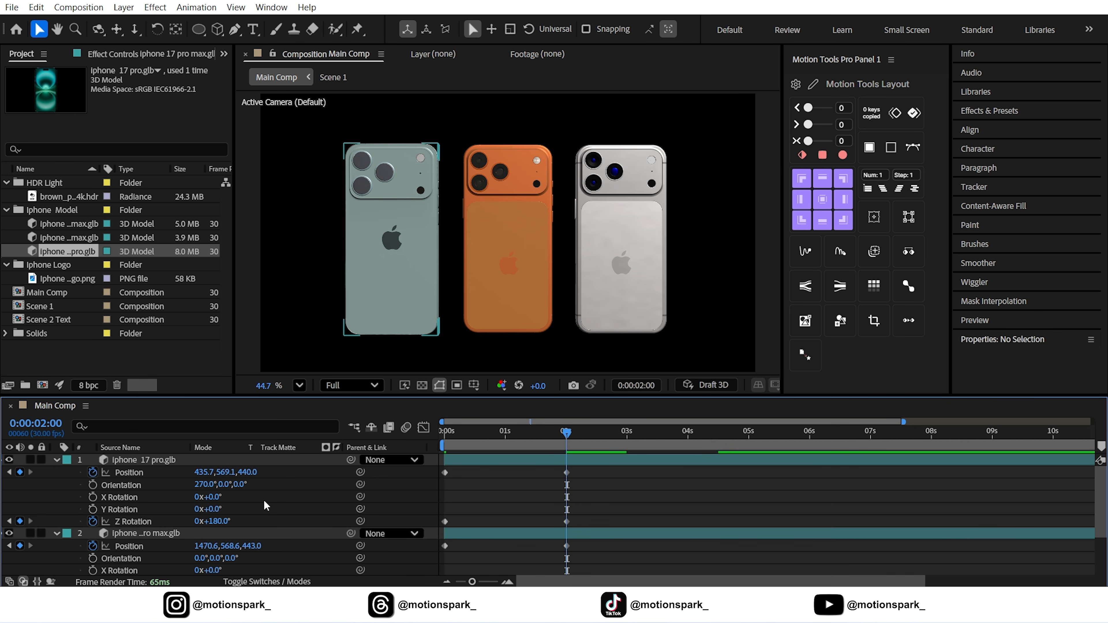
{"action": "left_click", "coordinate": [199, 521]}
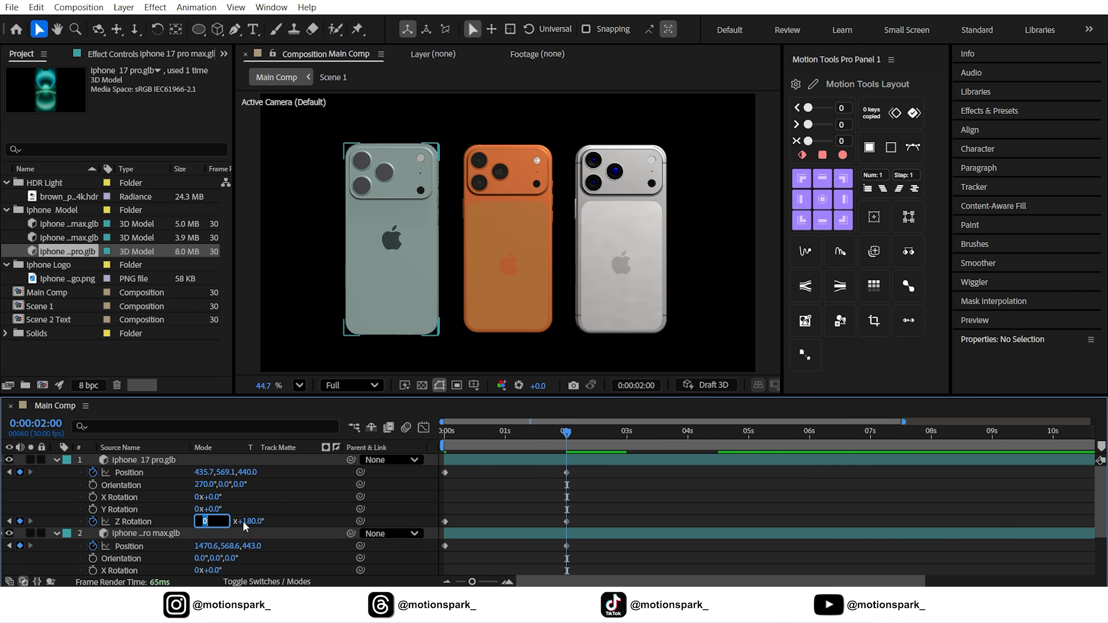
{"action": "type", "text": "-1"}
{"action": "key", "text": "Return"}
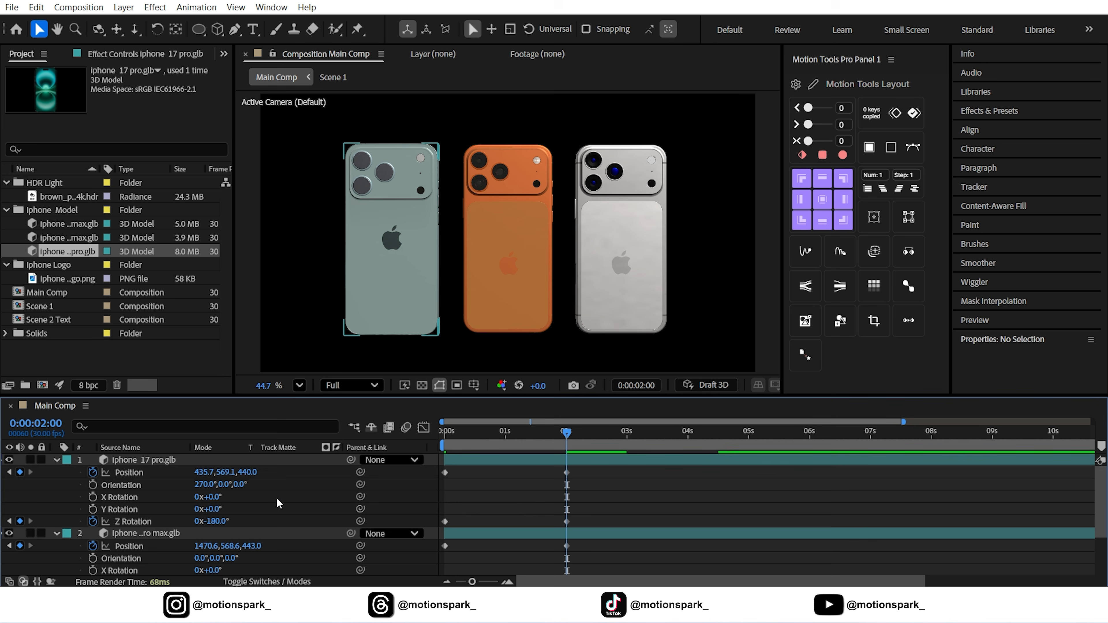
At 0:00:02:00, set the silver iPhone's Y Rotation to 1x+0.0° for one full turn
{"action": "scroll", "coordinate": [276, 497], "scroll_direction": "down", "scroll_amount": 3}
{"action": "left_click", "coordinate": [276, 497]}
{"action": "left_click", "coordinate": [199, 551]}
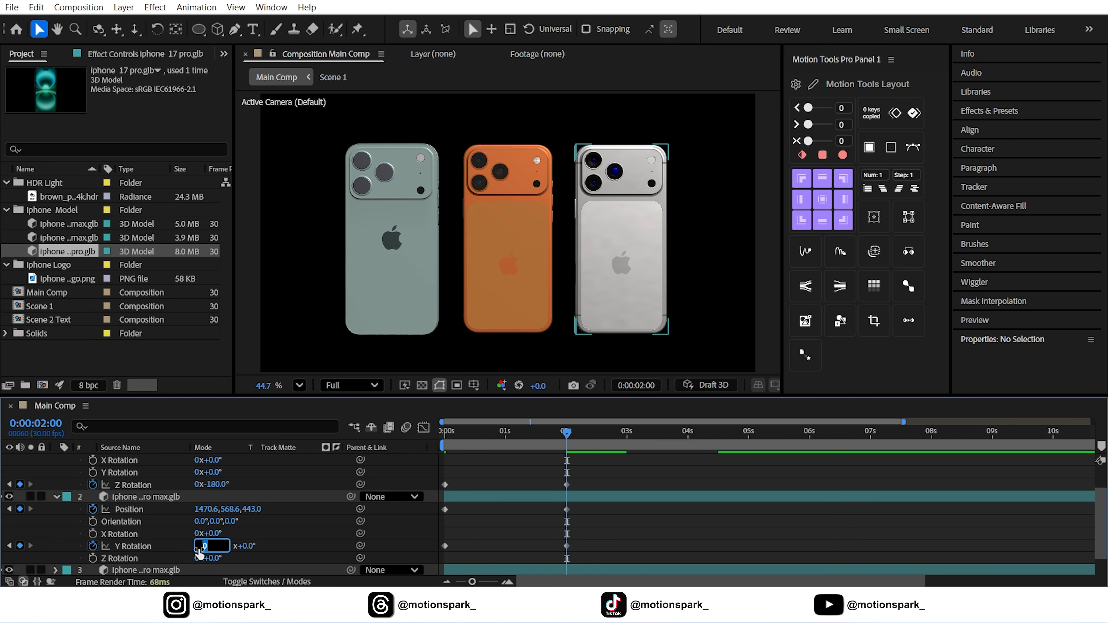
{"action": "type", "text": "1"}
{"action": "key", "text": "Return"}
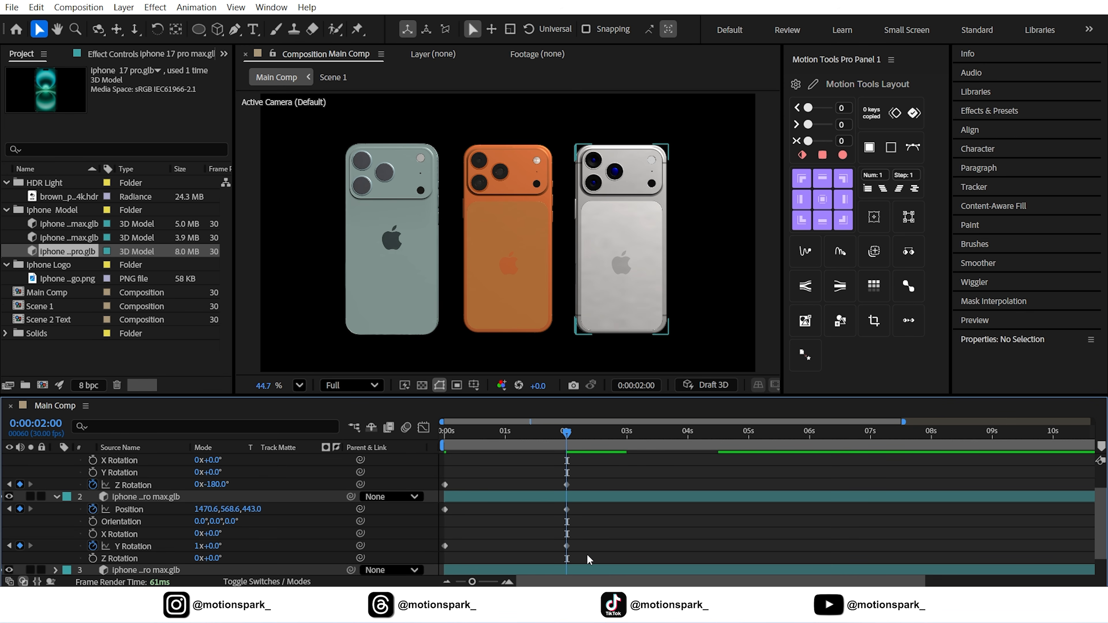
Easy-ease all position and rotation keyframes of both side iPhones and shape their speed graph to peak early with a long slowdown into 0:00:02:00
{"action": "key", "text": "grave"}
{"action": "left_click_drag", "start_coordinate": [585, 122], "coordinate": [435, 259]}
{"action": "key", "text": "F9"}
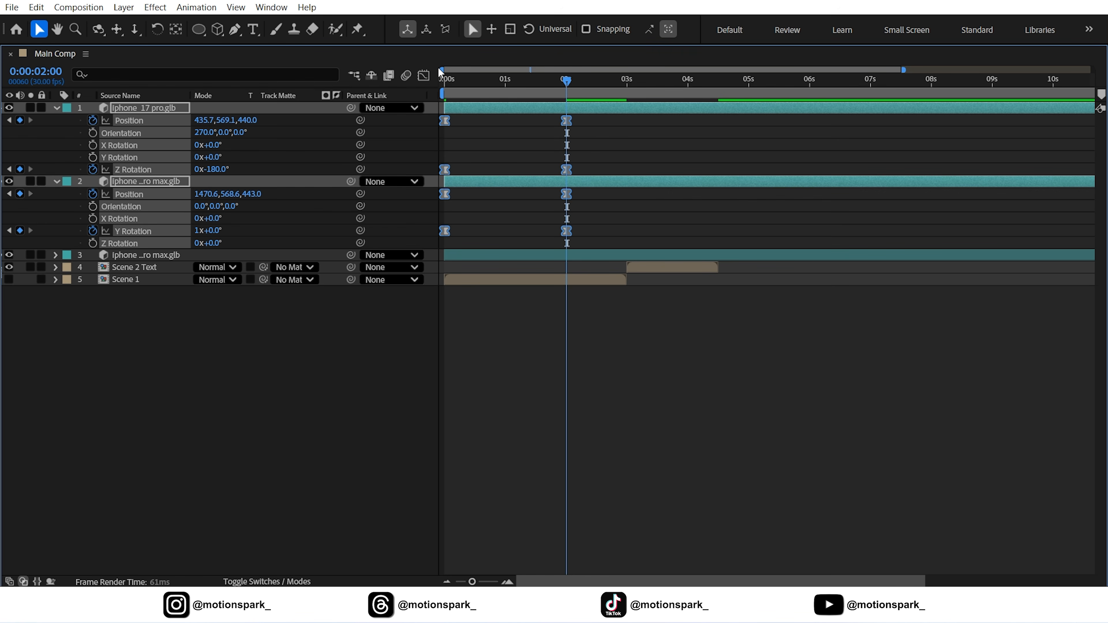
{"action": "left_click", "coordinate": [423, 75]}
{"action": "left_click_drag", "start_coordinate": [596, 422], "coordinate": [484, 433]}
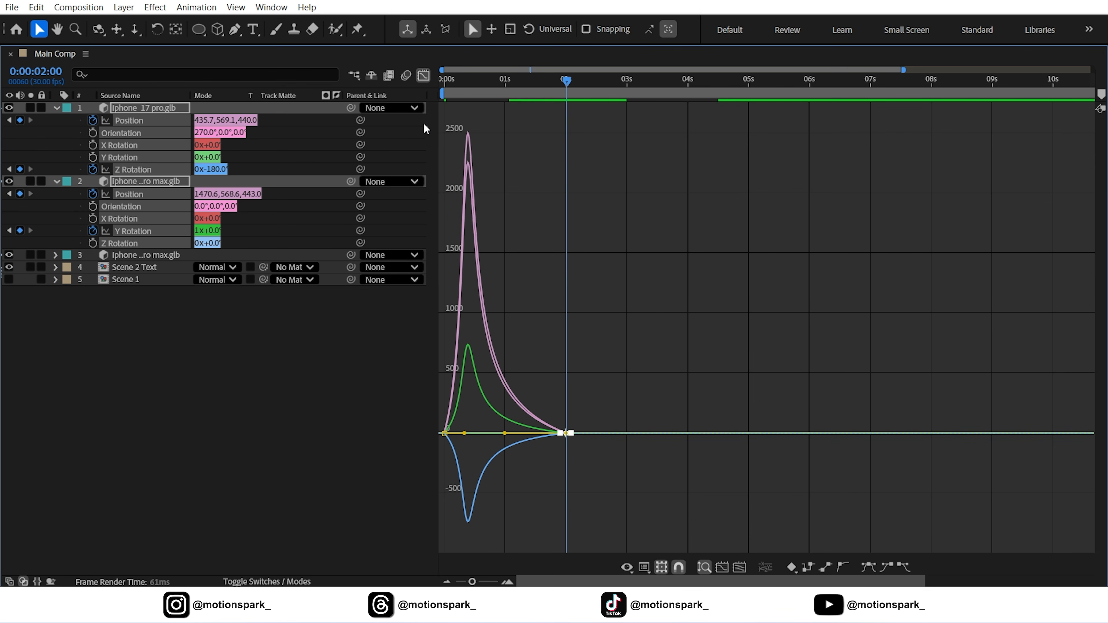
{"action": "left_click", "coordinate": [423, 75]}
{"action": "key", "text": "grave"}
Collapse the green and silver iPhone layers and shift both in time to start at about 0.7 seconds
{"action": "left_click_drag", "start_coordinate": [592, 431], "coordinate": [344, 454]}
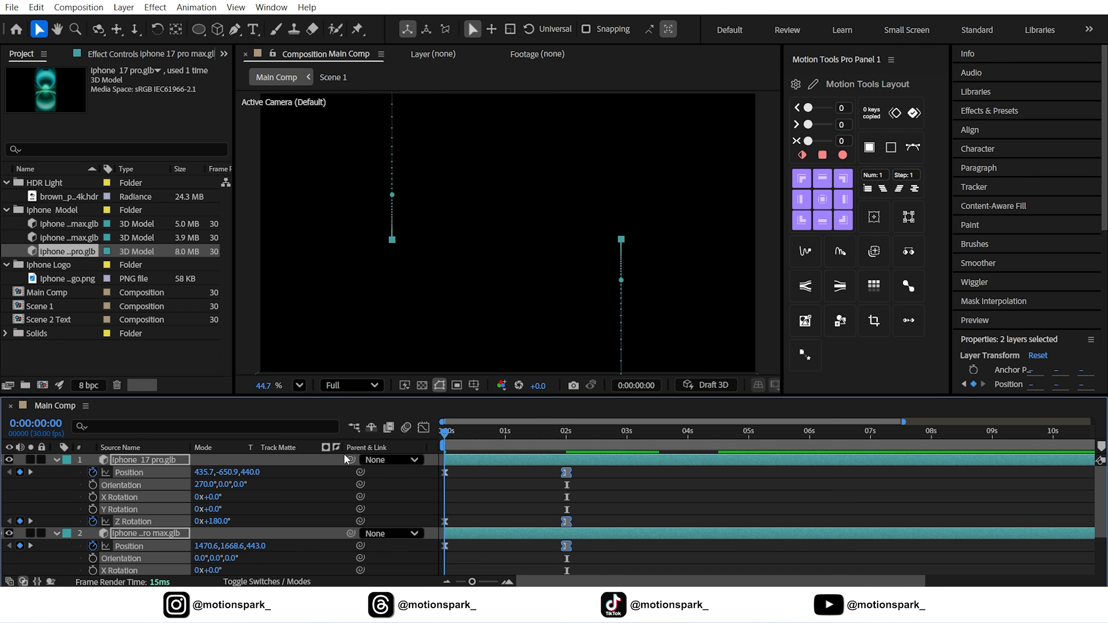
{"action": "left_click", "coordinate": [56, 473]}
{"action": "left_click", "coordinate": [183, 540]}
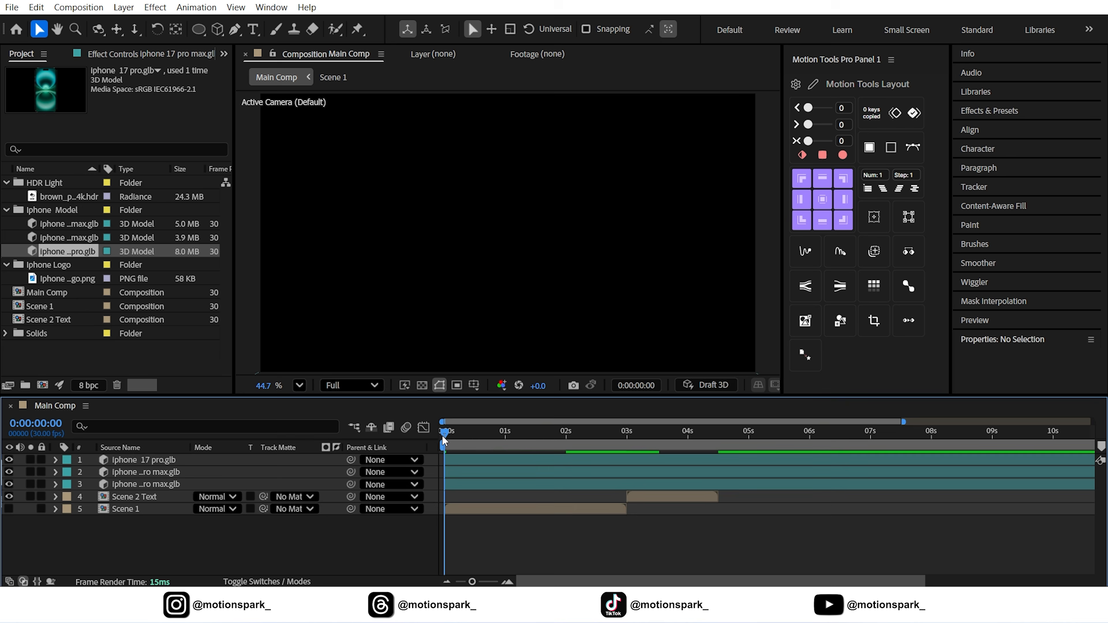
{"action": "left_click_drag", "start_coordinate": [443, 441], "coordinate": [497, 463]}
{"action": "left_click", "coordinate": [463, 462]}
{"action": "left_click", "coordinate": [457, 470], "text": "shift"}
{"action": "key", "text": "Home"}
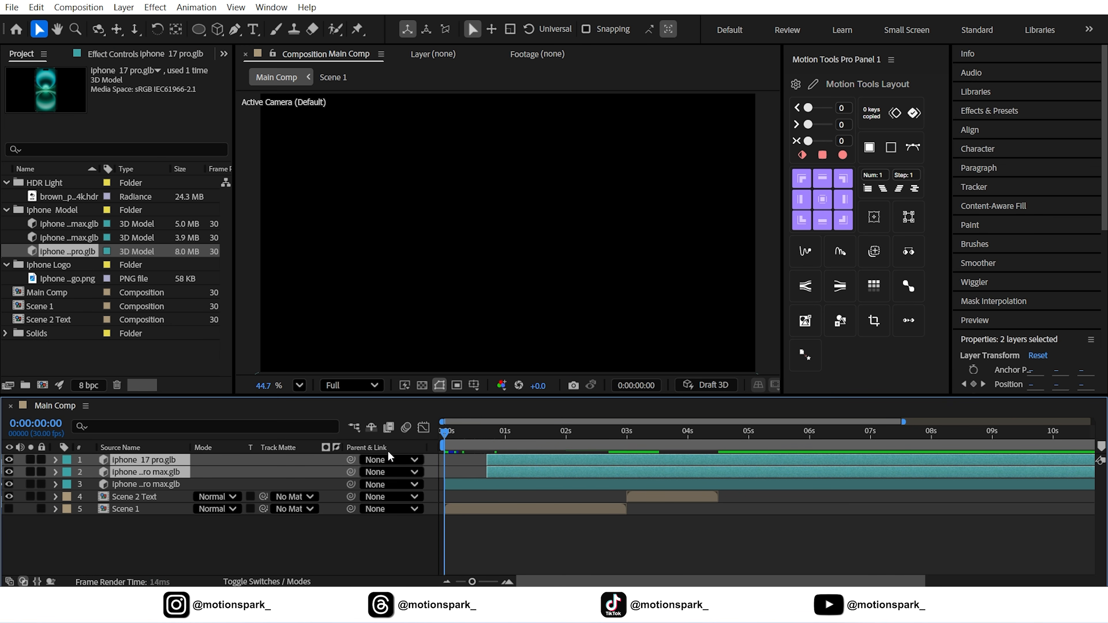
Preview the entrance, shift the green and silver iPhone layers slightly earlier to start at about 0:00:00:17, and replay it
{"action": "left_click", "coordinate": [398, 530]}
{"action": "key", "text": "space"}
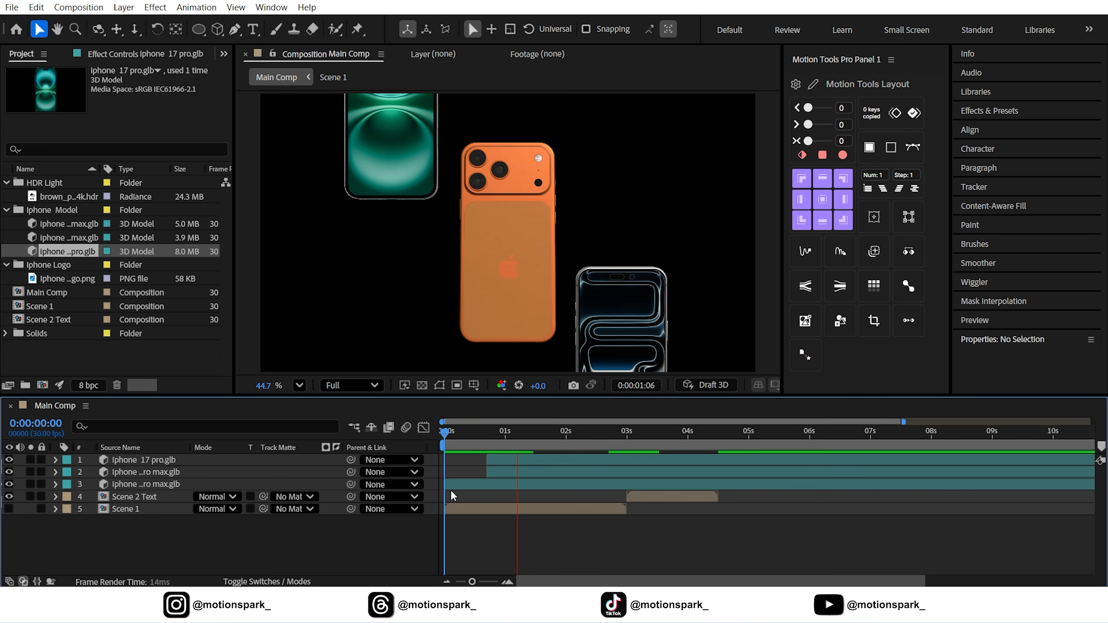
{"action": "key", "text": "space"}
{"action": "left_click", "coordinate": [503, 459]}
{"action": "left_click", "coordinate": [500, 472], "text": "shift"}
{"action": "left_click_drag", "start_coordinate": [500, 472], "coordinate": [493, 461]}
{"action": "key", "text": "space"}
{"action": "key", "text": "space"}
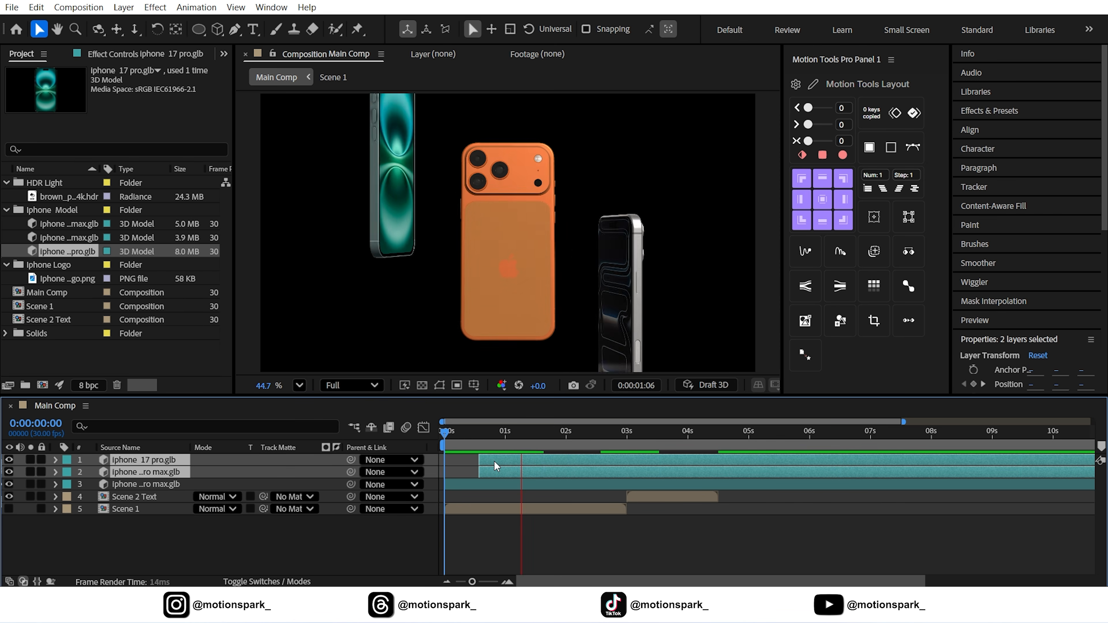
Add hold keyframes at 0:00:02:27, ten frames after the entrance ends, for both side iPhones' Position and the green one's Z Rotation
{"action": "left_click_drag", "start_coordinate": [553, 433], "coordinate": [594, 436]}
{"action": "left_click", "coordinate": [194, 537]}
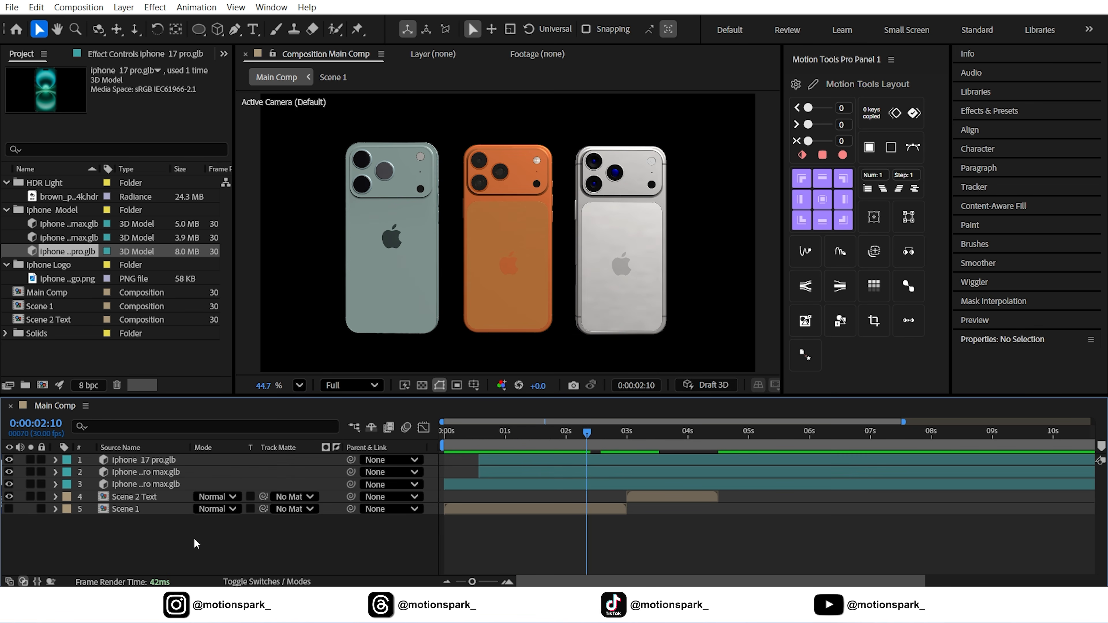
{"action": "left_click", "coordinate": [151, 472]}
{"action": "left_click", "coordinate": [151, 461], "text": "shift"}
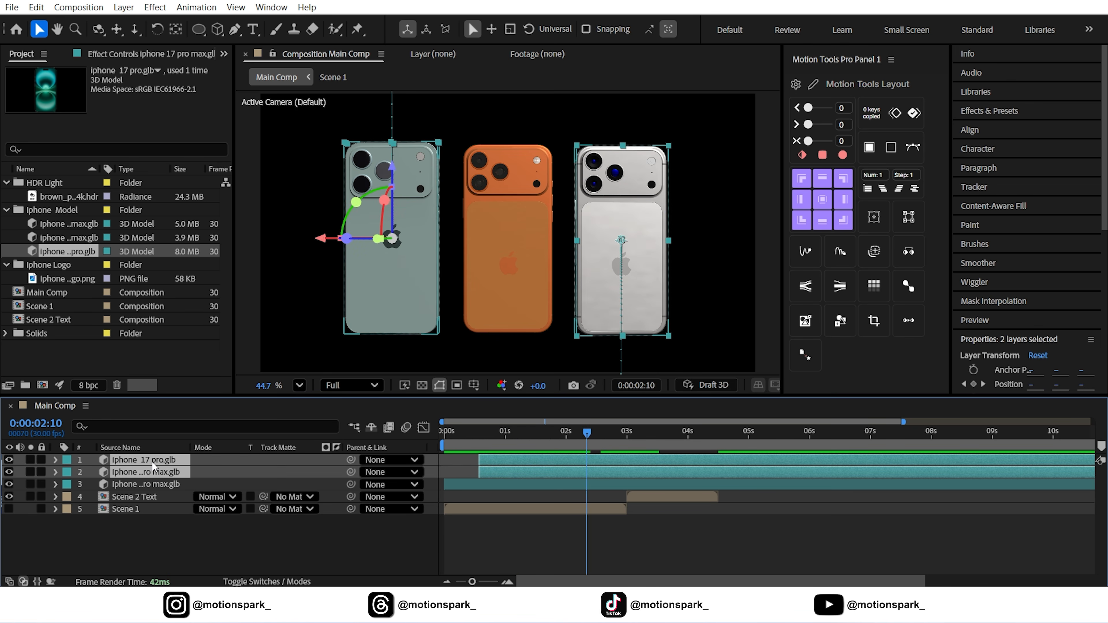
{"action": "key", "text": "u"}
{"action": "left_click", "coordinate": [30, 472]}
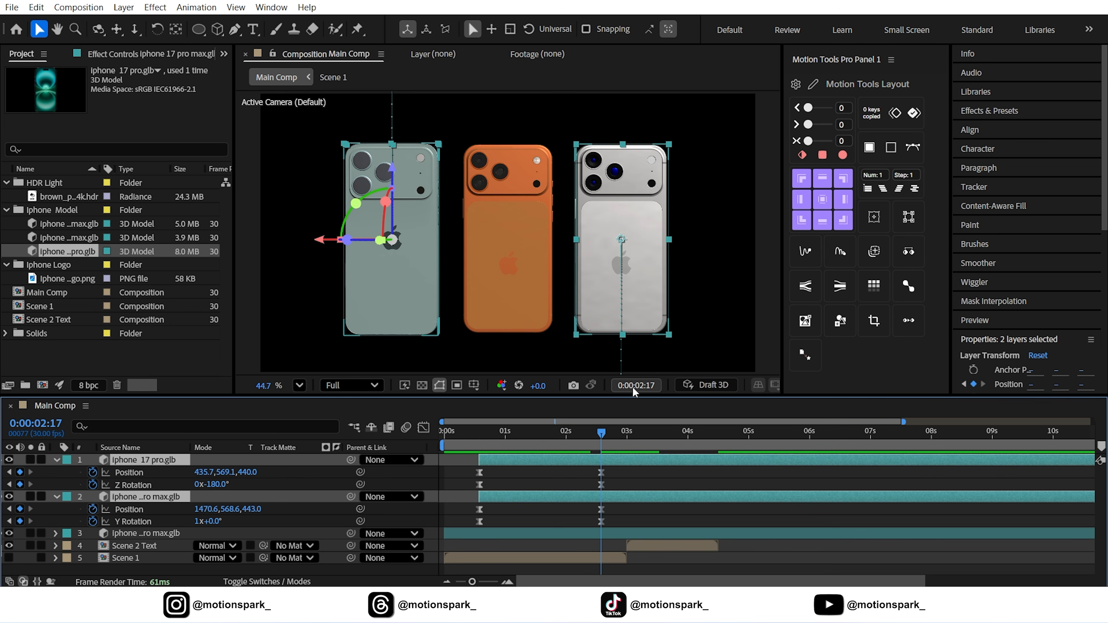
{"action": "key", "text": "shift+Page_Down"}
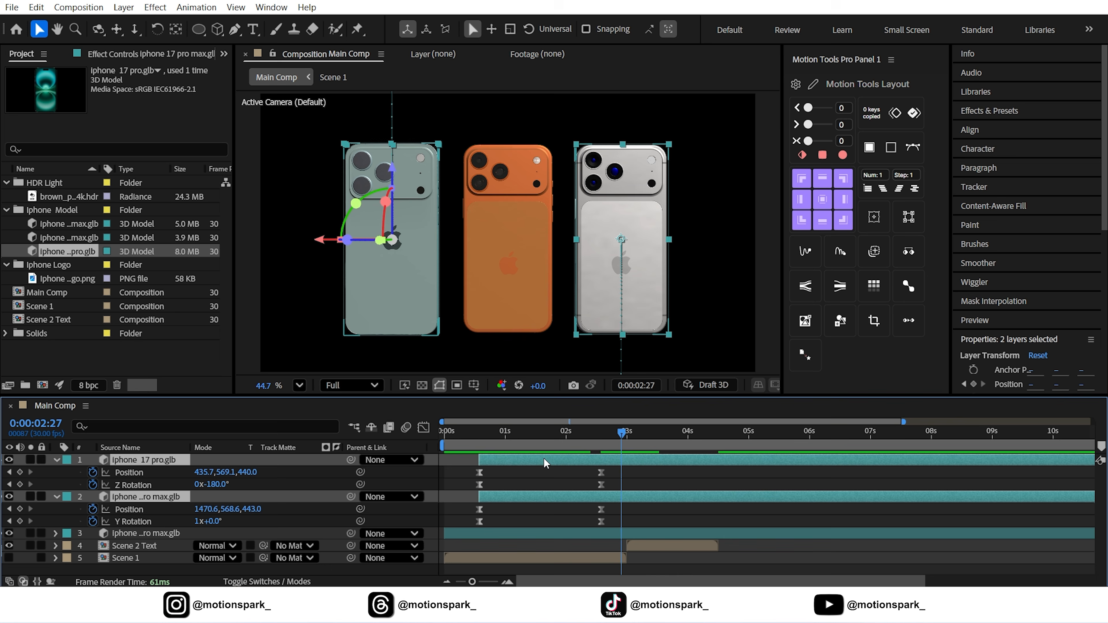
{"action": "left_click", "coordinate": [20, 472]}
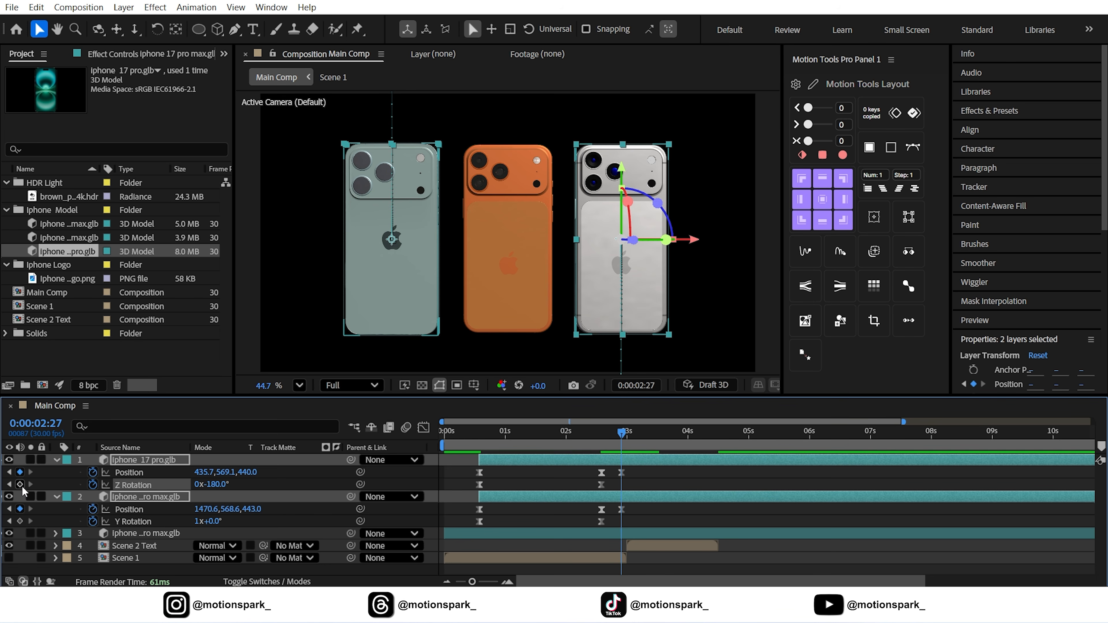
Reveal the rotation properties of both side iPhones and add a Y Rotation hold keyframe on the silver one at 0:00:02:27
{"action": "left_click", "coordinate": [117, 500]}
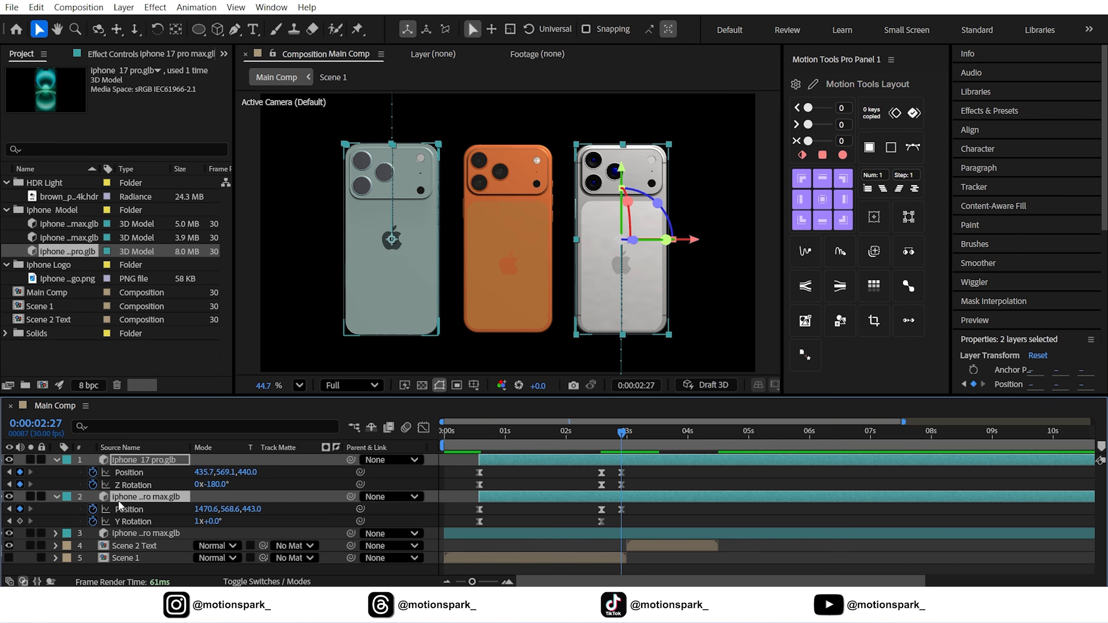
{"action": "key", "text": "shift+r"}
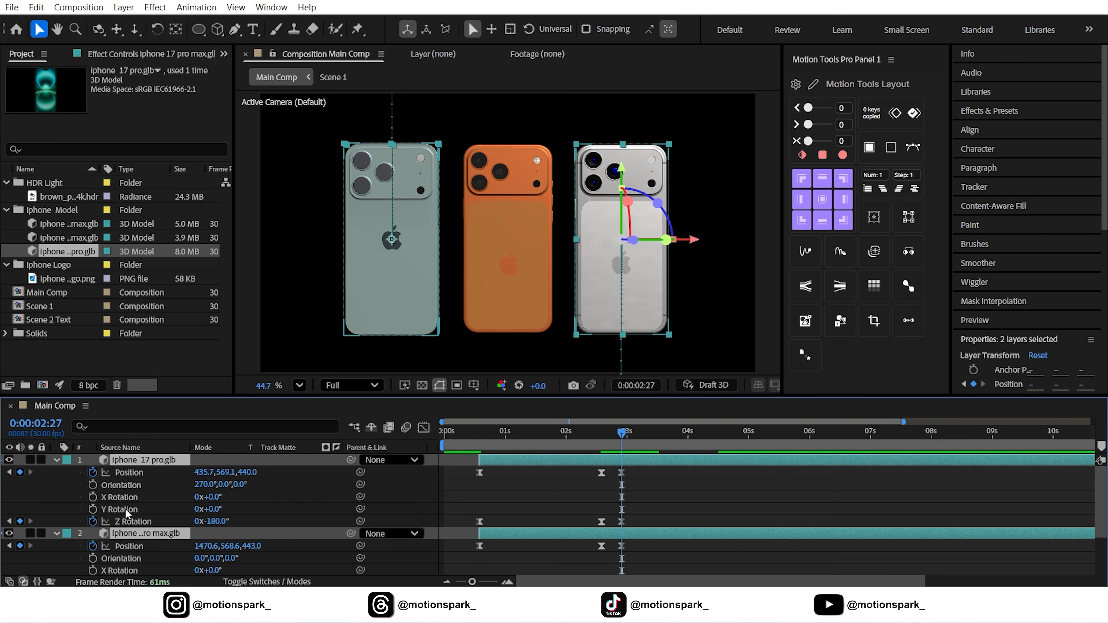
{"action": "scroll", "coordinate": [117, 524], "scroll_direction": "down", "scroll_amount": 3}
{"action": "left_click", "coordinate": [20, 546]}
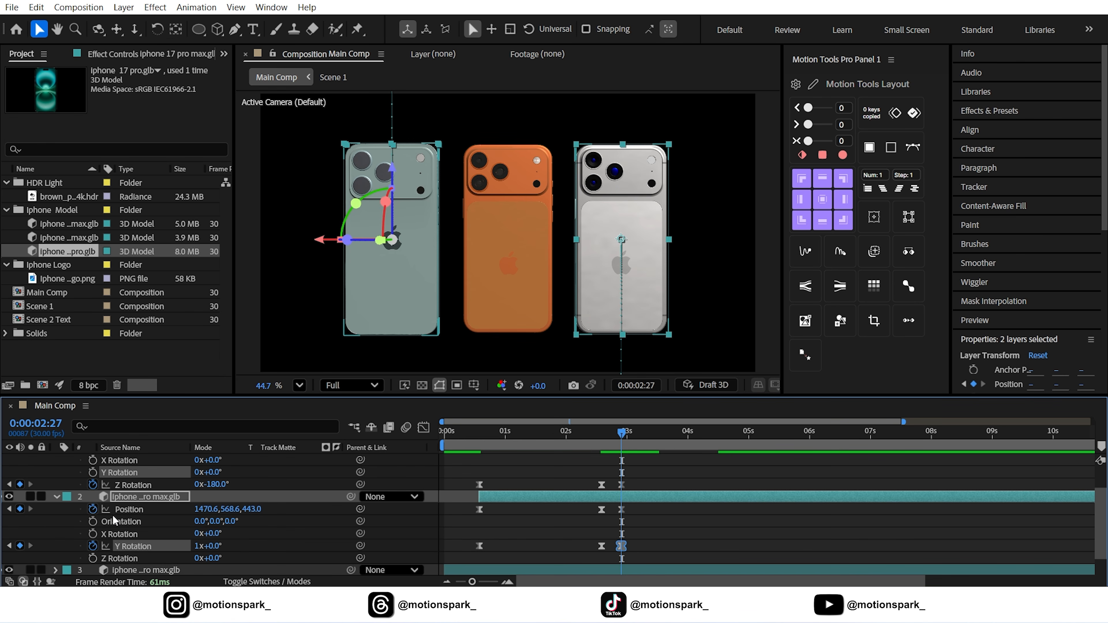
Go 60 frames ahead to 0:00:04:27 and move the green iPhone down out of frame to a Y position of 1669.1
{"action": "scroll", "coordinate": [115, 520], "scroll_direction": "up", "scroll_amount": 3}
{"action": "key", "text": "alt+shift+j"}
{"action": "type", "text": "+"}
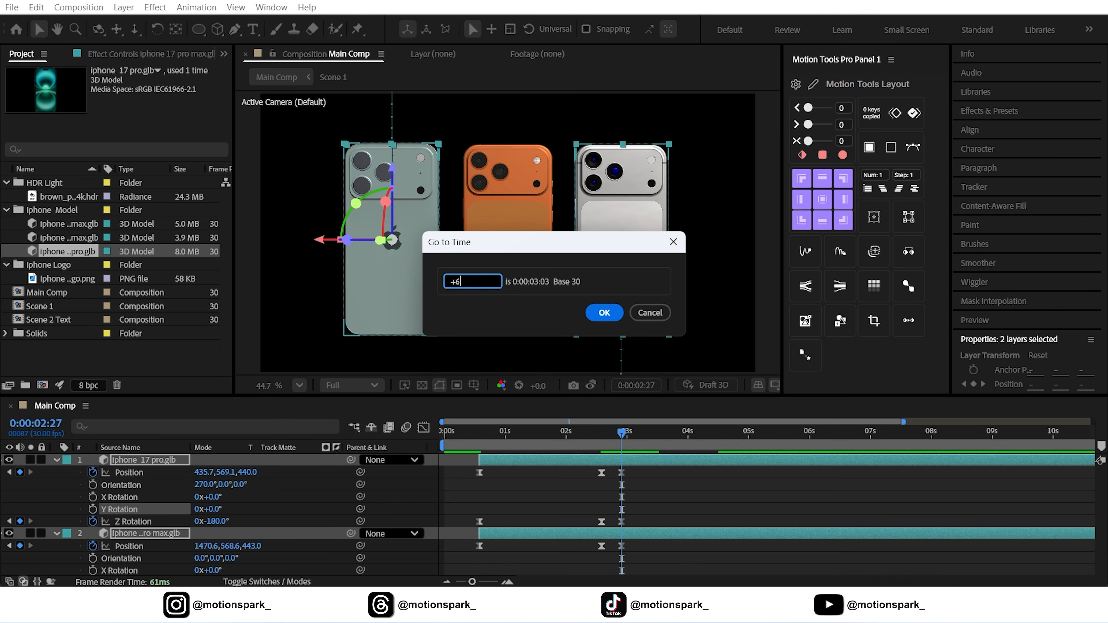
{"action": "type", "text": "60"}
{"action": "key", "text": "Return"}
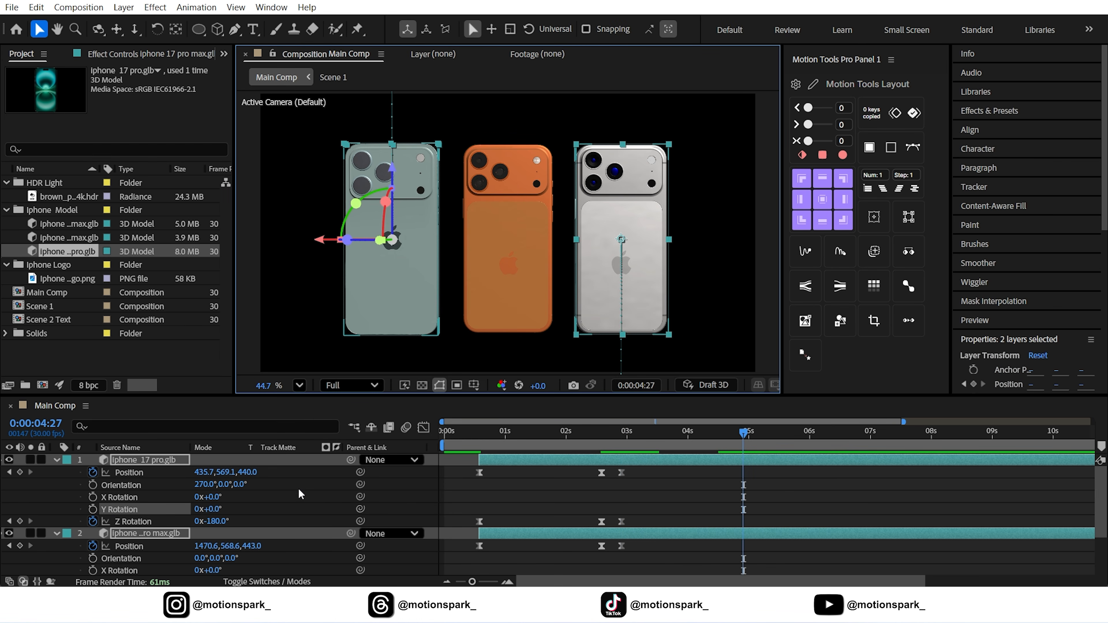
{"action": "left_click", "coordinate": [286, 502]}
{"action": "left_click", "coordinate": [154, 458]}
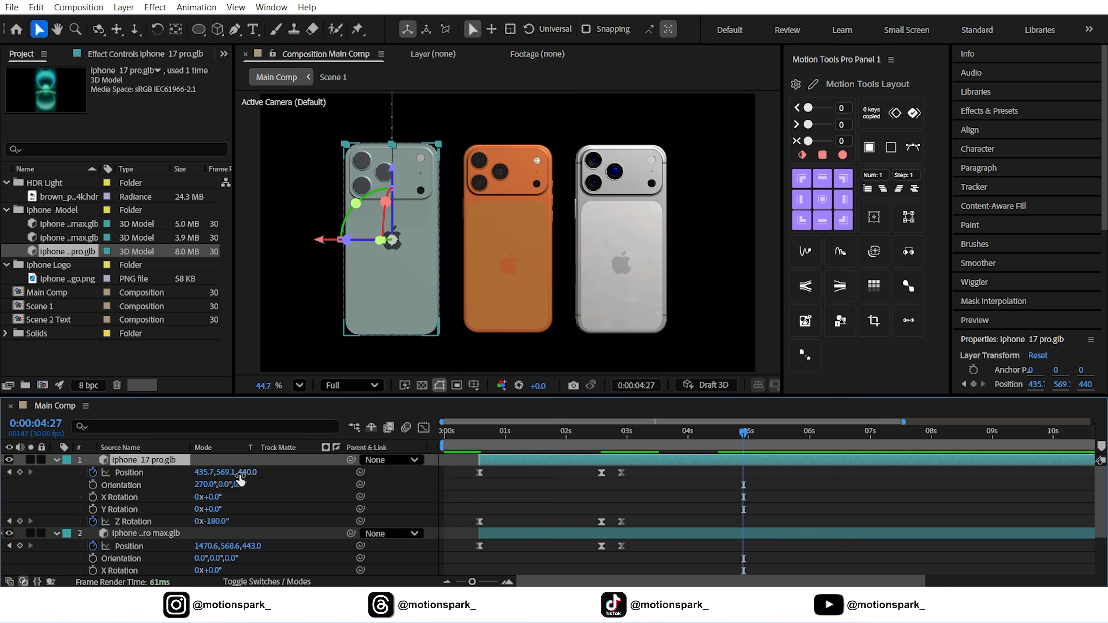
{"action": "left_click_drag", "start_coordinate": [224, 472], "coordinate": [833, 487]}
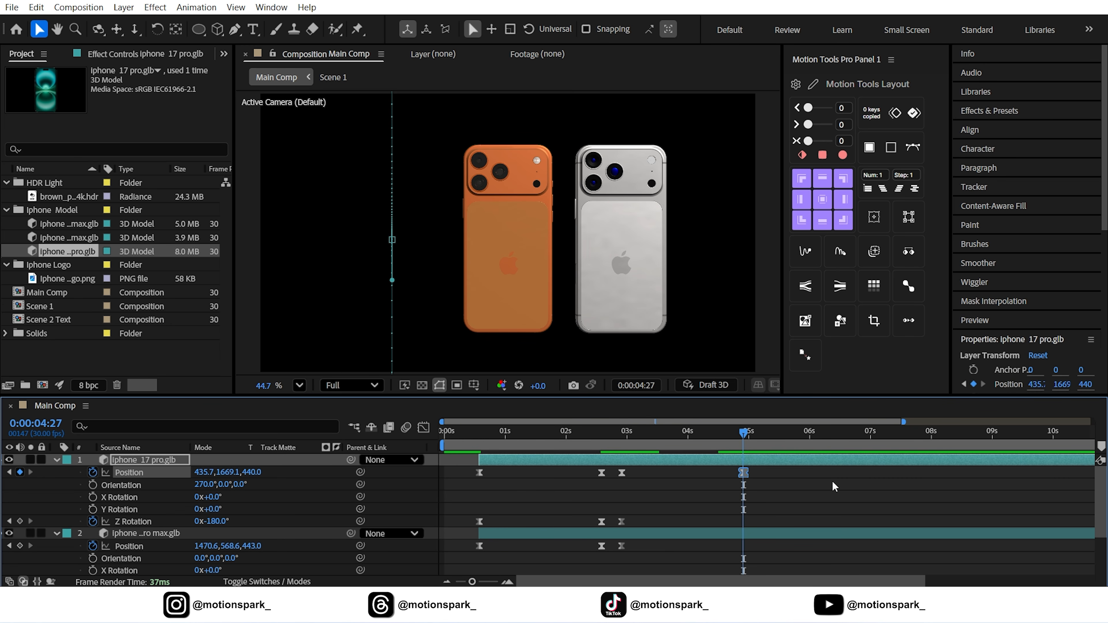
Set the green iPhone's Z Rotation to -1x-180° at 0:00:04:27 and deselect the layer
{"action": "left_click", "coordinate": [197, 521]}
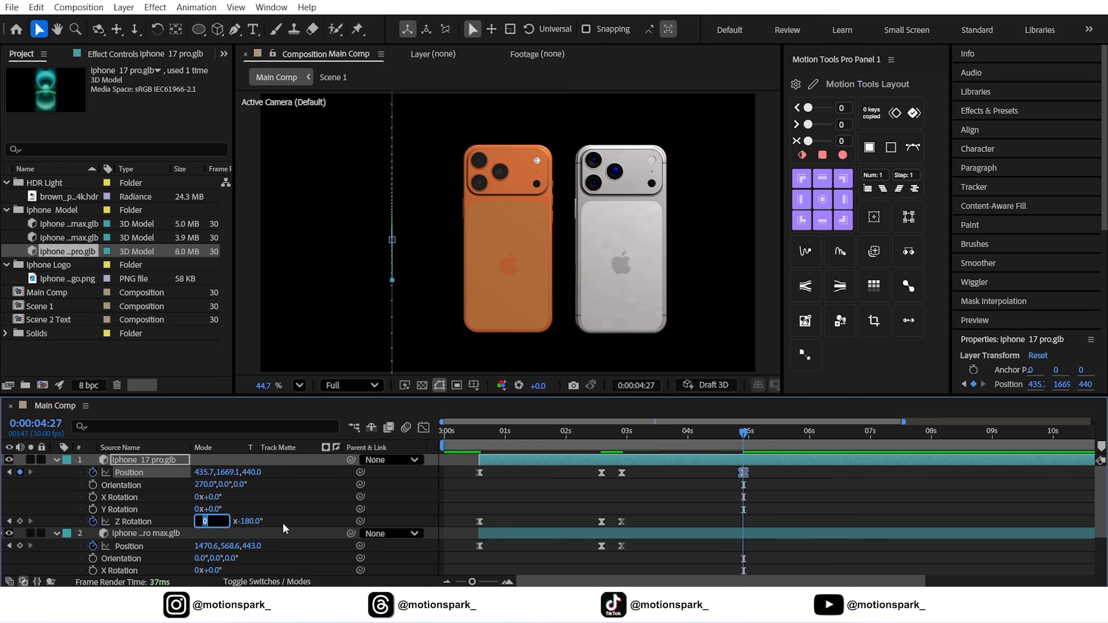
{"action": "type", "text": "-1"}
{"action": "key", "text": "Return"}
{"action": "left_click", "coordinate": [282, 524]}
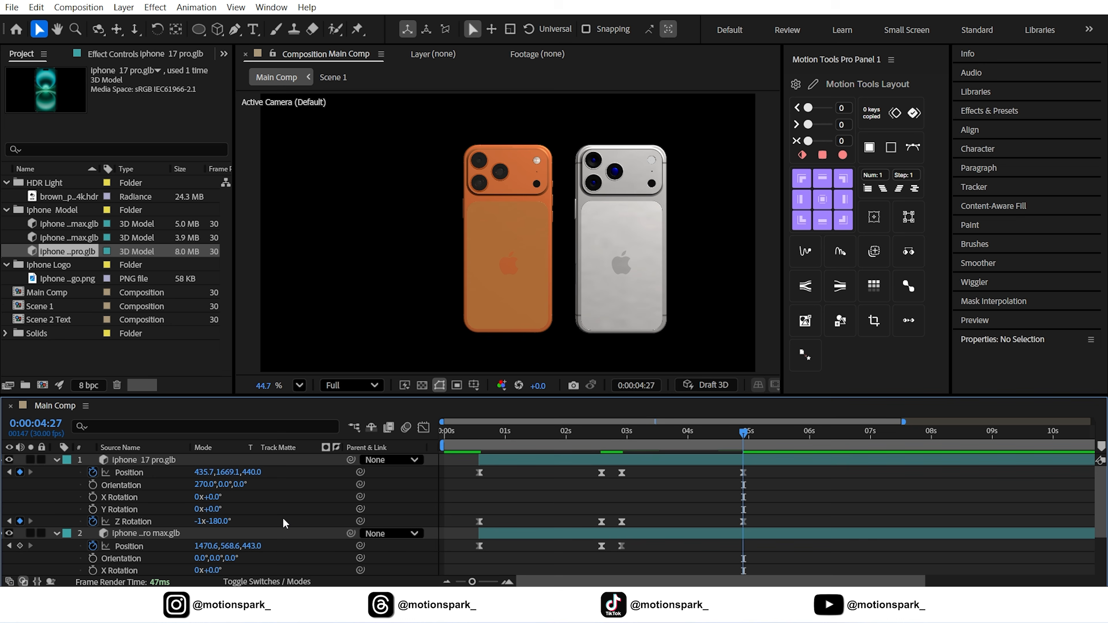
At 0:00:04:27, move the silver iPhone up out of frame to Y position -591.4 and set its Y Rotation to 0x+0.0°
{"action": "scroll", "coordinate": [281, 513], "scroll_direction": "down", "scroll_amount": 3}
{"action": "left_click_drag", "start_coordinate": [230, 484], "coordinate": [133, 496]}
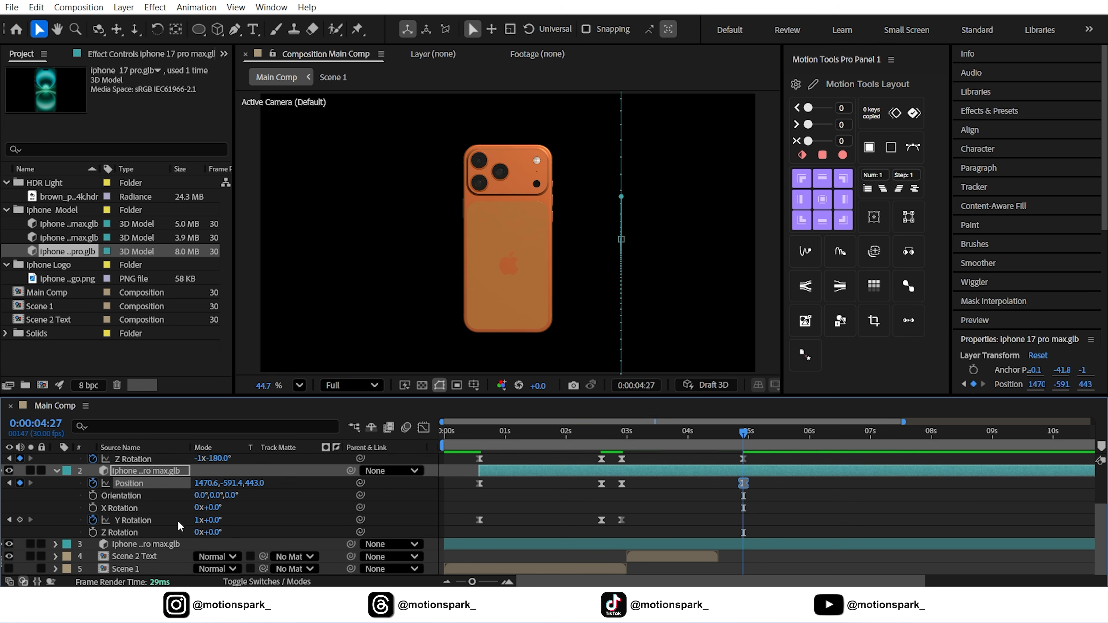
{"action": "left_click", "coordinate": [196, 520]}
{"action": "key", "text": "Return"}
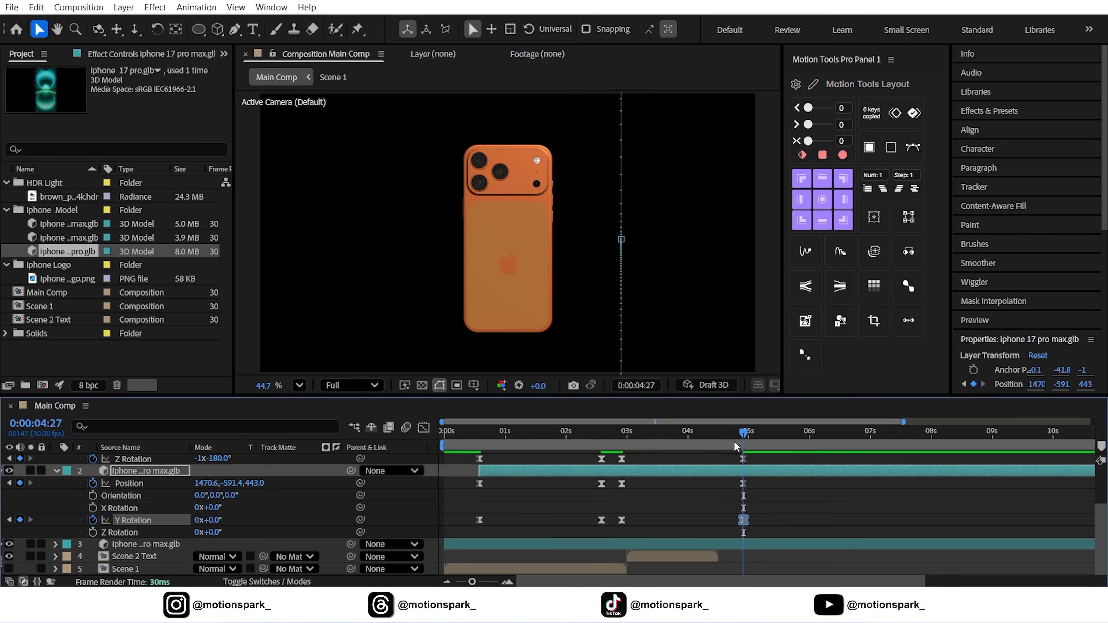
Apply Easy Ease to both side iPhones' exit keyframes and reshape their Position and rotation speed curves in the graph editor
{"action": "key", "text": "grave"}
{"action": "left_click_drag", "start_coordinate": [756, 111], "coordinate": [618, 248]}
{"action": "key", "text": "shift+F3"}
{"action": "left_click_drag", "start_coordinate": [760, 413], "coordinate": [725, 448]}
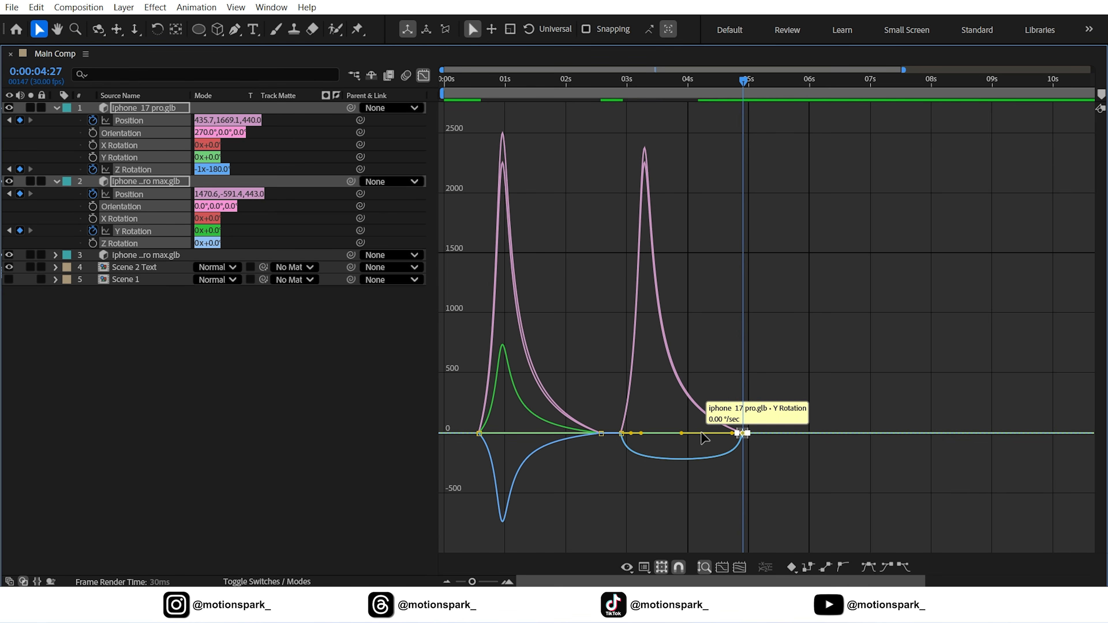
{"action": "left_click", "coordinate": [868, 566]}
{"action": "left_click", "coordinate": [703, 461]}
{"action": "left_click", "coordinate": [706, 456]}
{"action": "left_click", "coordinate": [868, 567]}
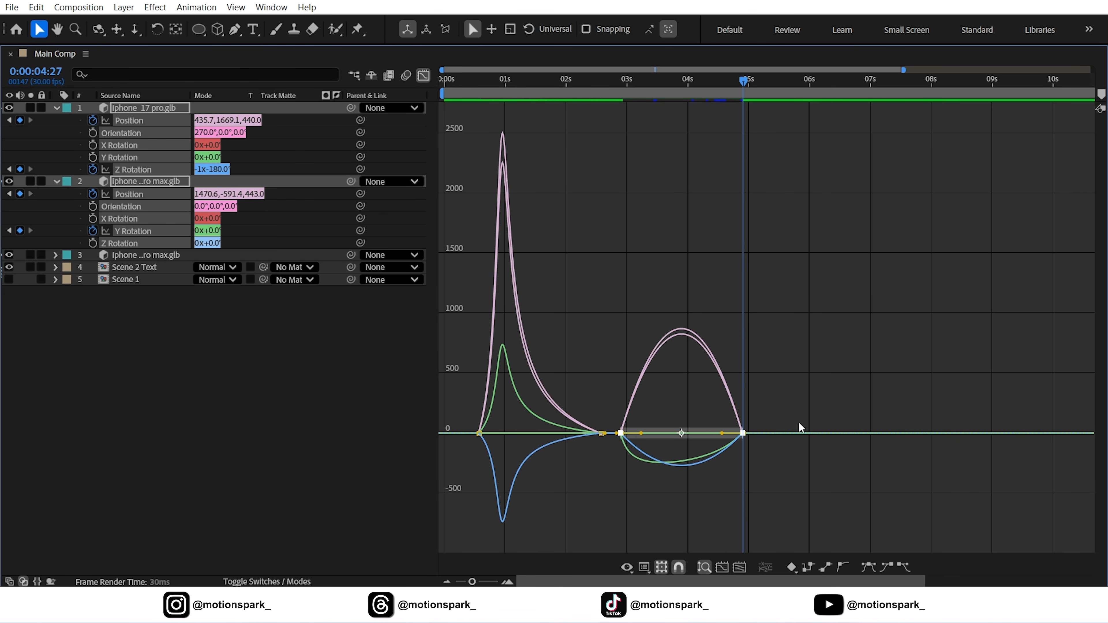
{"action": "left_click", "coordinate": [638, 457]}
{"action": "left_click", "coordinate": [868, 567]}
{"action": "left_click_drag", "start_coordinate": [778, 412], "coordinate": [598, 445]}
{"action": "left_click", "coordinate": [762, 417]}
{"action": "key", "text": "grave"}
{"action": "left_click", "coordinate": [423, 427]}
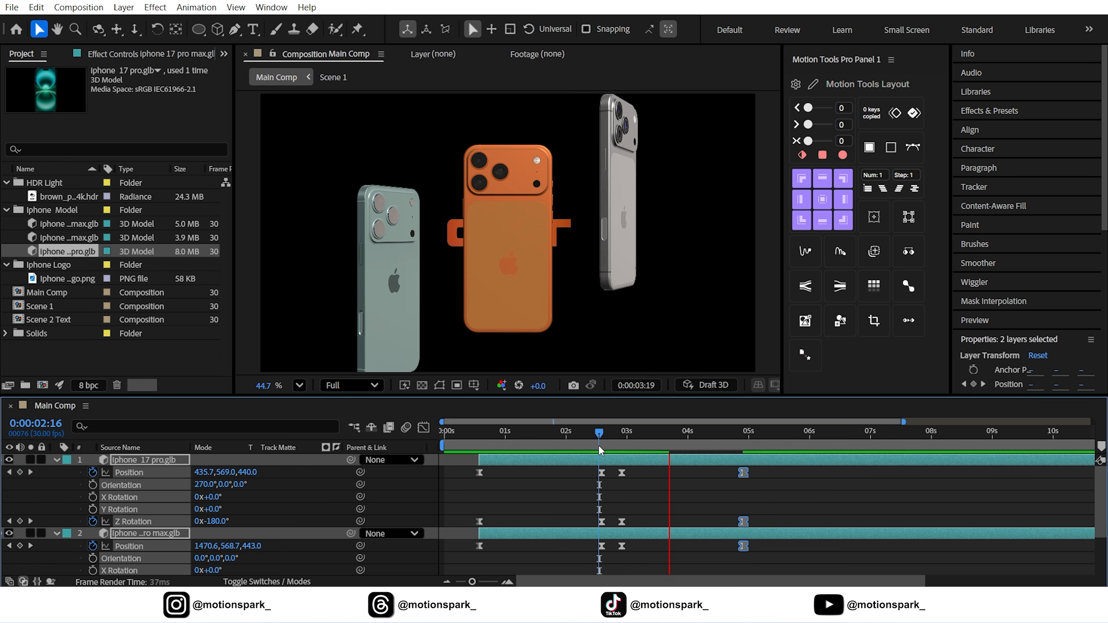
Preview the exit of the green and silver iPhones from about 0:00:02:17
{"action": "left_click", "coordinate": [604, 431]}
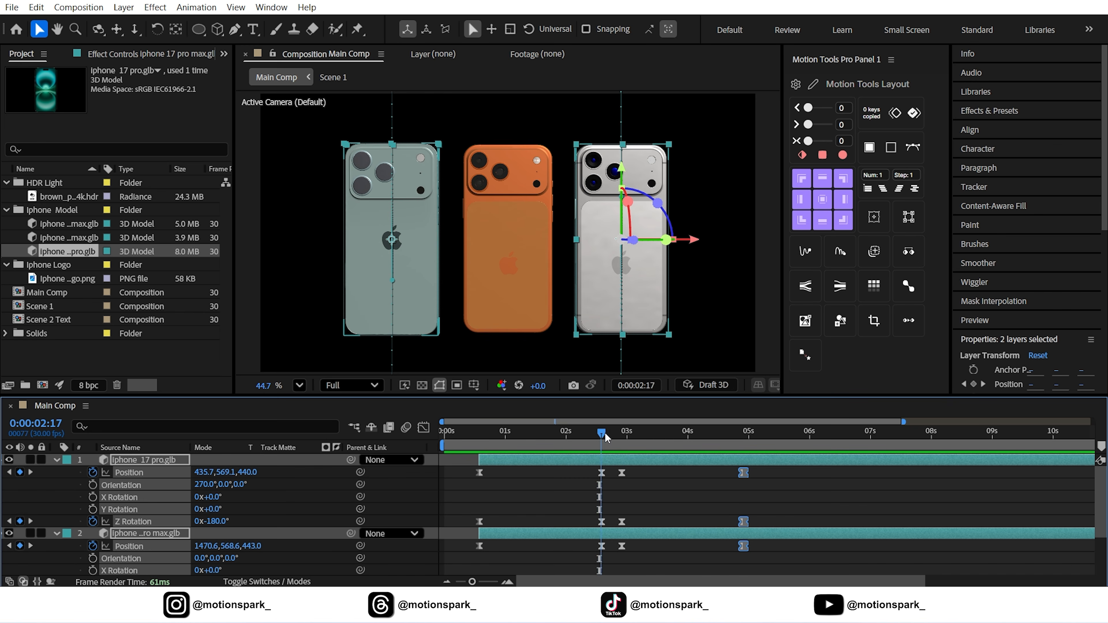
{"action": "key", "text": "space"}
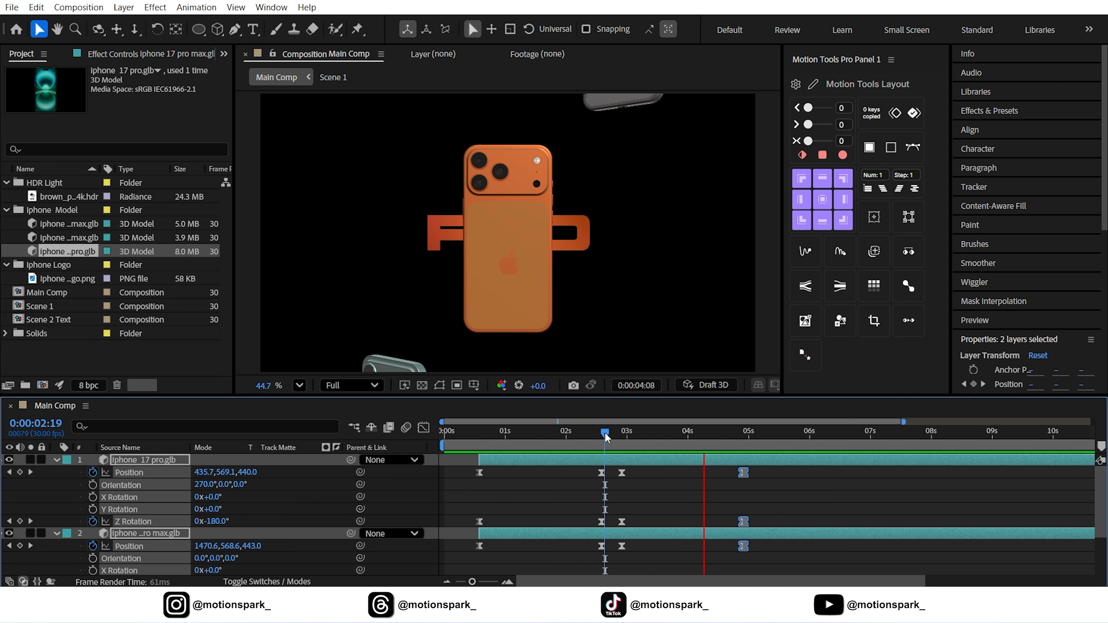
{"action": "left_click", "coordinate": [582, 432]}
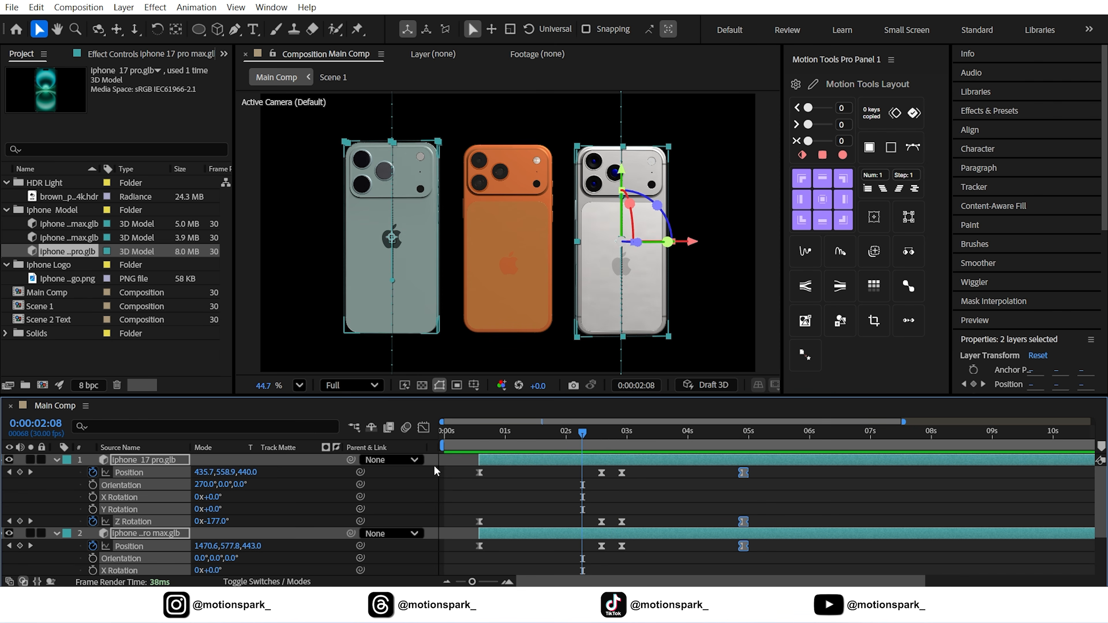
Collapse the side iPhone layers, hide Scene 2 Text, and add a Position keyframe on the orange iPhone at 0:00:03:20
{"action": "left_click", "coordinate": [58, 459]}
{"action": "left_click", "coordinate": [57, 472]}
{"action": "left_click", "coordinate": [155, 484]}
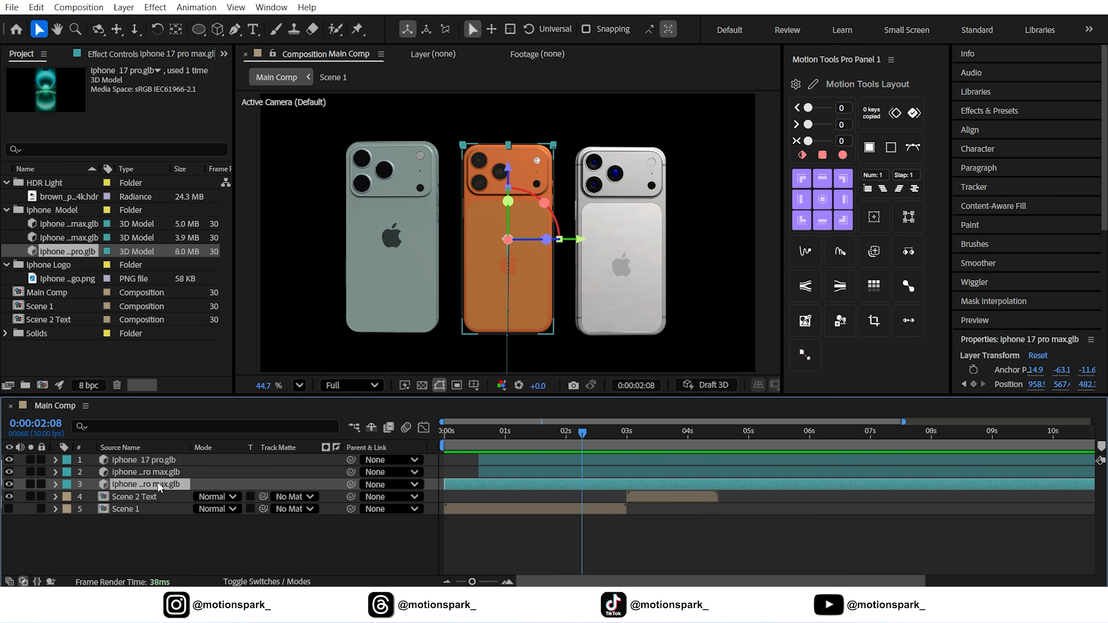
{"action": "left_click_drag", "start_coordinate": [574, 436], "coordinate": [670, 437]}
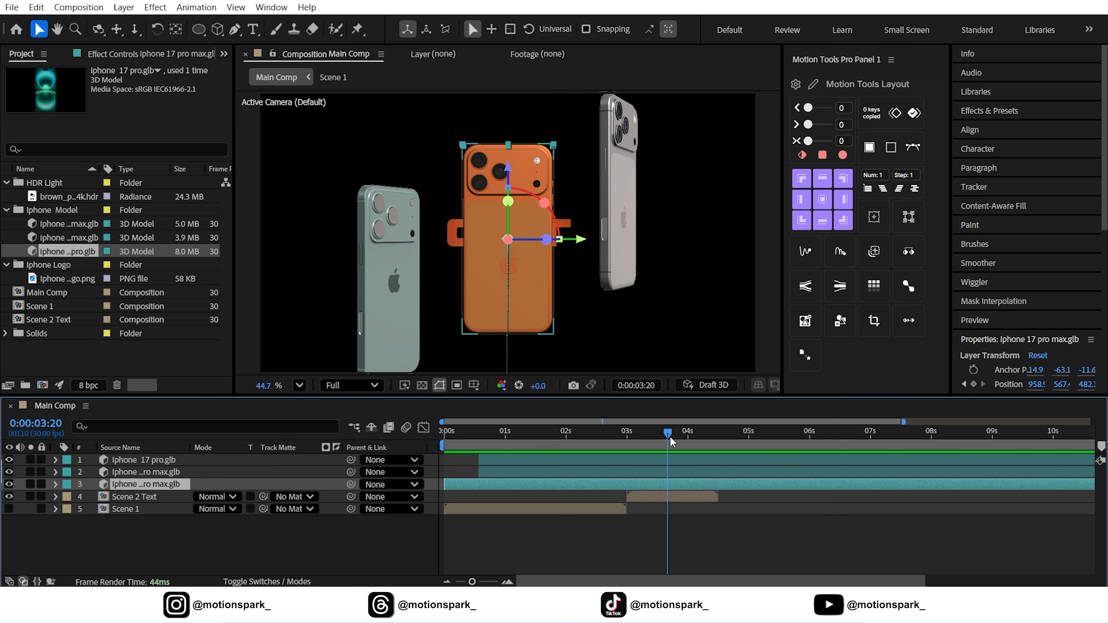
{"action": "left_click", "coordinate": [9, 497]}
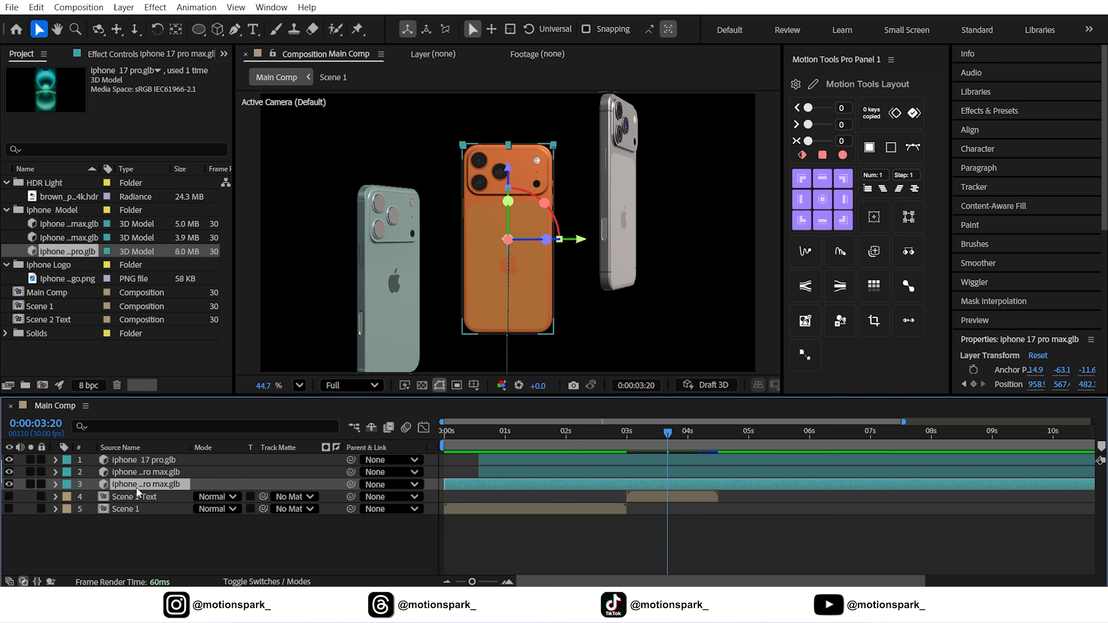
{"action": "key", "text": "p"}
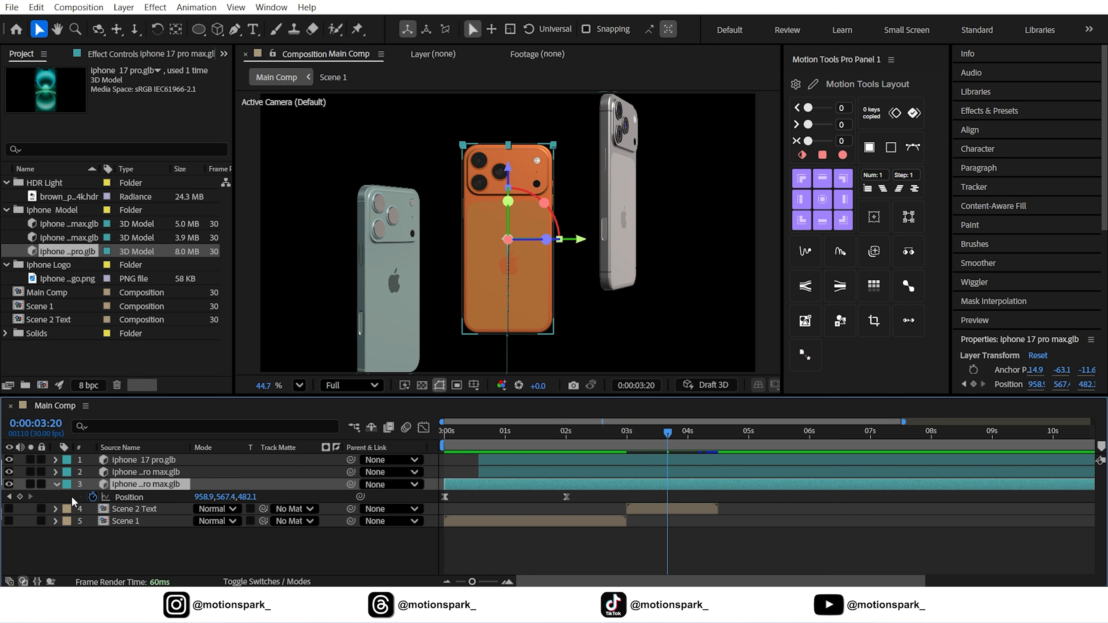
{"action": "left_click", "coordinate": [20, 496]}
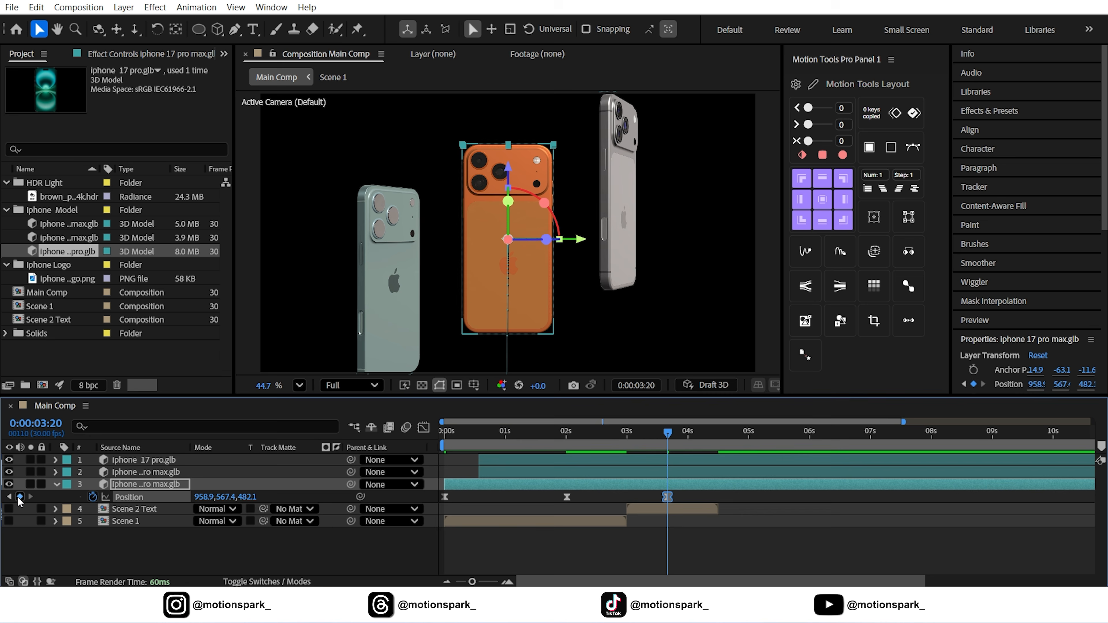
Add an orange iPhone Position keyframe at 0:00:05:20 and Z Rotation keyframes at 0:00:03:20 and 0:00:05:20
{"action": "key", "text": "space"}
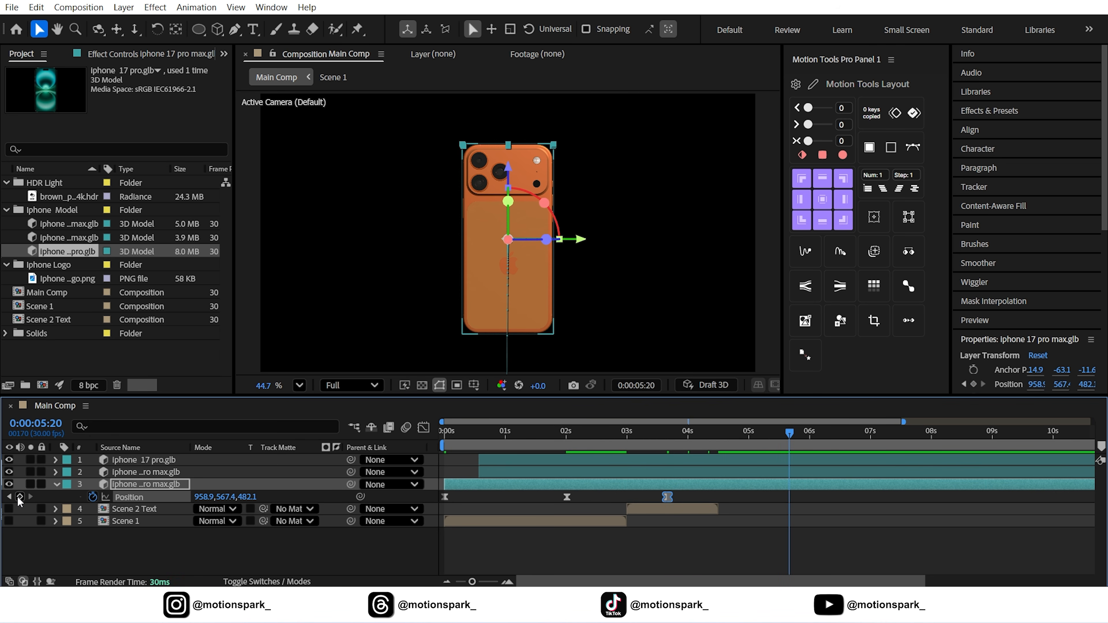
{"action": "key", "text": "shift+r"}
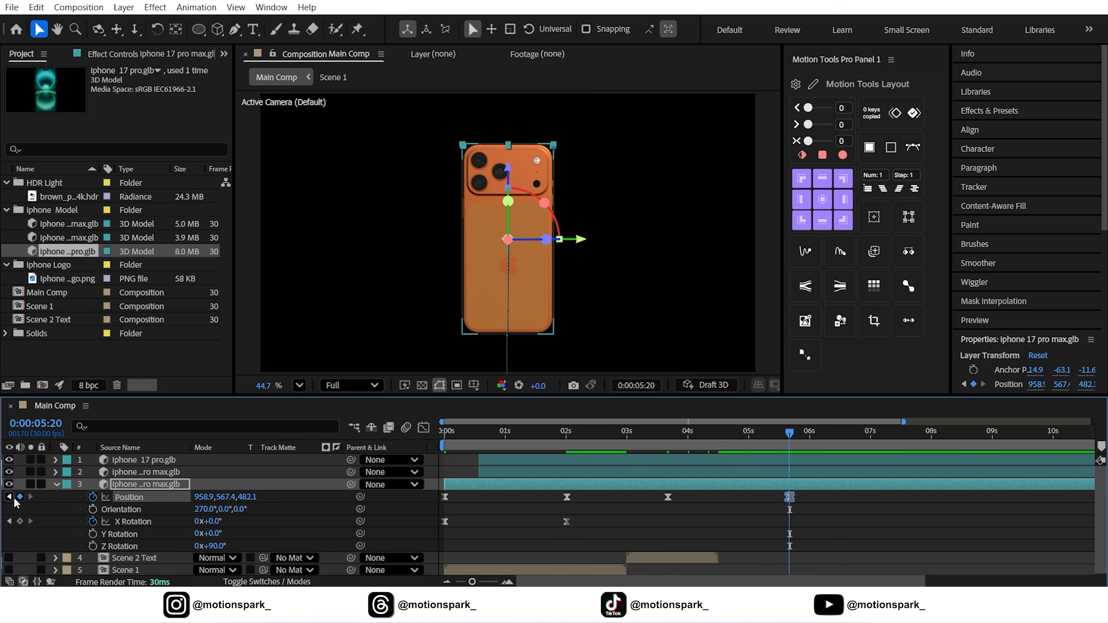
{"action": "left_click", "coordinate": [93, 546]}
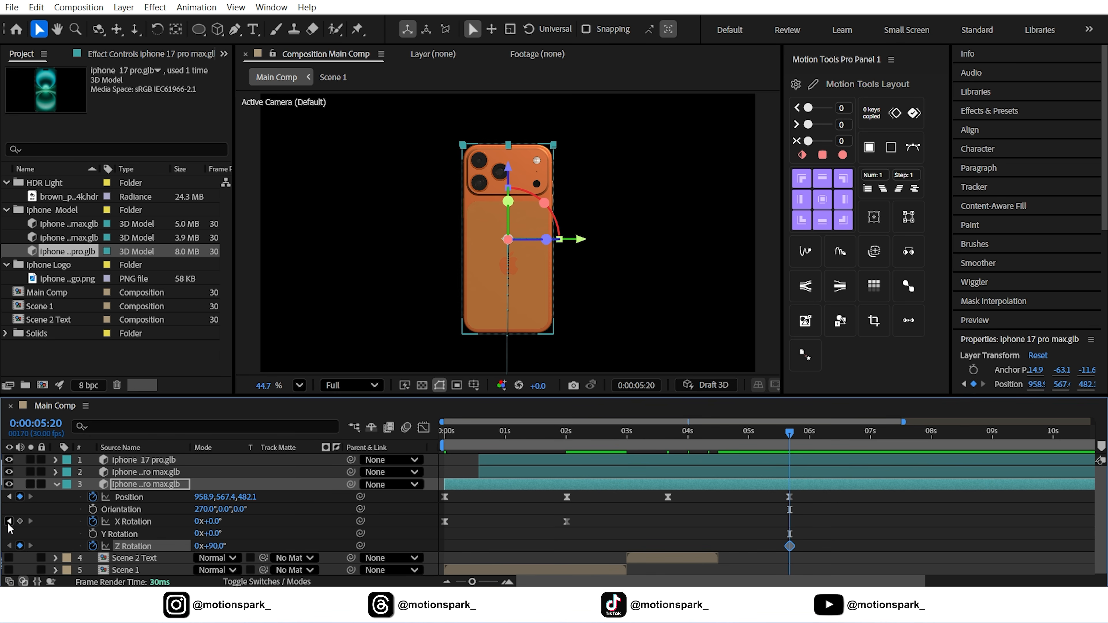
{"action": "left_click", "coordinate": [9, 497]}
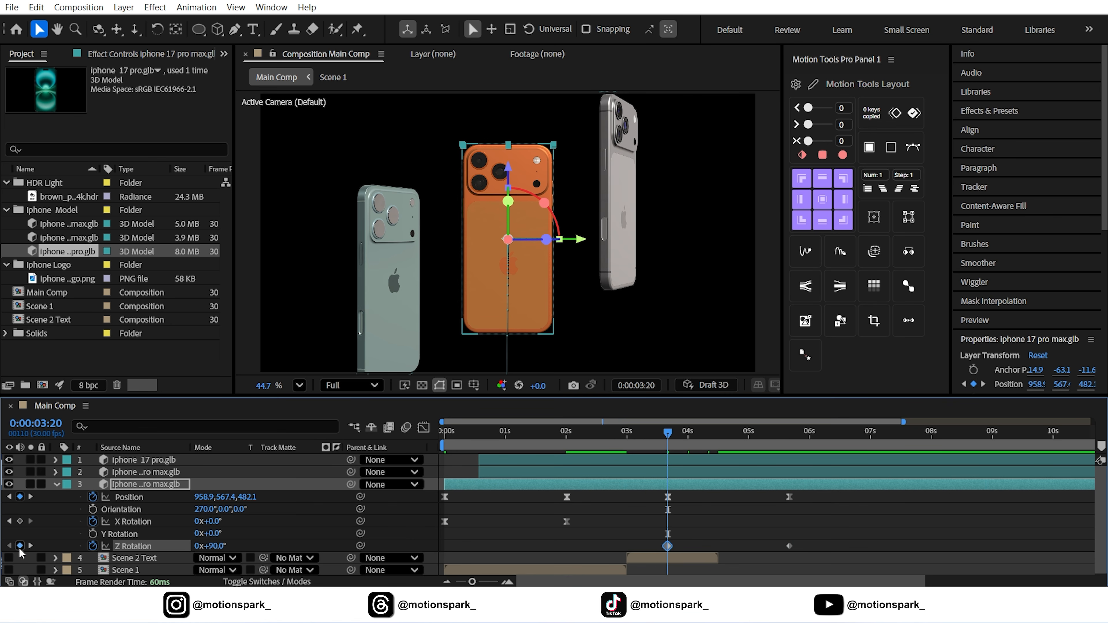
{"action": "left_click", "coordinate": [30, 546]}
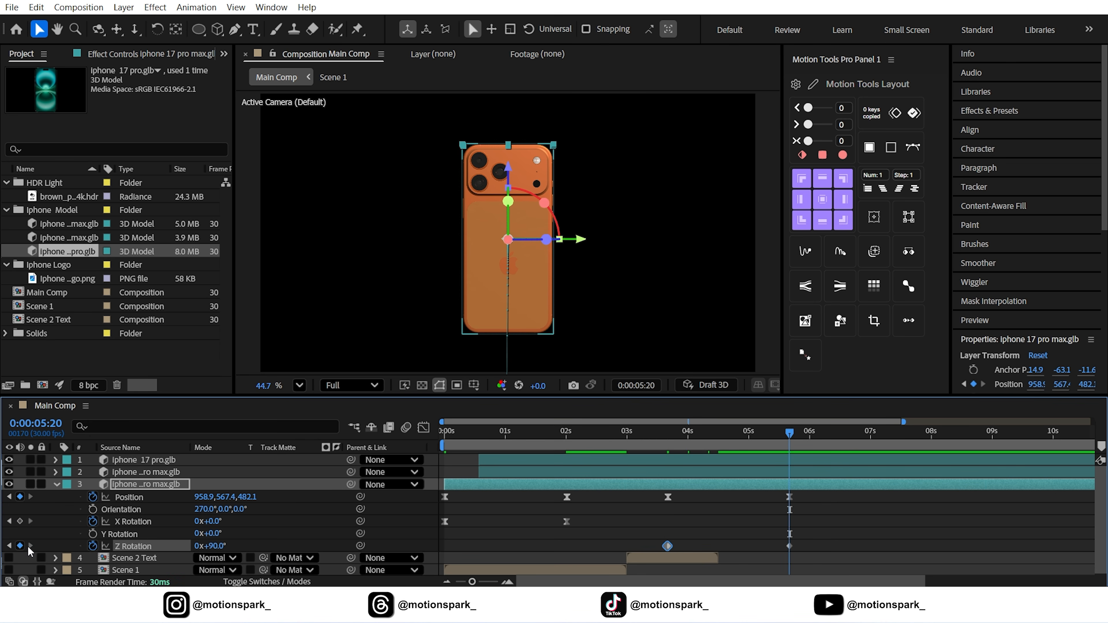
At 0:00:05:20, move the orange iPhone sideways out of frame to X position 2382.9 and set its Z Rotation to 1x+90.0°
{"action": "left_click_drag", "start_coordinate": [202, 498], "coordinate": [355, 504]}
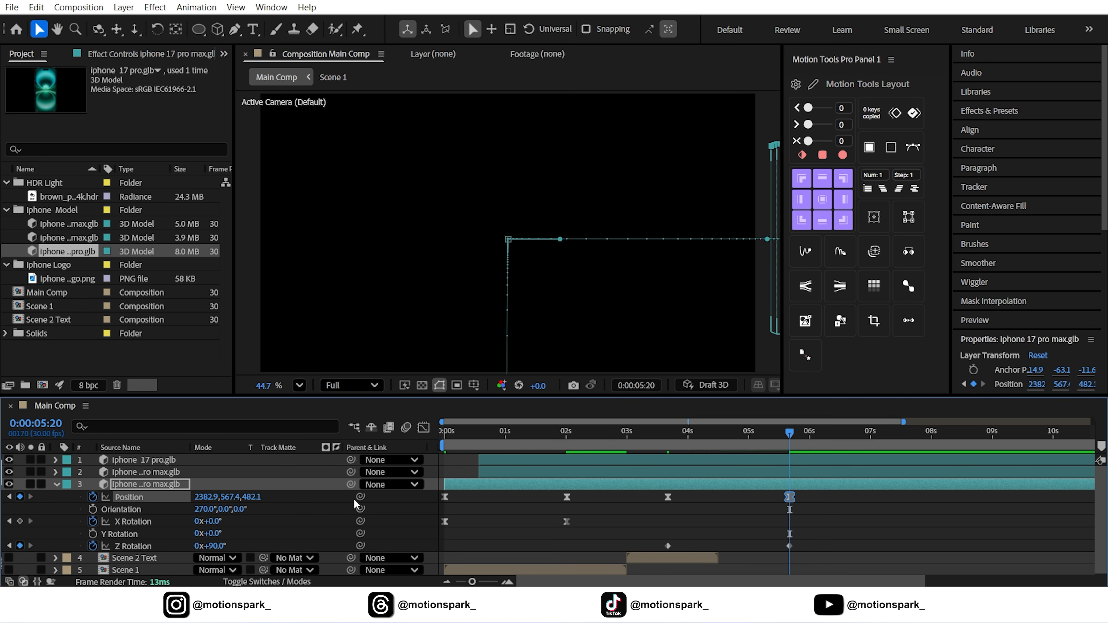
{"action": "left_click", "coordinate": [199, 546]}
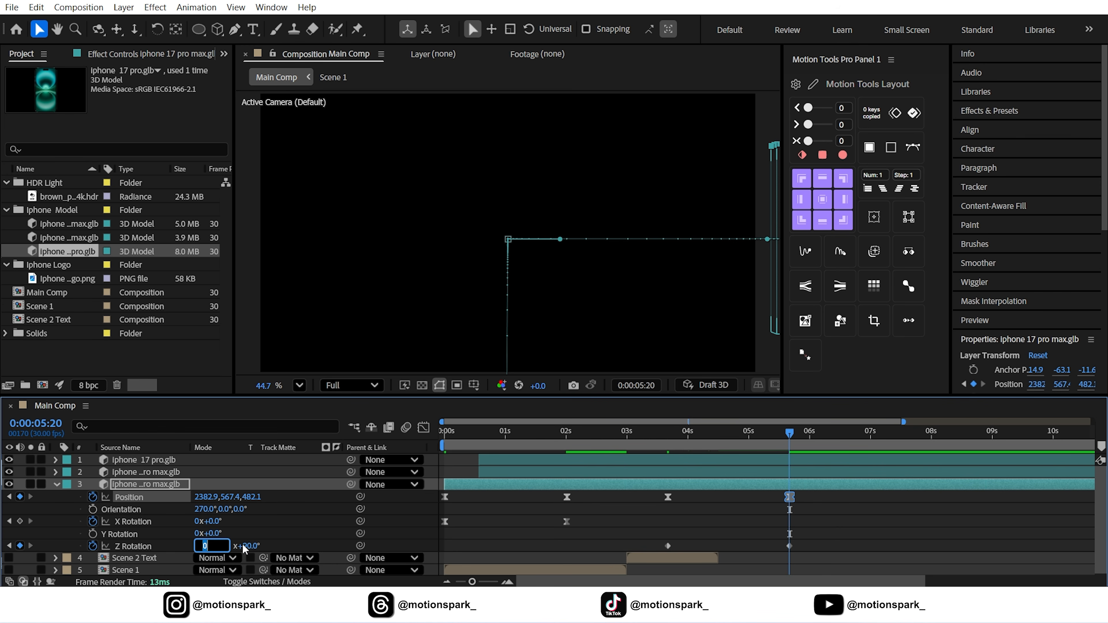
{"action": "type", "text": "1"}
{"action": "left_click", "coordinate": [295, 531]}
Apply Easy Ease to the orange iPhone's exit keyframes and reshape their Position and Z Rotation speed curves in the graph editor
{"action": "left_click_drag", "start_coordinate": [810, 539], "coordinate": [644, 552]}
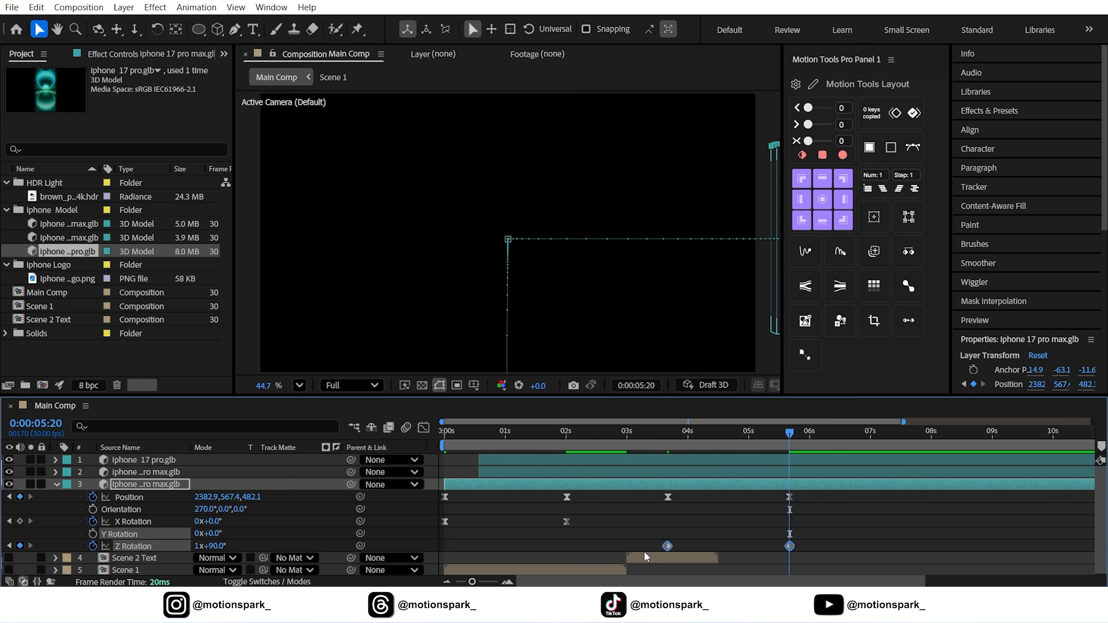
{"action": "key", "text": "F9"}
{"action": "left_click_drag", "start_coordinate": [810, 493], "coordinate": [656, 561]}
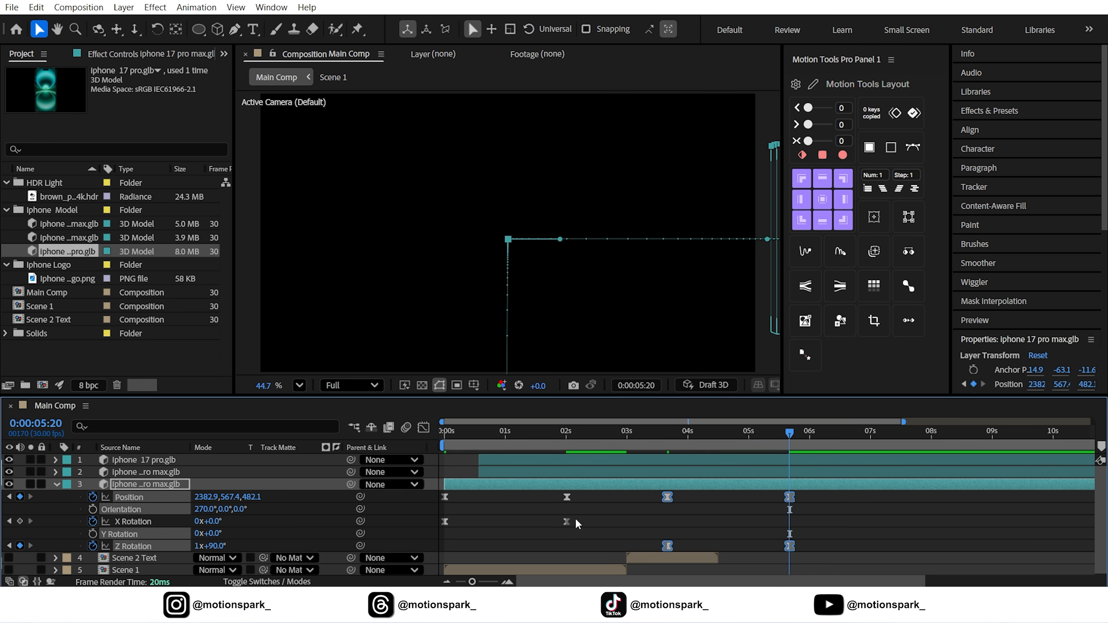
{"action": "left_click", "coordinate": [423, 428]}
{"action": "left_click_drag", "start_coordinate": [838, 507], "coordinate": [659, 554]}
{"action": "key", "text": "F9"}
{"action": "left_click_drag", "start_coordinate": [836, 512], "coordinate": [772, 545]}
{"action": "left_click_drag", "start_coordinate": [768, 544], "coordinate": [726, 543]}
{"action": "left_click_drag", "start_coordinate": [633, 438], "coordinate": [661, 439]}
{"action": "key", "text": "shift+F3"}
Shift the orange iPhone's Position and Z Rotation exit keyframes in time, previewing each change, to start at about 0:00:03:21
{"action": "left_click_drag", "start_coordinate": [808, 492], "coordinate": [644, 553]}
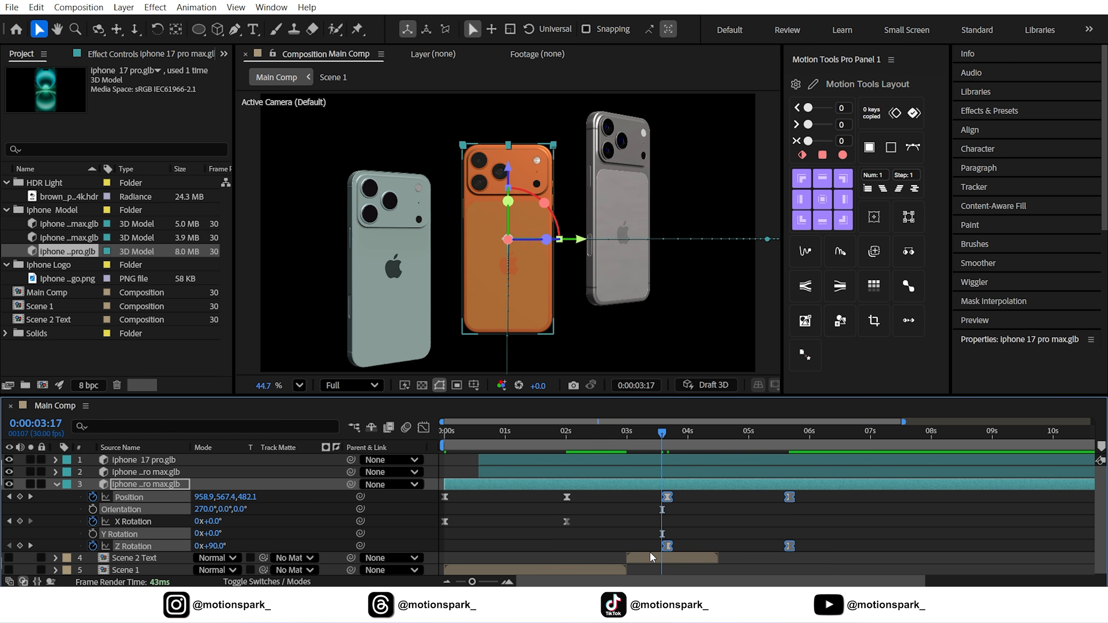
{"action": "left_click_drag", "start_coordinate": [668, 498], "coordinate": [655, 498]}
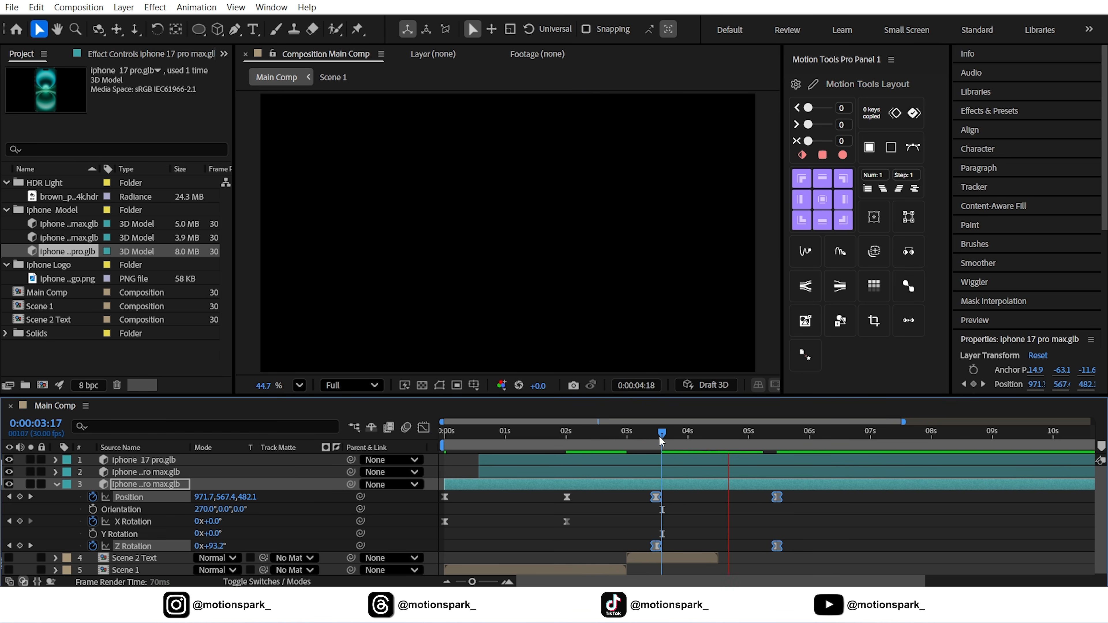
{"action": "left_click_drag", "start_coordinate": [659, 435], "coordinate": [676, 435]}
{"action": "left_click_drag", "start_coordinate": [654, 497], "coordinate": [661, 497]}
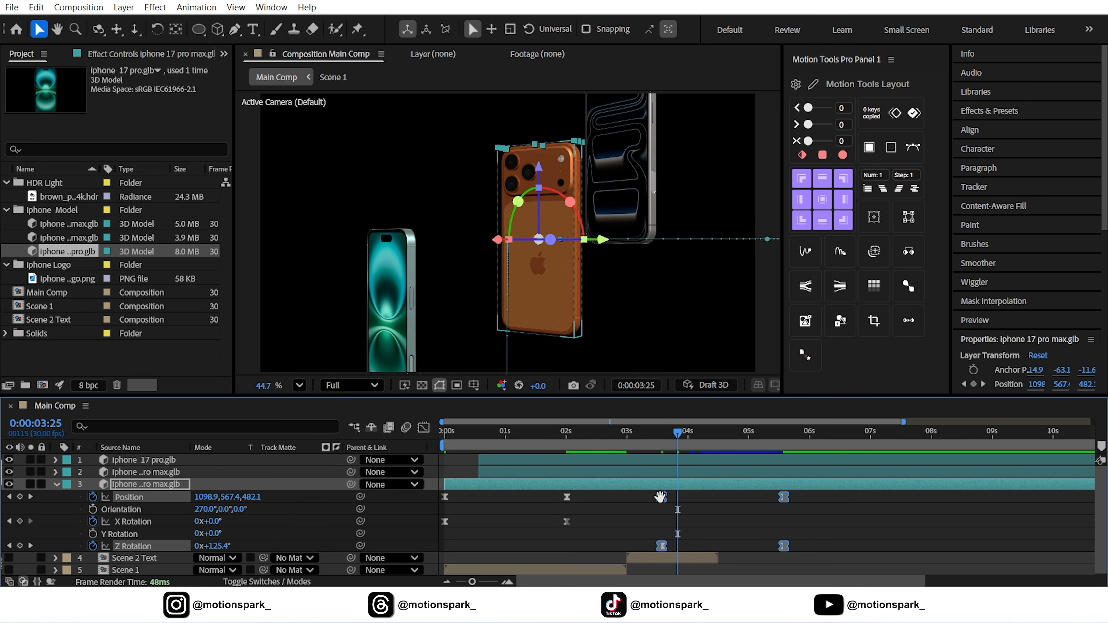
{"action": "left_click_drag", "start_coordinate": [673, 435], "coordinate": [686, 435]}
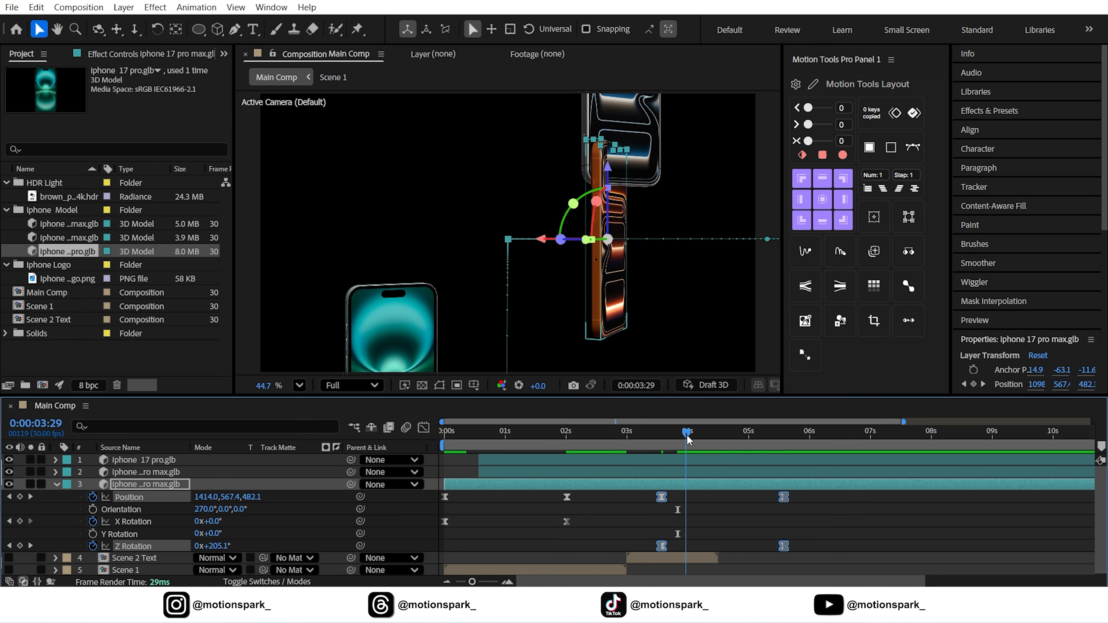
{"action": "left_click_drag", "start_coordinate": [661, 498], "coordinate": [669, 499]}
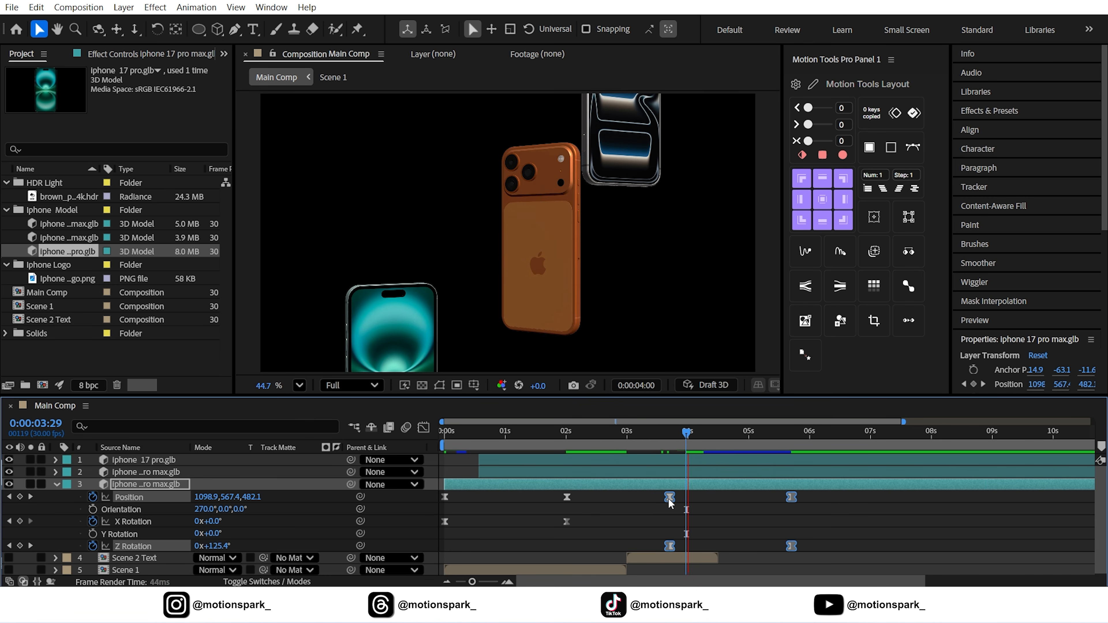
Return to 0:00:02:13, collapse the orange iPhone layer and clear the selection
{"action": "left_click_drag", "start_coordinate": [680, 454], "coordinate": [530, 470]}
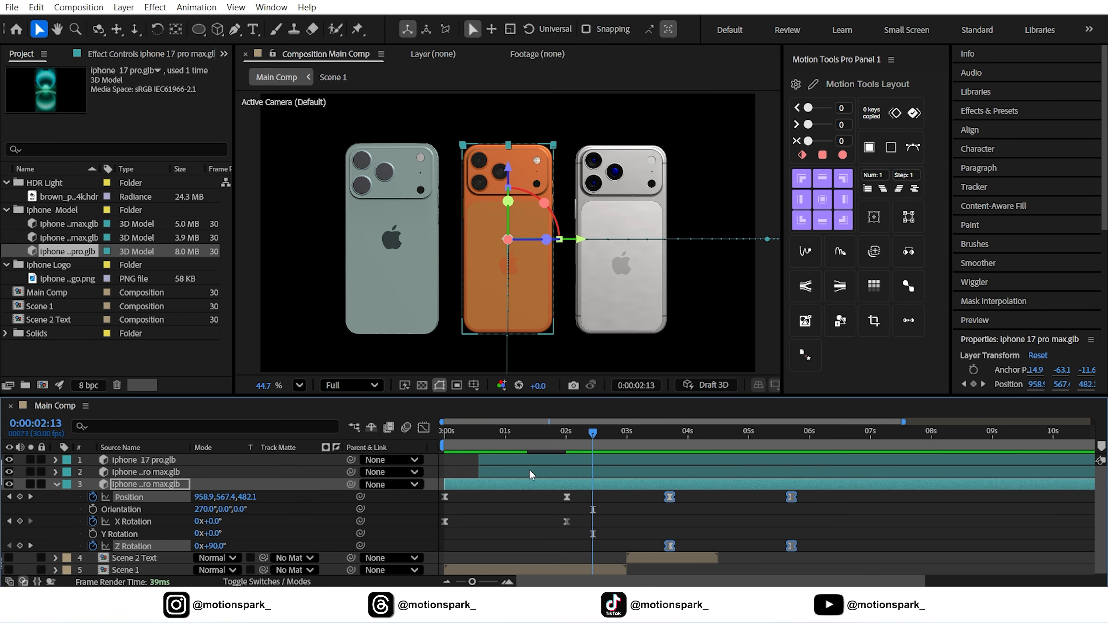
{"action": "left_click", "coordinate": [56, 484]}
{"action": "left_click", "coordinate": [180, 536]}
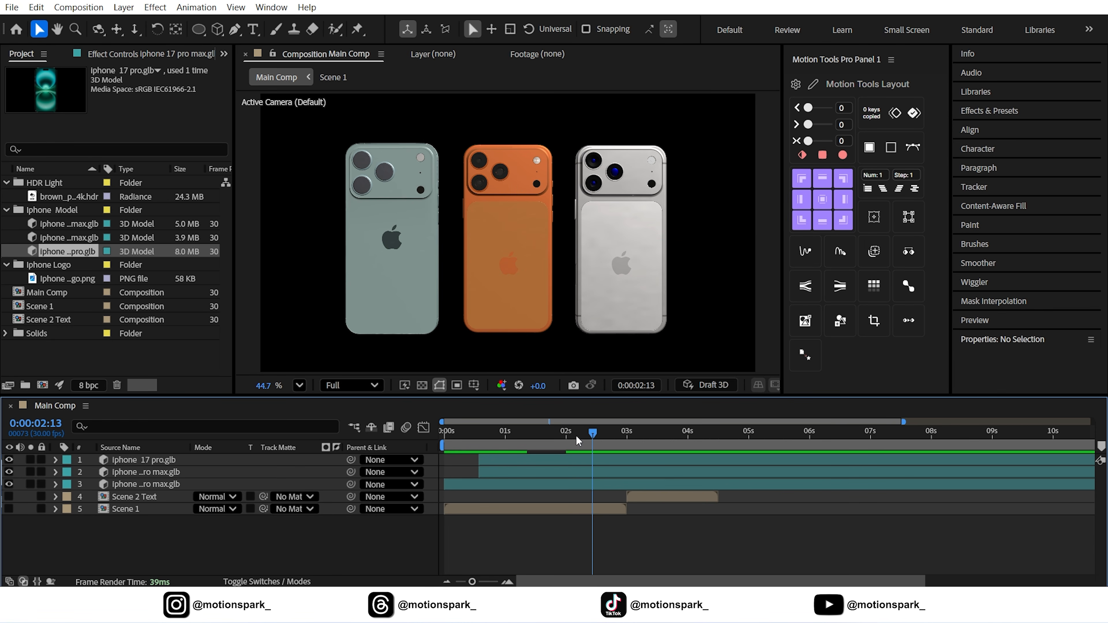
At 0:00:02:13, add the two-line text "iPhone 17 Pro Max" / "256 GB" above the orange iPhone
{"action": "mouse_move", "coordinate": [576, 435]}
{"action": "left_mouse_down"}
{"action": "mouse_move", "coordinate": [549, 435]}
{"action": "mouse_move", "coordinate": [593, 436]}
{"action": "left_mouse_up"}
{"action": "left_click", "coordinate": [253, 30]}
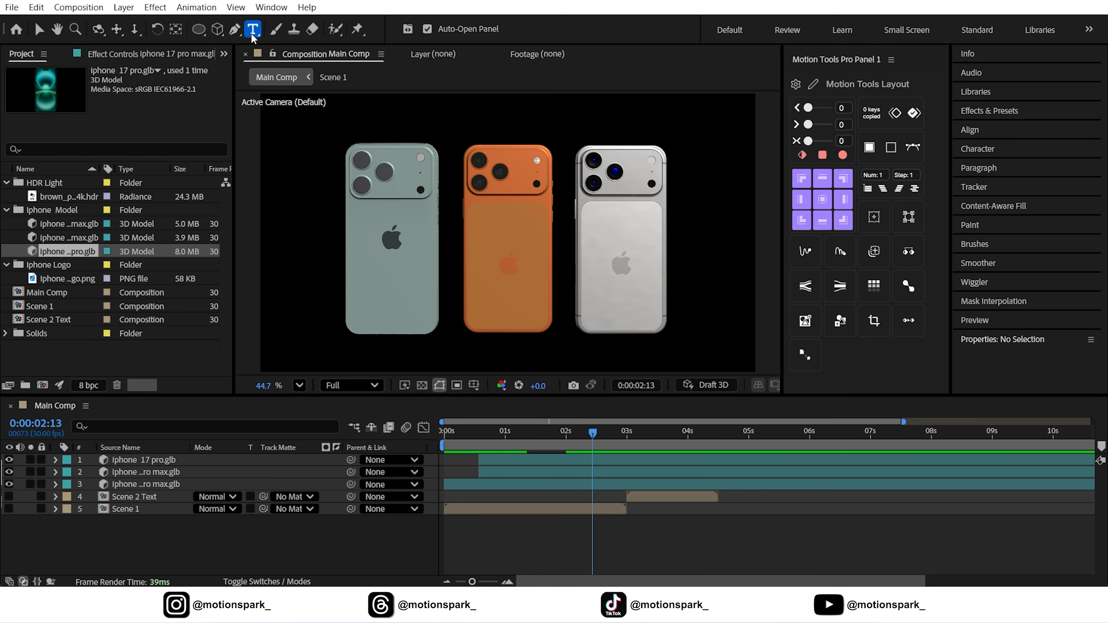
{"action": "left_click", "coordinate": [496, 122]}
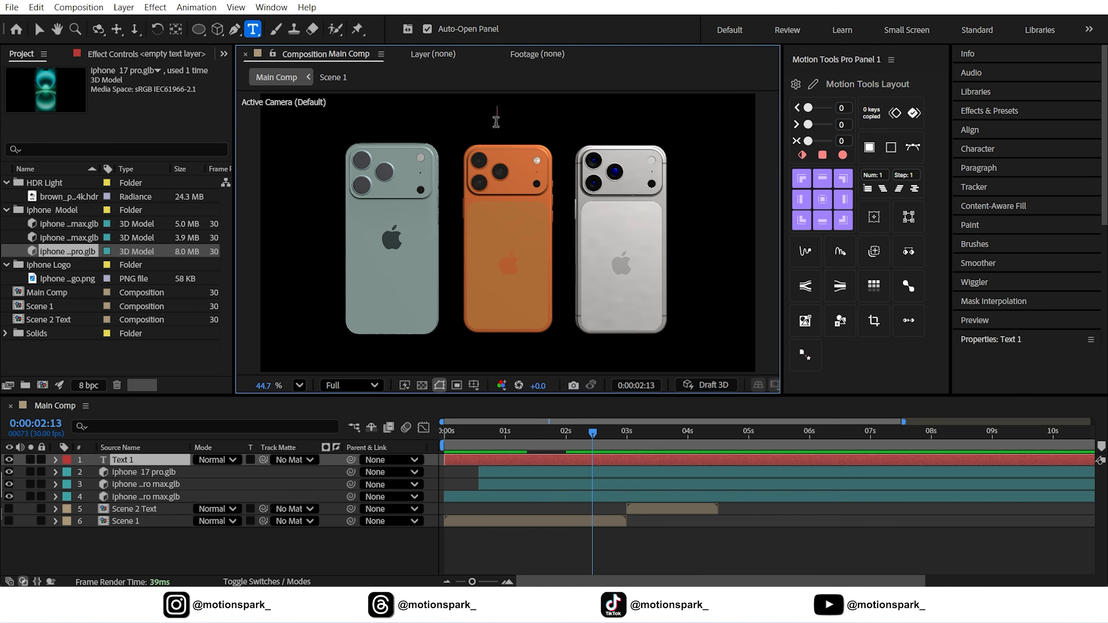
{"action": "type", "text": "iPhone"}
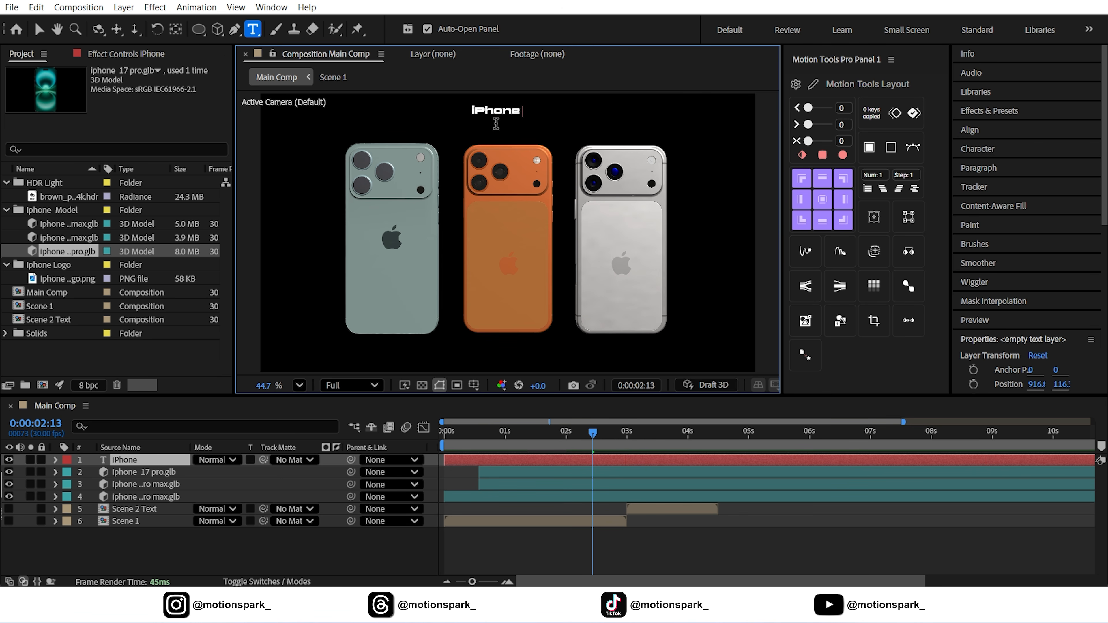
{"action": "type", "text": " 17 Pro Max "}
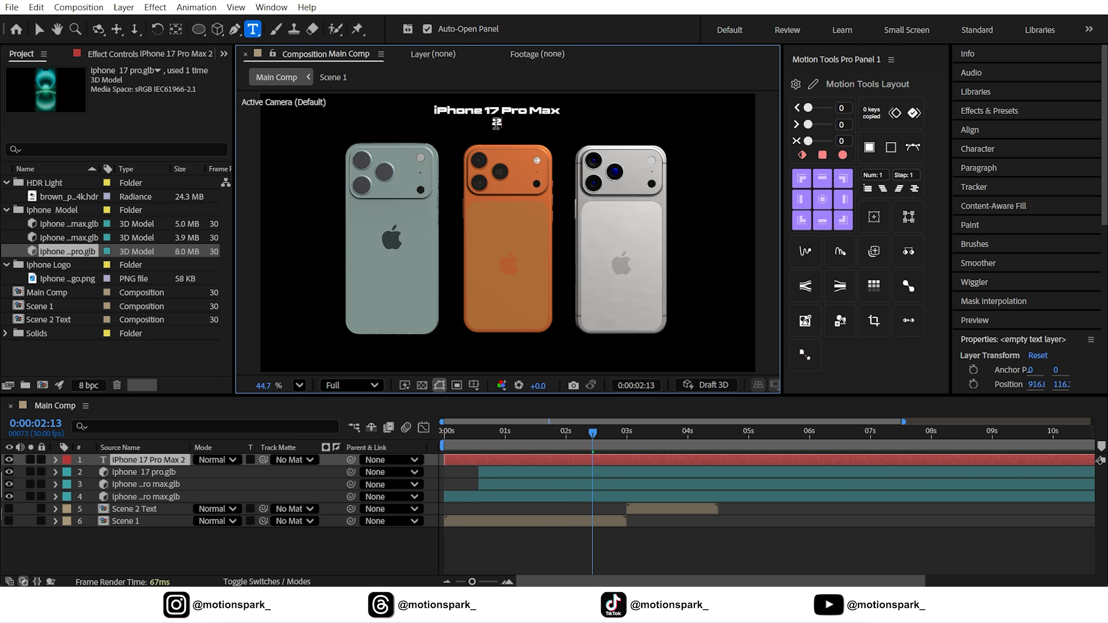
{"action": "type", "text": "256 GB"}
{"action": "key", "text": "Escape"}
{"action": "key", "text": "v"}
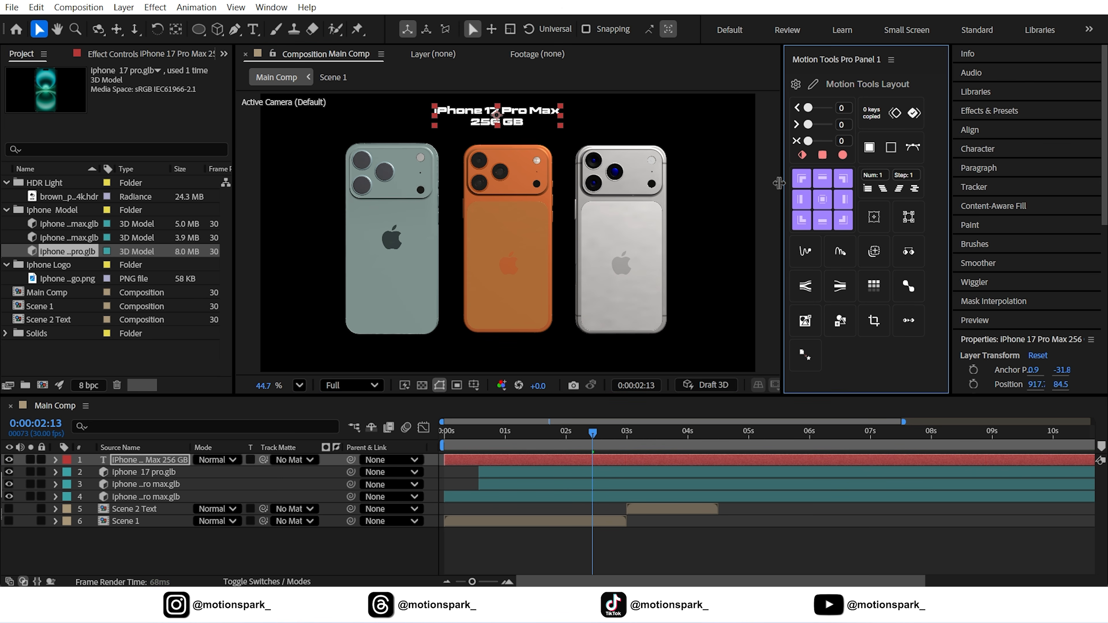
Change the font of the whole "iPhone 17 Pro Max 256 GB" text to Montserrat Bold
{"action": "scroll", "coordinate": [502, 157], "scroll_direction": "up", "scroll_amount": 3}
{"action": "double_click", "coordinate": [503, 158]}
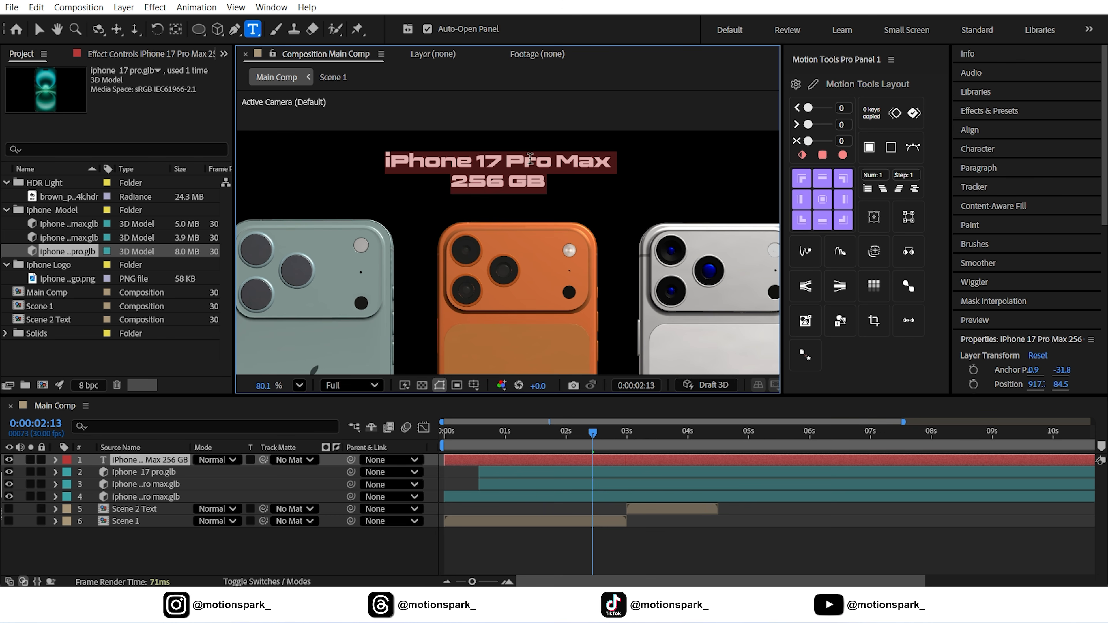
{"action": "left_click", "coordinate": [976, 149]}
{"action": "left_click", "coordinate": [988, 168]}
{"action": "type", "text": "monts"}
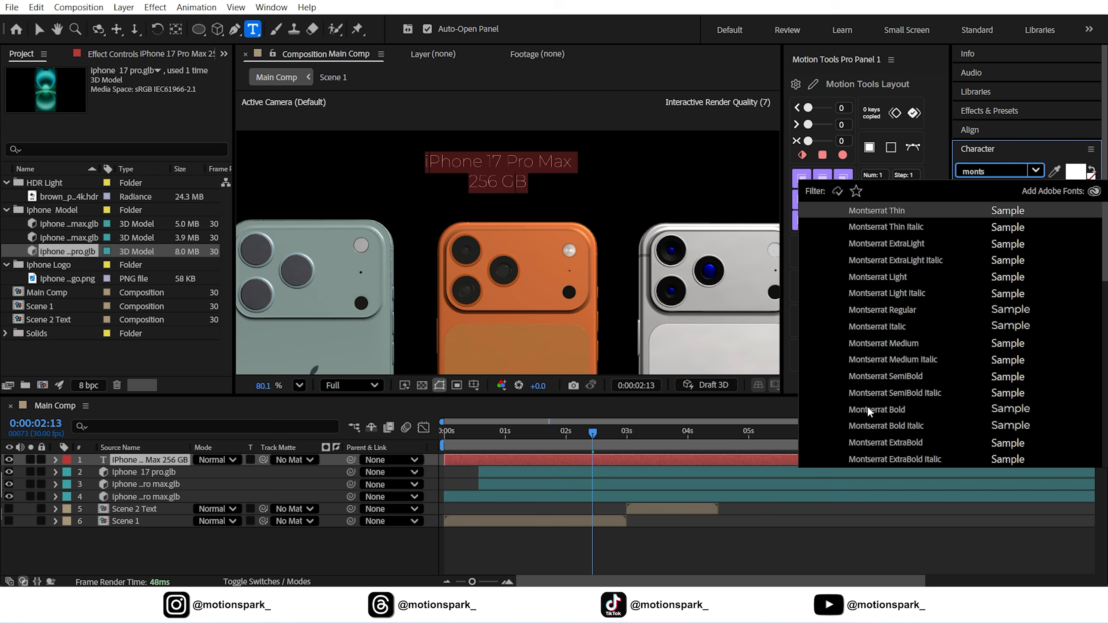
{"action": "left_click", "coordinate": [878, 411]}
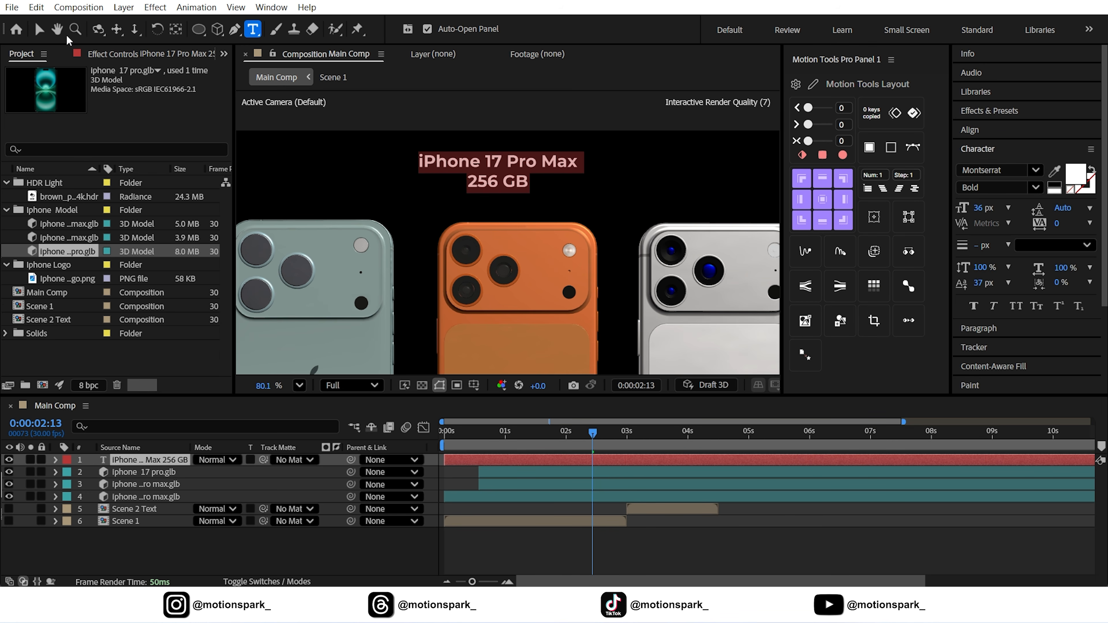
{"action": "left_click", "coordinate": [39, 29]}
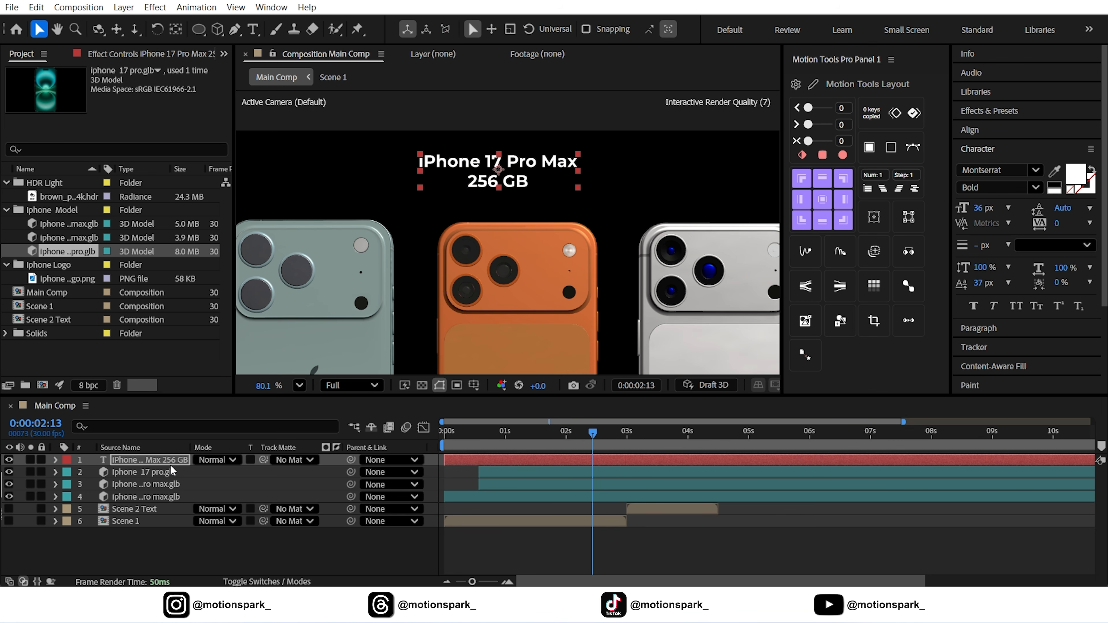
Set the Scale of the iPhone 17 Pro Max 256 GB text layer to 80% and collapse the layer
{"action": "left_click", "coordinate": [158, 464]}
{"action": "key", "text": "s"}
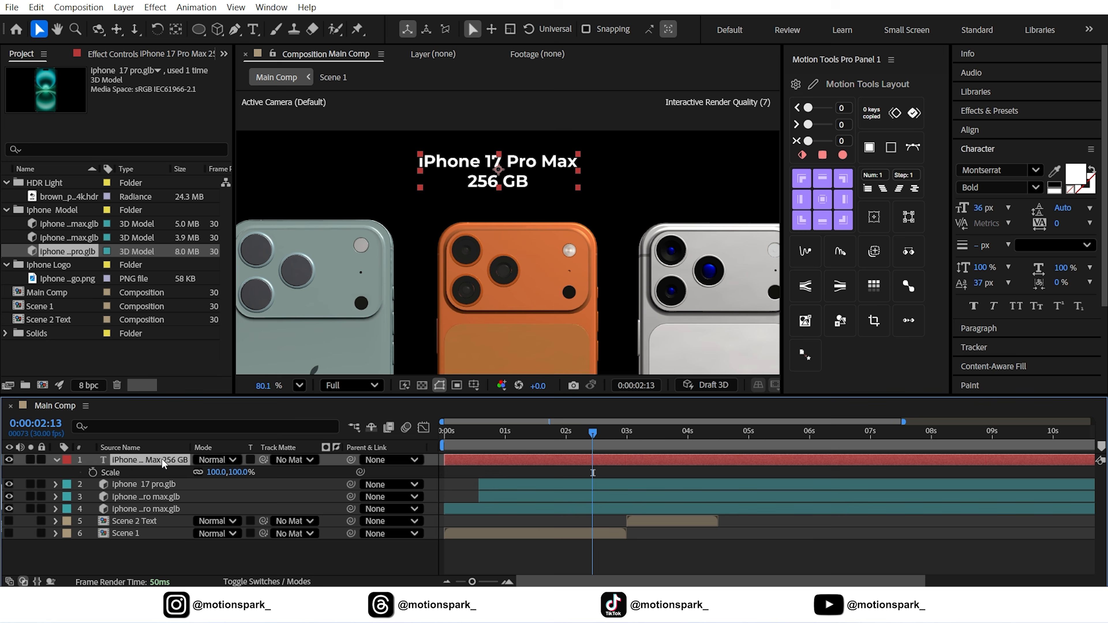
{"action": "left_click", "coordinate": [216, 472]}
{"action": "type", "text": "80"}
{"action": "key", "text": "Return"}
{"action": "left_click", "coordinate": [56, 459]}
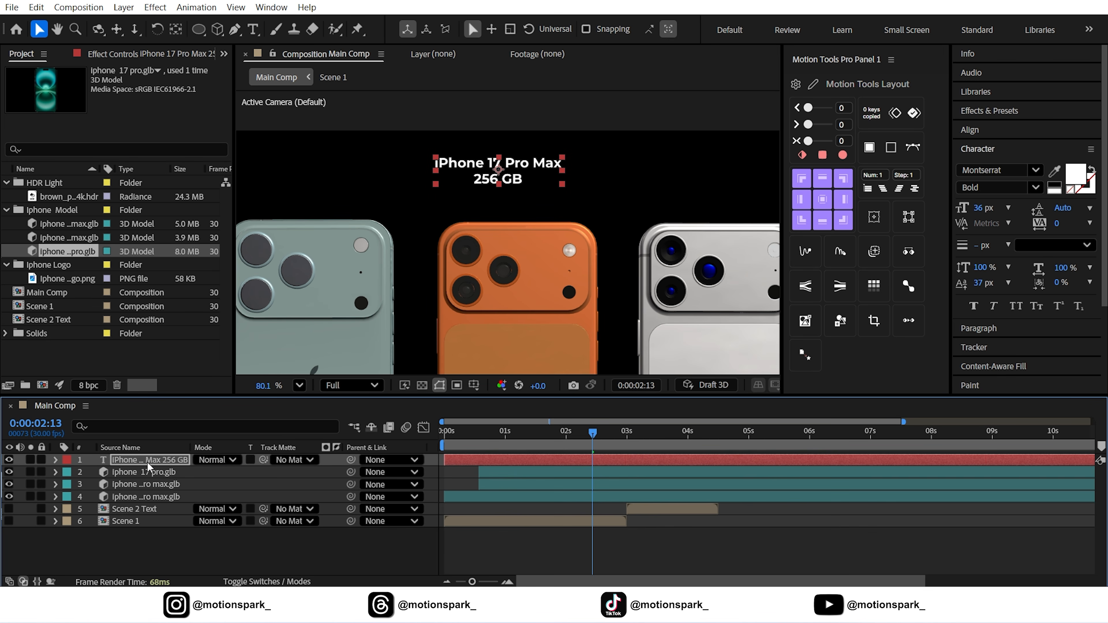
Move the text above the silver iPhone and make its layer start at 0:00:01:29
{"action": "left_click_drag", "start_coordinate": [518, 180], "coordinate": [625, 212]}
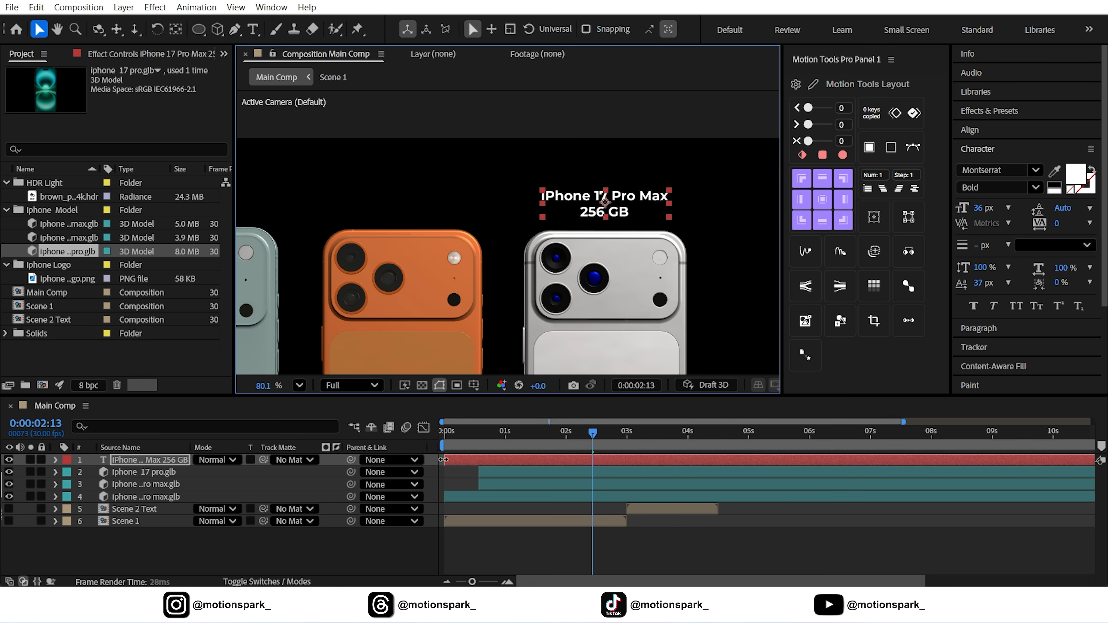
{"action": "left_click", "coordinate": [455, 472]}
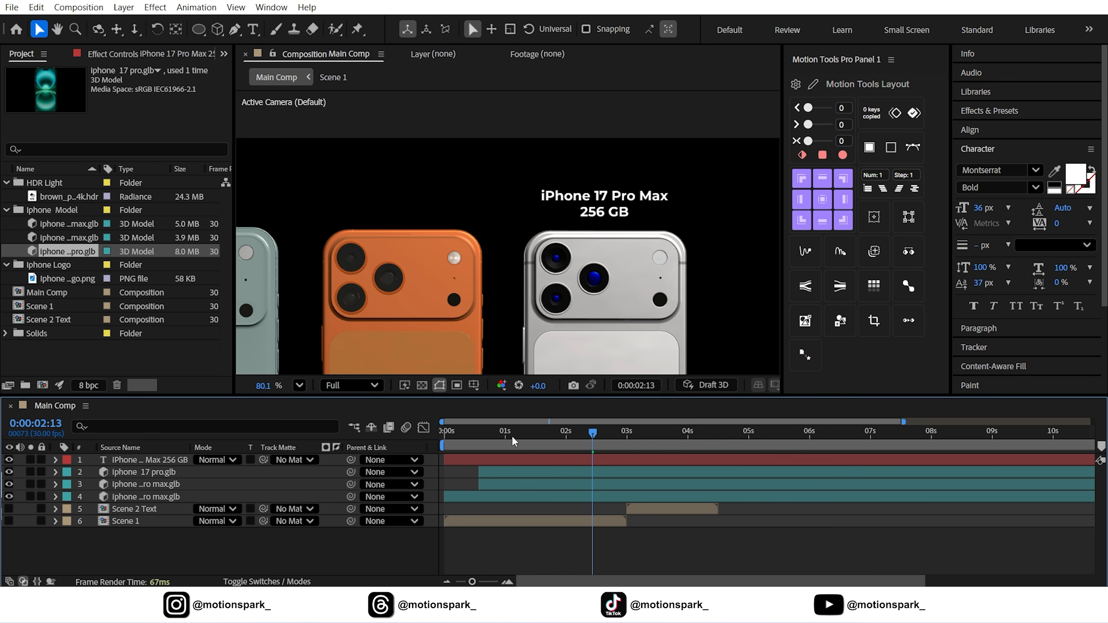
{"action": "left_click_drag", "start_coordinate": [588, 437], "coordinate": [615, 456]}
{"action": "left_click", "coordinate": [564, 460]}
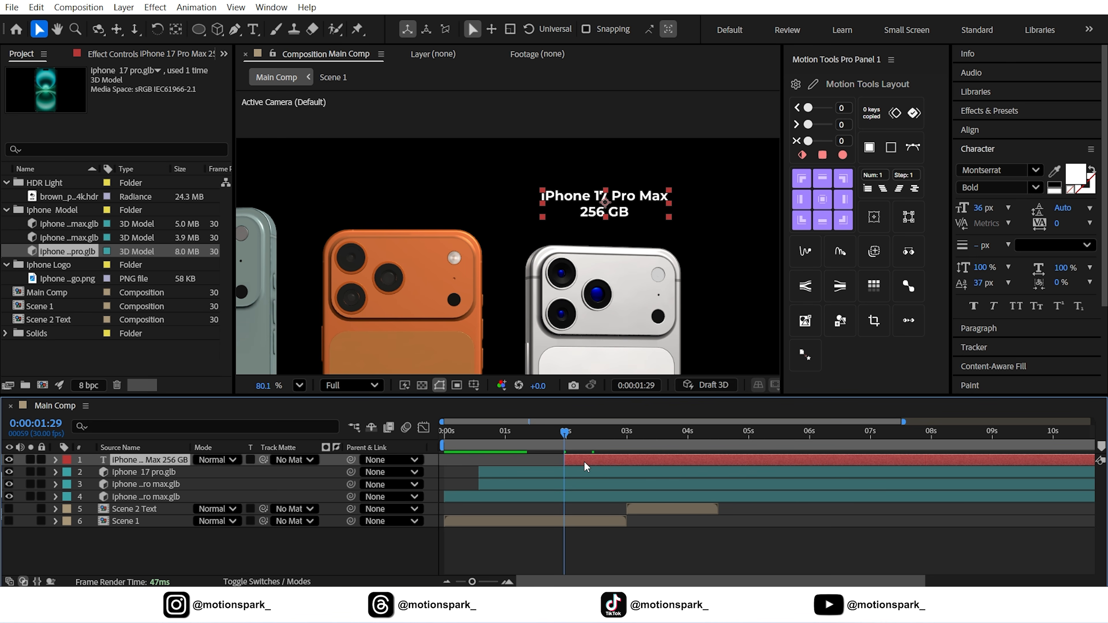
Apply the Animation Composer text preset Ease Fade Together 3 to the text layer as its In transition
{"action": "left_click", "coordinate": [275, 8]}
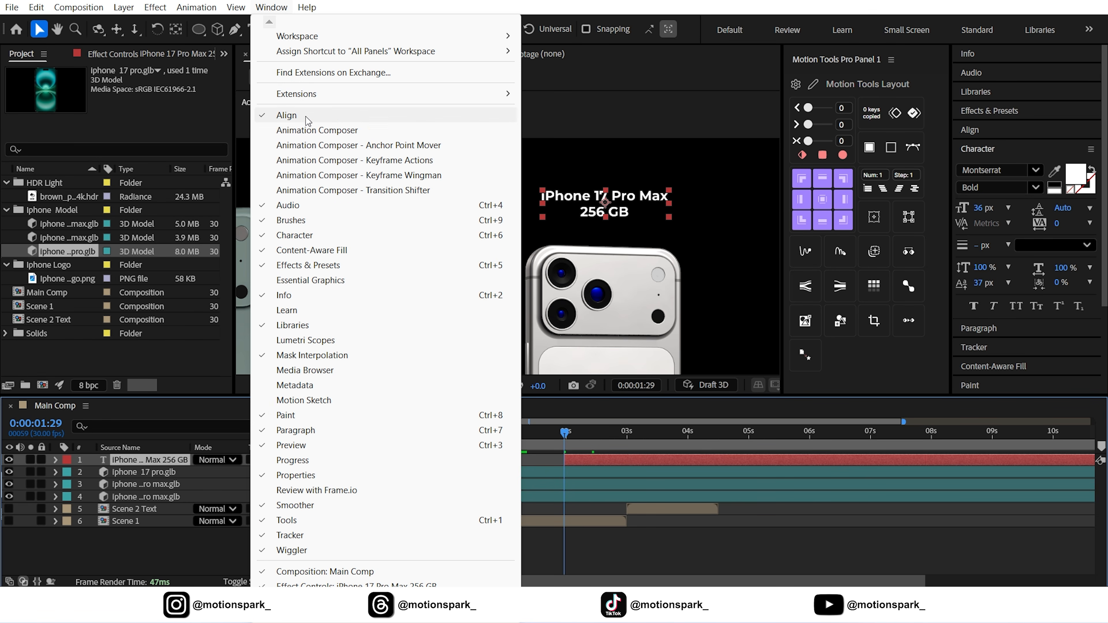
{"action": "left_click", "coordinate": [306, 131]}
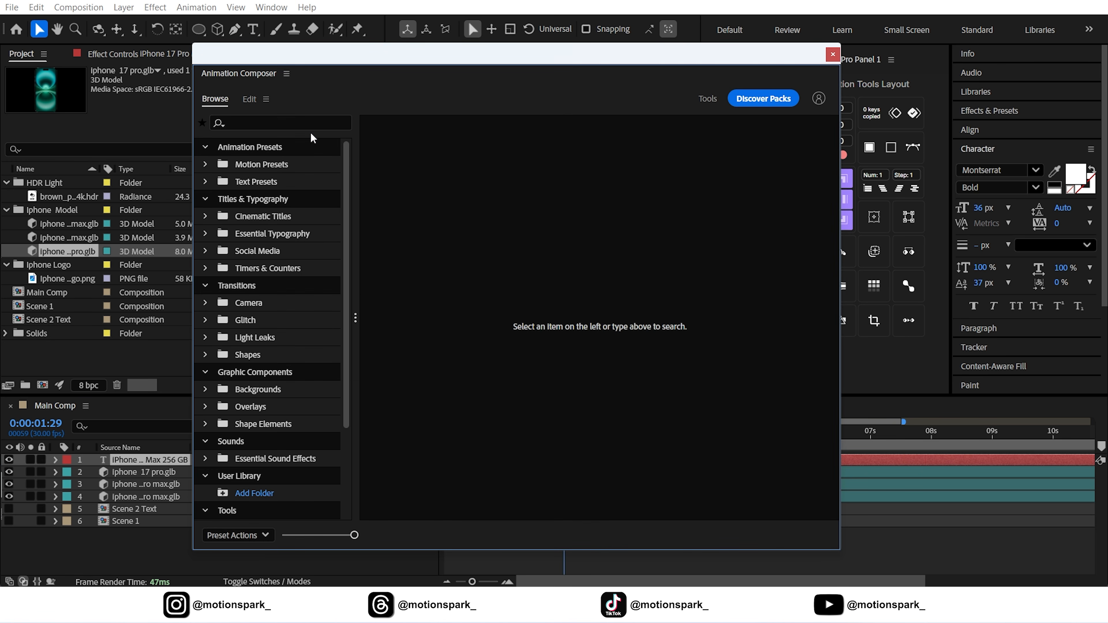
{"action": "left_click", "coordinate": [261, 181]}
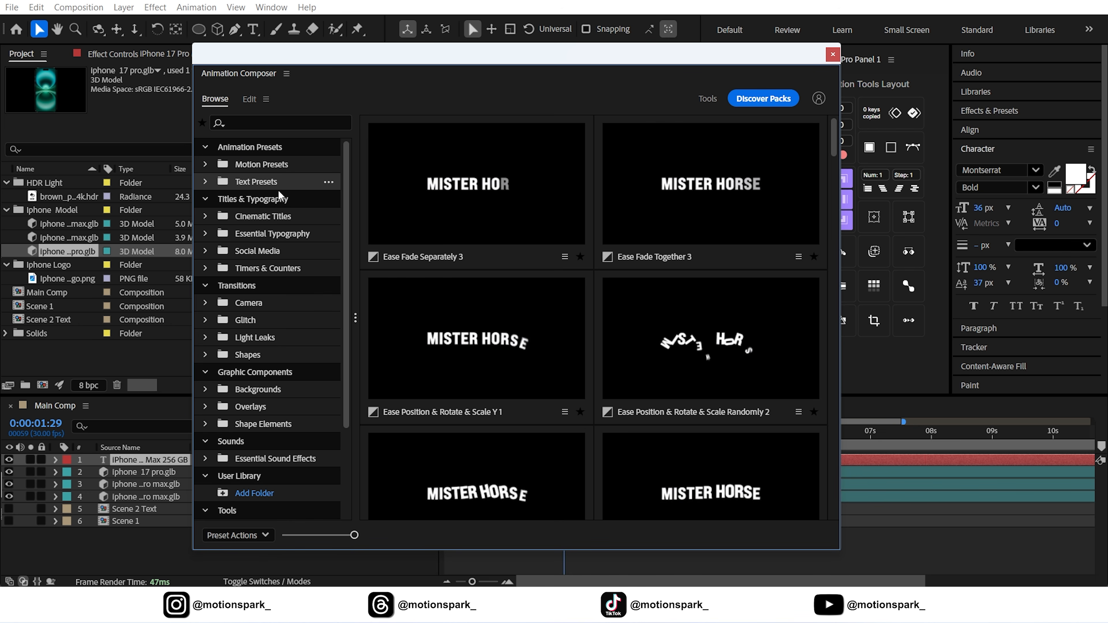
{"action": "double_click", "coordinate": [696, 187]}
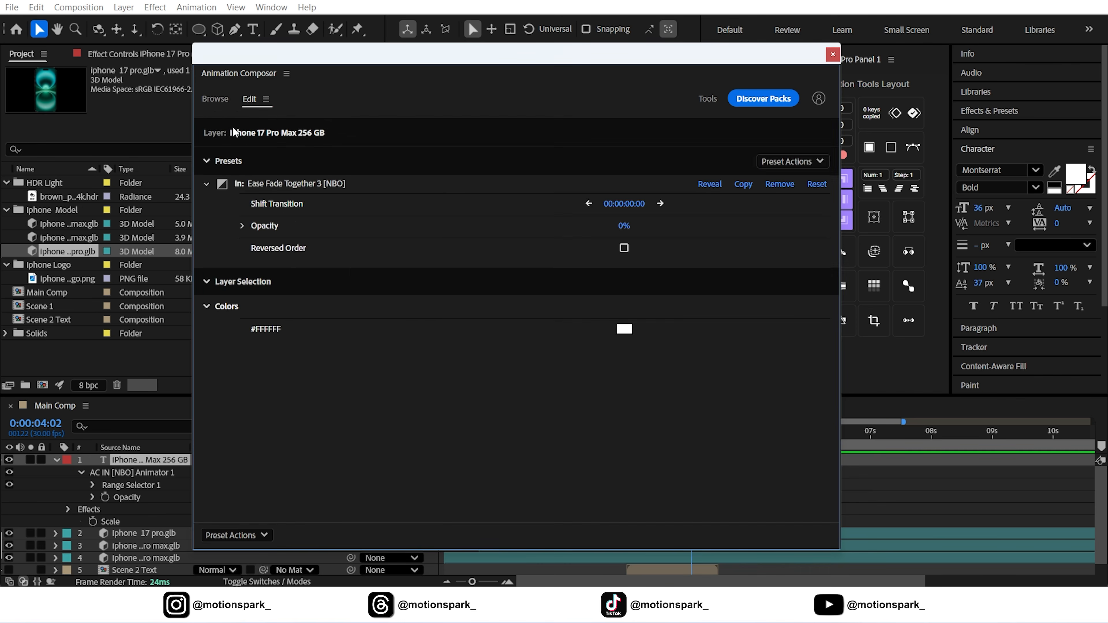
{"action": "left_click", "coordinate": [567, 445]}
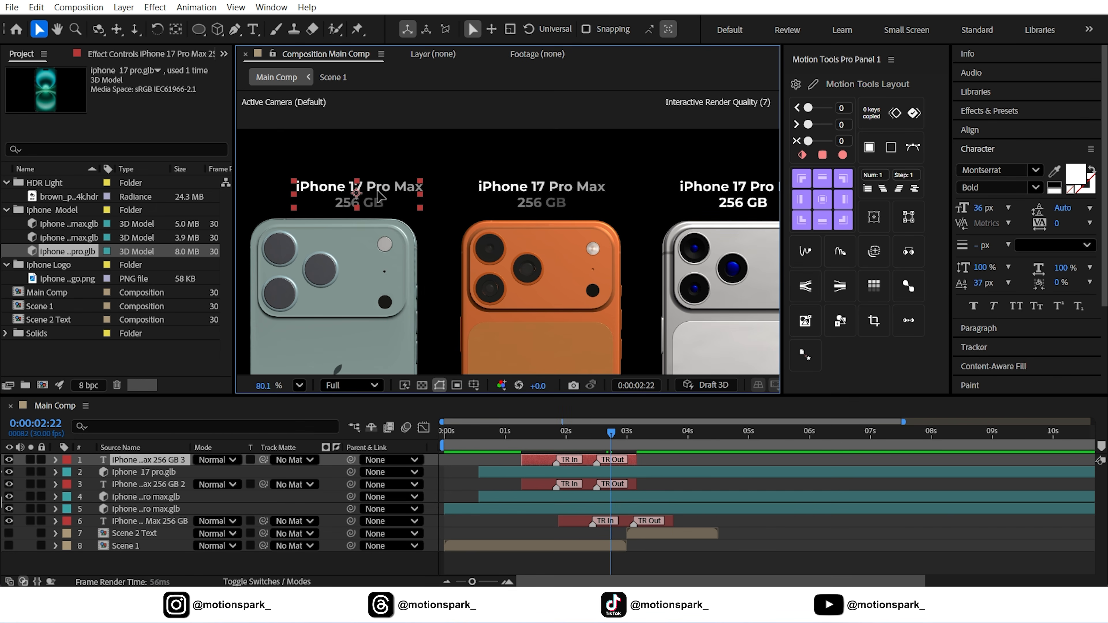
Scrub through the label animation and delay the Cosmic Orange Color text's out transition to about 0:00:03:24
{"action": "left_click_drag", "start_coordinate": [604, 433], "coordinate": [671, 439]}
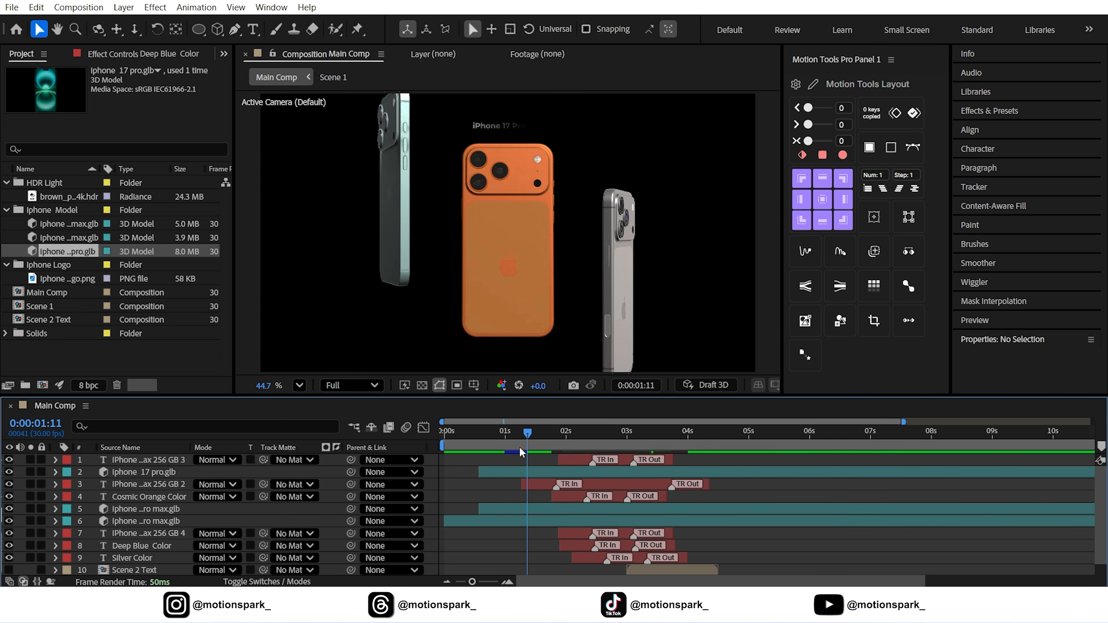
{"action": "left_click_drag", "start_coordinate": [528, 435], "coordinate": [684, 441]}
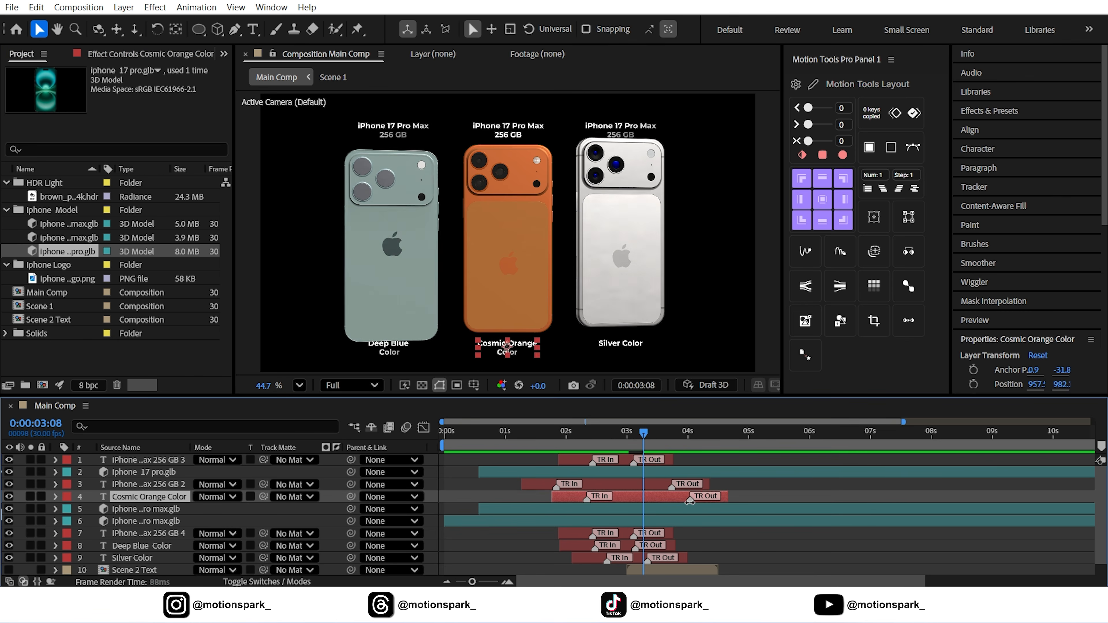
Split the nine label and iPhone layers at 0:00:04:29 and delete the iPhone segments after that time
{"action": "left_click", "coordinate": [153, 461], "text": "shift"}
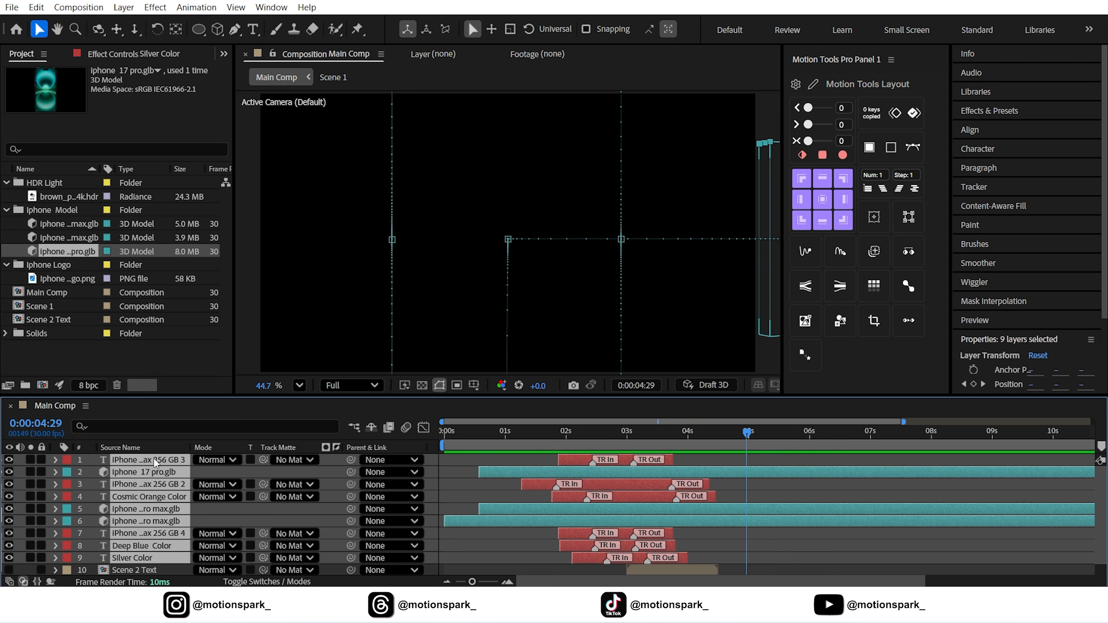
{"action": "left_click", "coordinate": [37, 9]}
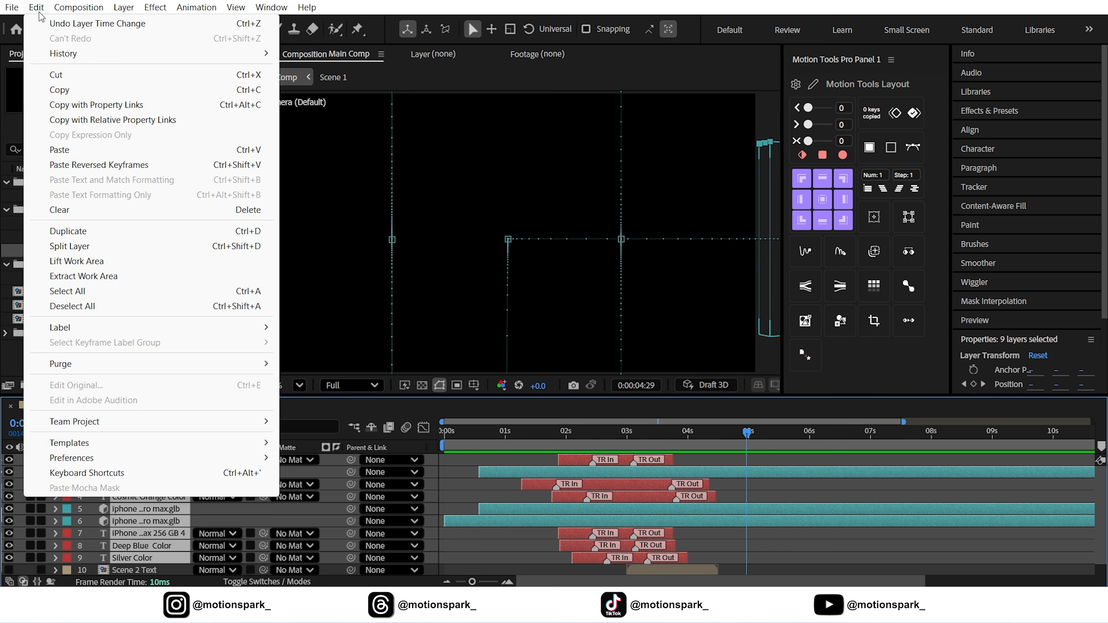
{"action": "left_click", "coordinate": [69, 247]}
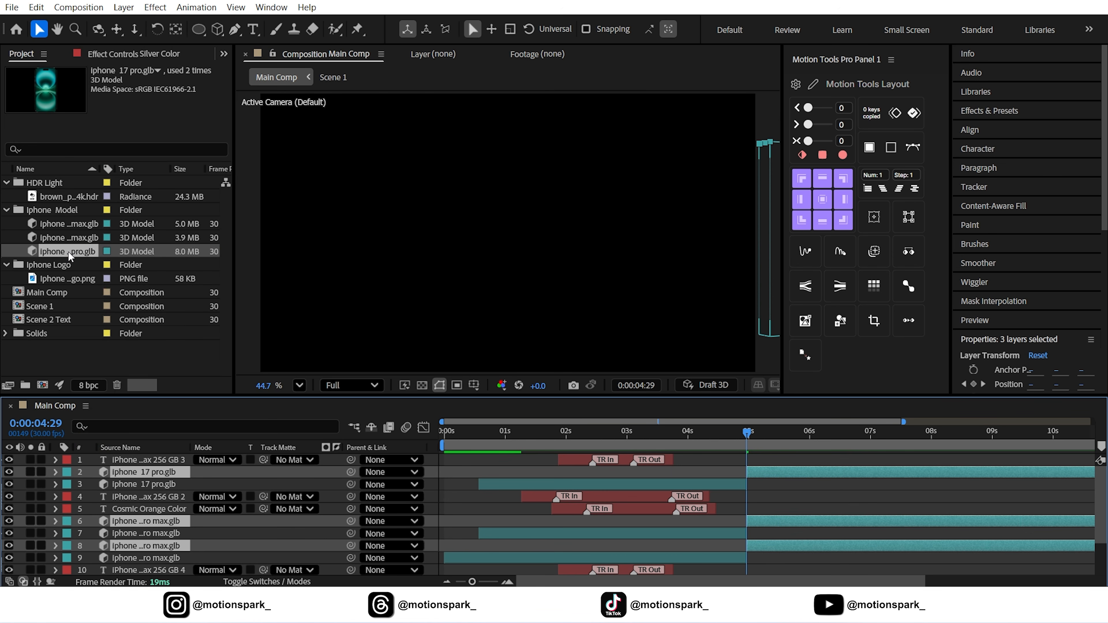
{"action": "key", "text": "Delete"}
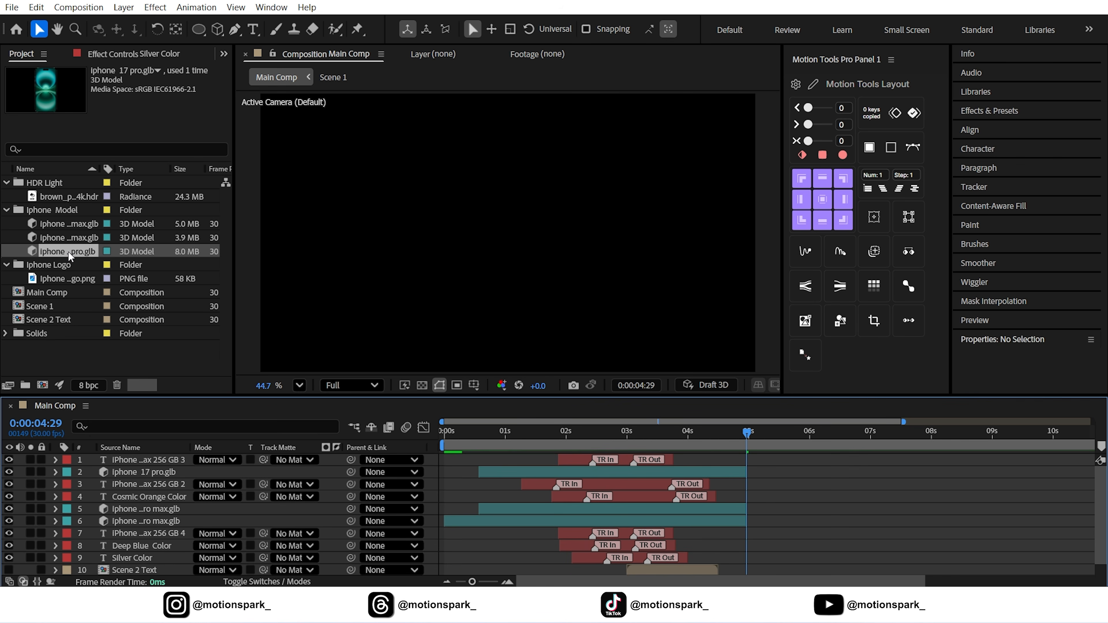
Pre-compose the nine label and iPhone layers as "Scene 3" and start it right where Scene 2 Text ends
{"action": "scroll", "coordinate": [205, 531], "scroll_direction": "down", "scroll_amount": 1}
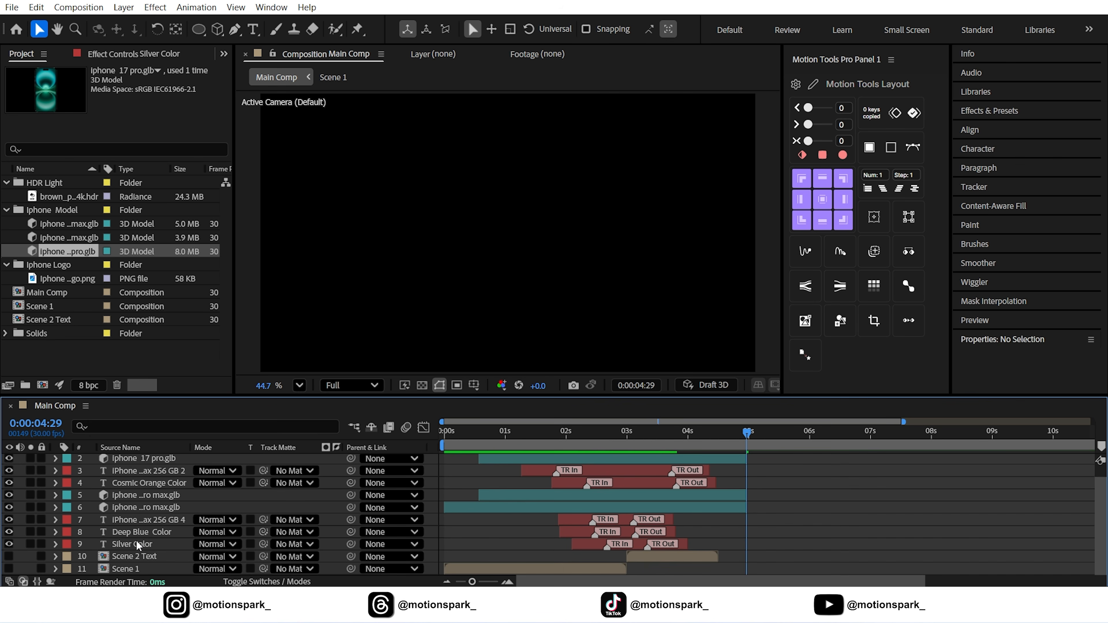
{"action": "left_click", "coordinate": [137, 542]}
{"action": "scroll", "coordinate": [137, 536], "scroll_direction": "up", "scroll_amount": 1}
{"action": "left_click", "coordinate": [142, 466], "text": "shift"}
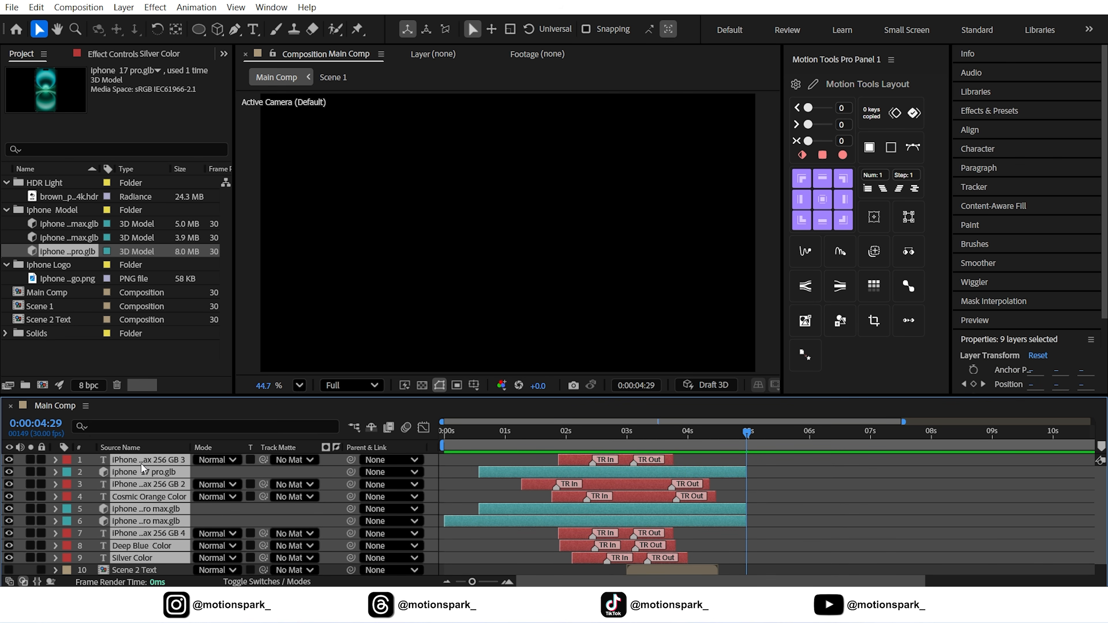
{"action": "left_click", "coordinate": [124, 7]}
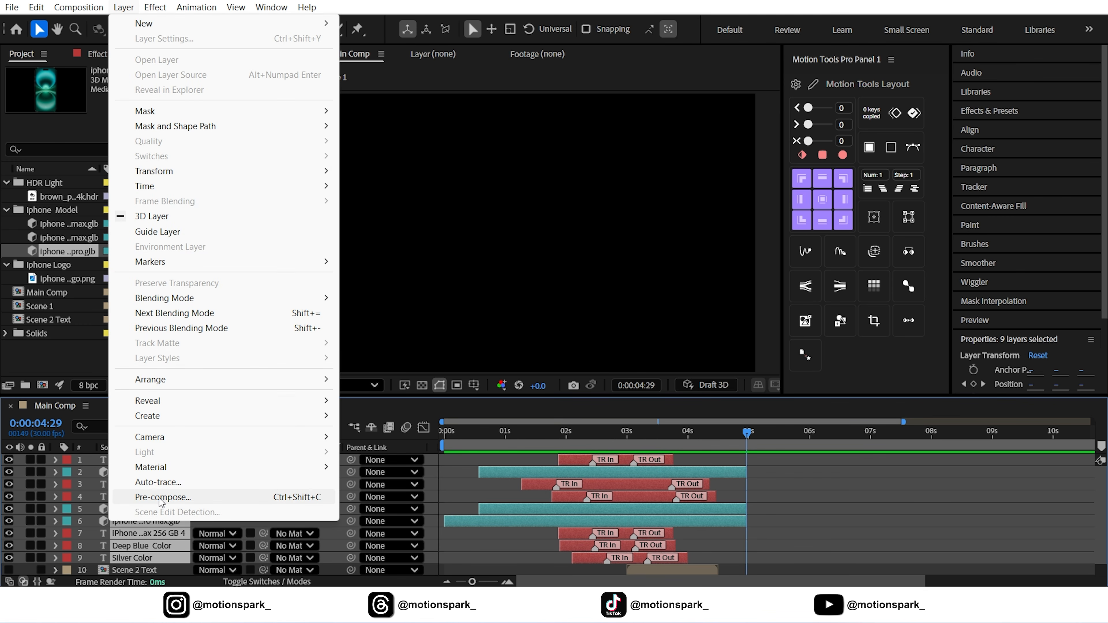
{"action": "left_click", "coordinate": [158, 497]}
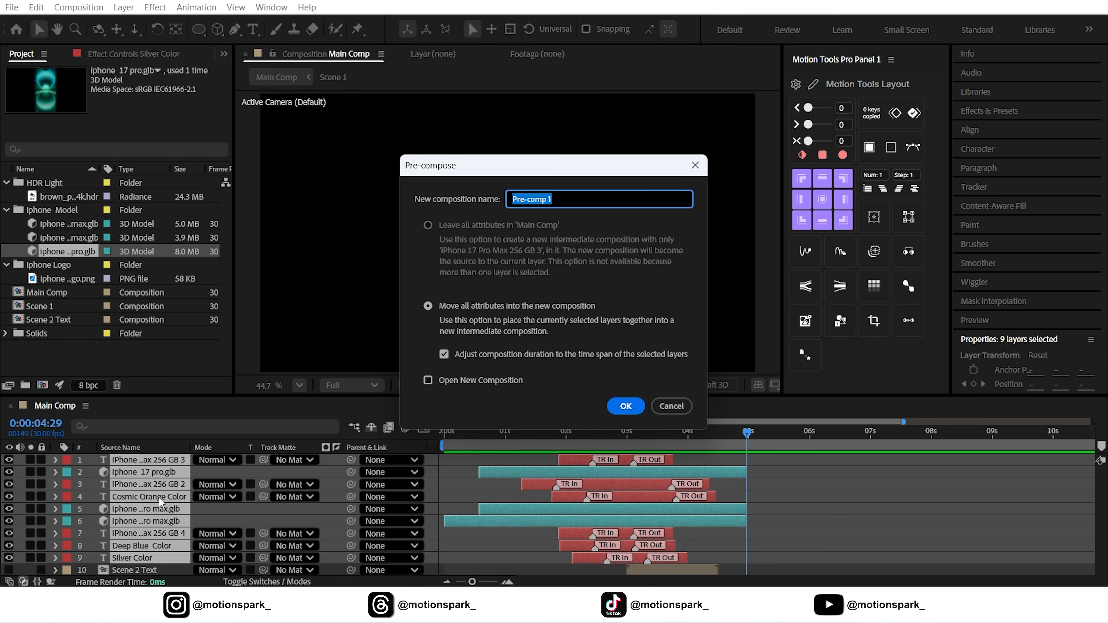
{"action": "type", "text": "Scene 3"}
{"action": "left_click", "coordinate": [626, 408]}
{"action": "left_click_drag", "start_coordinate": [519, 465], "coordinate": [857, 444]}
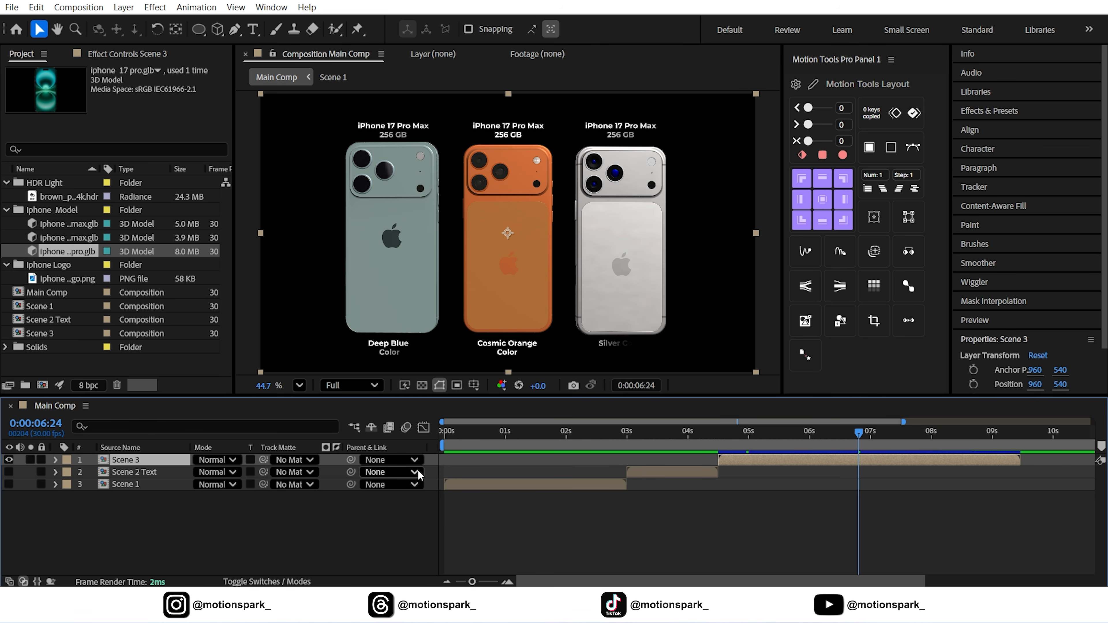
Copy Shape Layer 1 and Iphone 17 logo.png from the Scene 1 composition and return to Main Comp
{"action": "left_click", "coordinate": [137, 485]}
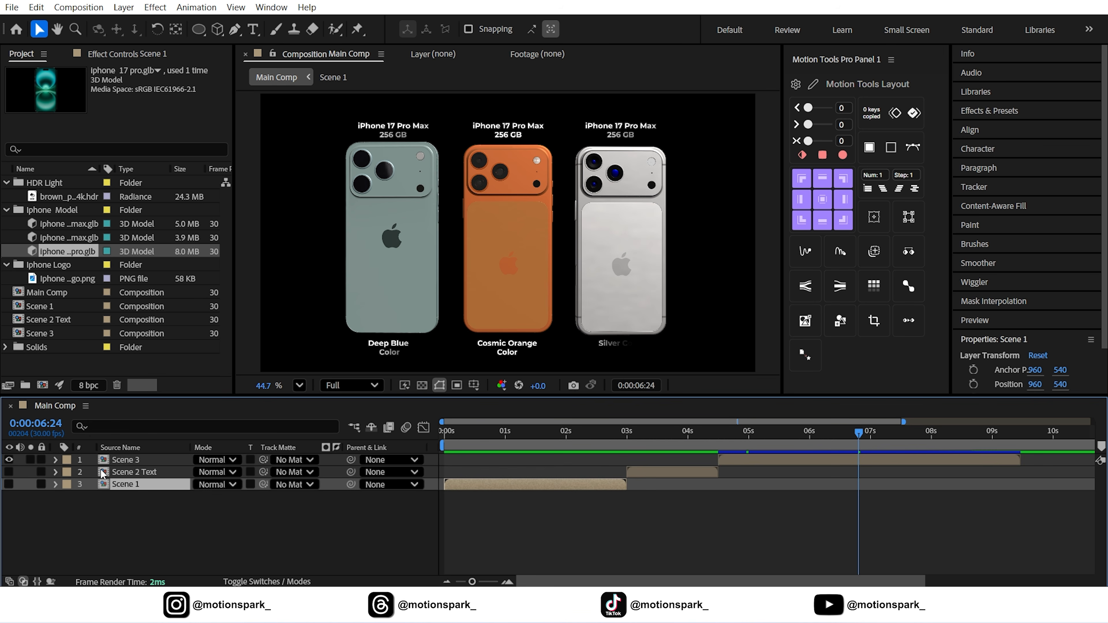
{"action": "double_click", "coordinate": [124, 484]}
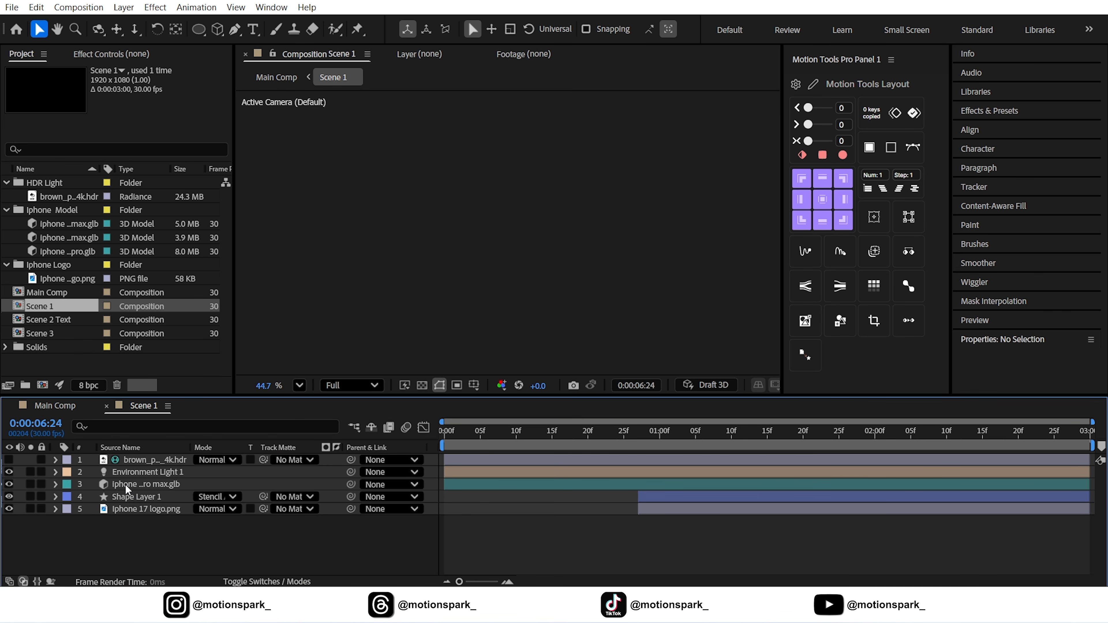
{"action": "left_click", "coordinate": [140, 499]}
{"action": "left_click", "coordinate": [138, 507], "text": "shift"}
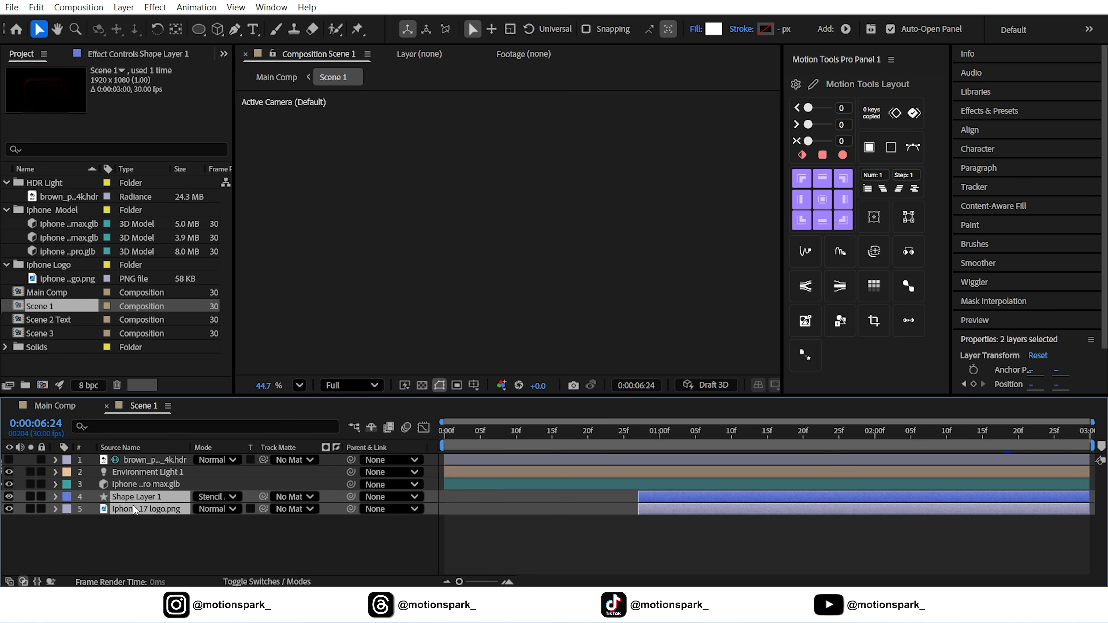
{"action": "left_click", "coordinate": [36, 7]}
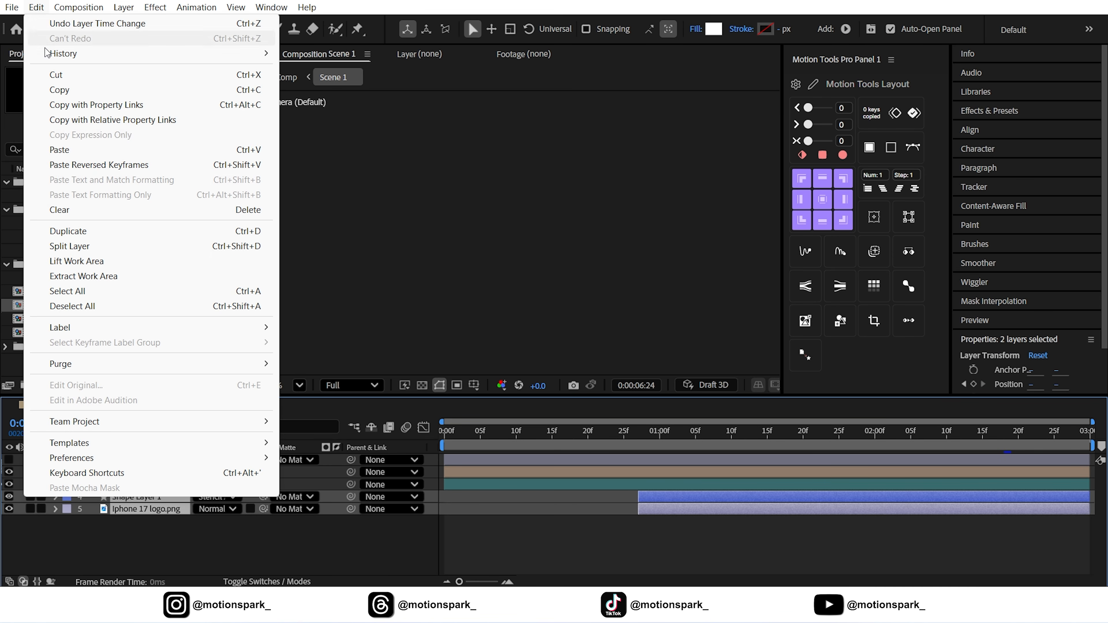
{"action": "left_click", "coordinate": [80, 109]}
{"action": "left_click", "coordinate": [57, 407]}
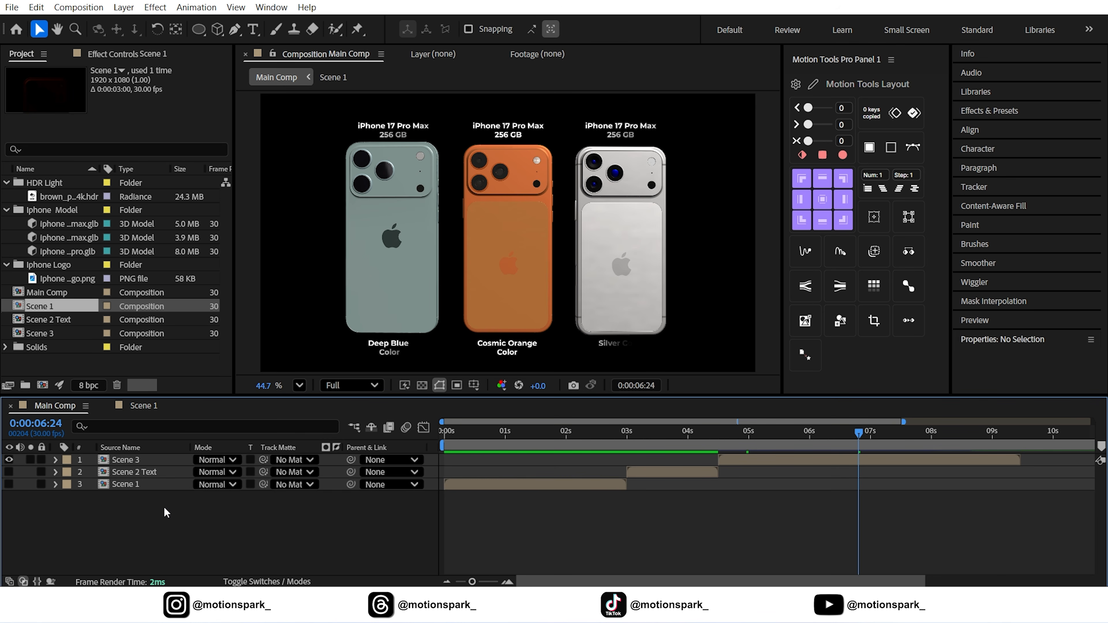
Paste the copied shape and logo layers into Main Comp and shift both to start at 0:00:00:00
{"action": "left_click", "coordinate": [449, 434]}
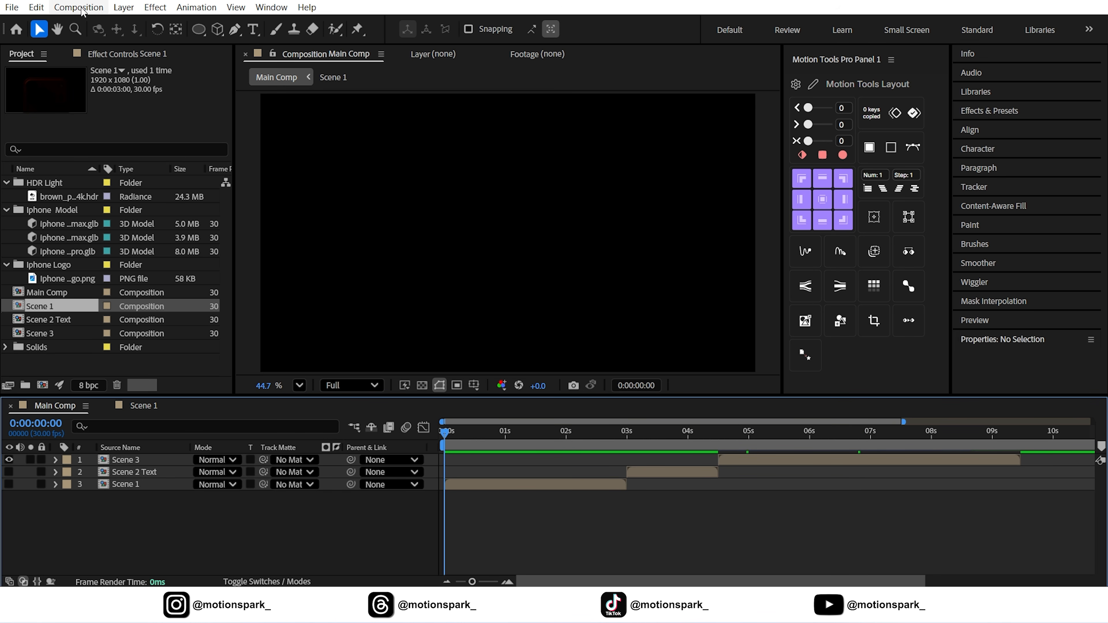
{"action": "left_click", "coordinate": [36, 7]}
{"action": "left_click", "coordinate": [60, 150]}
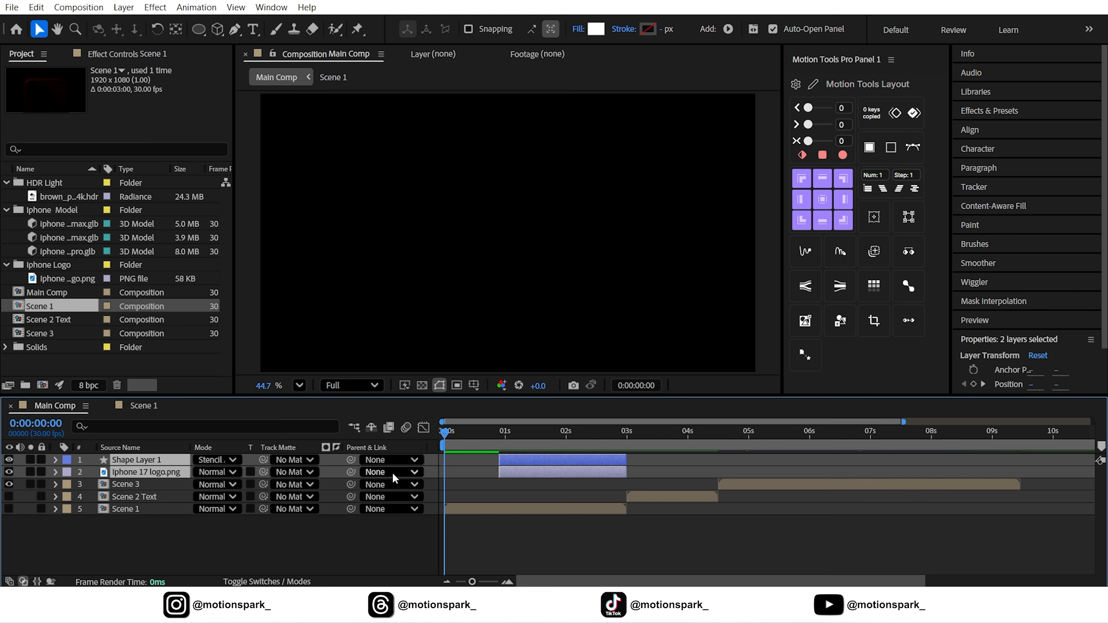
{"action": "left_click_drag", "start_coordinate": [526, 462], "coordinate": [540, 441]}
{"action": "left_click", "coordinate": [396, 539]}
Remove the Position animation from Shape Layer 1 and return to 0:00:00:00
{"action": "left_click", "coordinate": [132, 462]}
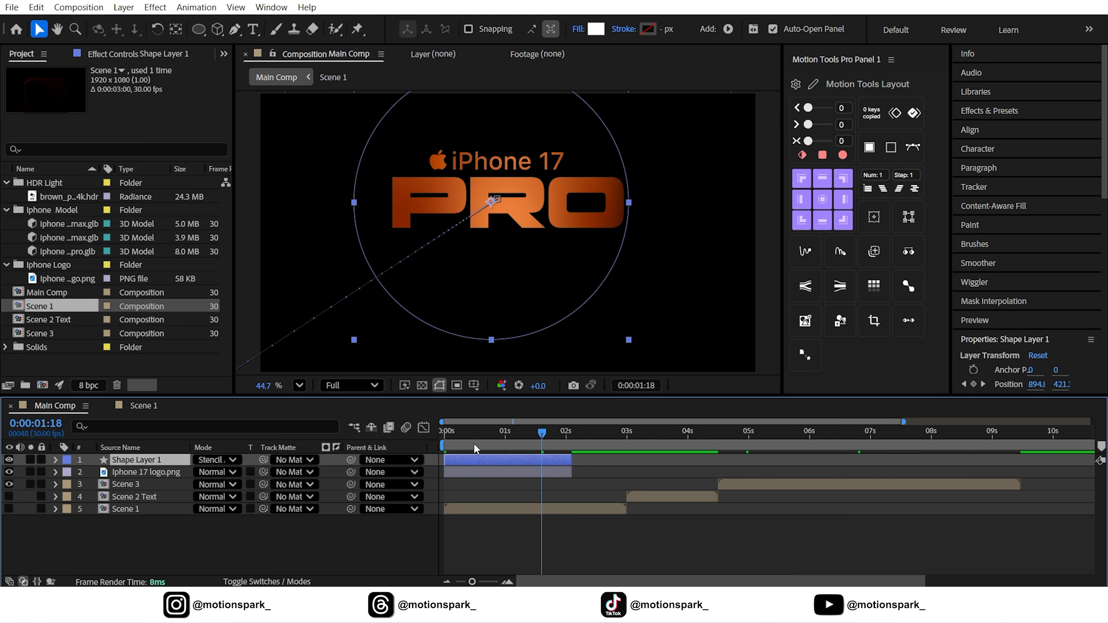
{"action": "key", "text": "k"}
{"action": "key", "text": "k"}
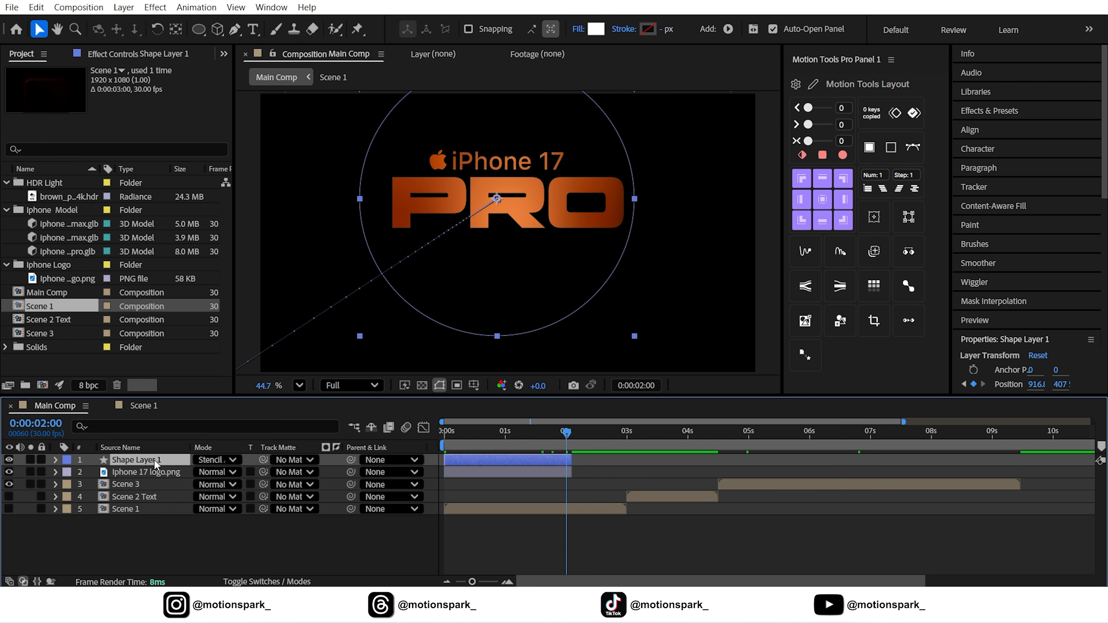
{"action": "key", "text": "u"}
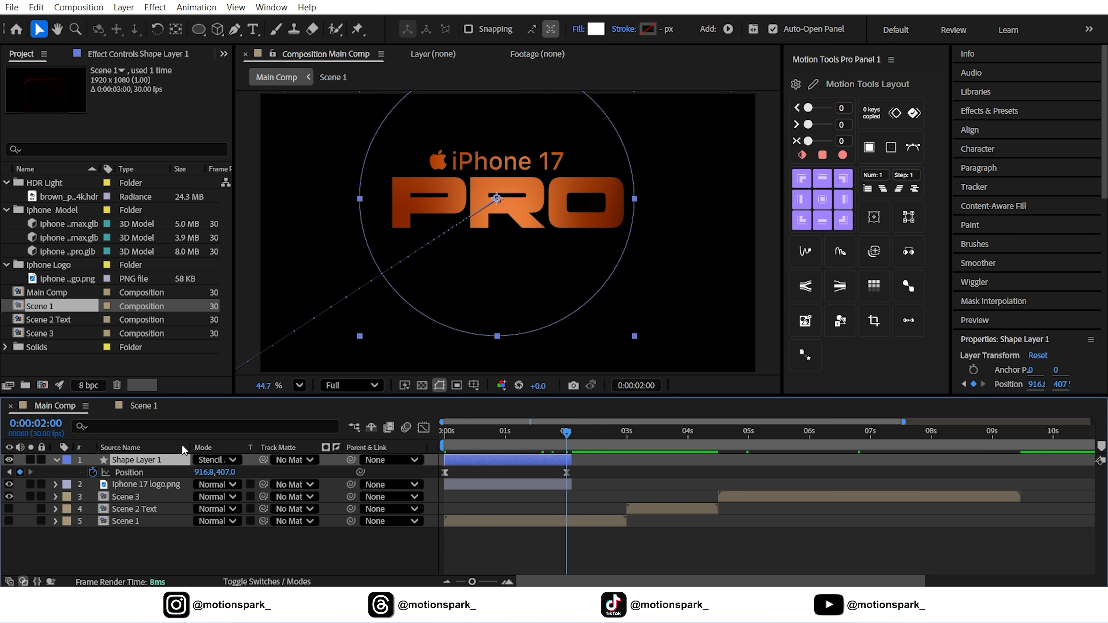
{"action": "left_click", "coordinate": [92, 472]}
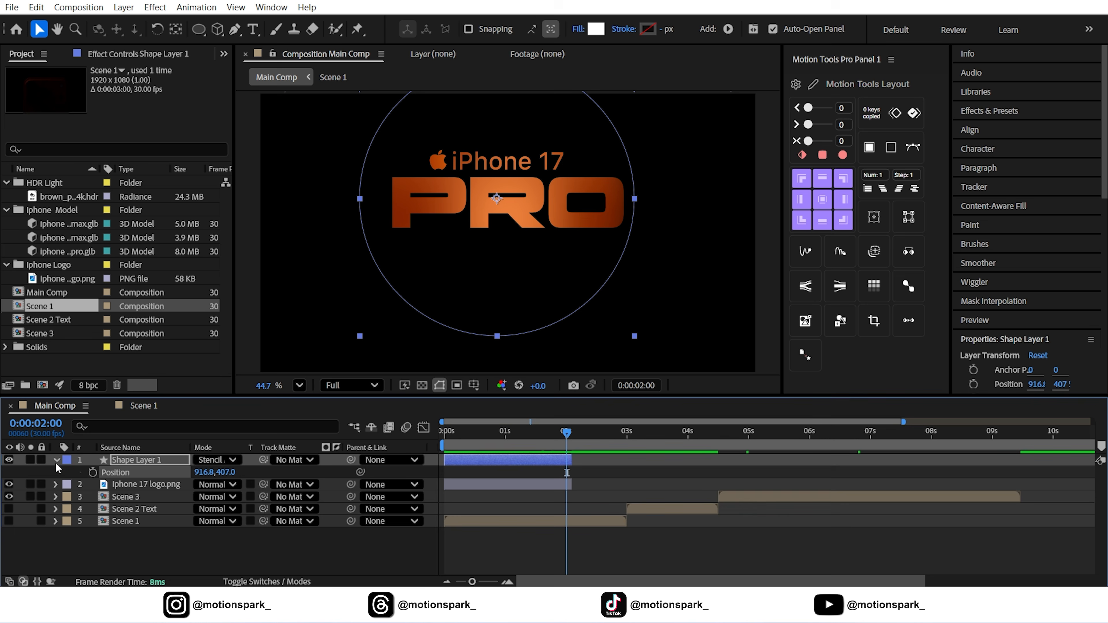
{"action": "left_click", "coordinate": [56, 460]}
{"action": "left_click_drag", "start_coordinate": [496, 438], "coordinate": [400, 442]}
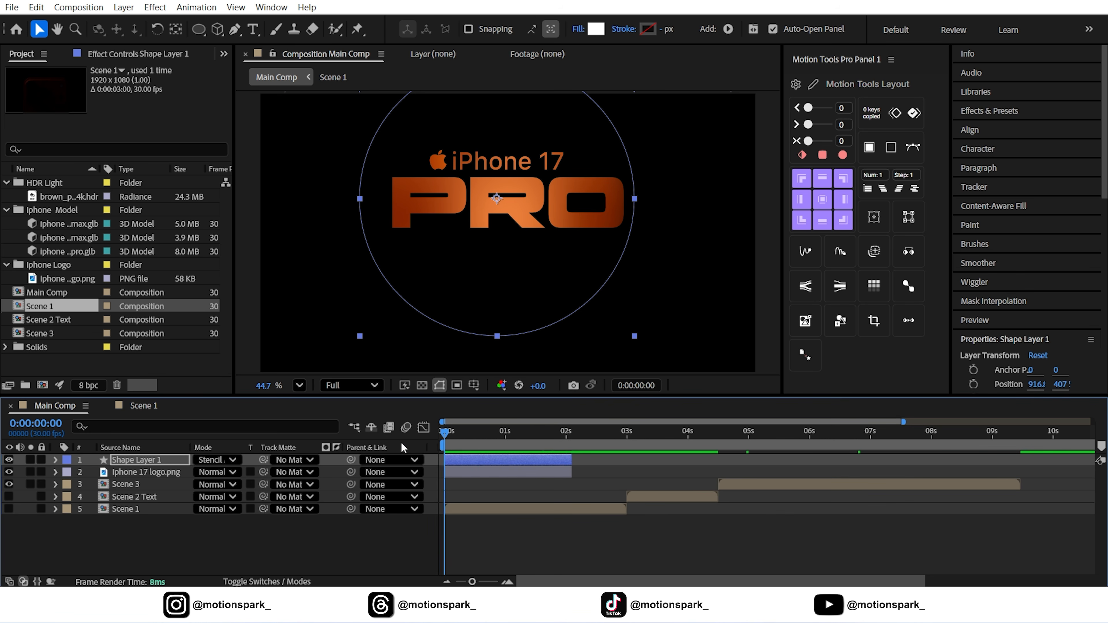
Centre the Iphone 17 logo.png layer vertically in the composition and set its scale to 80%
{"action": "left_click", "coordinate": [133, 471]}
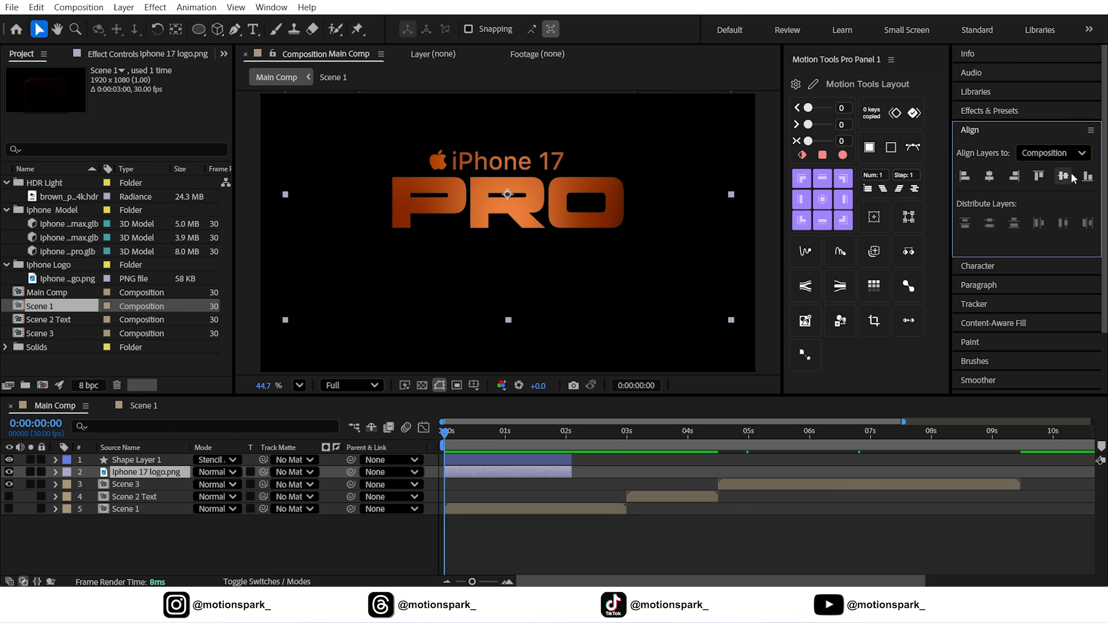
{"action": "left_click", "coordinate": [1063, 176]}
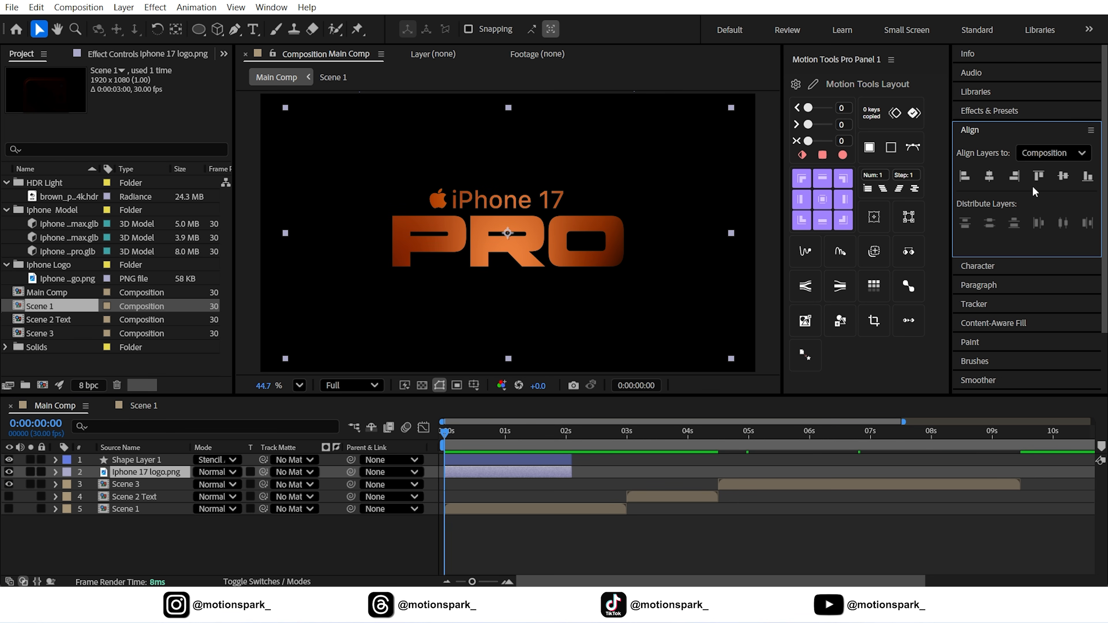
{"action": "left_click", "coordinate": [165, 470]}
{"action": "key", "text": "s"}
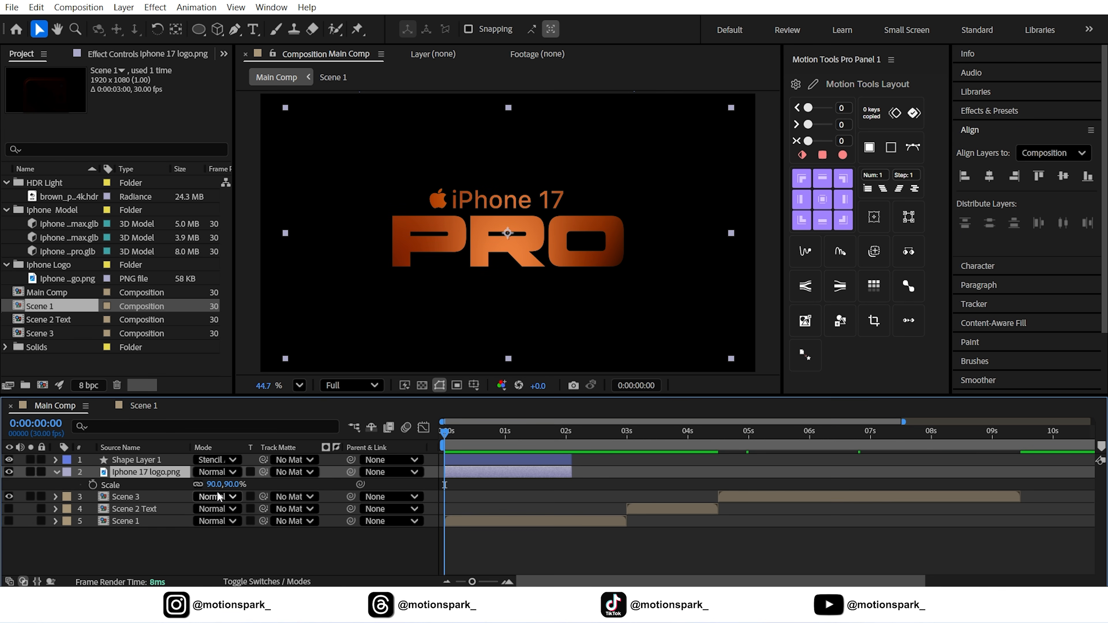
{"action": "left_click", "coordinate": [218, 484]}
{"action": "type", "text": "80"}
{"action": "key", "text": "Return"}
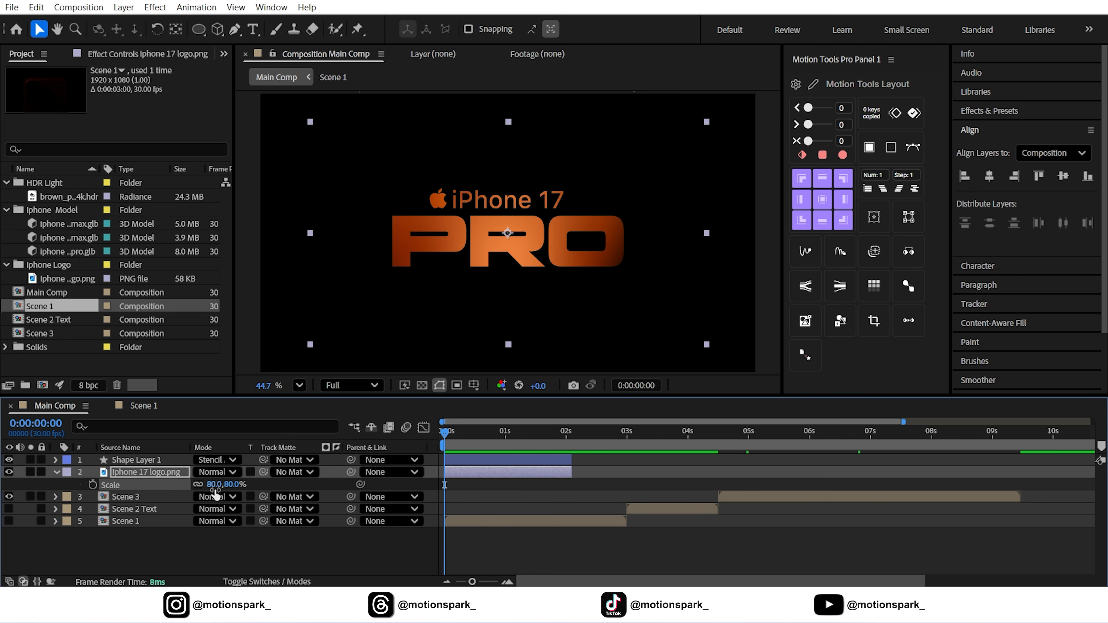
Move Shape Layer 1's circle down over the centre of the logo, to about 926, 534
{"action": "left_click", "coordinate": [136, 460]}
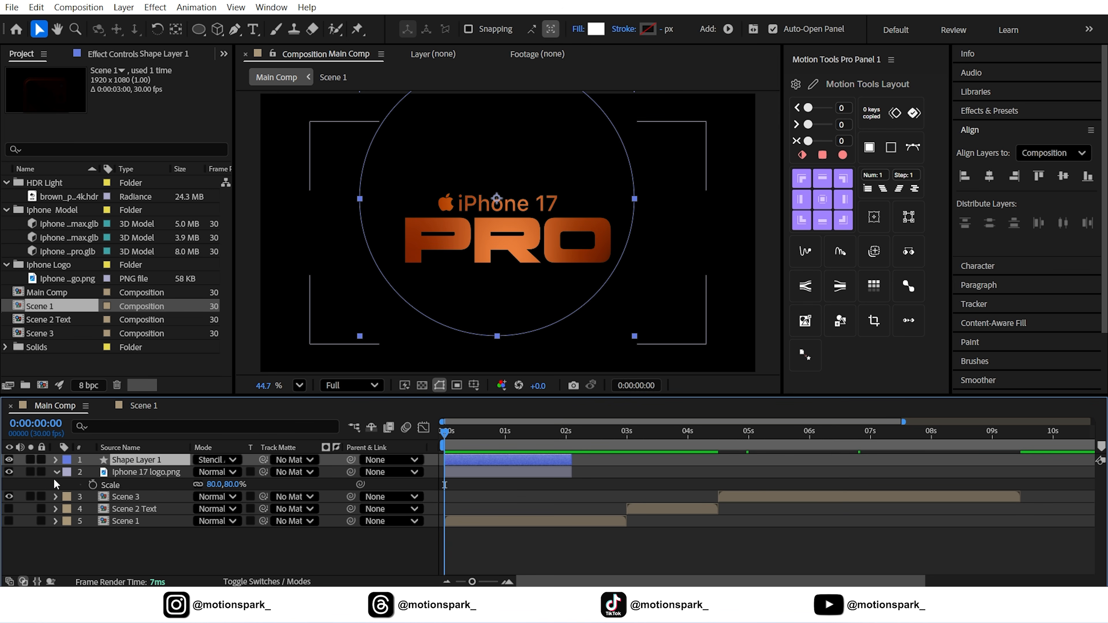
{"action": "left_click", "coordinate": [56, 472]}
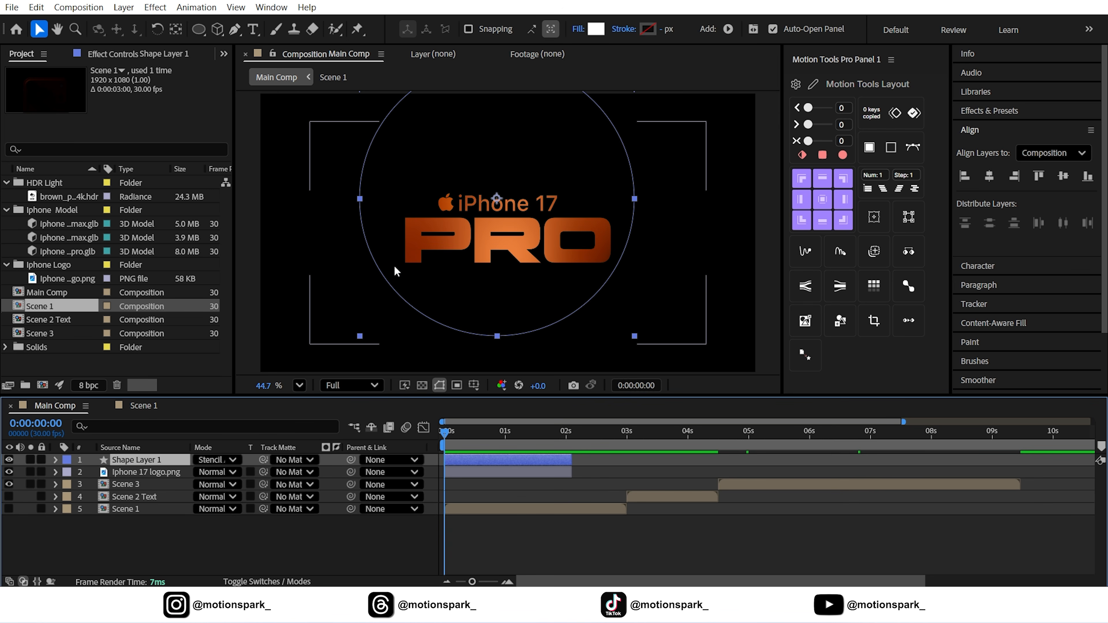
{"action": "left_click_drag", "start_coordinate": [501, 197], "coordinate": [503, 231]}
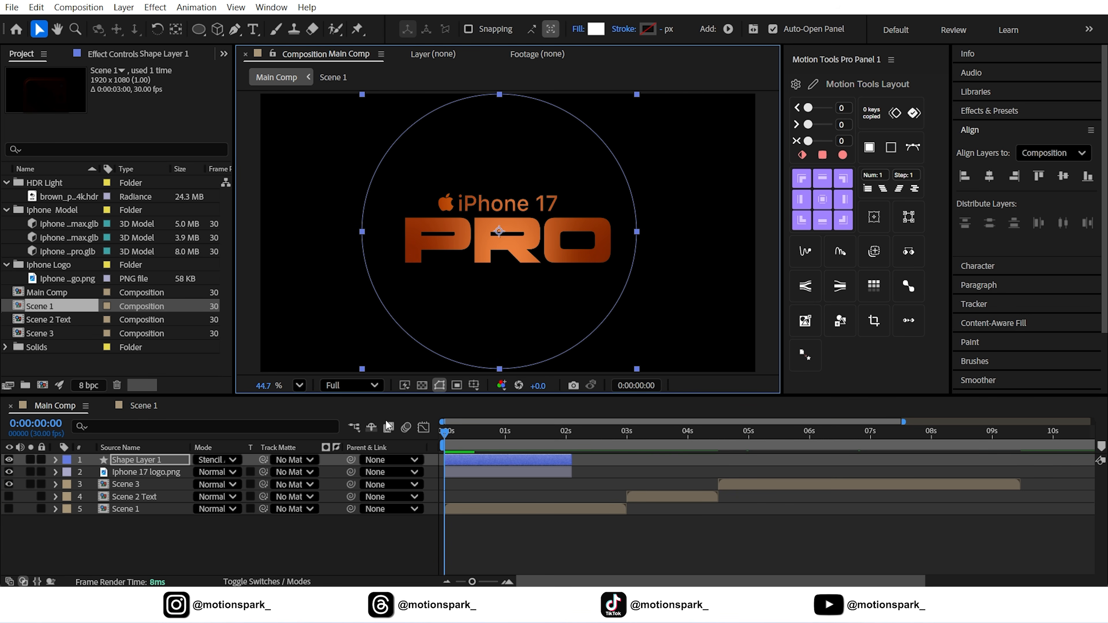
Keyframe Shape Layer 1's Position from about 1903, 54 at 0:00:00:00 to its place over the logo at 0:00:02:02
{"action": "key", "text": "p"}
{"action": "left_click", "coordinate": [93, 472]}
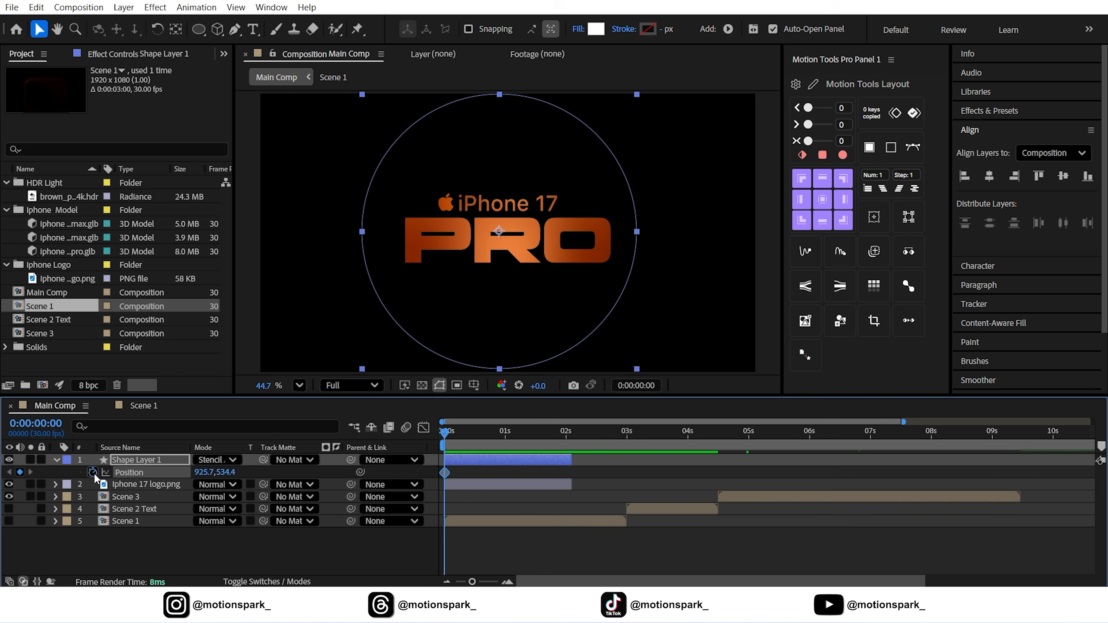
{"action": "left_click_drag", "start_coordinate": [445, 431], "coordinate": [569, 437]}
{"action": "left_click", "coordinate": [20, 472]}
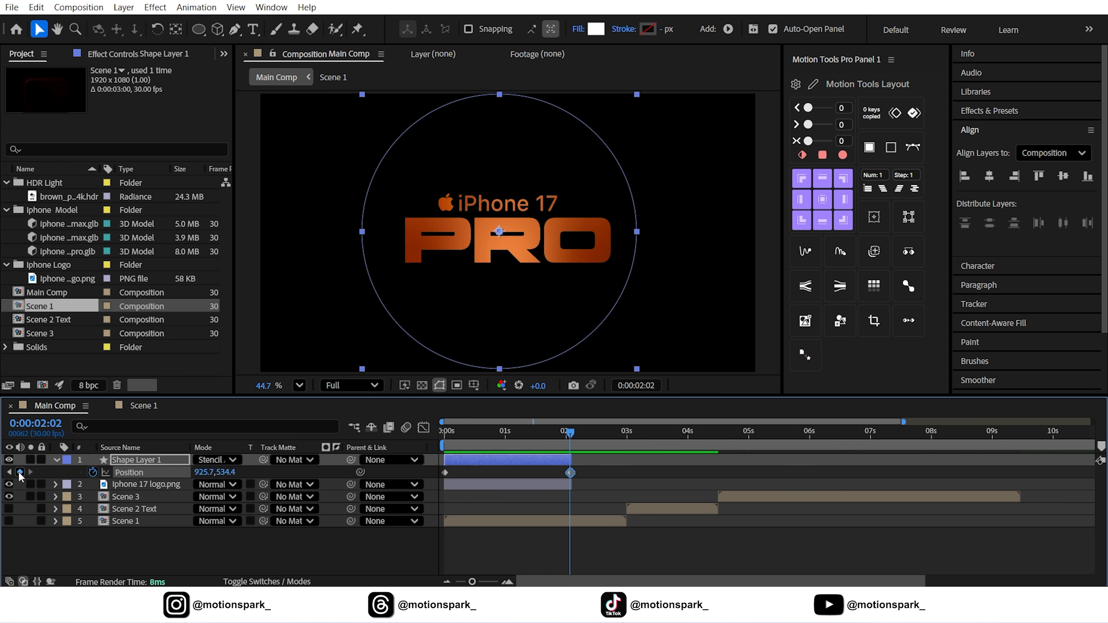
{"action": "left_click", "coordinate": [9, 472]}
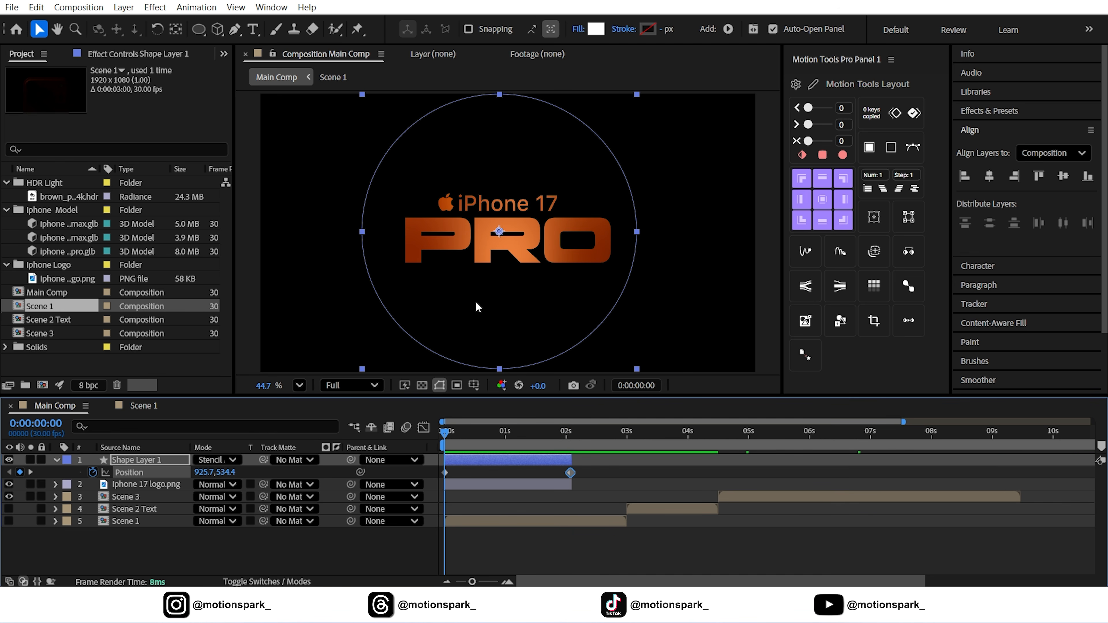
{"action": "mouse_move", "coordinate": [502, 241]}
{"action": "left_mouse_down"}
{"action": "mouse_move", "coordinate": [663, 178]}
{"action": "mouse_move", "coordinate": [754, 113]}
{"action": "mouse_move", "coordinate": [773, 131]}
{"action": "left_mouse_up"}
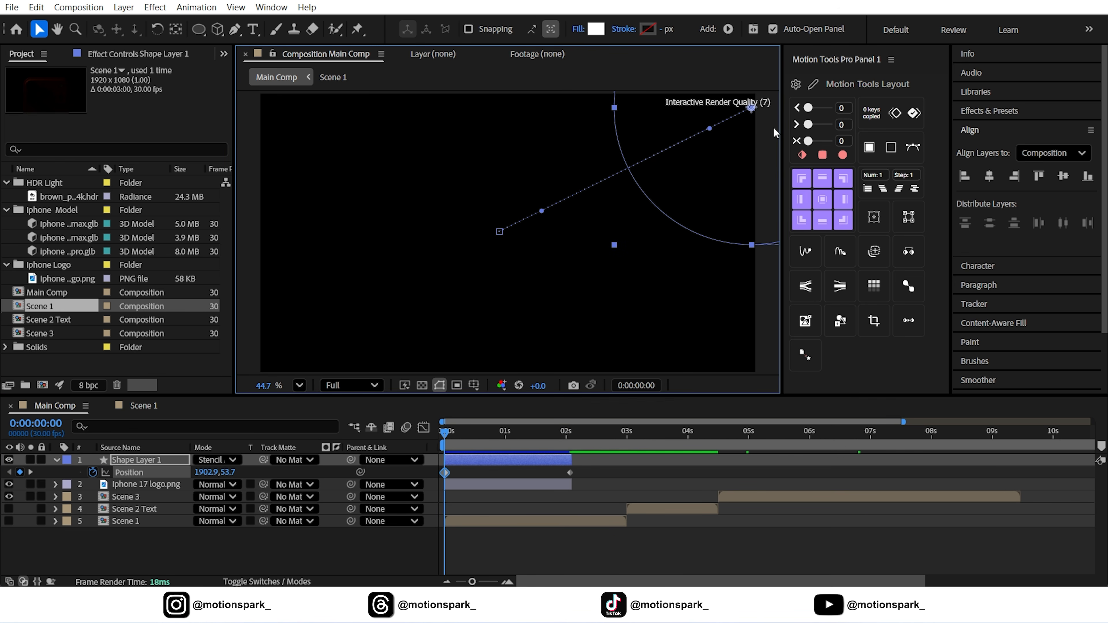
Ease both Position keyframes of Shape Layer 1, reshape their curve in the Graph Editor, and preview the reveal
{"action": "left_click_drag", "start_coordinate": [586, 465], "coordinate": [444, 471]}
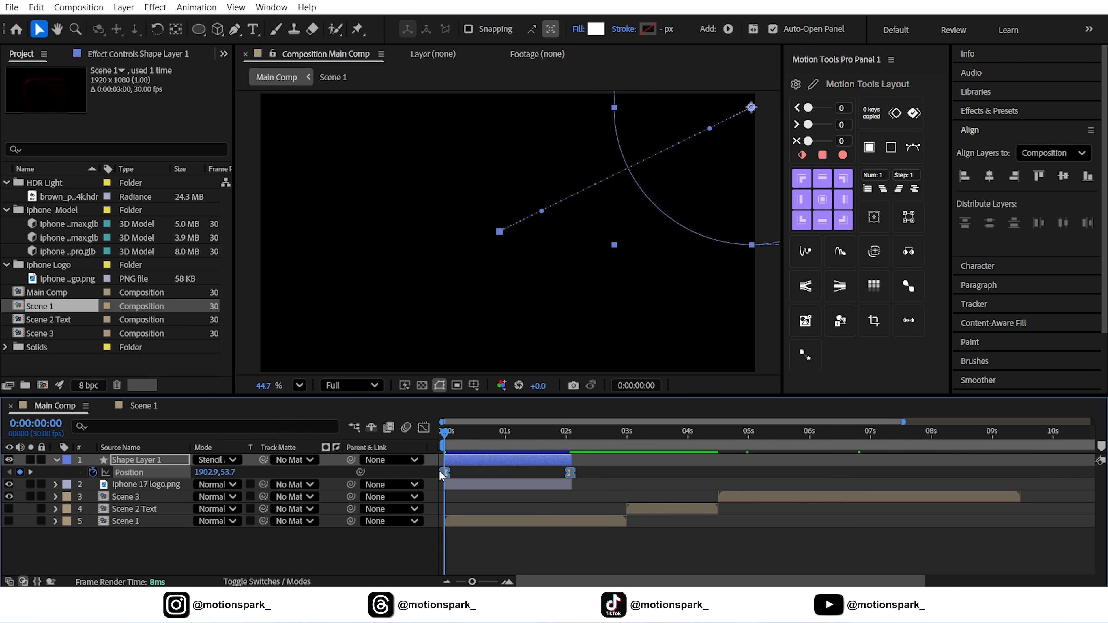
{"action": "left_click", "coordinate": [423, 427]}
{"action": "left_click_drag", "start_coordinate": [599, 495], "coordinate": [492, 549]}
{"action": "key", "text": "shift+F3"}
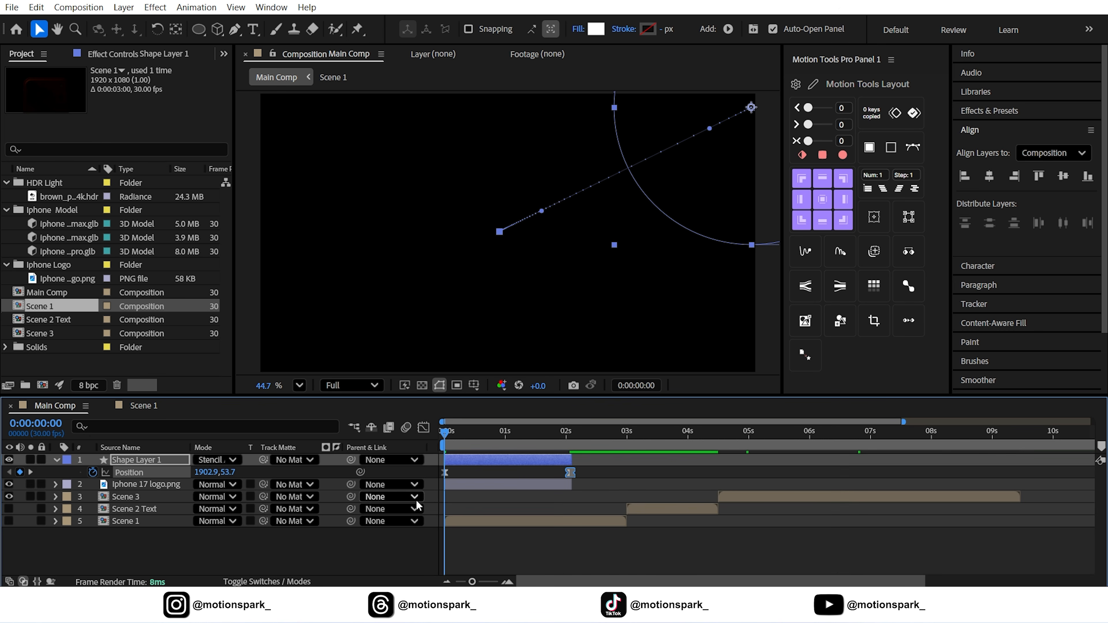
{"action": "left_click", "coordinate": [412, 544]}
{"action": "key", "text": "space"}
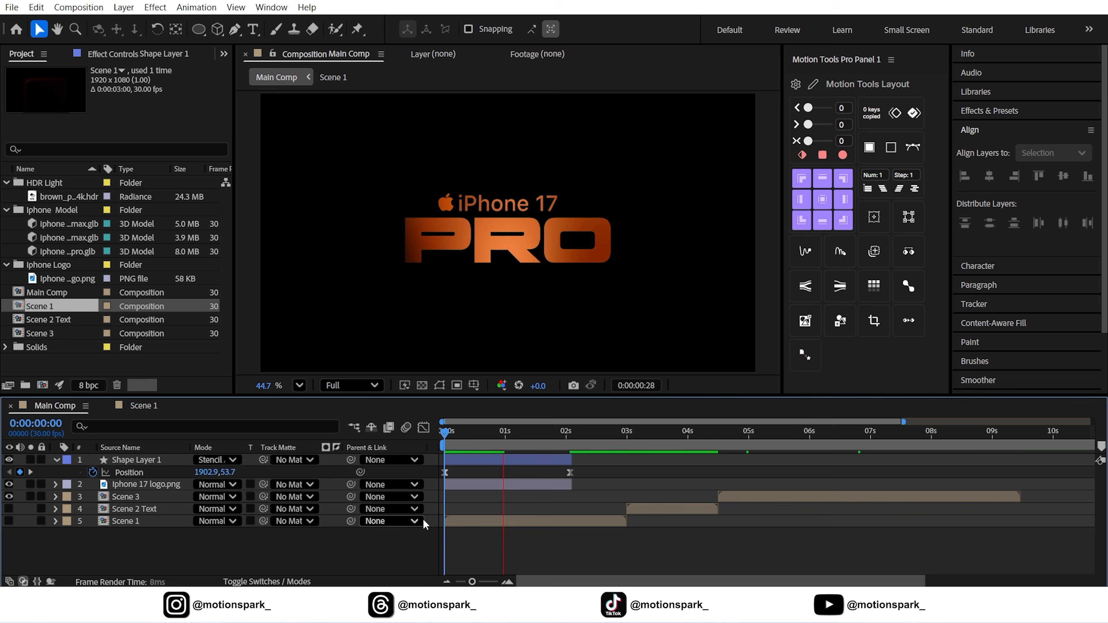
Extend Shape Layer 1 and the Iphone 17 logo.png layer so both end at about 0:00:02:27
{"action": "left_click_drag", "start_coordinate": [453, 431], "coordinate": [620, 437]}
{"action": "left_click", "coordinate": [56, 460]}
{"action": "left_click", "coordinate": [535, 475]}
{"action": "left_click", "coordinate": [539, 459], "text": "shift"}
{"action": "left_click", "coordinate": [332, 545]}
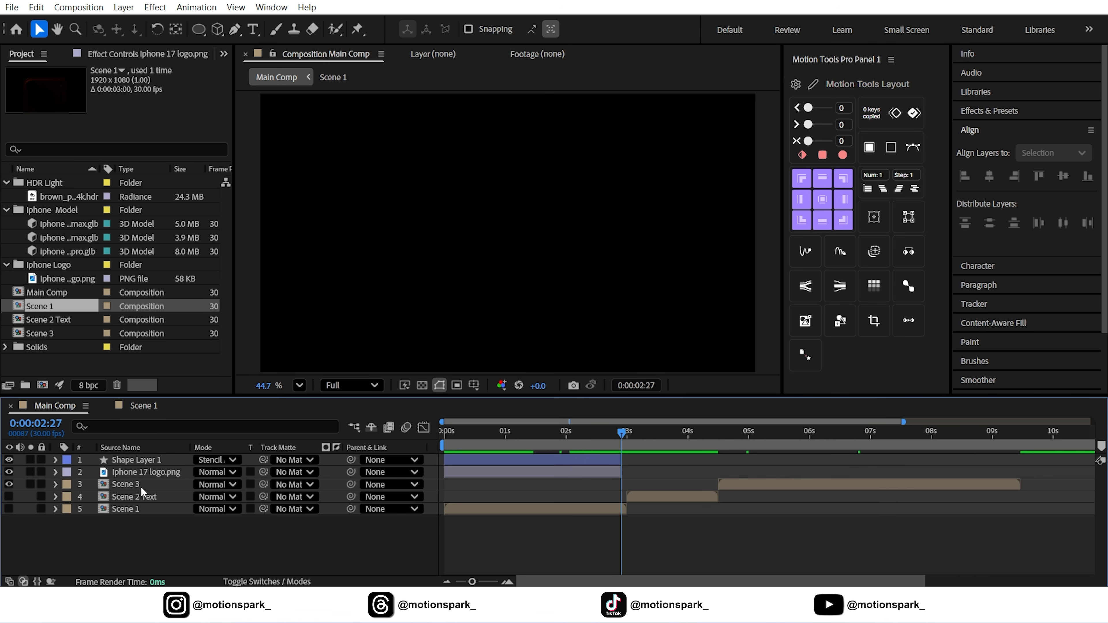
Duplicate the Iphone 17 logo.png layer and place the copy above Shape Layer 1
{"action": "left_click", "coordinate": [142, 473]}
{"action": "left_click", "coordinate": [584, 433]}
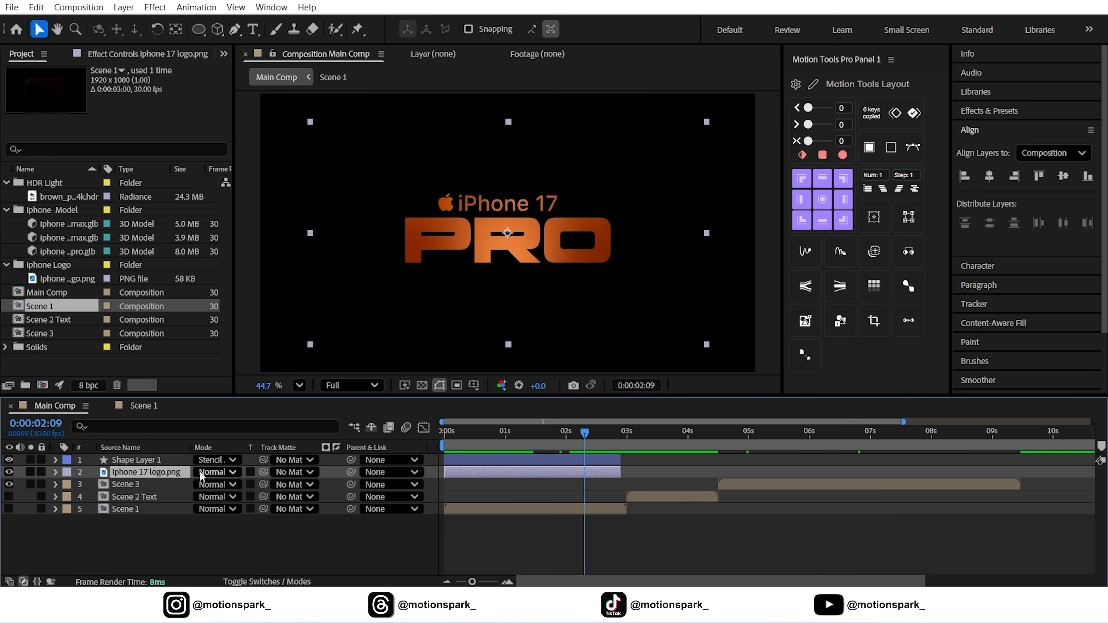
{"action": "left_click", "coordinate": [36, 7]}
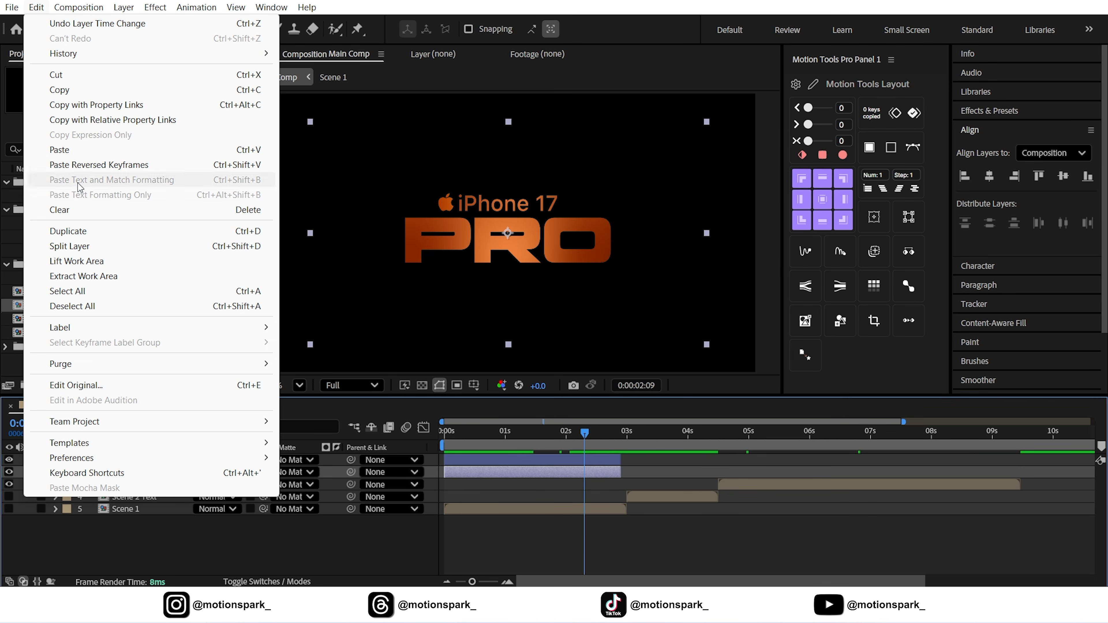
{"action": "left_click", "coordinate": [109, 231]}
{"action": "left_click_drag", "start_coordinate": [146, 472], "coordinate": [171, 460]}
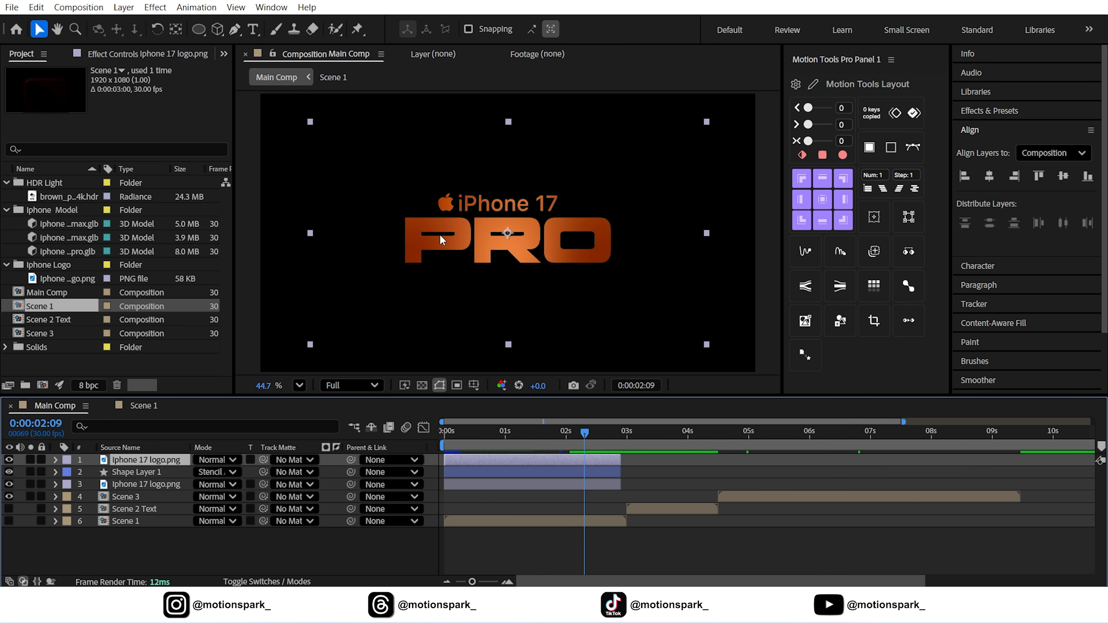
Draw a circular mask around the Apple symbol on the duplicated logo layer
{"action": "scroll", "coordinate": [441, 214], "scroll_direction": "up", "scroll_amount": 3}
{"action": "scroll", "coordinate": [441, 201], "scroll_direction": "up", "scroll_amount": 3}
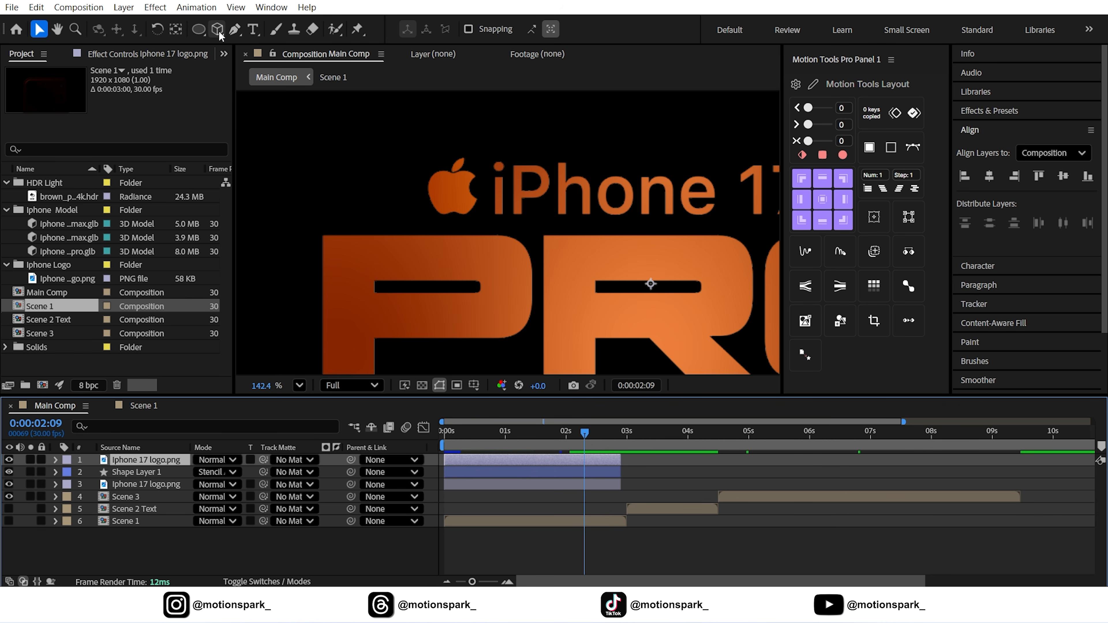
{"action": "left_click", "coordinate": [200, 29]}
{"action": "scroll", "coordinate": [477, 198], "scroll_direction": "up", "scroll_amount": 3}
{"action": "mouse_move", "coordinate": [429, 181]}
{"action": "left_mouse_down"}
{"action": "mouse_move", "coordinate": [494, 227]}
{"action": "mouse_move", "coordinate": [497, 242]}
{"action": "left_mouse_up"}
{"action": "key", "text": "ctrl+space"}
{"action": "key", "text": "Escape"}
{"action": "key", "text": "v"}
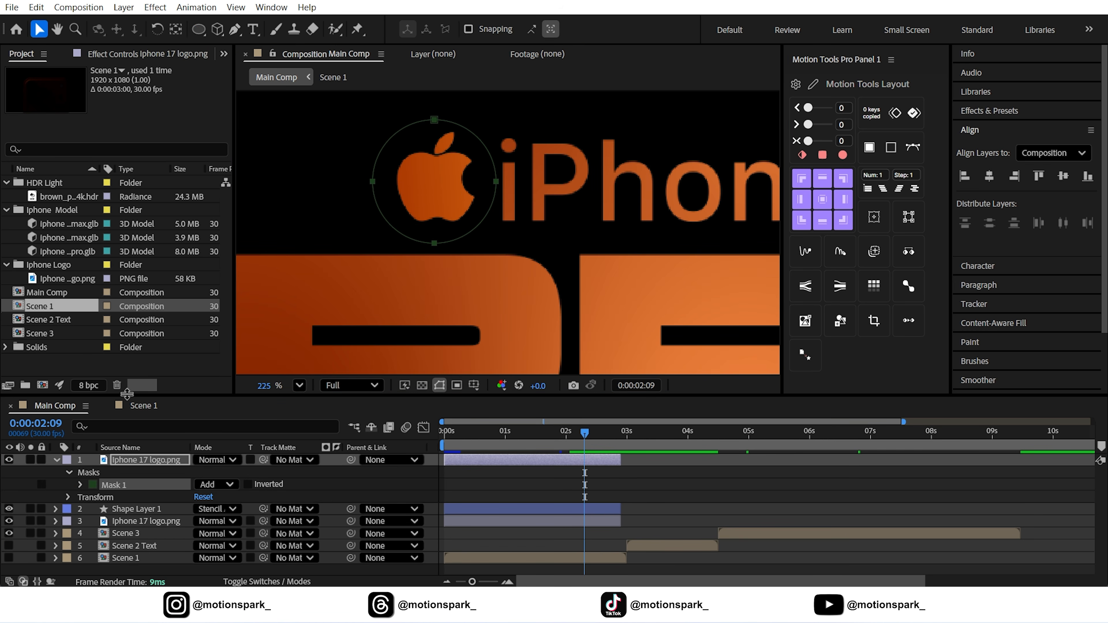
Centre the masked logo layer's anchor point on the Apple symbol and fit the composition in the viewer
{"action": "left_click", "coordinate": [134, 468]}
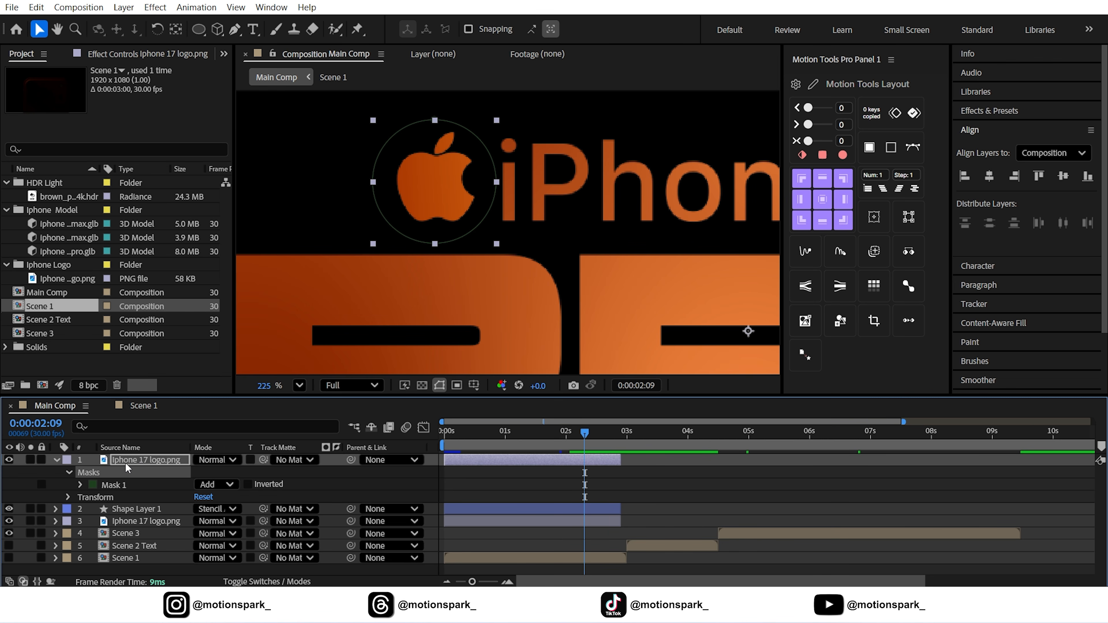
{"action": "left_click", "coordinate": [176, 28]}
{"action": "left_click", "coordinate": [74, 469]}
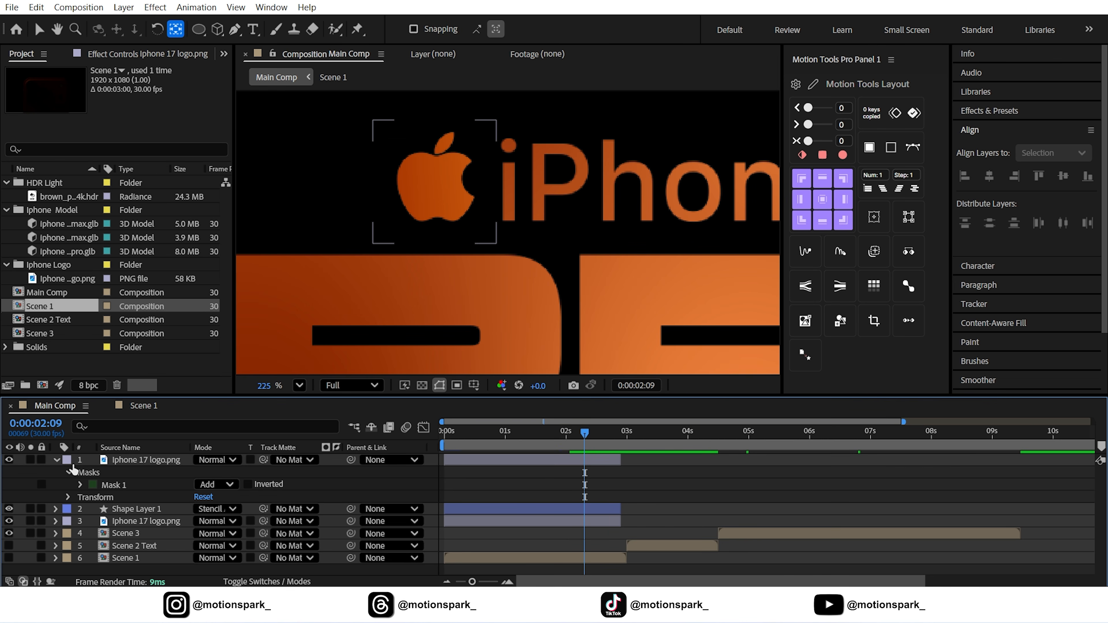
{"action": "left_click", "coordinate": [126, 460]}
{"action": "left_click", "coordinate": [299, 385]}
{"action": "left_click", "coordinate": [324, 112]}
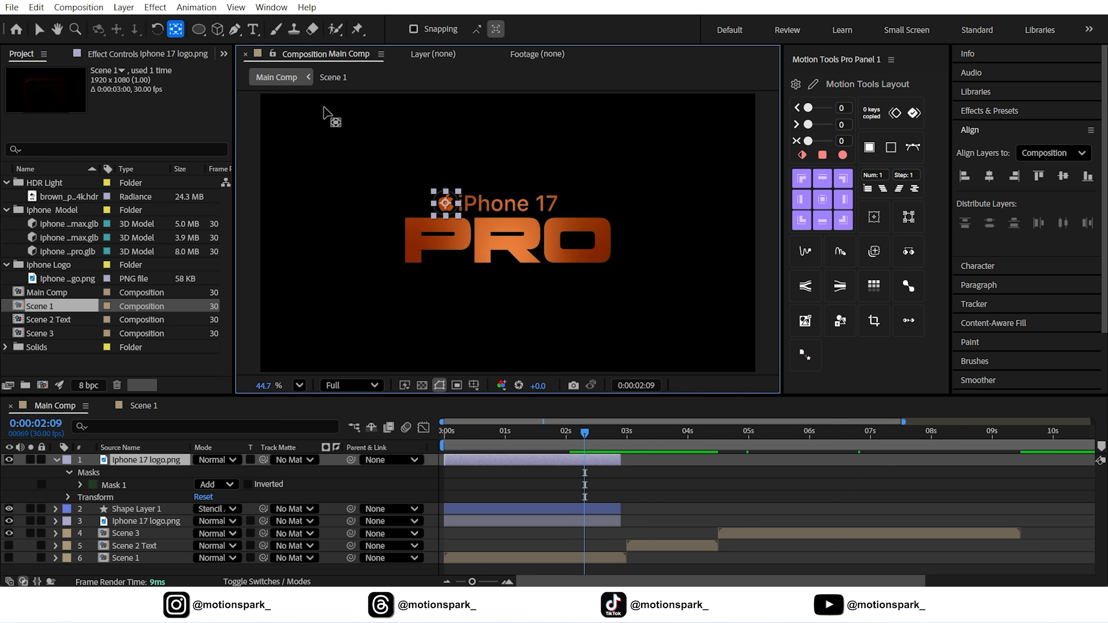
Shift the masked Apple layer to start at 0:00:02:29 and centre it horizontally and vertically in the composition
{"action": "key", "text": "v"}
{"action": "left_click_drag", "start_coordinate": [499, 461], "coordinate": [668, 466]}
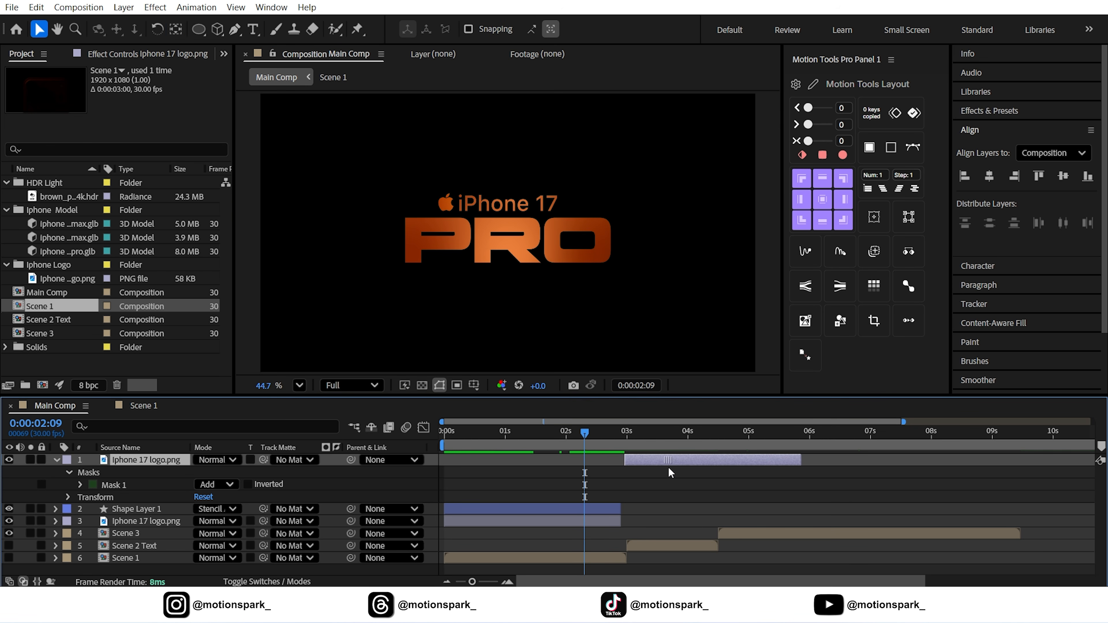
{"action": "left_click", "coordinate": [681, 436]}
{"action": "left_click", "coordinate": [989, 176]}
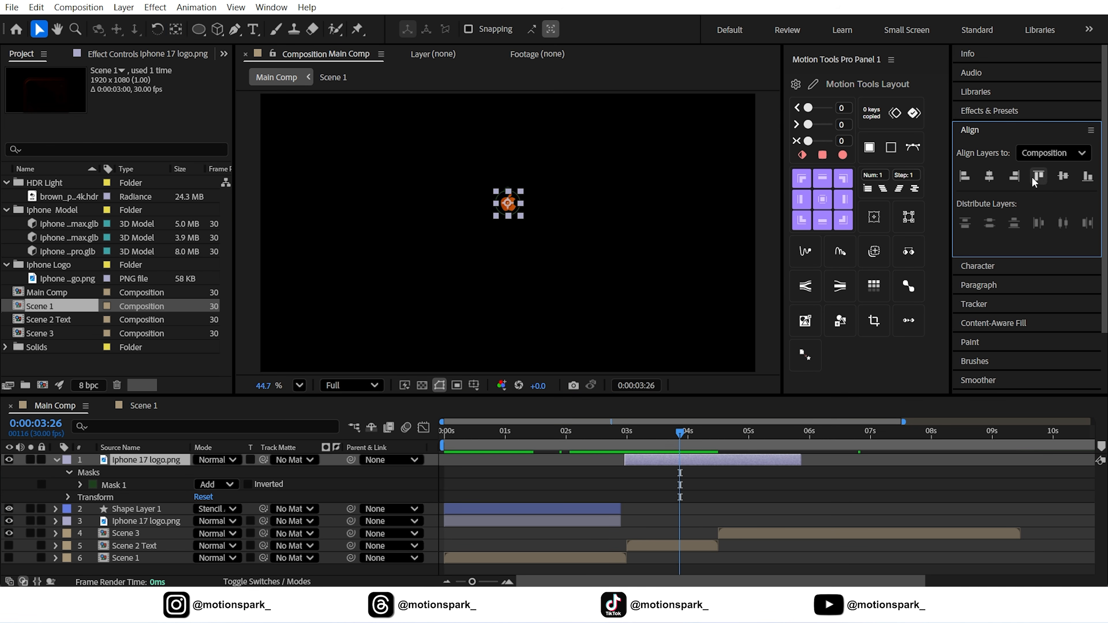
{"action": "left_click", "coordinate": [1062, 176]}
Set the masked Apple layer's scale to 140% and go to the layer's start at 0:00:02:29
{"action": "key", "text": "s"}
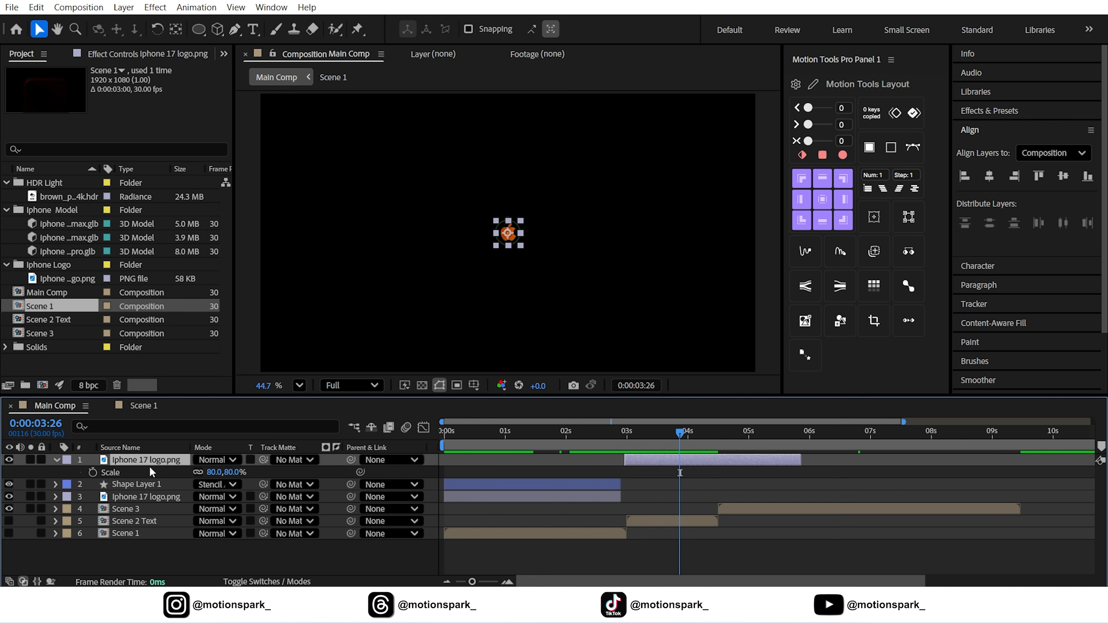
{"action": "left_click", "coordinate": [215, 472]}
{"action": "type", "text": "140"}
{"action": "key", "text": "Return"}
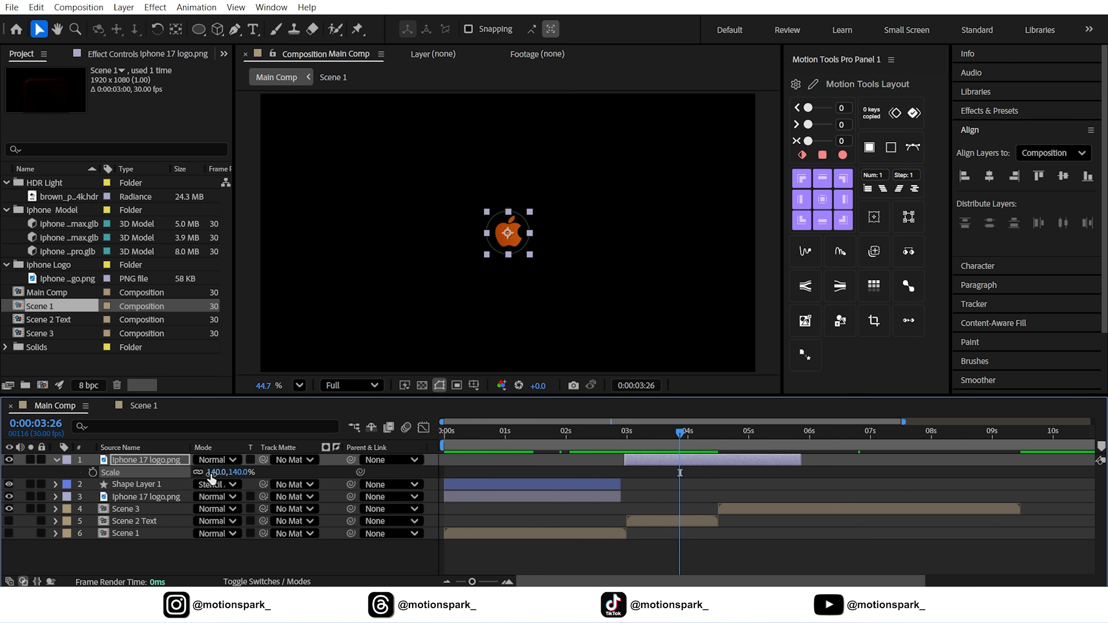
{"action": "left_click", "coordinate": [625, 434]}
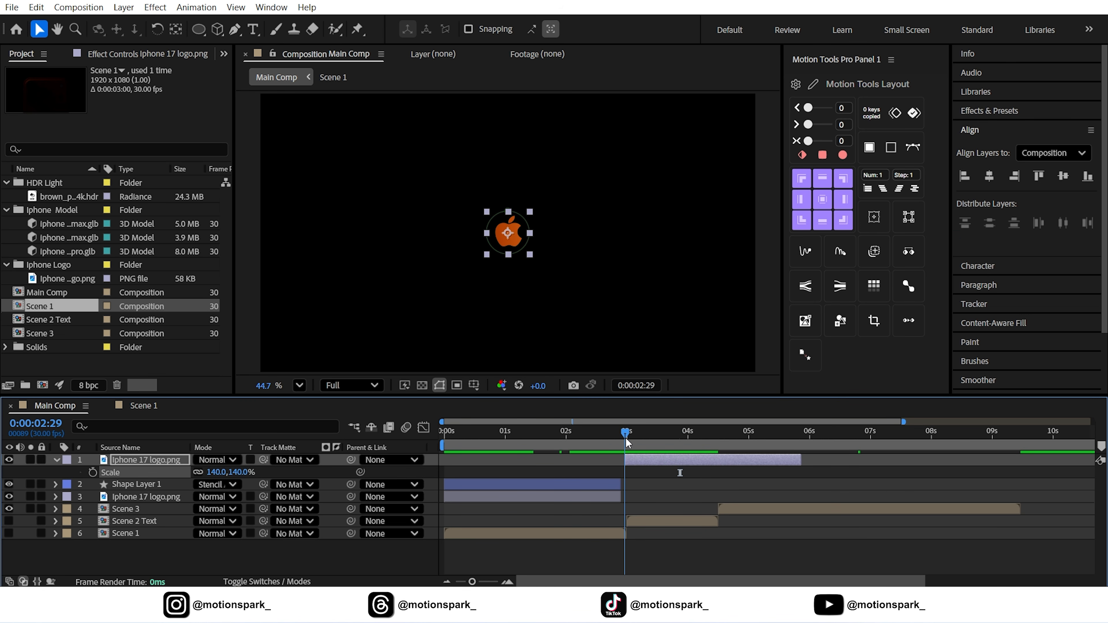
Keyframe the masked Apple layer's scale at 140% at 0:00:02:29 and 155% at 0:00:05:25
{"action": "left_click", "coordinate": [92, 472]}
{"action": "left_click", "coordinate": [746, 434]}
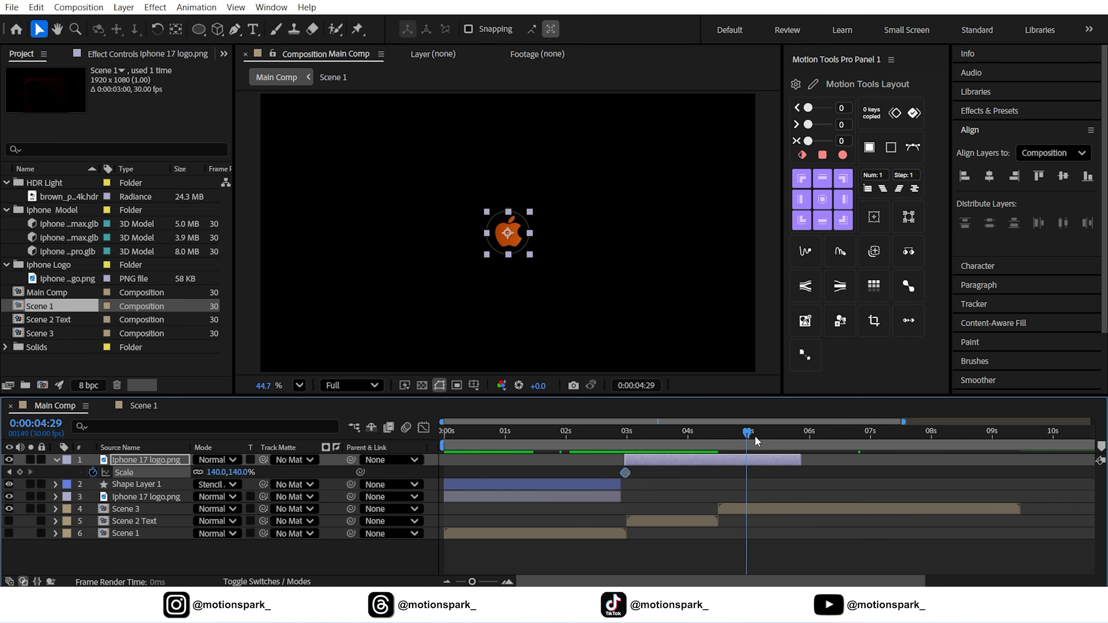
{"action": "left_click", "coordinate": [802, 434]}
{"action": "left_click_drag", "start_coordinate": [802, 440], "coordinate": [799, 440]}
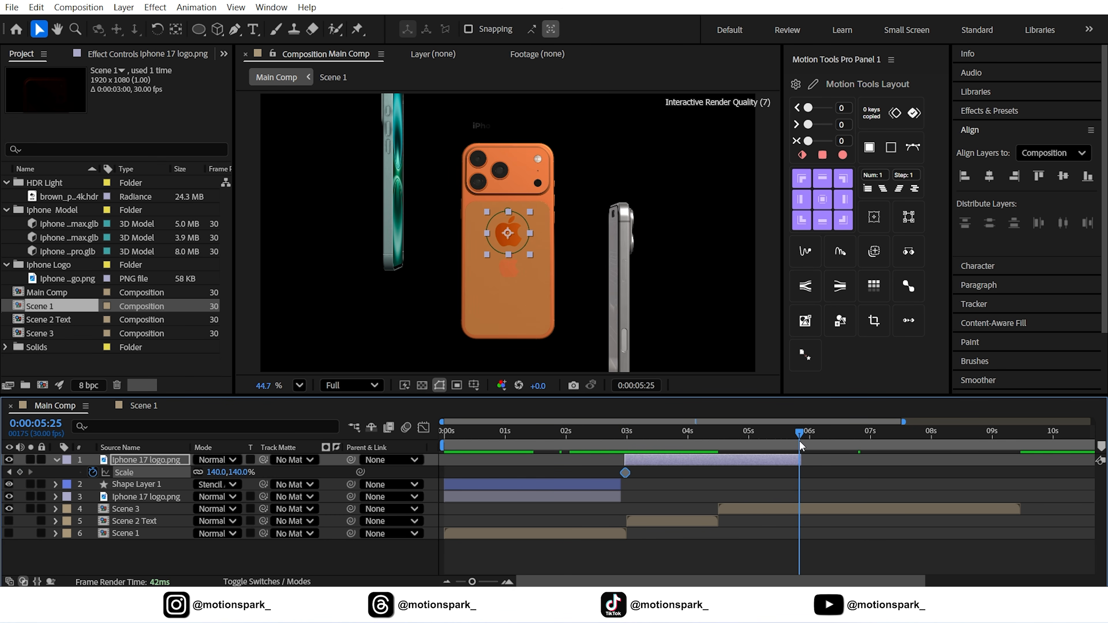
{"action": "left_click", "coordinate": [220, 473]}
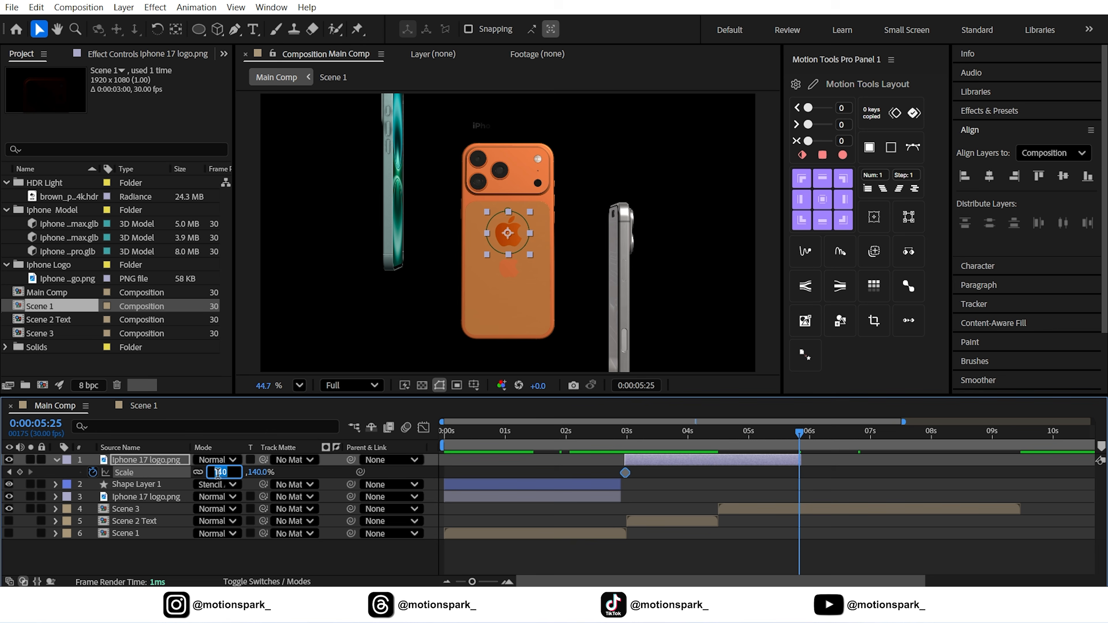
{"action": "type", "text": "140.9"}
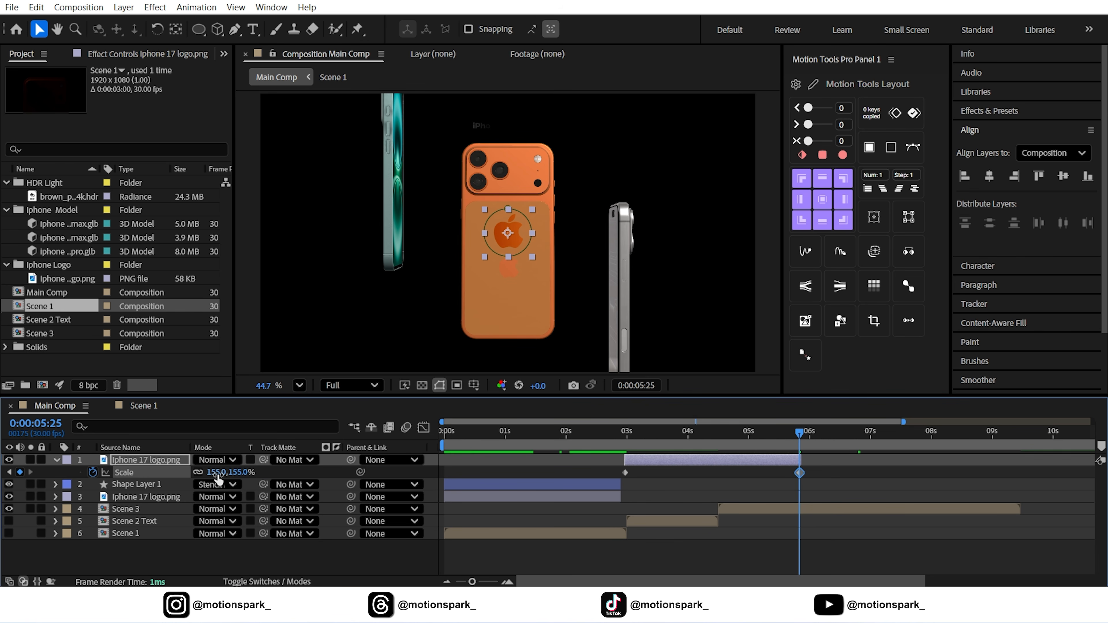
{"action": "key", "text": "Return"}
{"action": "left_click_drag", "start_coordinate": [647, 441], "coordinate": [627, 441]}
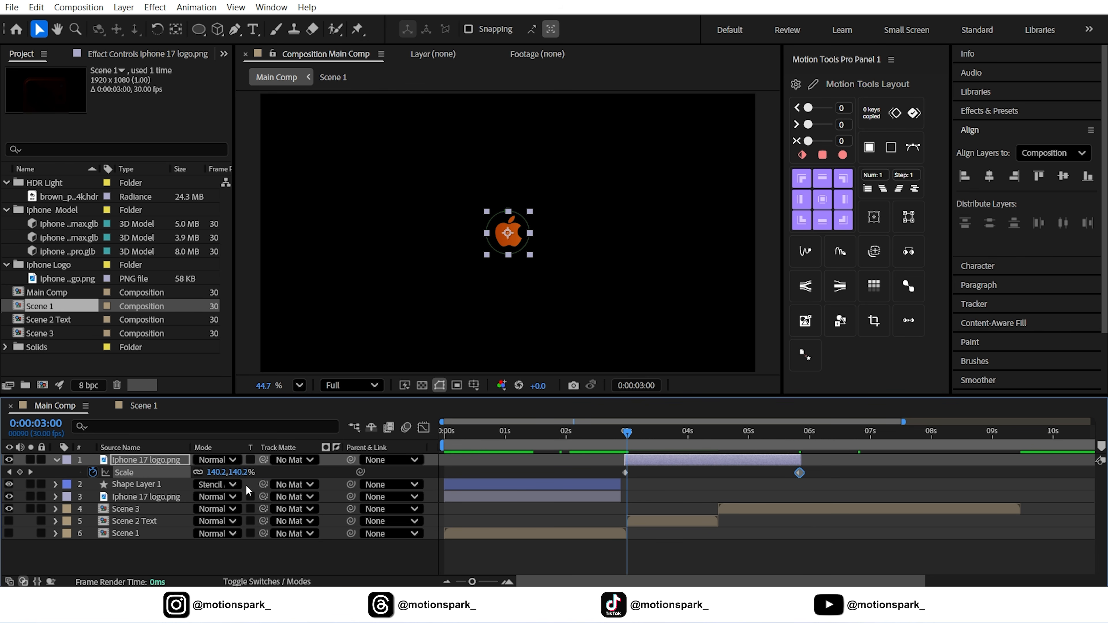
{"action": "key", "text": "u"}
Pre-compose both logo layers and the shape layer into a composition named Scene 4, moving all attributes
{"action": "left_click_drag", "start_coordinate": [471, 582], "coordinate": [435, 584]}
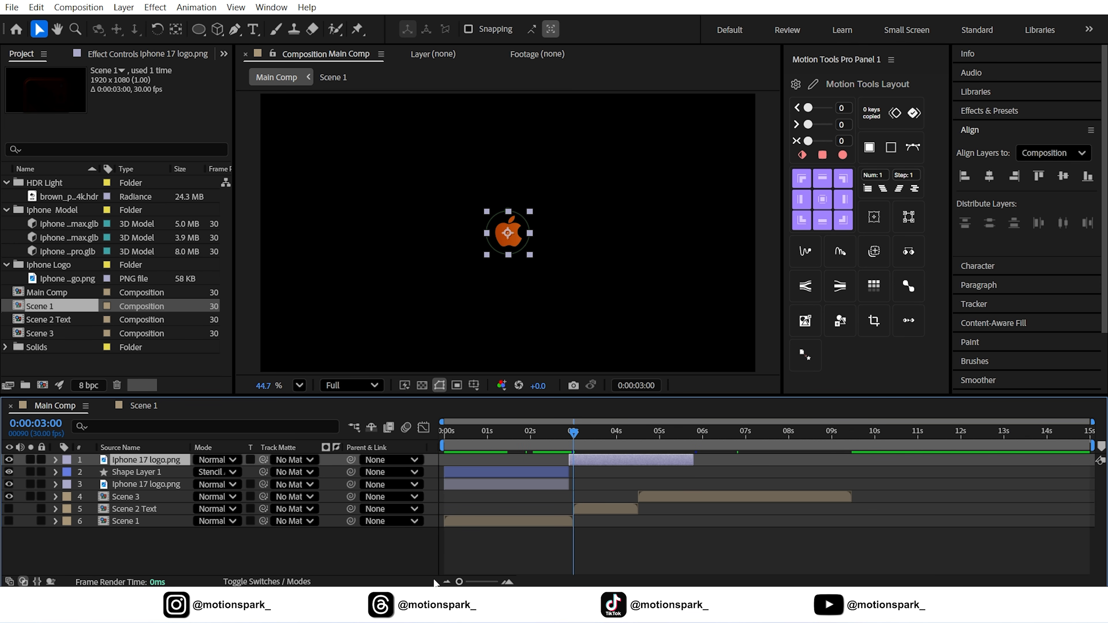
{"action": "left_click", "coordinate": [136, 487], "text": "shift"}
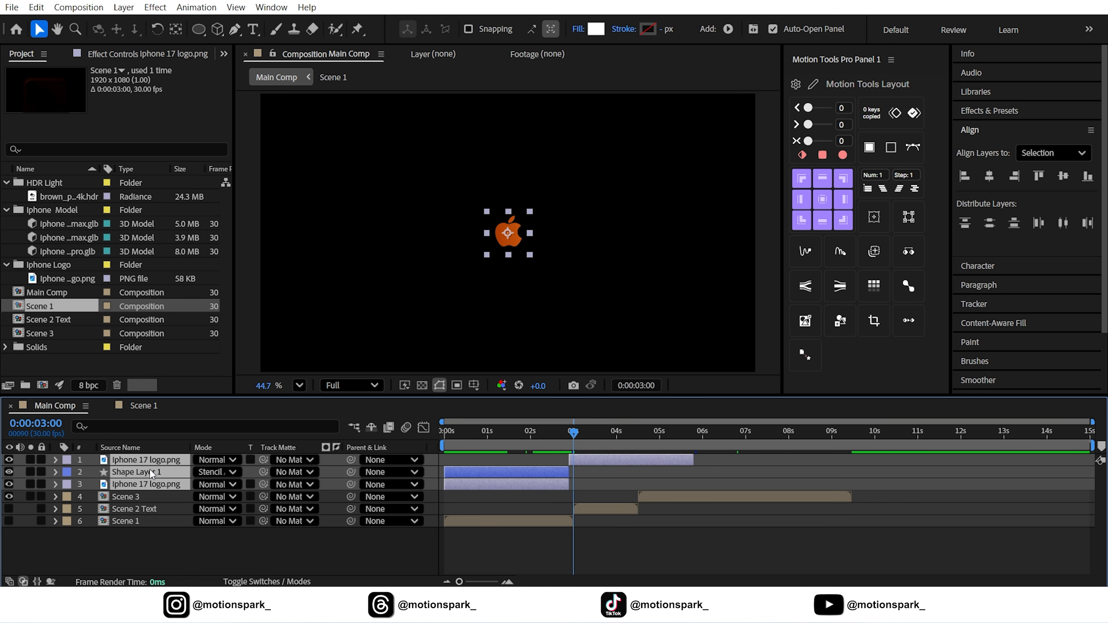
{"action": "key", "text": "ctrl+shift+c"}
{"action": "key", "text": "BackSpace"}
{"action": "type", "text": "S"}
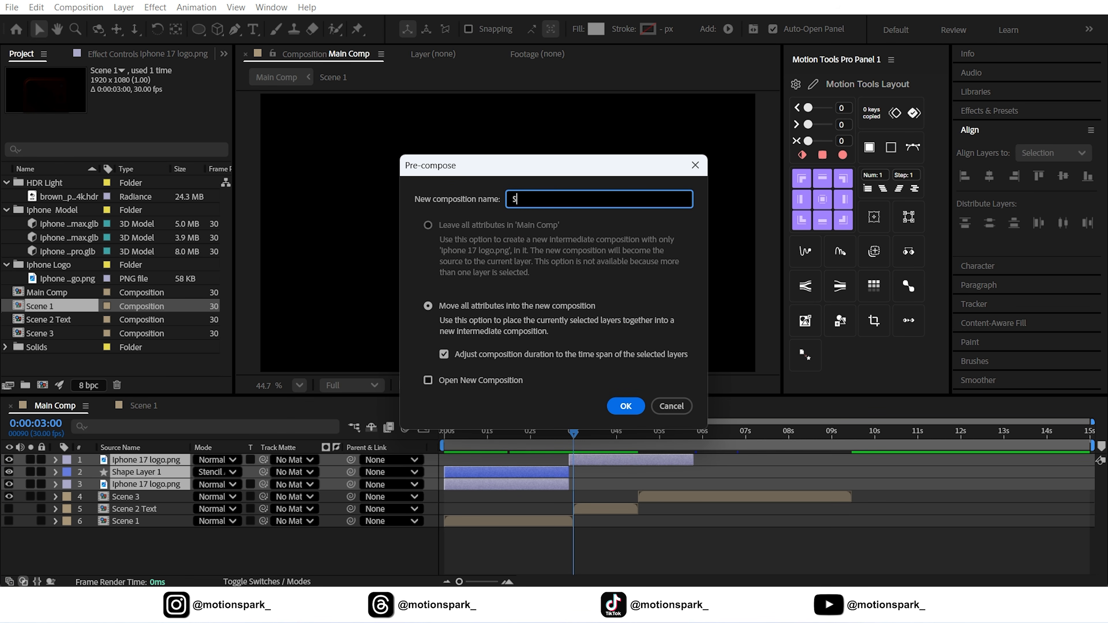
{"action": "type", "text": "cene 4"}
{"action": "key", "text": "Return"}
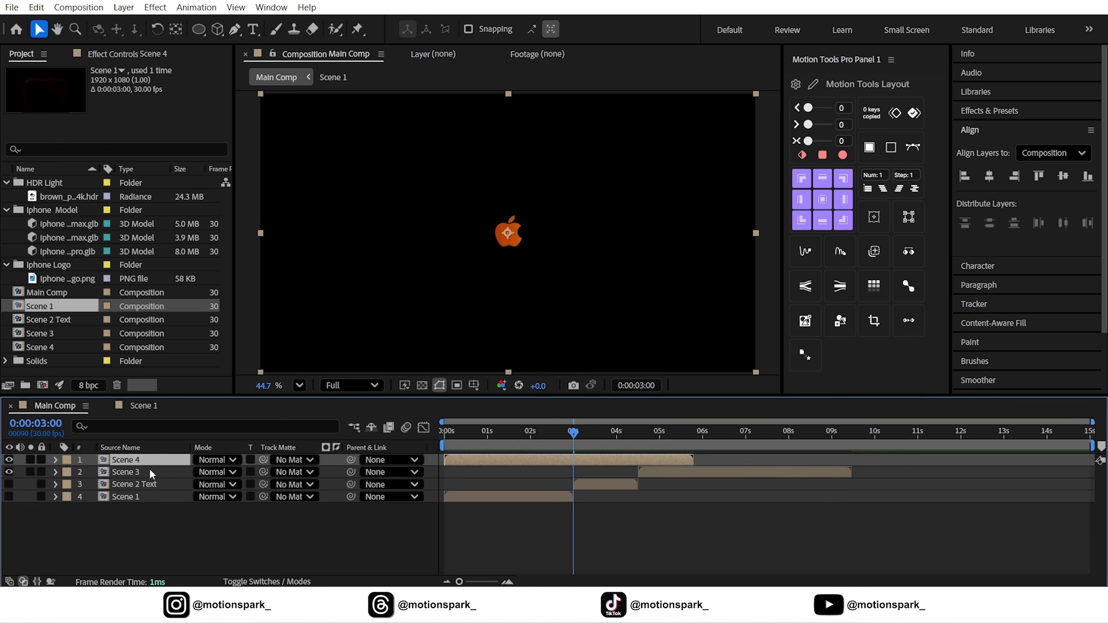
Shift Scene 4 later so it overlaps the end of Scene 3, and make Scene 2 Text and Scene 1 visible
{"action": "left_click_drag", "start_coordinate": [458, 460], "coordinate": [883, 462]}
{"action": "left_click_drag", "start_coordinate": [8, 484], "coordinate": [8, 497]}
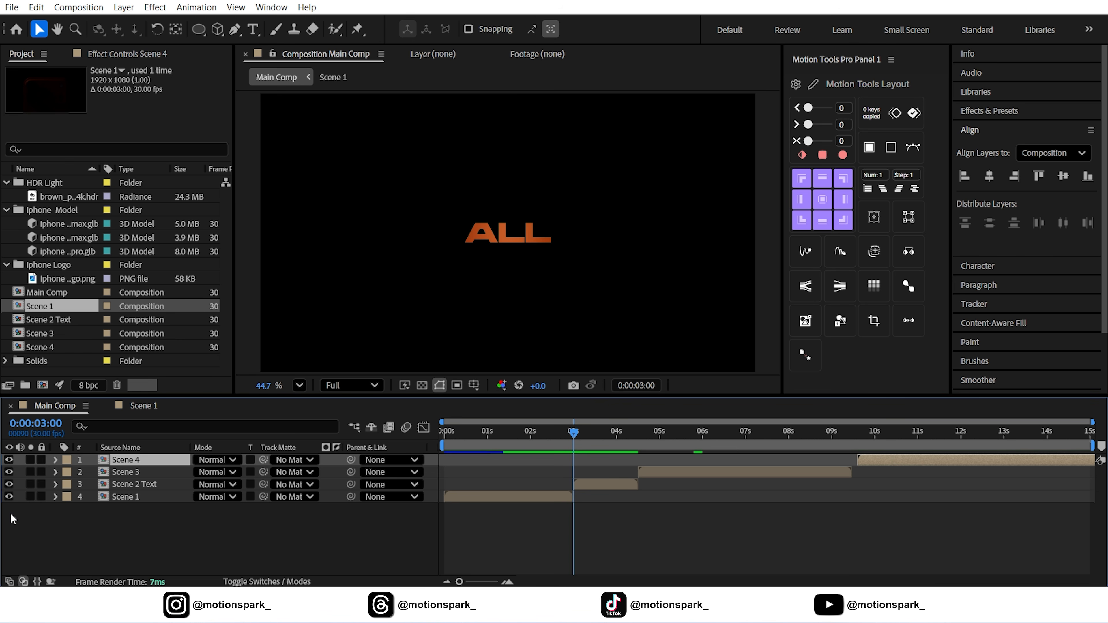
{"action": "left_click_drag", "start_coordinate": [573, 432], "coordinate": [841, 461]}
{"action": "key", "text": "space"}
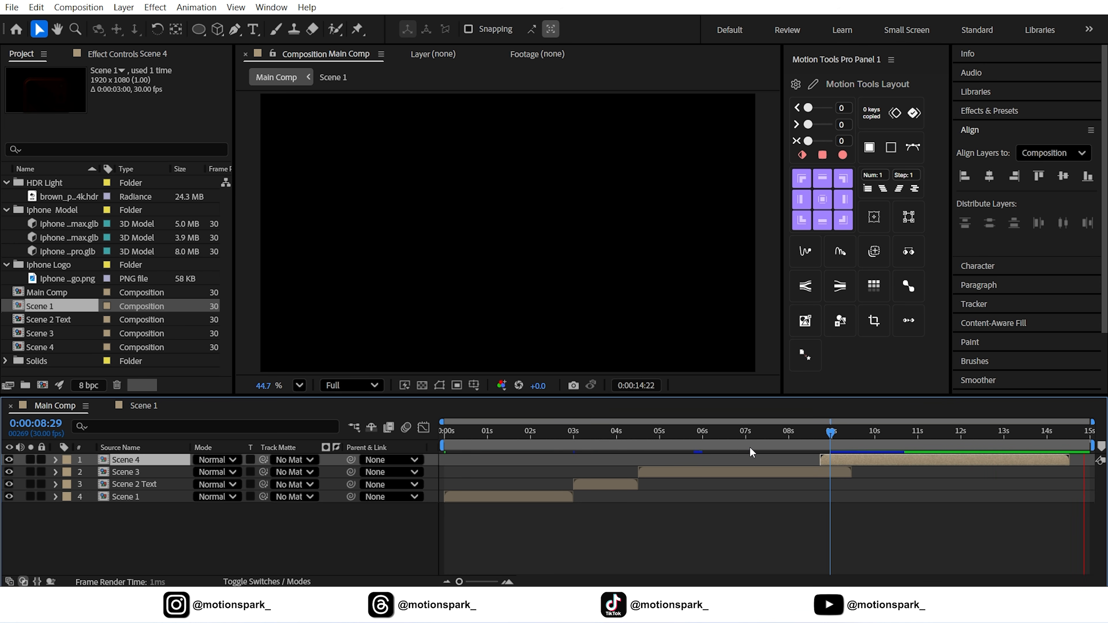
Preview the transition from Scene 3 into Scene 4 and end the work area at Scene 4's end
{"action": "left_click", "coordinate": [763, 433]}
{"action": "left_click_drag", "start_coordinate": [762, 436], "coordinate": [803, 434]}
{"action": "key", "text": "space"}
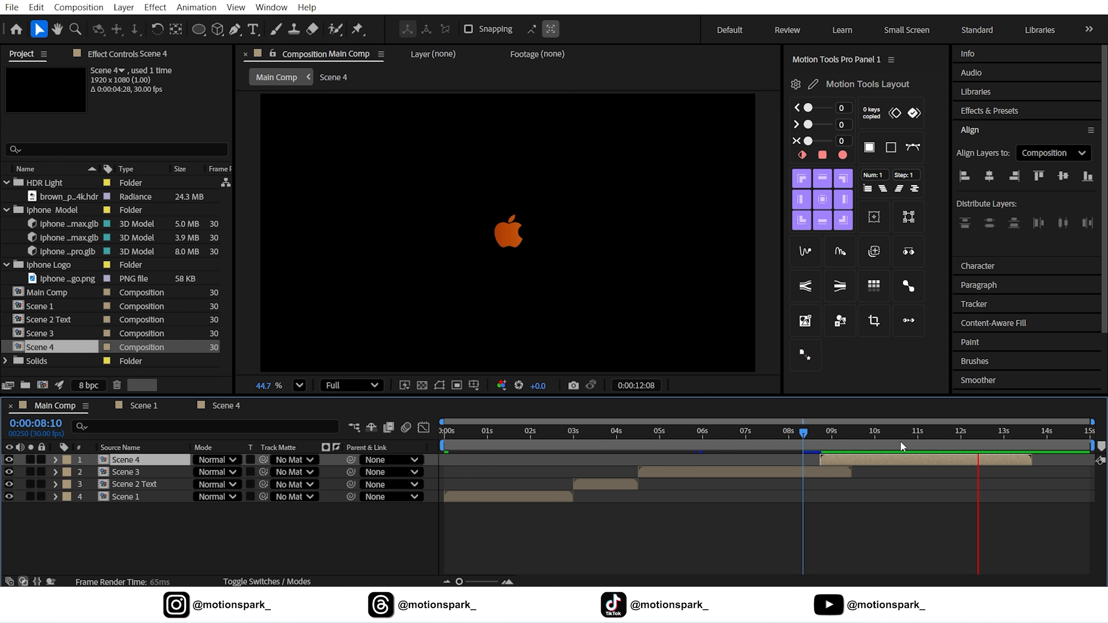
{"action": "left_click_drag", "start_coordinate": [985, 439], "coordinate": [444, 432]}
{"action": "key", "text": "n"}
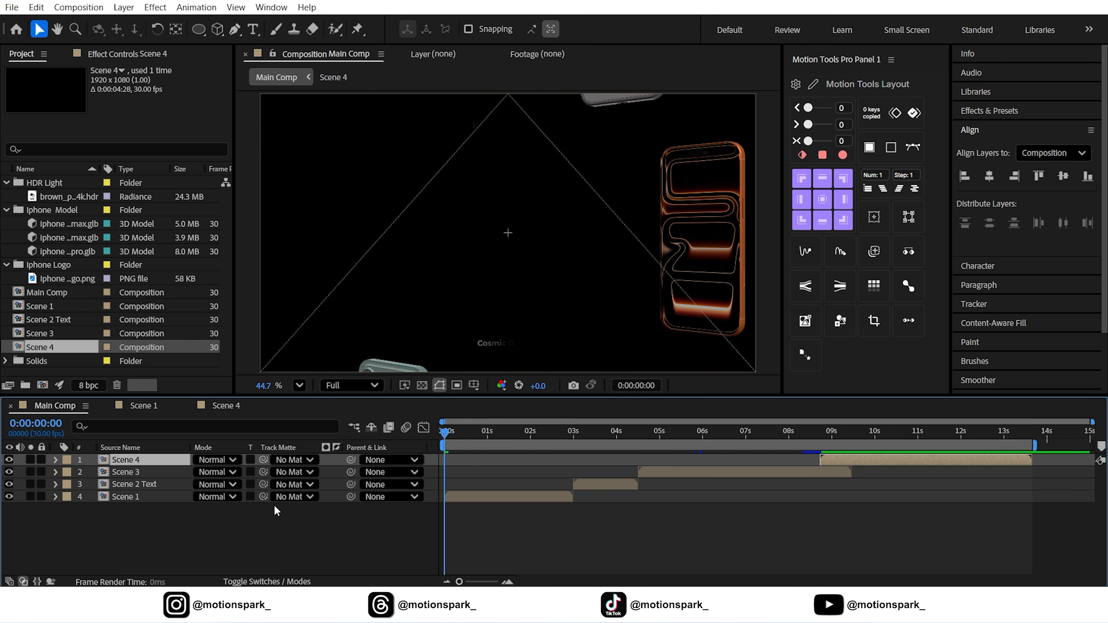
{"action": "left_click", "coordinate": [308, 541]}
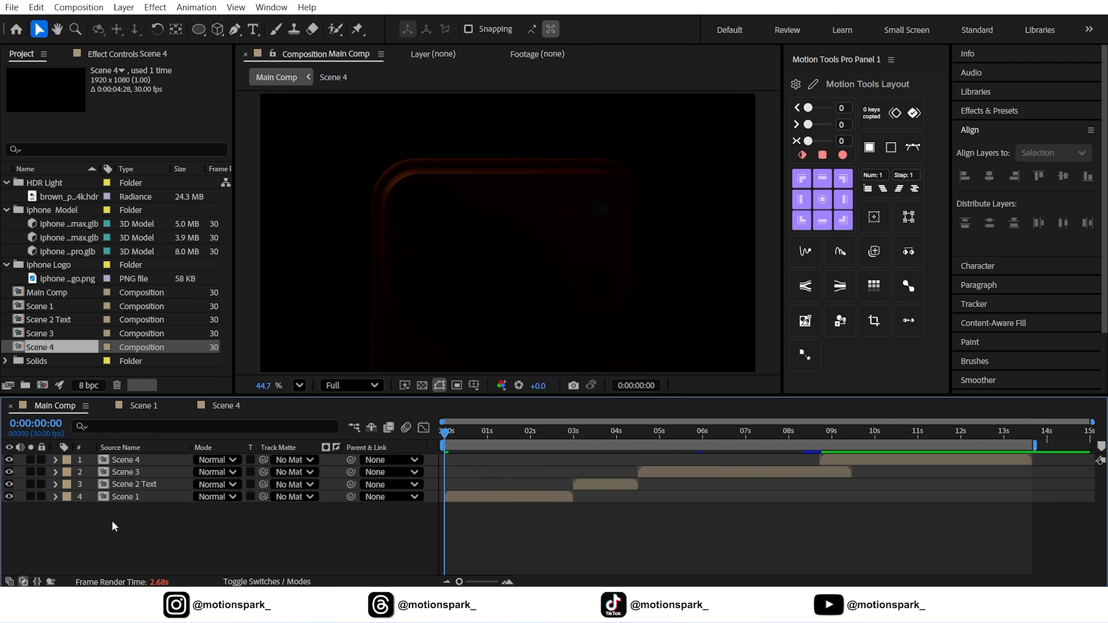
Create a black 1920 x 1080 px solid named BG and place it beneath all the scene layers
{"action": "left_click", "coordinate": [123, 7]}
{"action": "mouse_move", "coordinate": [146, 22]}
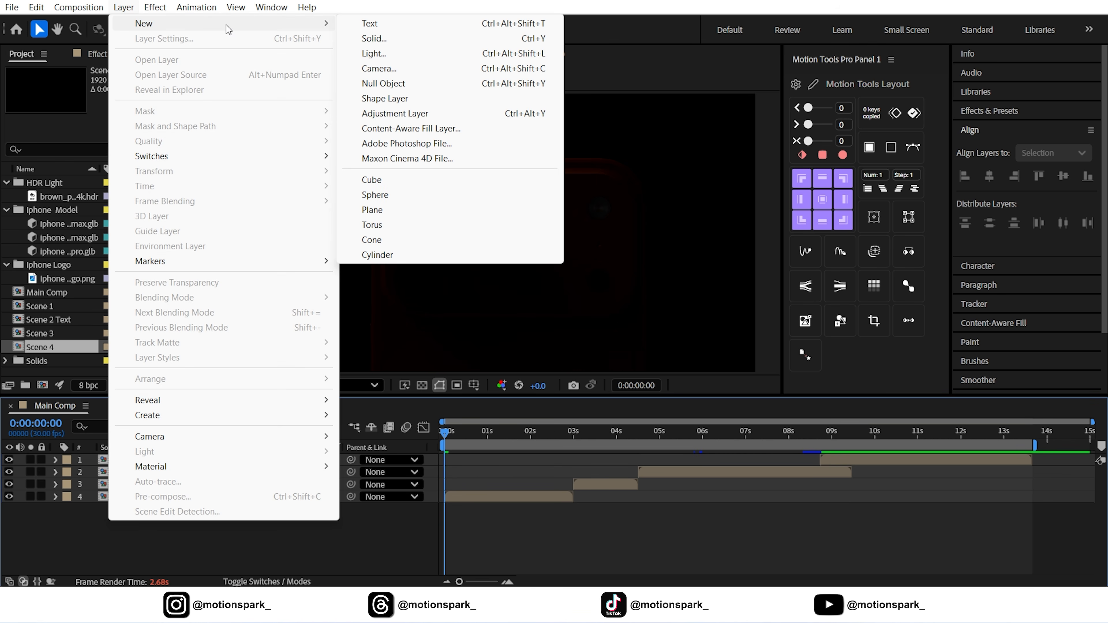
{"action": "left_click", "coordinate": [388, 39]}
{"action": "type", "text": "B"}
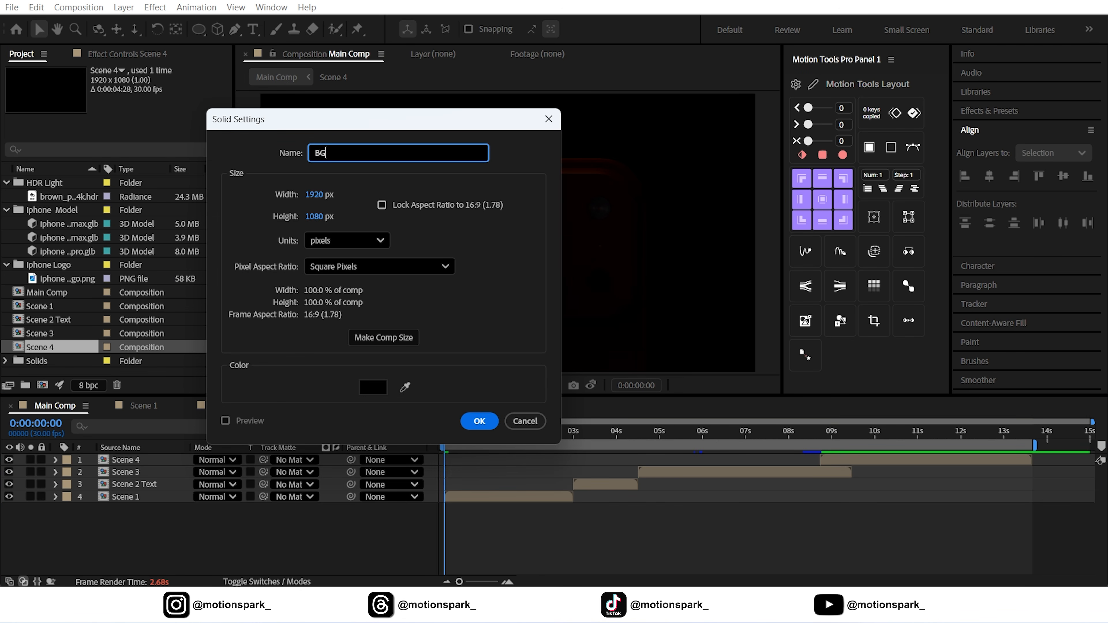
{"action": "type", "text": "G"}
{"action": "left_click", "coordinate": [478, 421]}
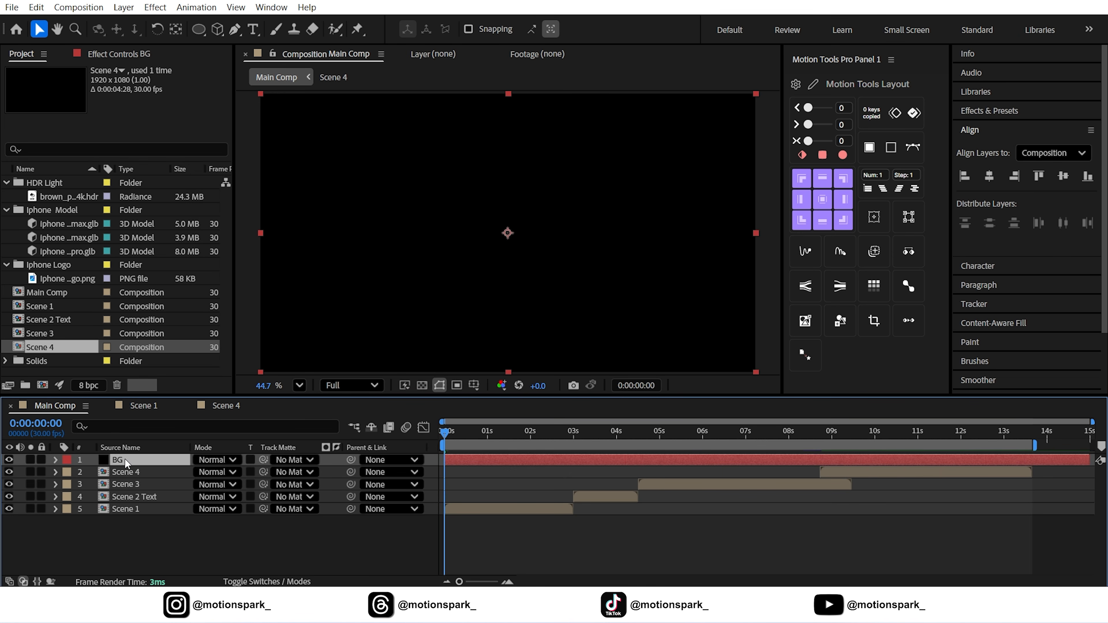
{"action": "left_click_drag", "start_coordinate": [125, 458], "coordinate": [176, 522]}
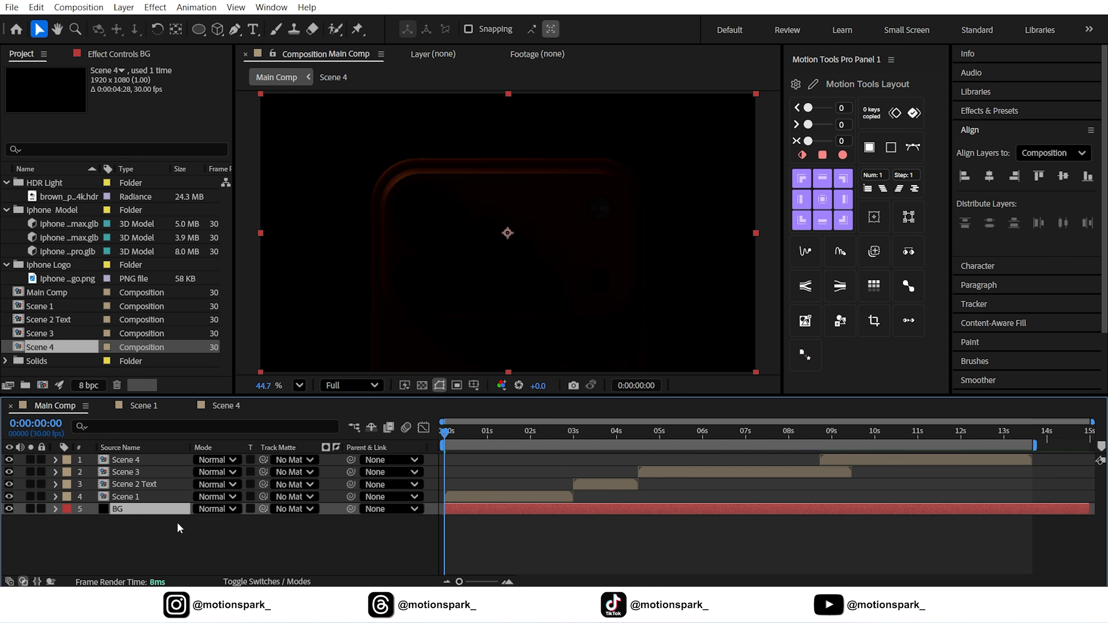
Apply the 4-Color Gradient effect to the BG layer and make Colors 1, 2 and 3 black
{"action": "left_click", "coordinate": [988, 110]}
{"action": "left_click_drag", "start_coordinate": [1007, 235], "coordinate": [144, 508]}
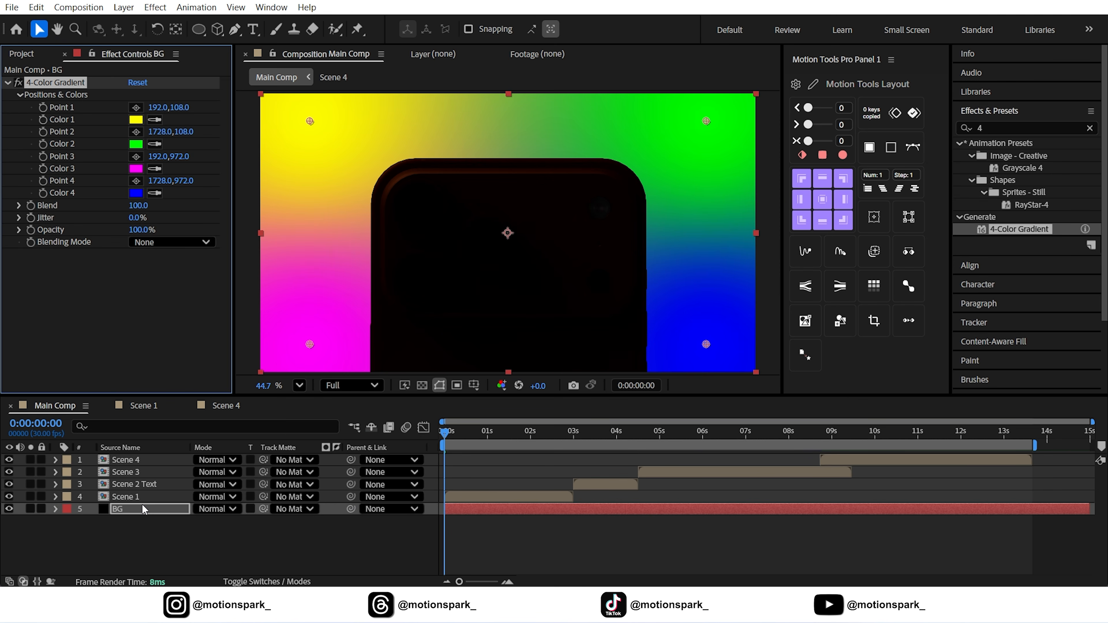
{"action": "left_click", "coordinate": [136, 119]}
{"action": "left_click_drag", "start_coordinate": [748, 242], "coordinate": [746, 292]}
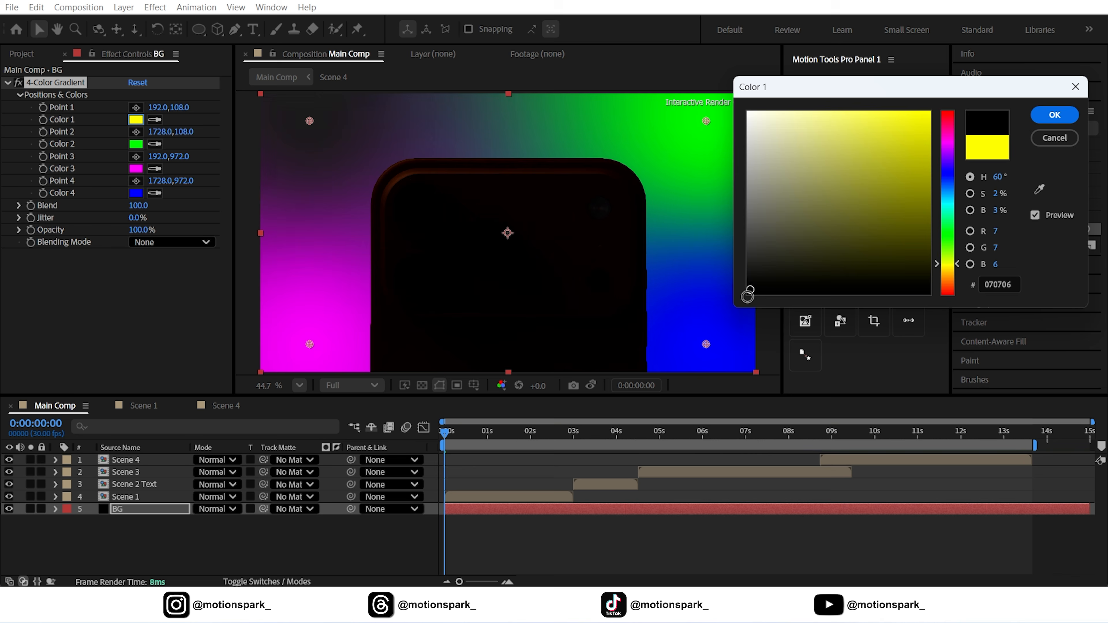
{"action": "left_click", "coordinate": [1054, 115]}
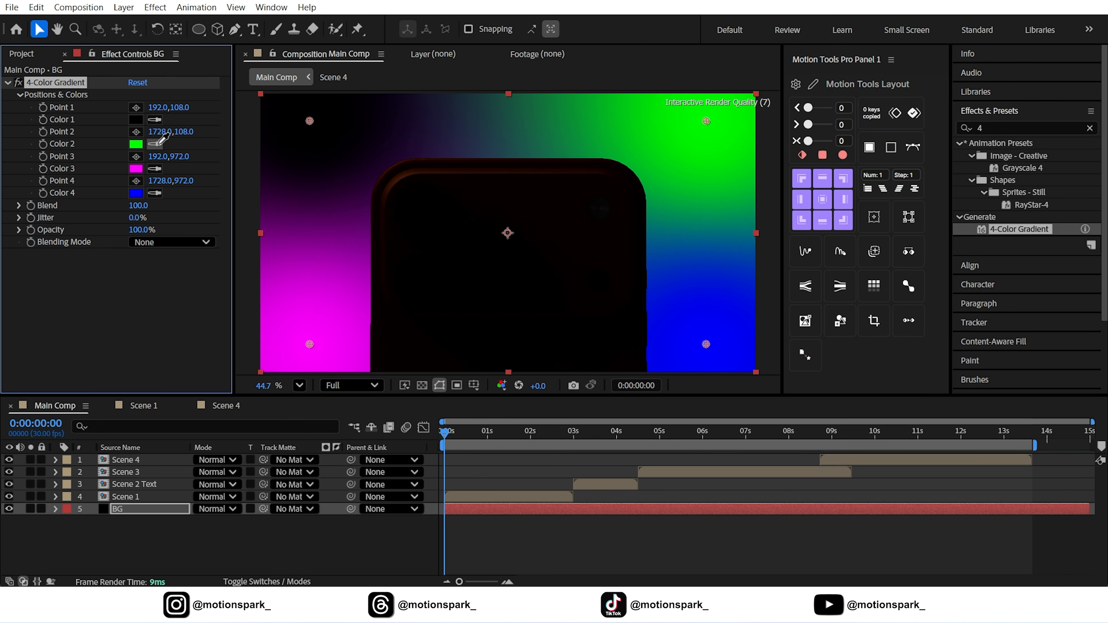
{"action": "left_click", "coordinate": [139, 118]}
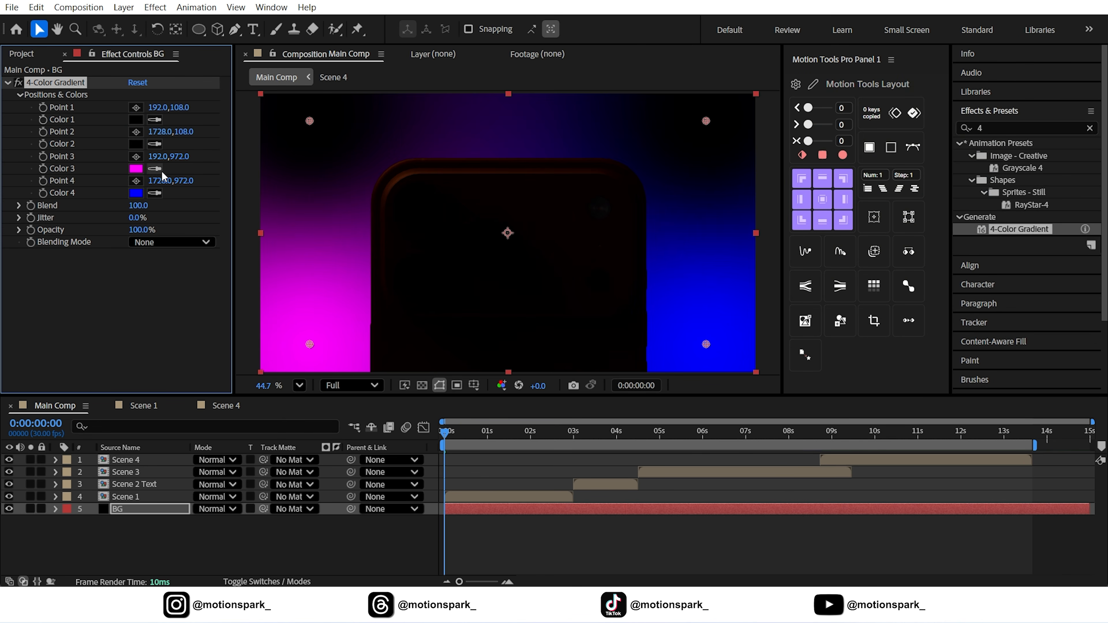
{"action": "left_click", "coordinate": [136, 144]}
Set the gradient's Color 4 to the orange sampled from the iPhone body at 0:00:02:01
{"action": "left_click", "coordinate": [531, 432]}
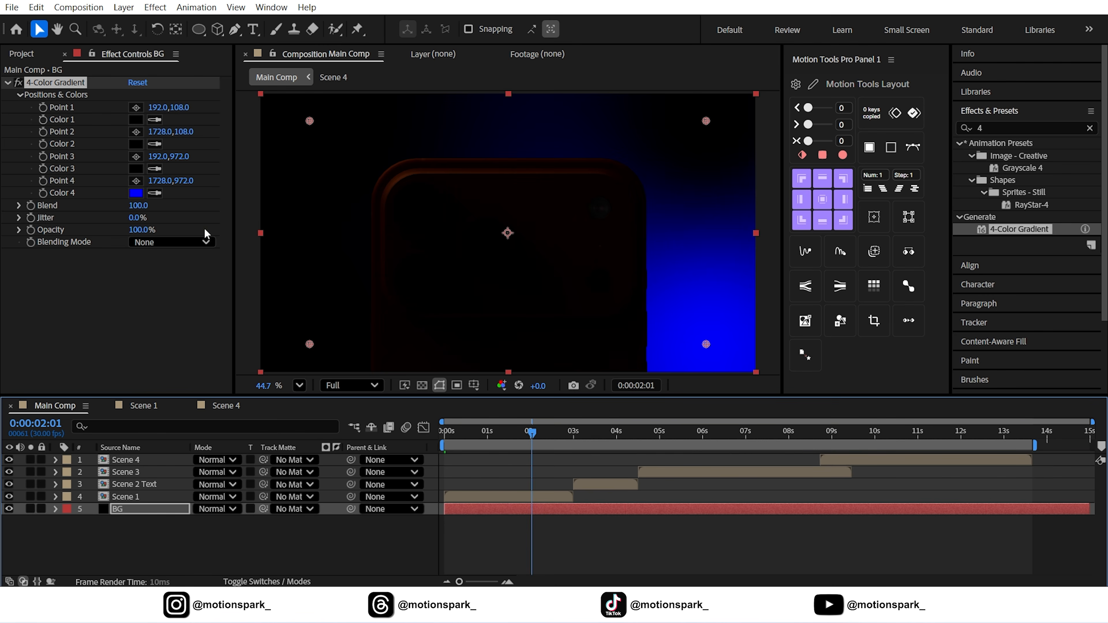
{"action": "left_click", "coordinate": [155, 193]}
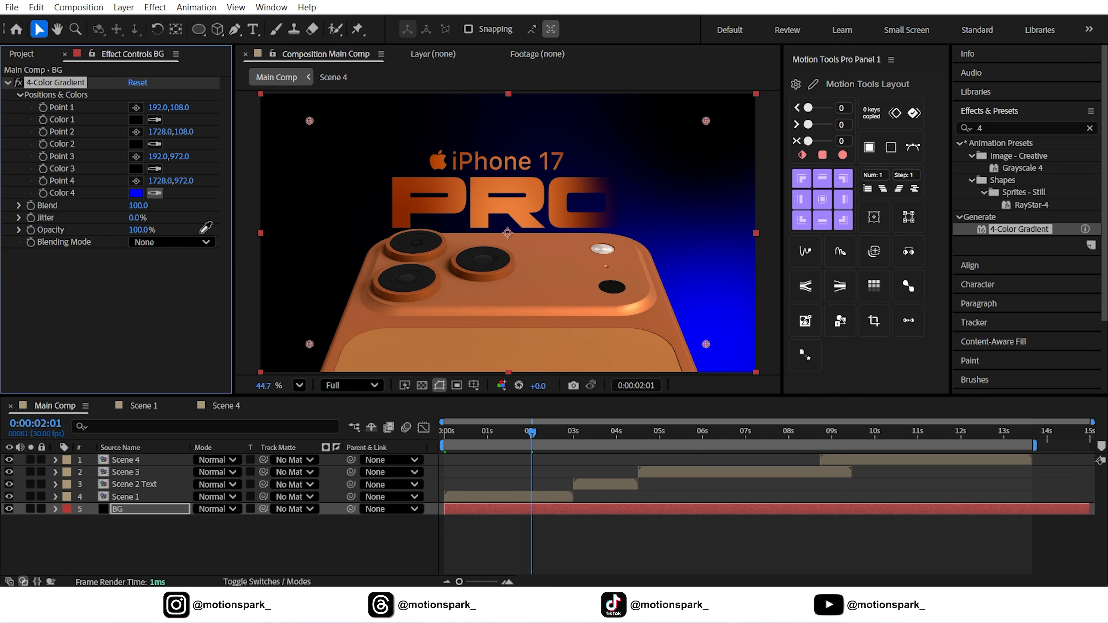
{"action": "left_click", "coordinate": [516, 280]}
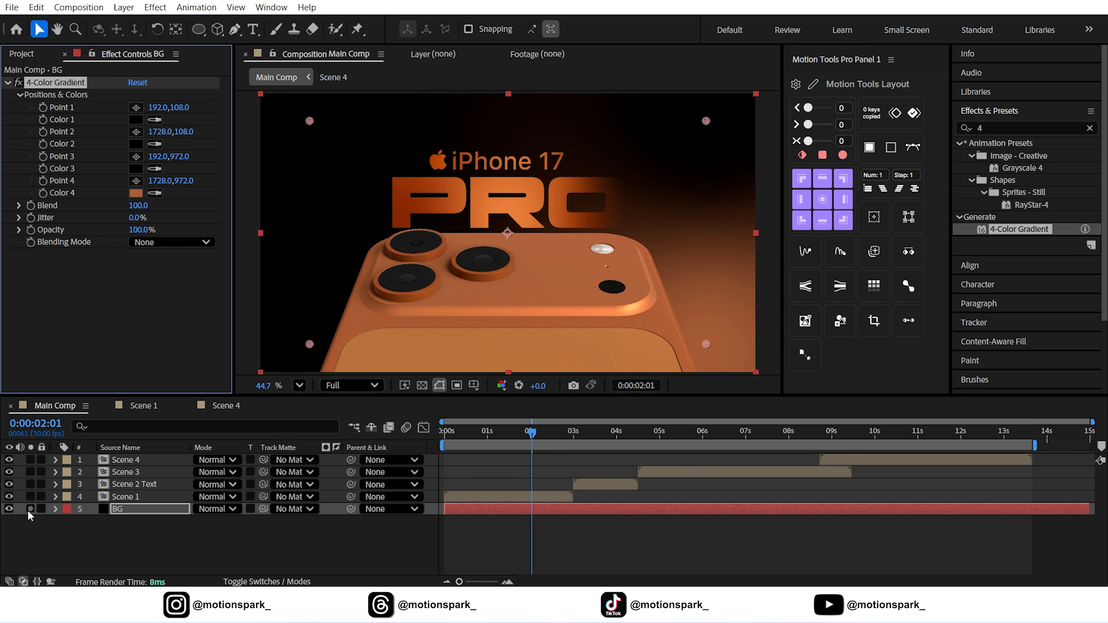
With BG soloed at 0:00:00:00, move the gradient points outside the frame, orange above the upper right, and keyframe all points and colours
{"action": "left_click", "coordinate": [446, 436]}
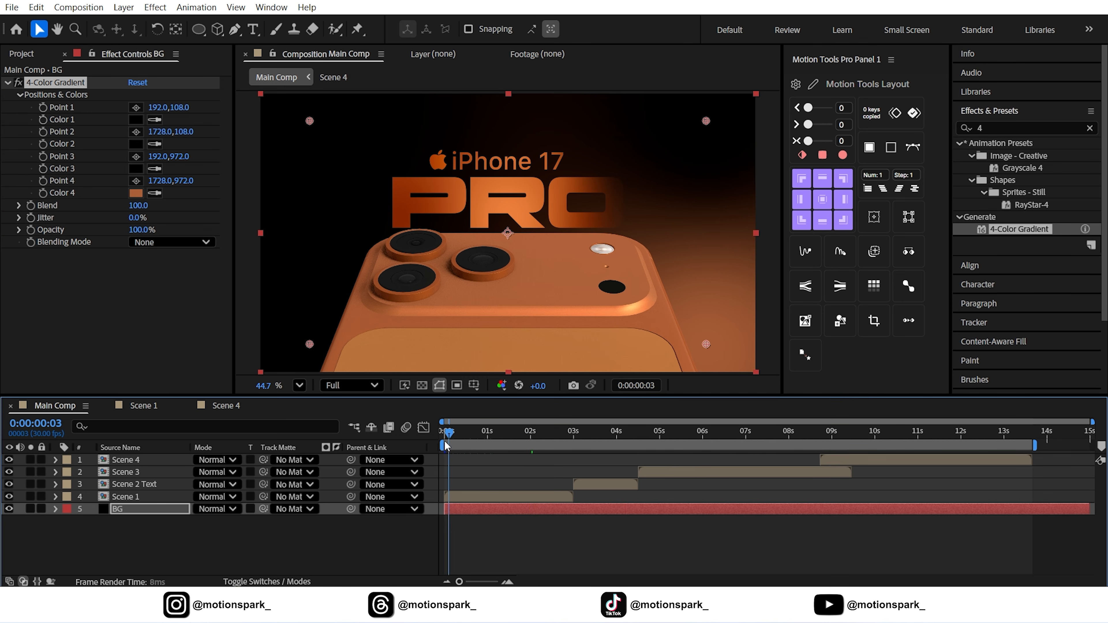
{"action": "left_click", "coordinate": [30, 509]}
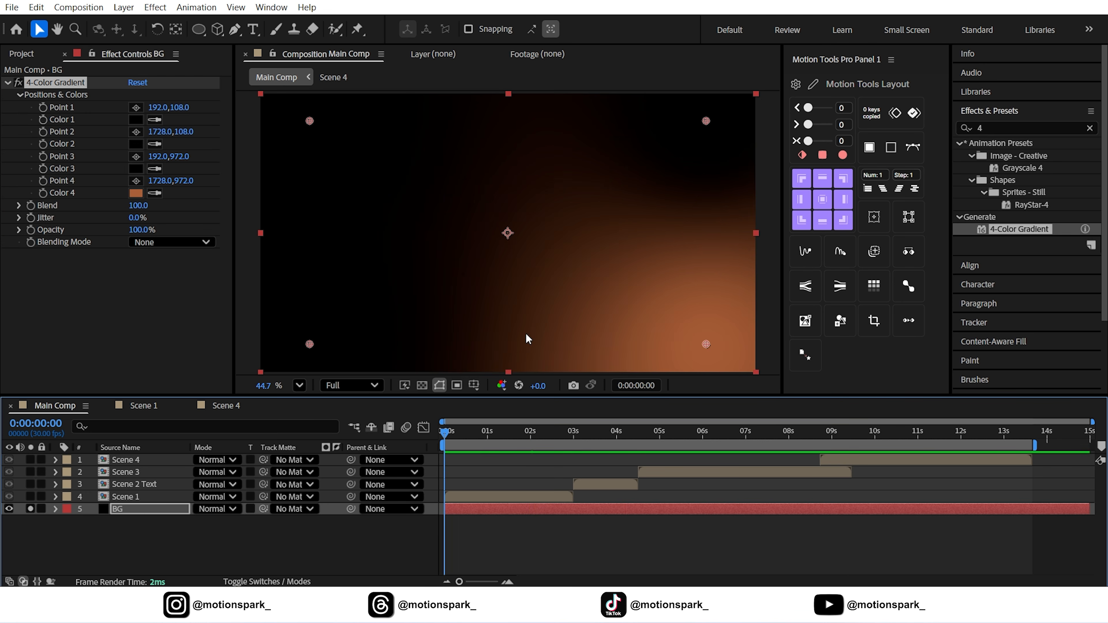
{"action": "scroll", "coordinate": [566, 304], "scroll_direction": "down", "scroll_amount": 2}
{"action": "left_click_drag", "start_coordinate": [655, 332], "coordinate": [649, 129]}
{"action": "left_click_drag", "start_coordinate": [599, 317], "coordinate": [591, 238]}
{"action": "left_click_drag", "start_coordinate": [638, 162], "coordinate": [726, 242]}
{"action": "left_click_drag", "start_coordinate": [379, 162], "coordinate": [348, 114]}
{"action": "left_click_drag", "start_coordinate": [378, 308], "coordinate": [347, 370]}
{"action": "left_click_drag", "start_coordinate": [42, 107], "coordinate": [43, 193]}
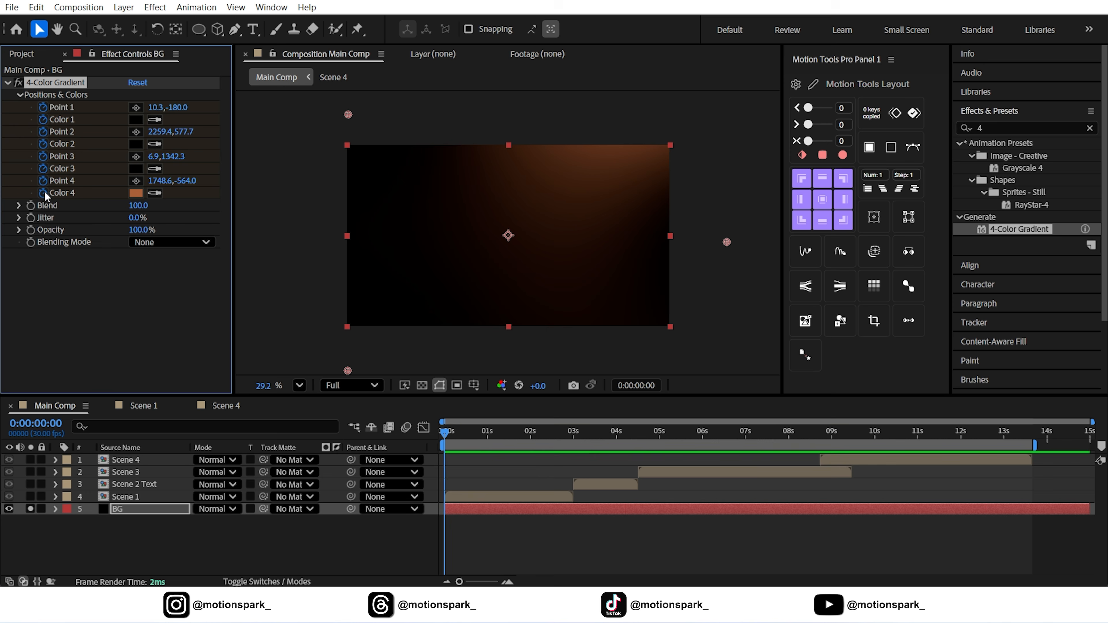
At 0:00:13:20, reposition the four gradient points outside the frame so the orange glow comes from the upper left
{"action": "left_click", "coordinate": [1034, 441]}
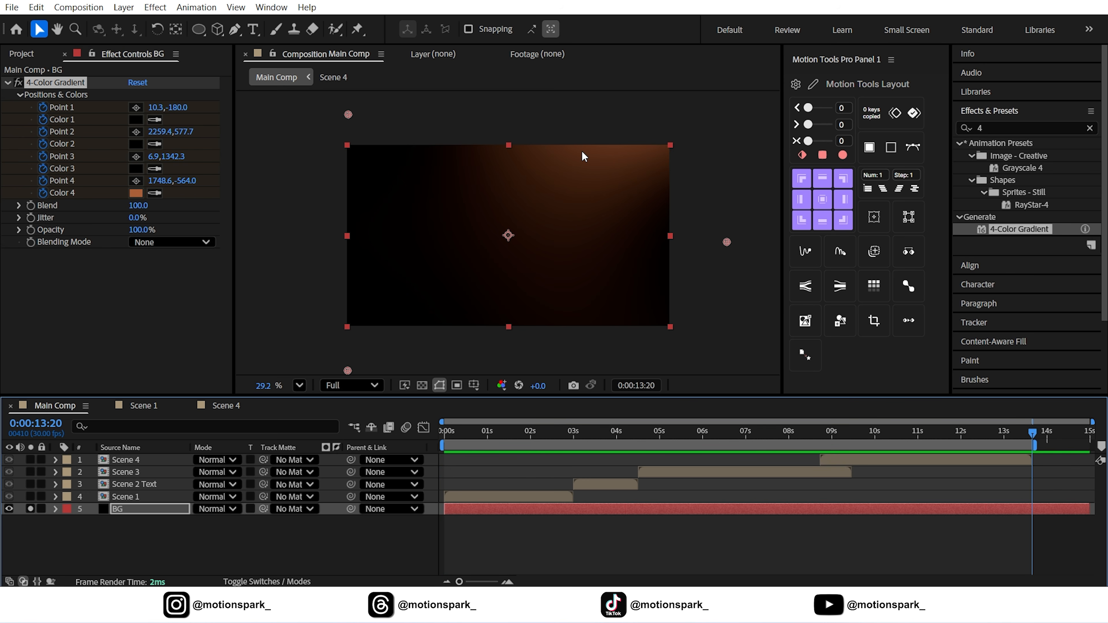
{"action": "scroll", "coordinate": [581, 159], "scroll_direction": "down", "scroll_amount": 1}
{"action": "left_click_drag", "start_coordinate": [622, 113], "coordinate": [308, 311]}
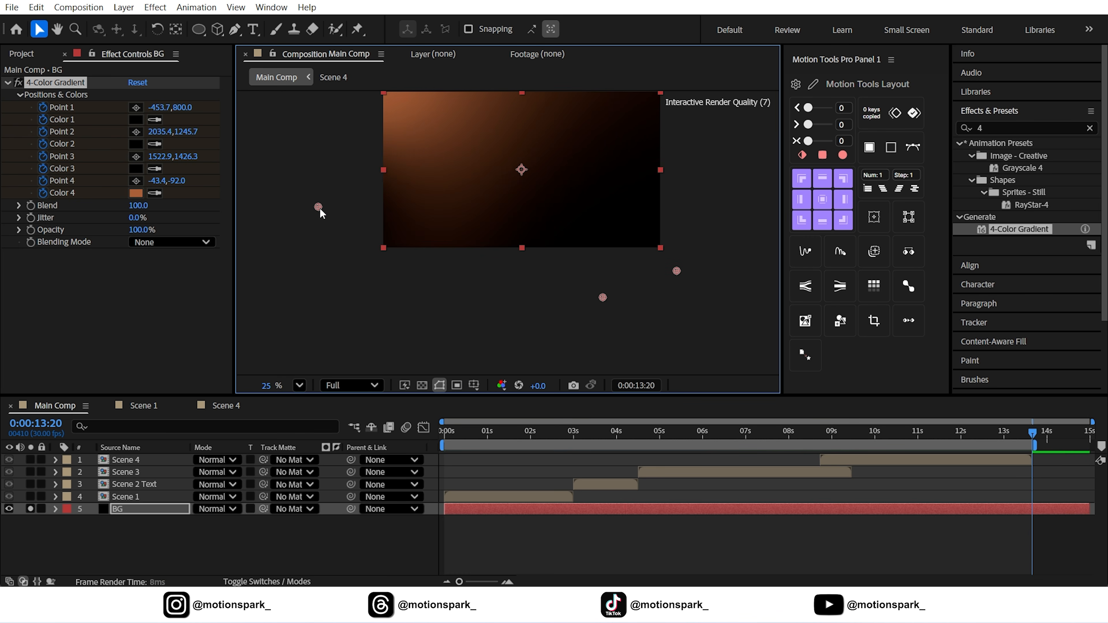
{"action": "left_click_drag", "start_coordinate": [319, 208], "coordinate": [349, 188]}
{"action": "left_click_drag", "start_coordinate": [567, 218], "coordinate": [566, 270]}
{"action": "left_click_drag", "start_coordinate": [677, 323], "coordinate": [702, 292]}
Return to 0:00:00:00, turn off solo on the BG layer and fit the composition in the viewer
{"action": "left_click_drag", "start_coordinate": [610, 440], "coordinate": [94, 425]}
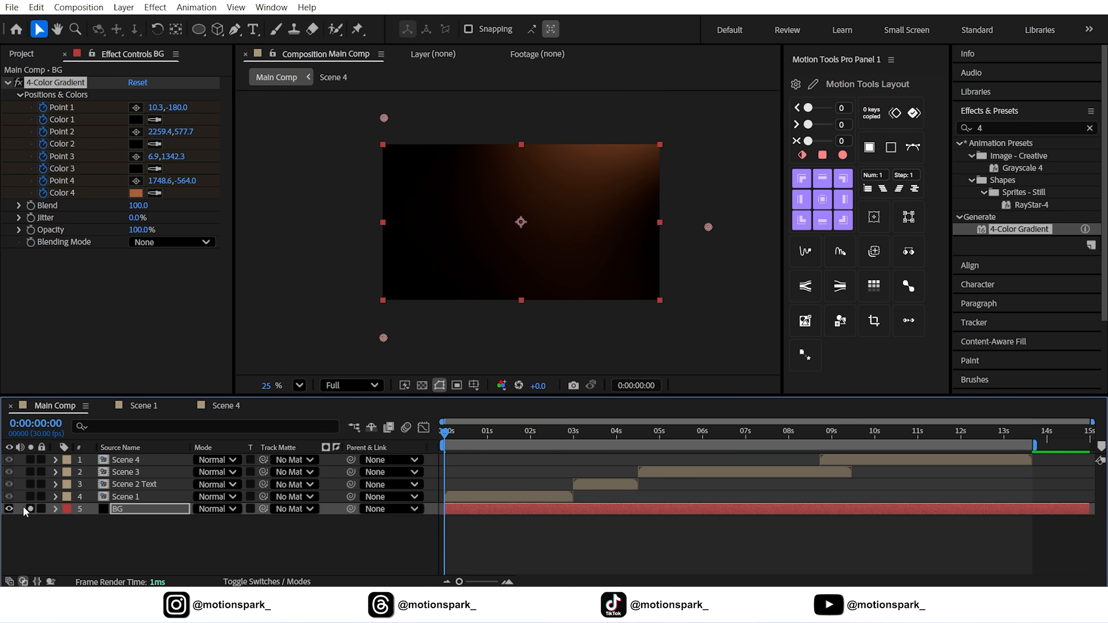
{"action": "left_click", "coordinate": [30, 509]}
{"action": "left_click", "coordinate": [300, 386]}
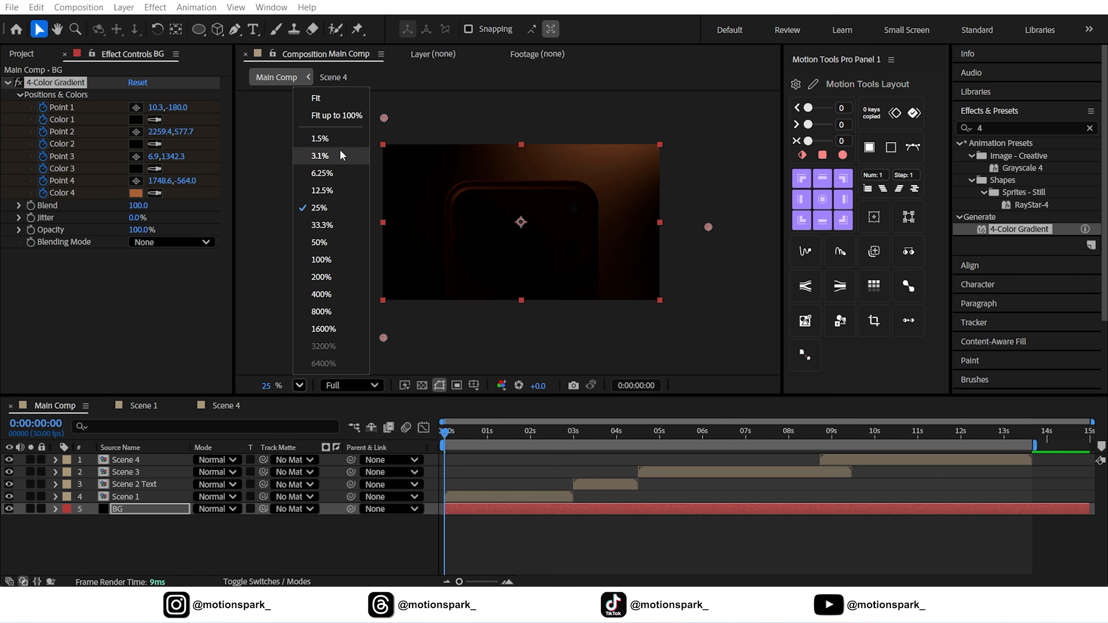
{"action": "left_click", "coordinate": [333, 125]}
Set the BG layer's opacity to 0% and lower the viewer resolution to Half
{"action": "left_click", "coordinate": [126, 510]}
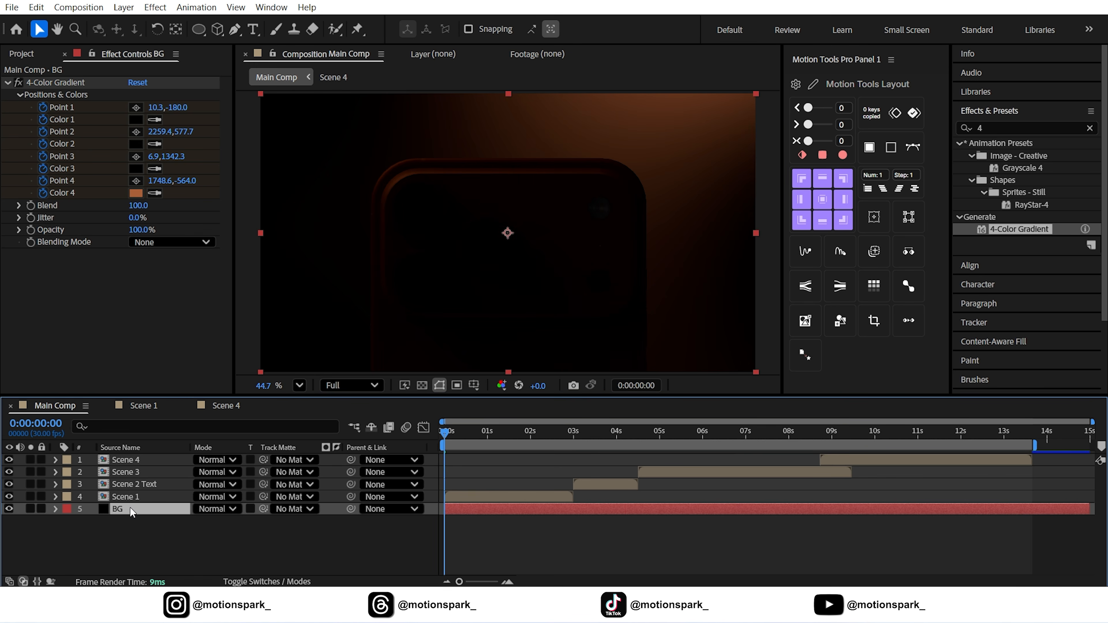
{"action": "key", "text": "t"}
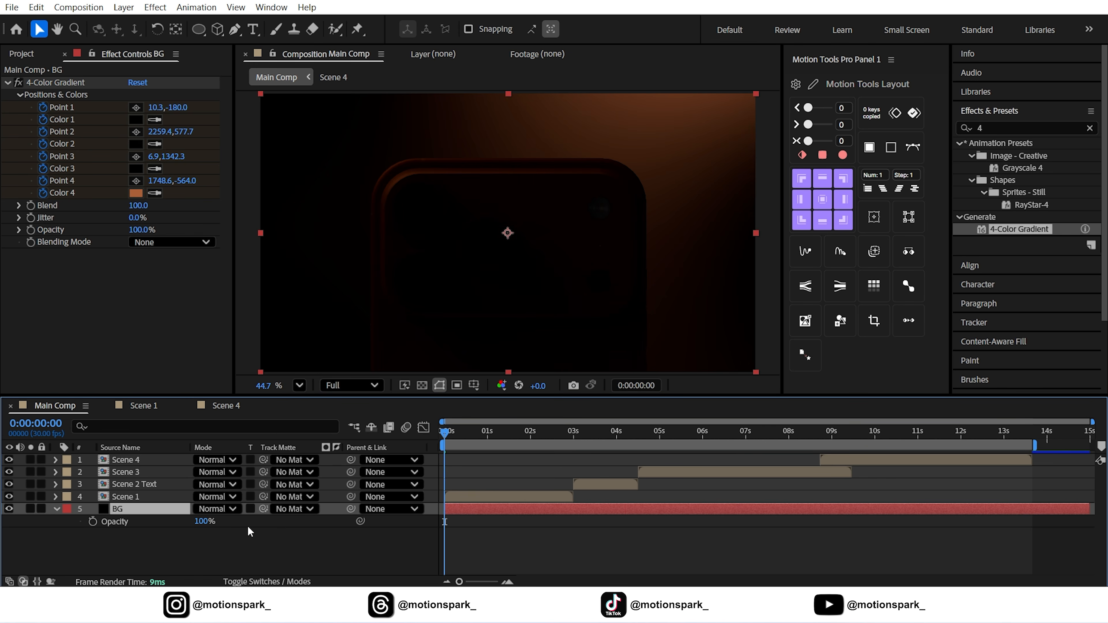
{"action": "left_click", "coordinate": [203, 521]}
{"action": "key", "text": "Return"}
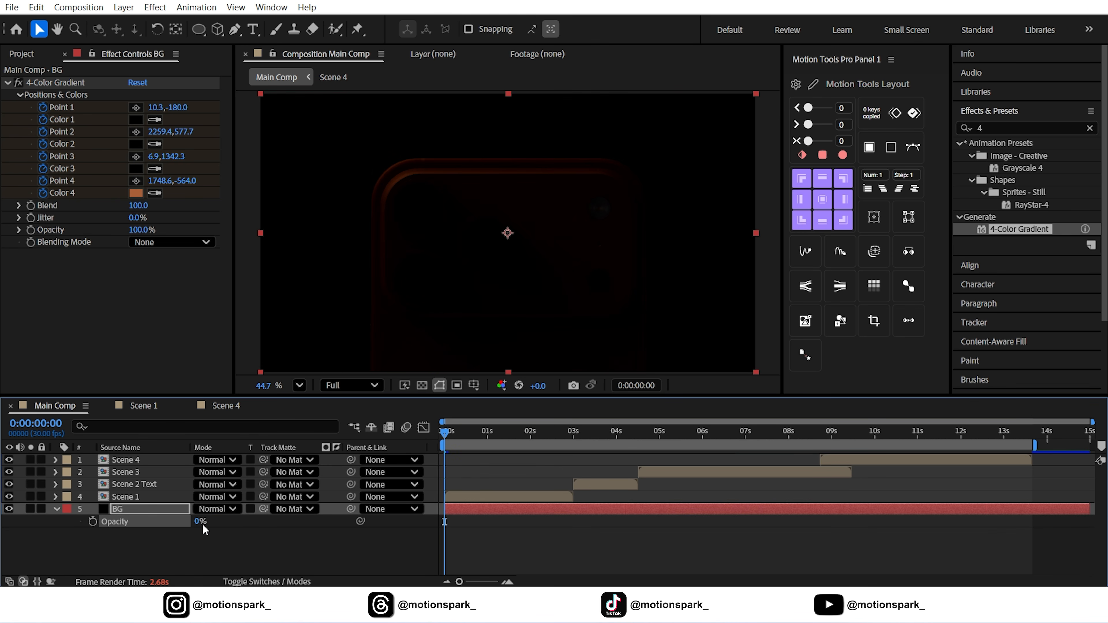
{"action": "left_click", "coordinate": [224, 534]}
{"action": "left_click_drag", "start_coordinate": [447, 429], "coordinate": [493, 436]}
{"action": "left_click", "coordinate": [364, 386]}
{"action": "left_click", "coordinate": [345, 448]}
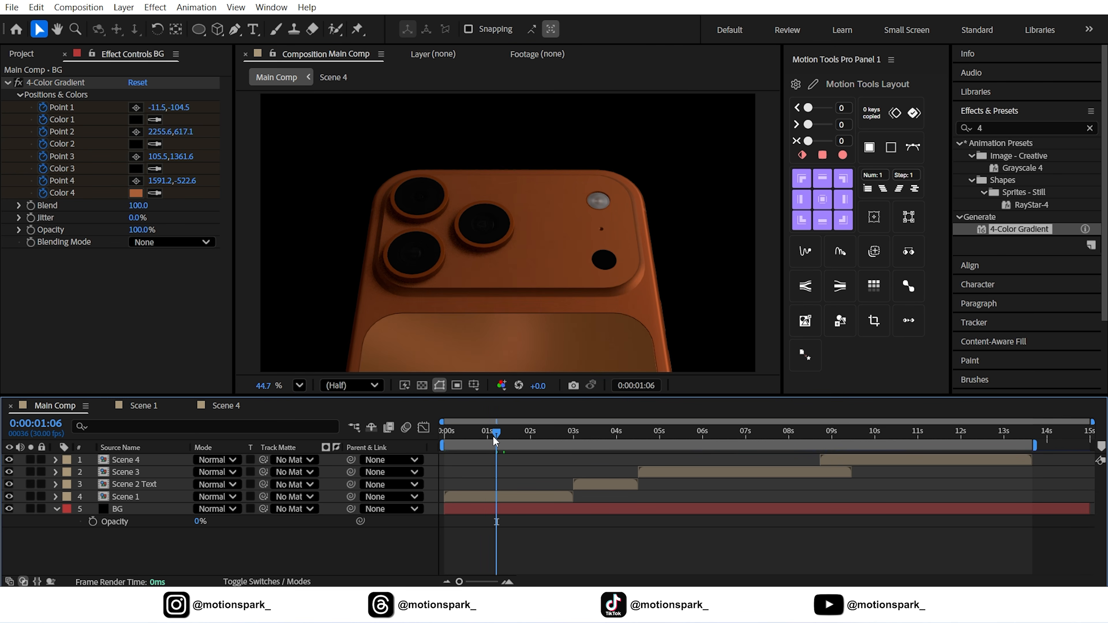
Keyframe the BG layer's opacity from 0% at 0:00:01:06 to 100% at 0:00:01:27 and apply Easy Ease to both keyframes
{"action": "left_click", "coordinate": [93, 521]}
{"action": "left_click_drag", "start_coordinate": [505, 431], "coordinate": [528, 438]}
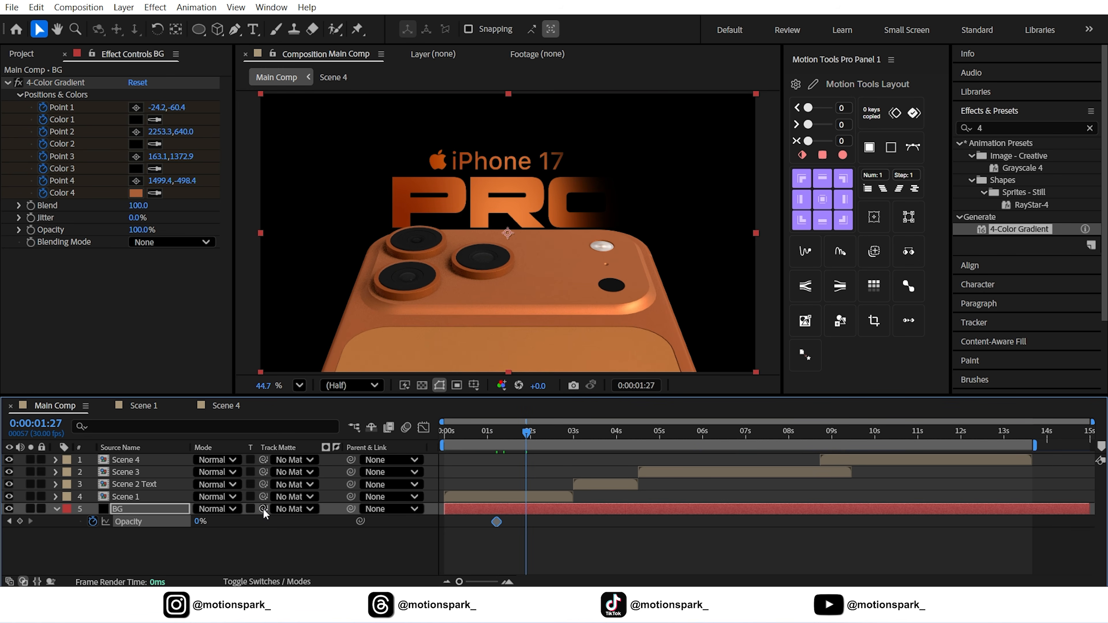
{"action": "left_click_drag", "start_coordinate": [198, 525], "coordinate": [301, 520]}
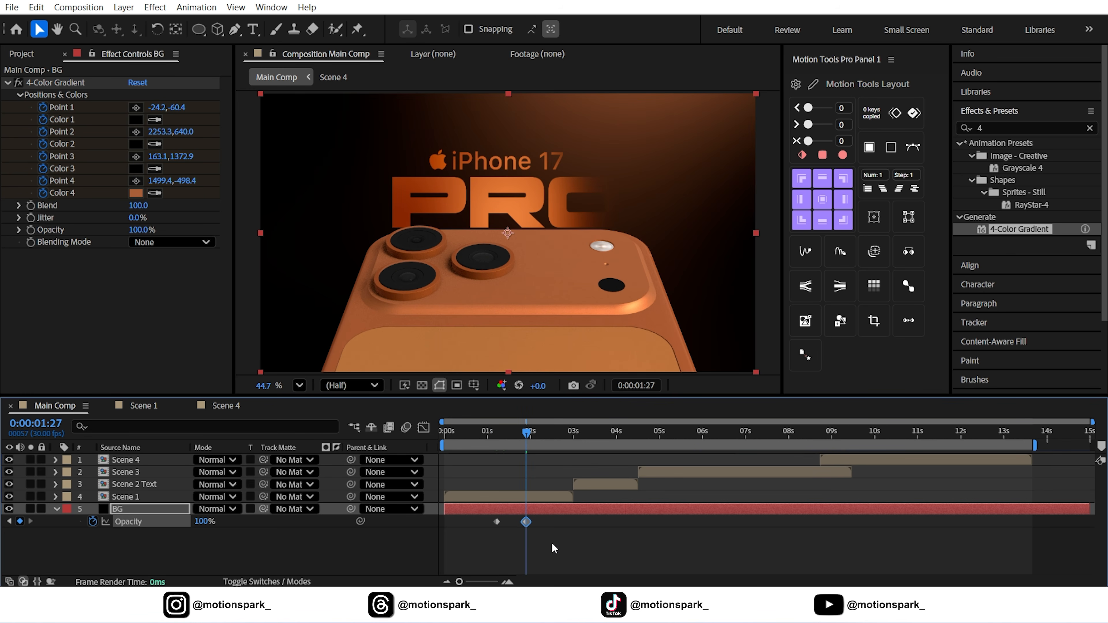
{"action": "left_click", "coordinate": [495, 522]}
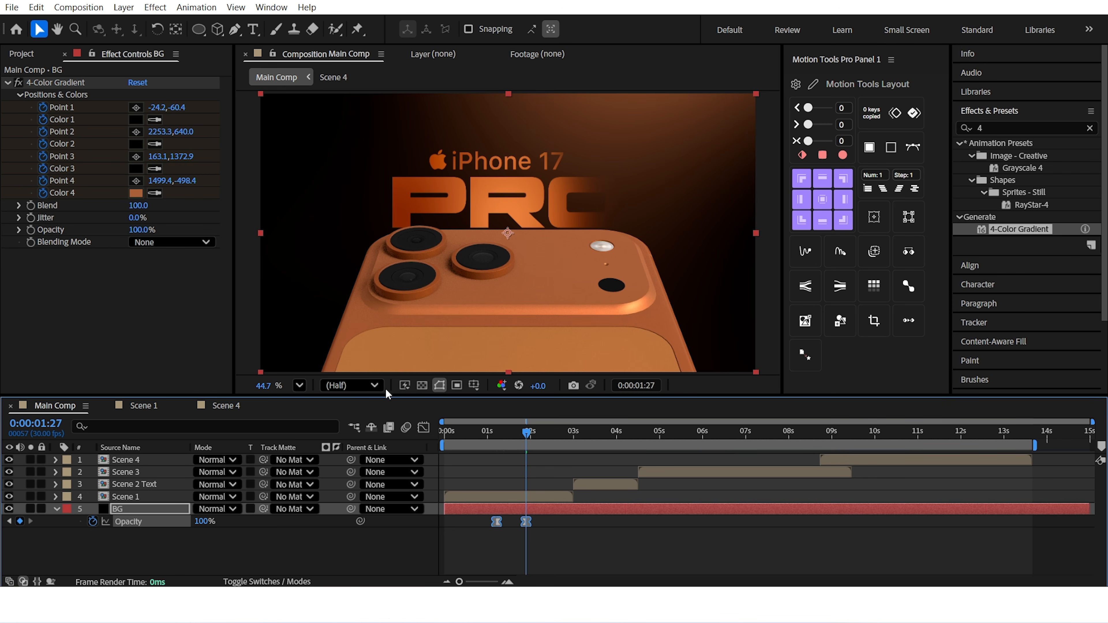
Lower the viewer resolution to Third and preview the composition from the start
{"action": "left_click", "coordinate": [351, 385]}
{"action": "left_click", "coordinate": [361, 469]}
{"action": "left_click_drag", "start_coordinate": [521, 437], "coordinate": [444, 440]}
{"action": "key", "text": "space"}
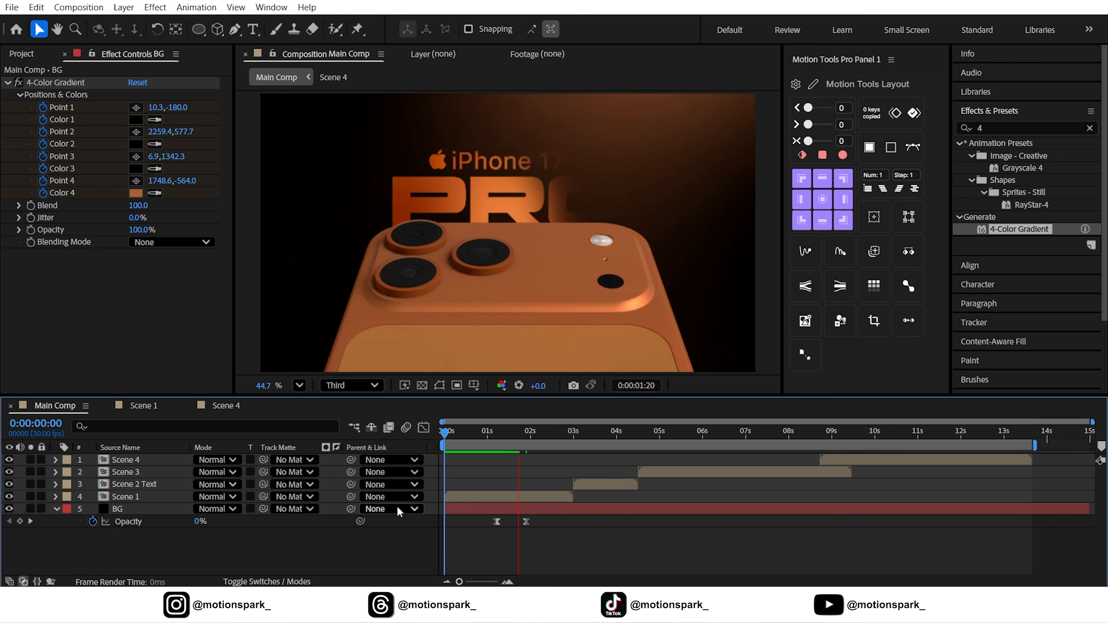